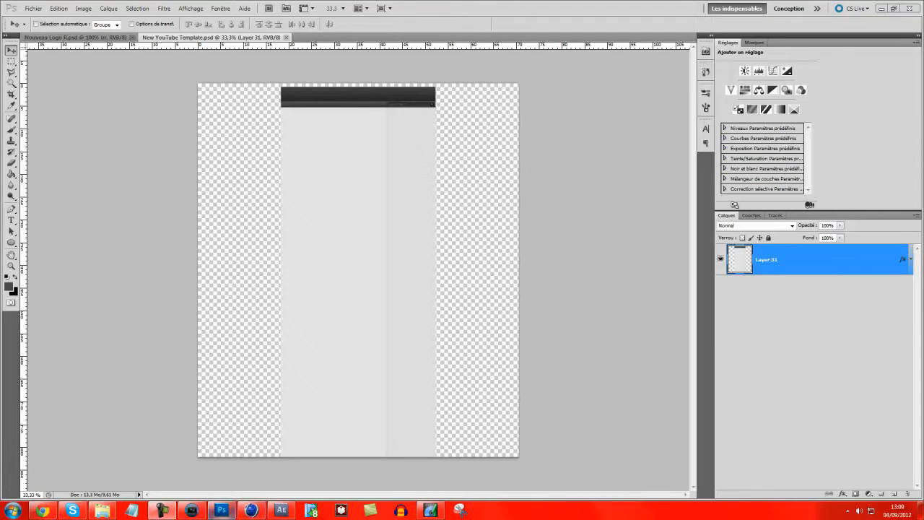
# Switch to CINEMA 4D and close the Visualiseur render window, dealing with the unresponsive program dialogs
pyautogui.click(257, 511)
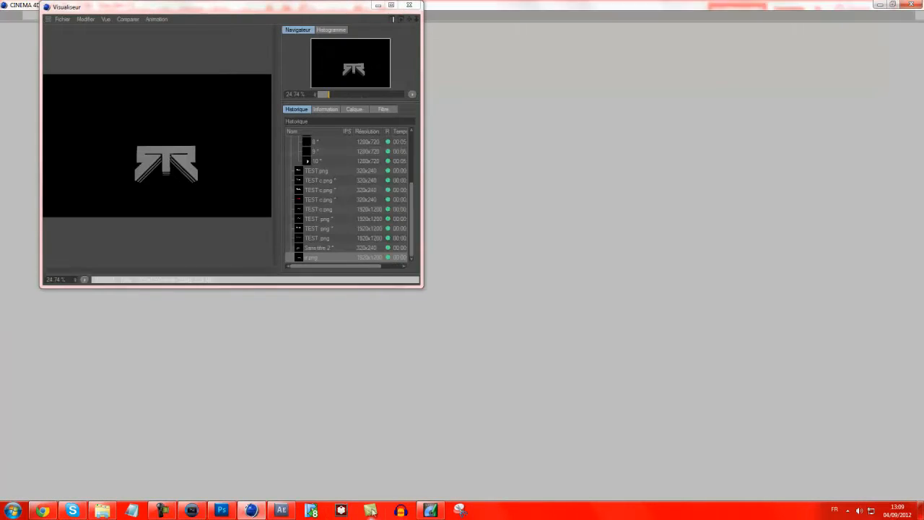
pyautogui.click(412, 5)
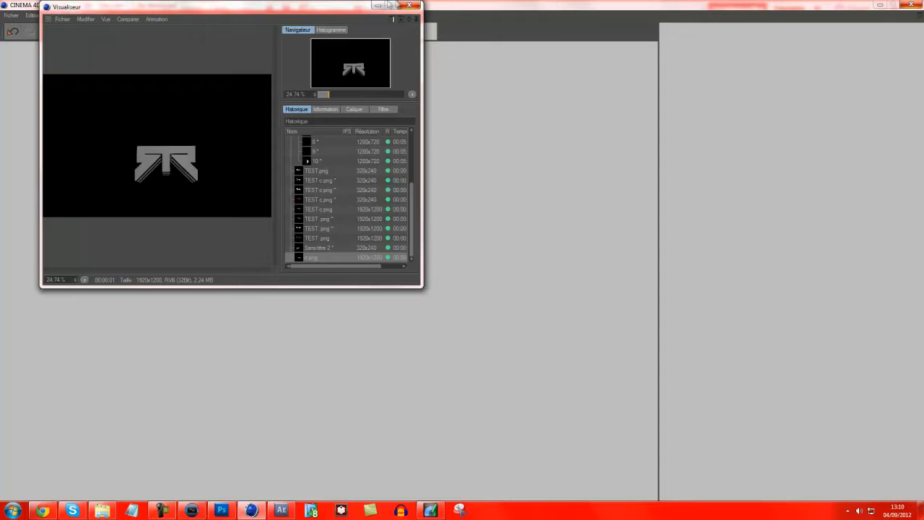
pyautogui.click(146, 183)
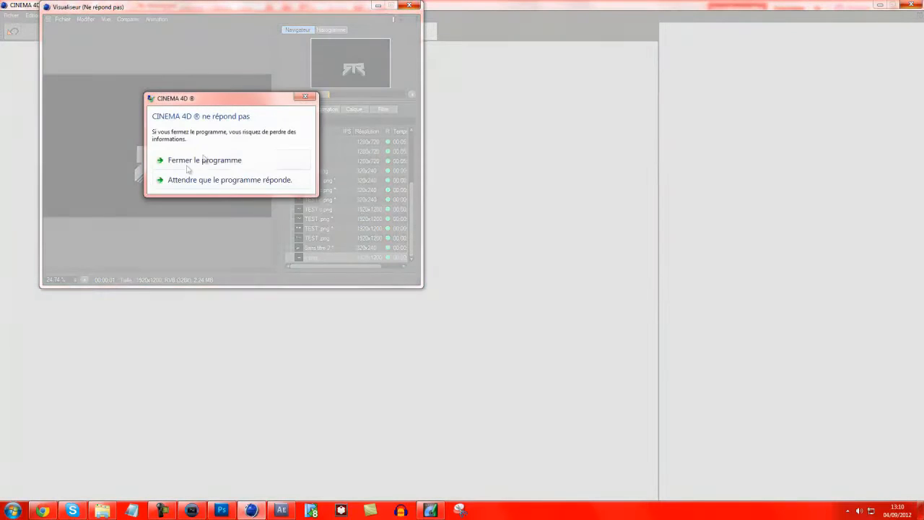
pyautogui.click(214, 182)
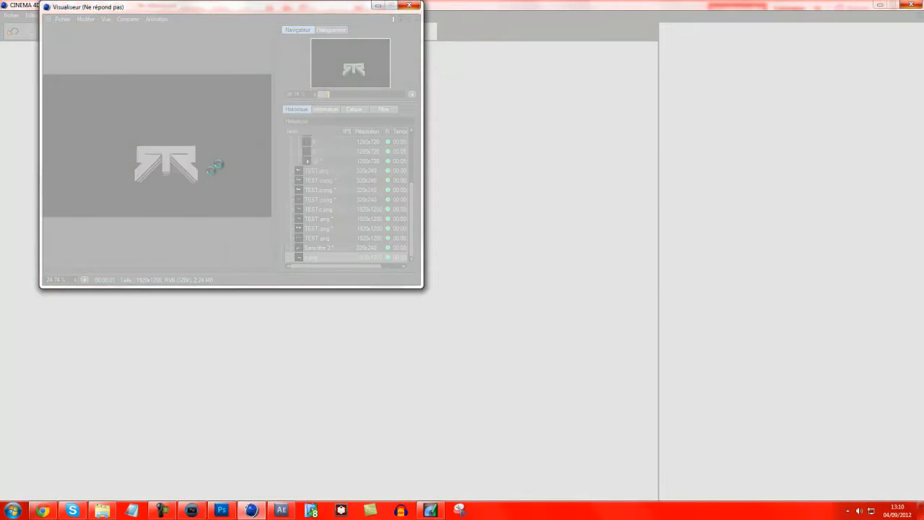
pyautogui.click(415, 7)
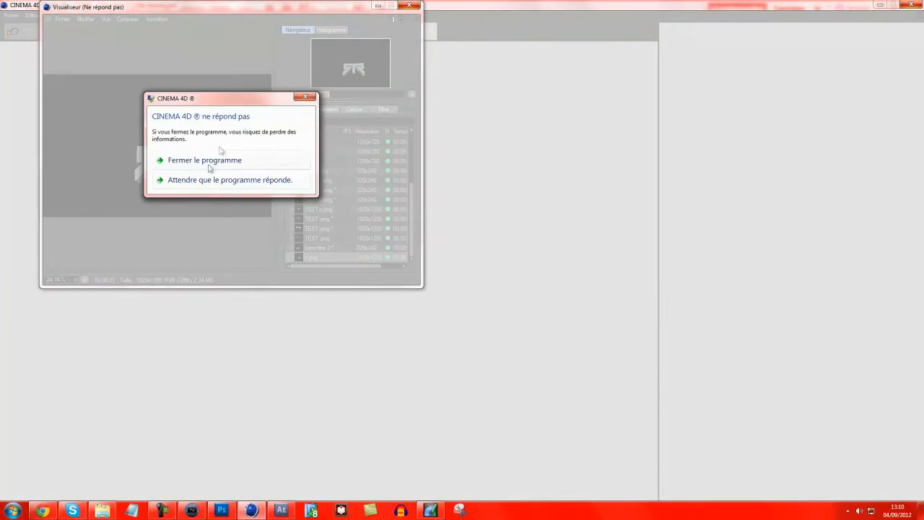
pyautogui.click(221, 152)
pyautogui.click(304, 168)
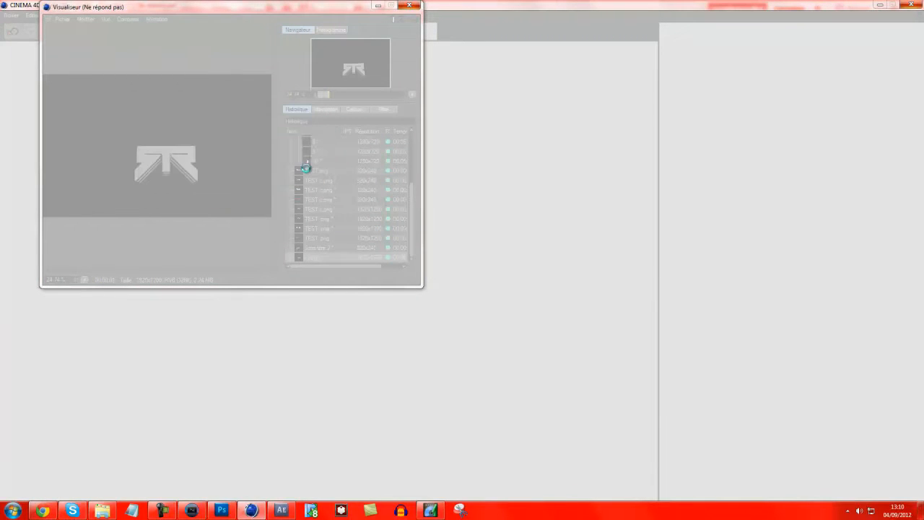
pyautogui.click(415, 8)
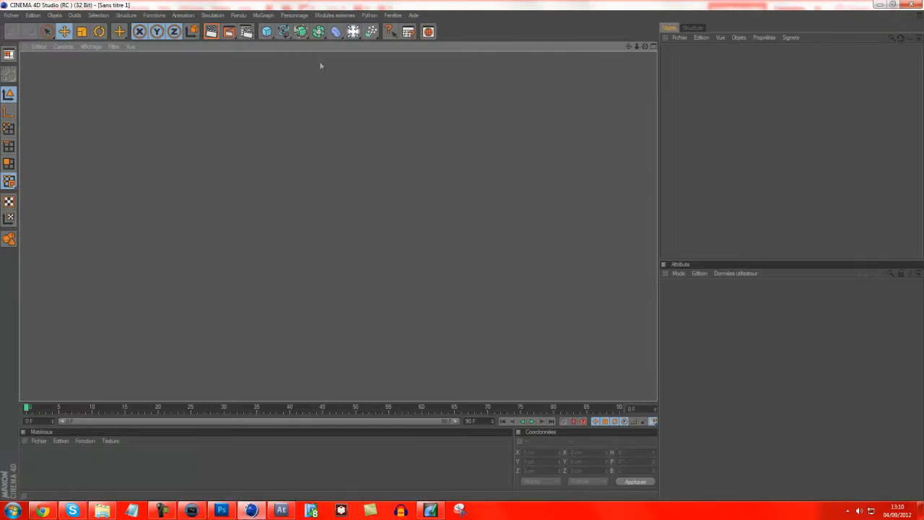
# Merge the "Lightstudio by Eraah v2" file from the My GFX-VFX > Psd All folder into the empty scene
pyautogui.click(258, 16)
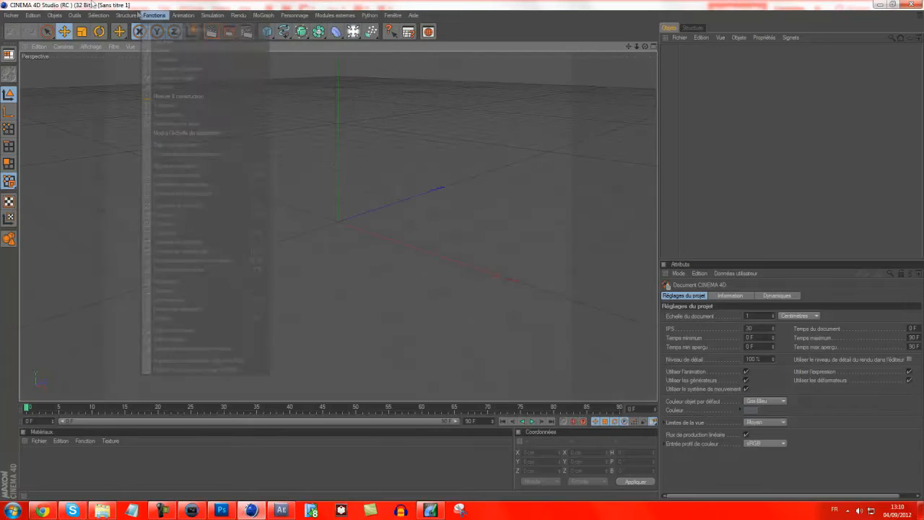
pyautogui.moveTo(5, 21)
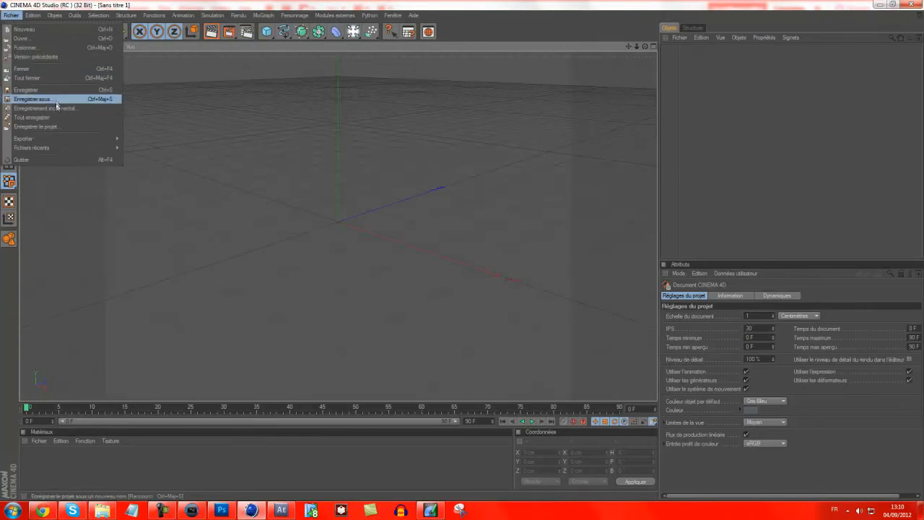
pyautogui.click(63, 48)
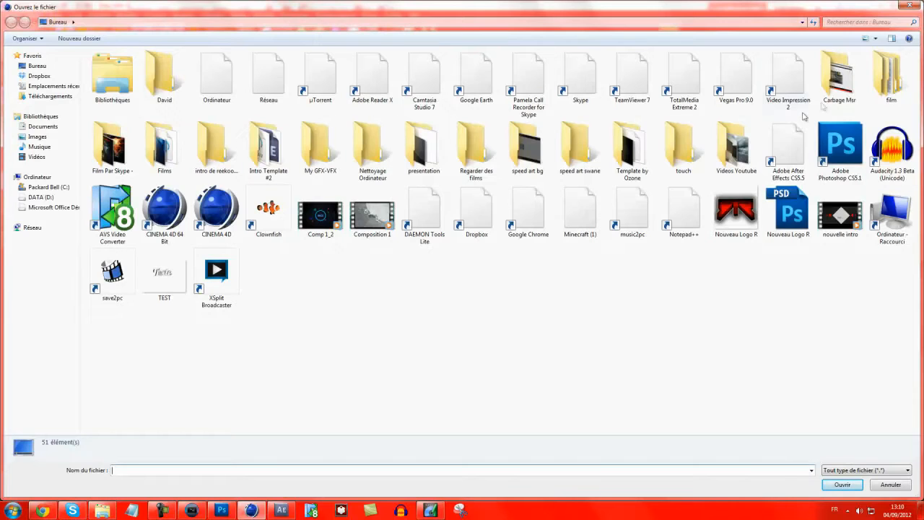
pyautogui.doubleClick(320, 146)
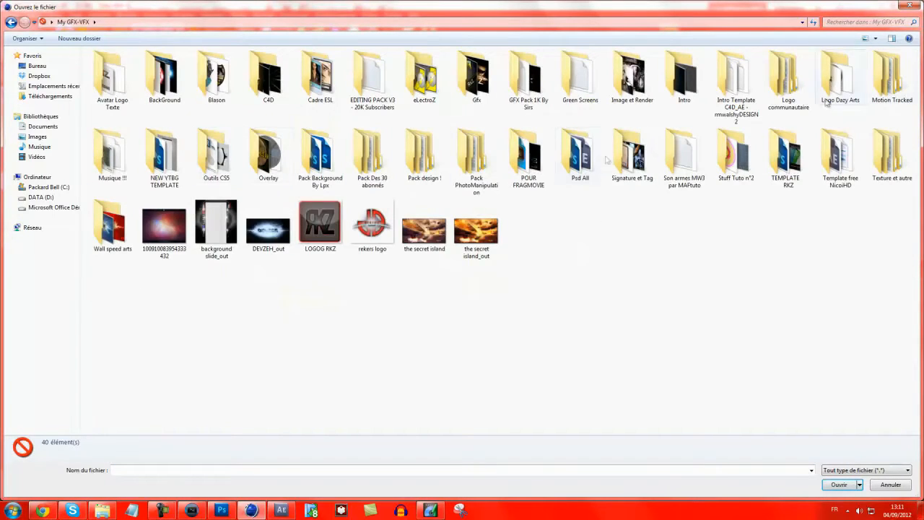
pyautogui.click(566, 168)
pyautogui.doubleClick(566, 168)
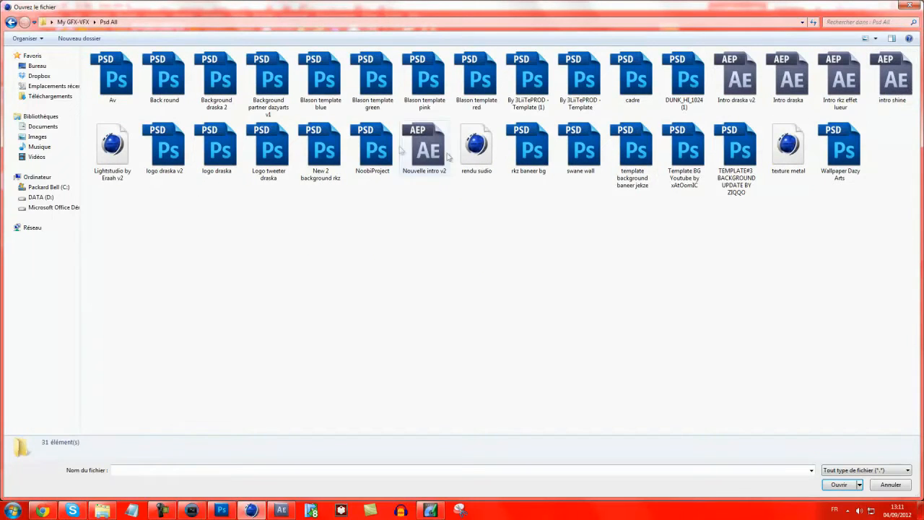
pyautogui.doubleClick(126, 145)
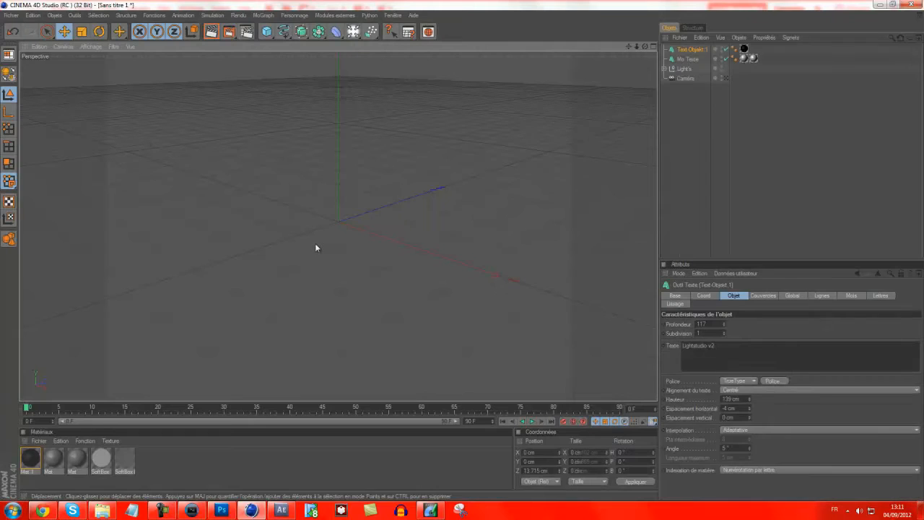
# Turn the view to face the 3D text and open the font selection of the Mo Texte object
pyautogui.moveTo(645, 46)
pyautogui.mouseDown()
pyautogui.moveTo(645, 76)
pyautogui.moveTo(461, 252)
pyautogui.mouseUp()
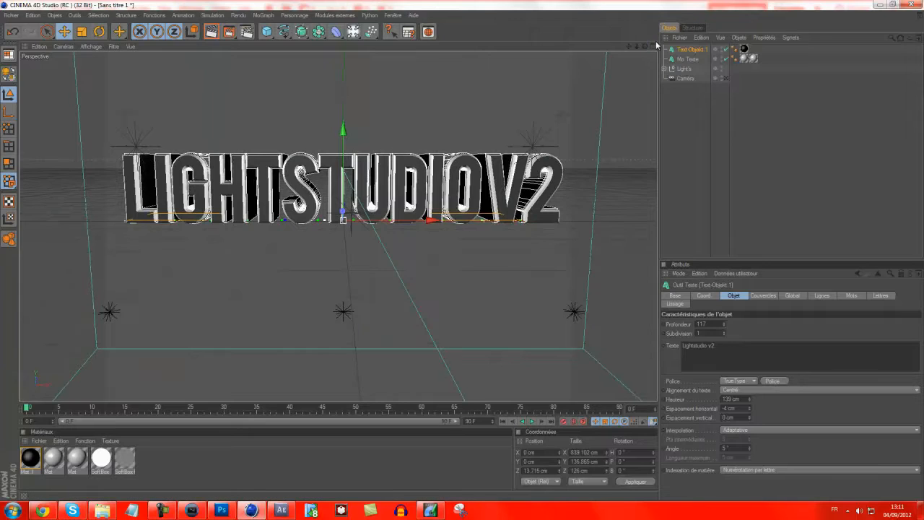
pyautogui.click(678, 85)
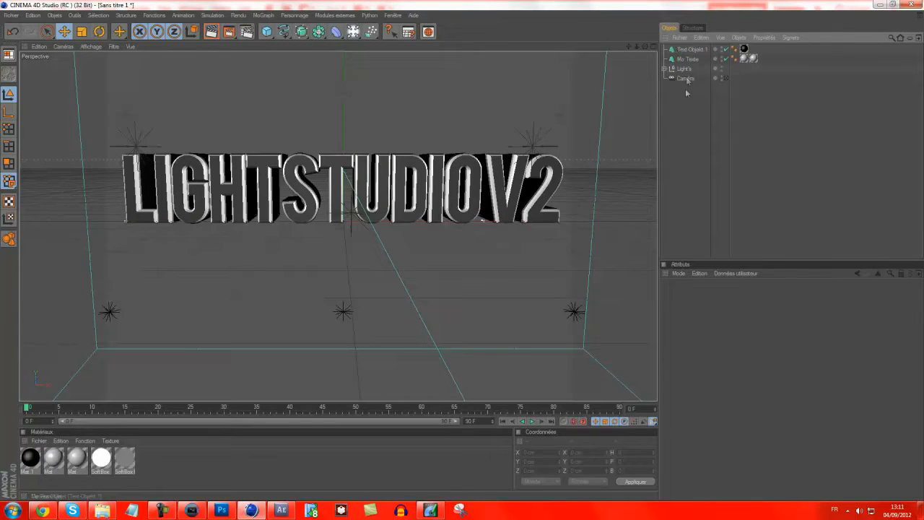
pyautogui.click(687, 59)
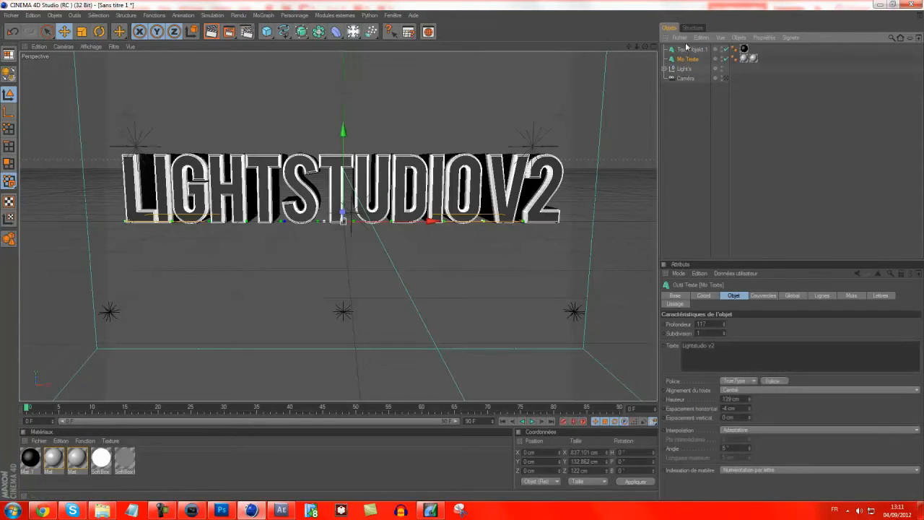
pyautogui.click(769, 385)
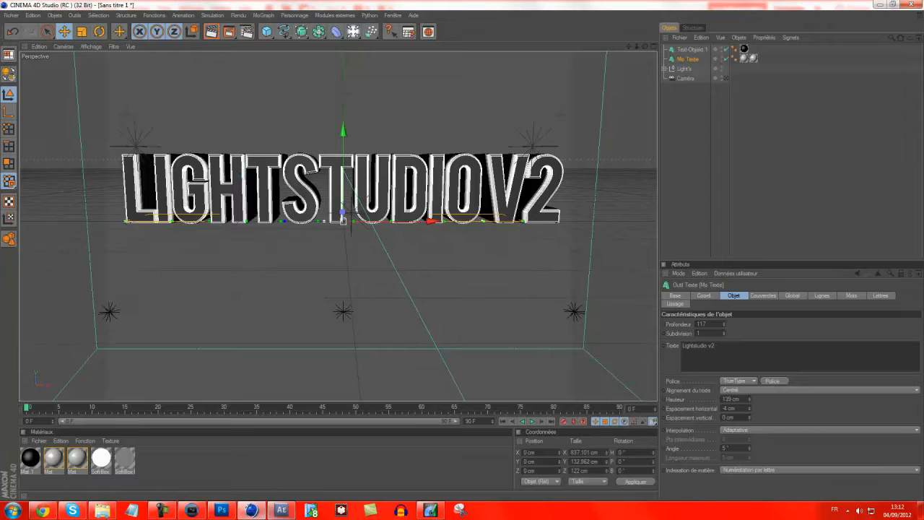
# Switch to Photoshop and add a new layer beneath Layer 31 in the YouTube template, filled entirely with black
pyautogui.click(220, 511)
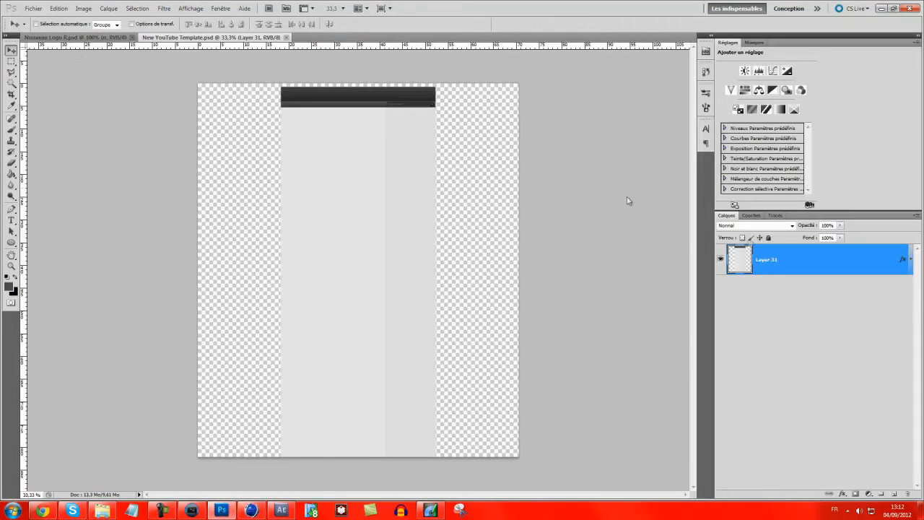
pyautogui.click(343, 7)
pyautogui.click(343, 32)
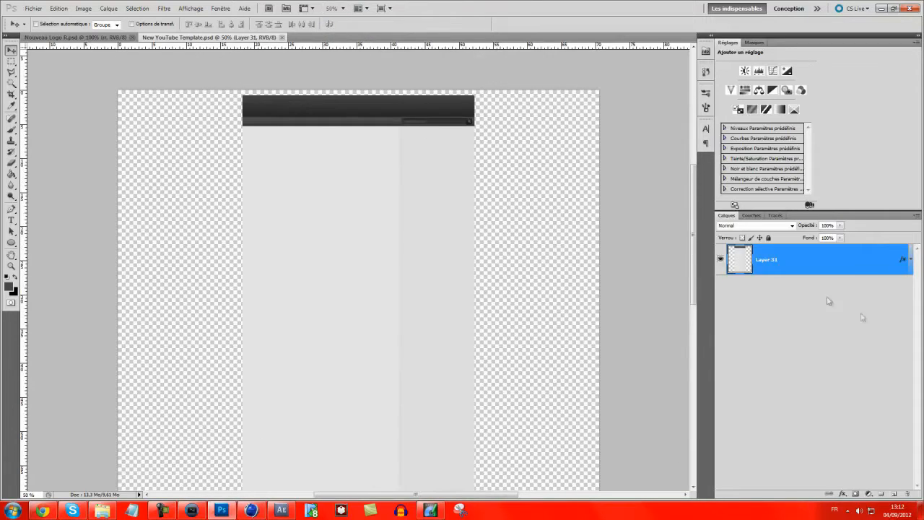
pyautogui.click(895, 494)
pyautogui.moveTo(802, 268); pyautogui.dragTo(795, 324)
pyautogui.click(12, 174)
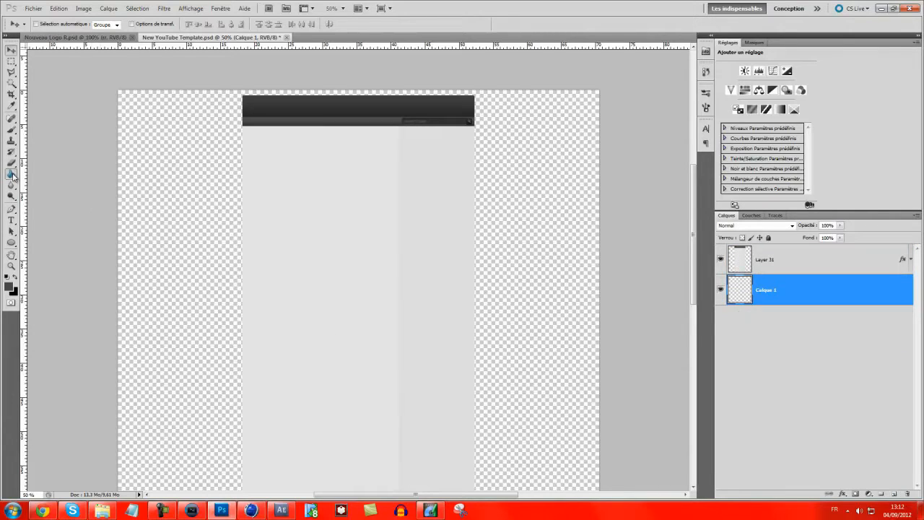
pyautogui.click(15, 278)
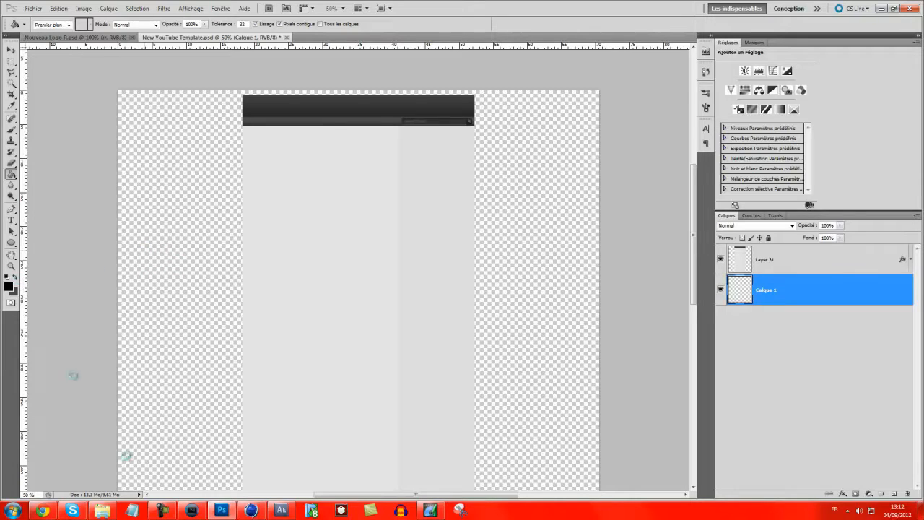
pyautogui.click(190, 489)
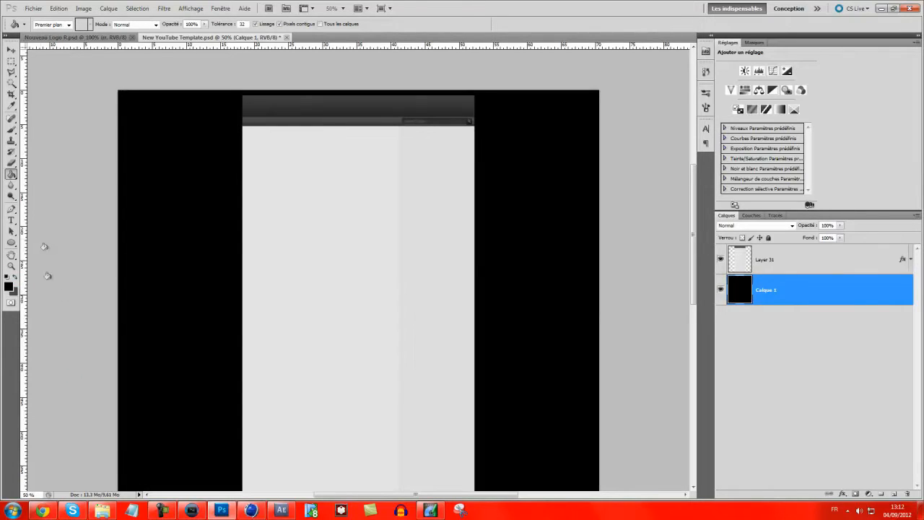
# Reset the foreground and background colours to their defaults and set the Ellipse tool's shape colour to pure red (ff0000)
pyautogui.click(15, 278)
pyautogui.scroll(-3, 181, 198)
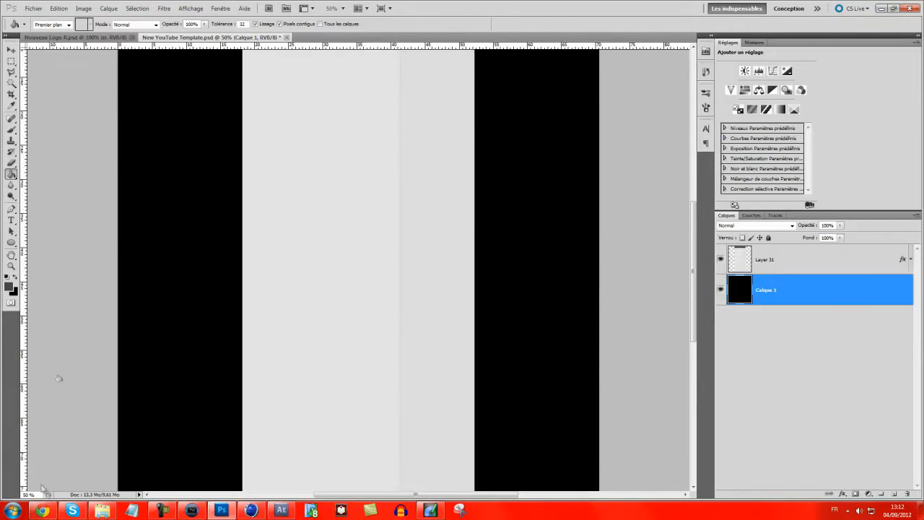
pyautogui.click(9, 277)
pyautogui.scroll(3, 343, 299)
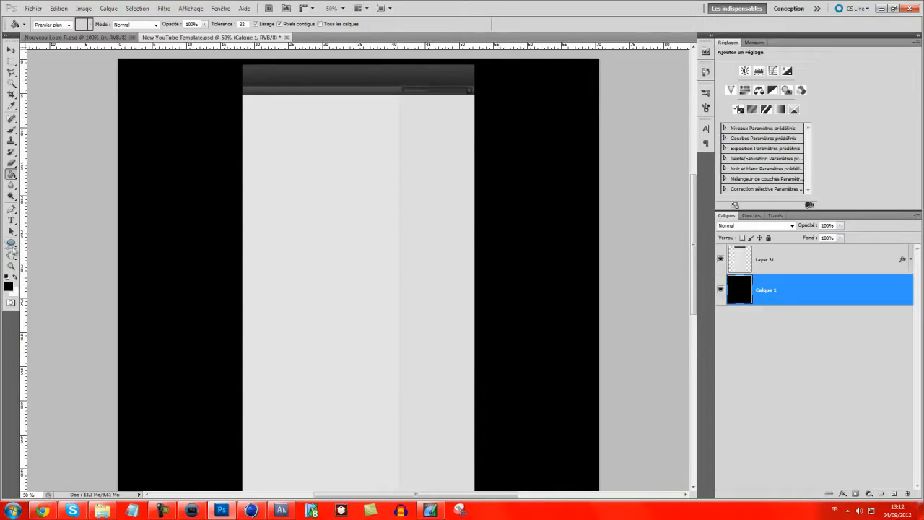
pyautogui.scroll(2, 99, 229)
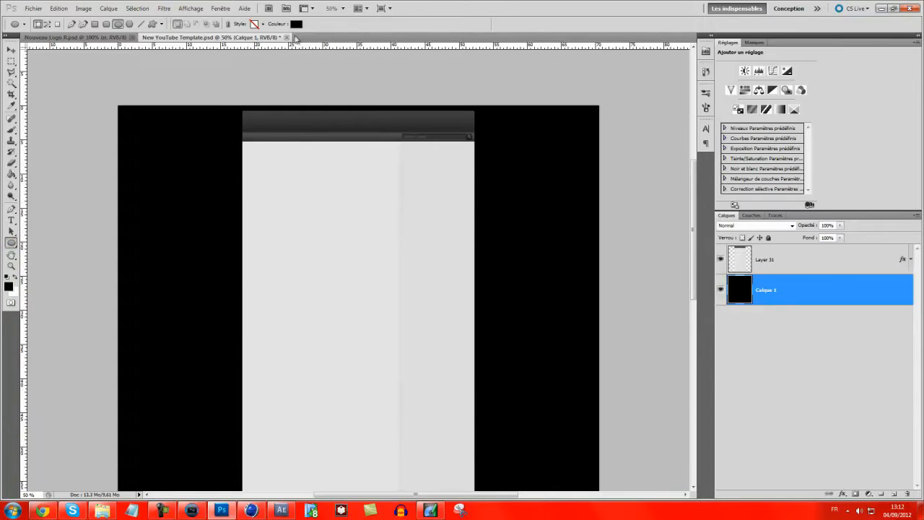
pyautogui.click(295, 27)
pyautogui.moveTo(674, 290); pyautogui.dragTo(739, 248)
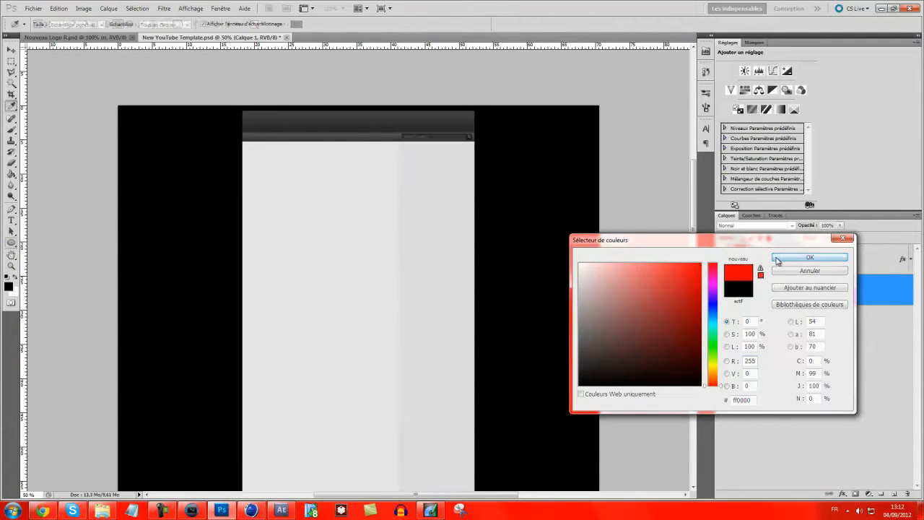
pyautogui.click(777, 259)
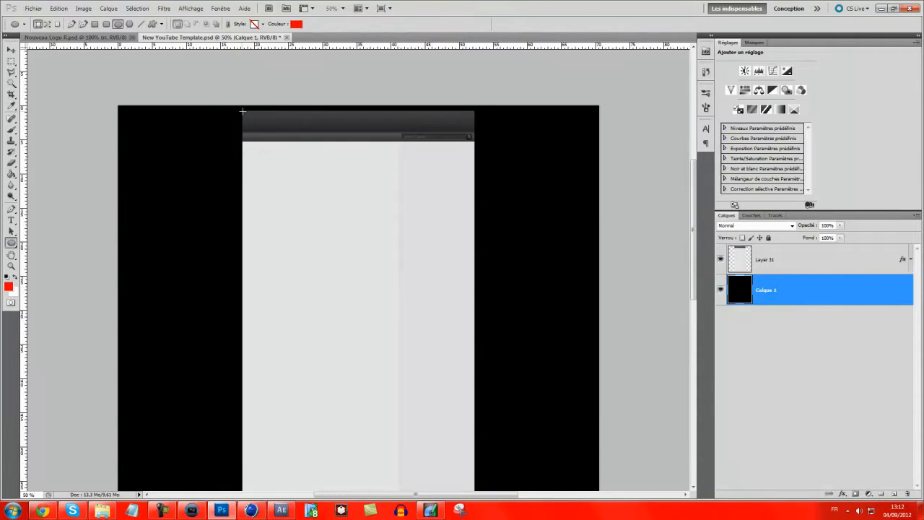
# Draw a large red circle above the black layer near the canvas top and centre it horizontally behind the template column
pyautogui.moveTo(314, 173); pyautogui.dragTo(523, 413)
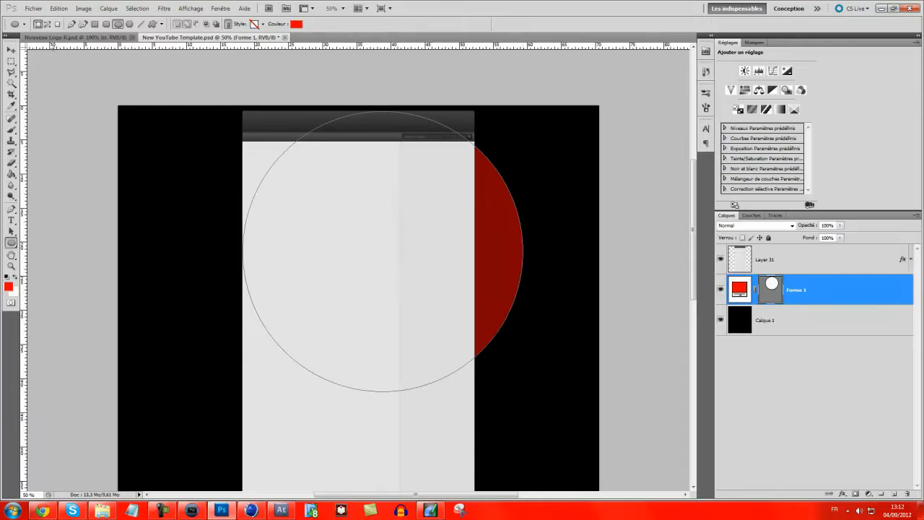
pyautogui.moveTo(356, 229); pyautogui.dragTo(330, 229)
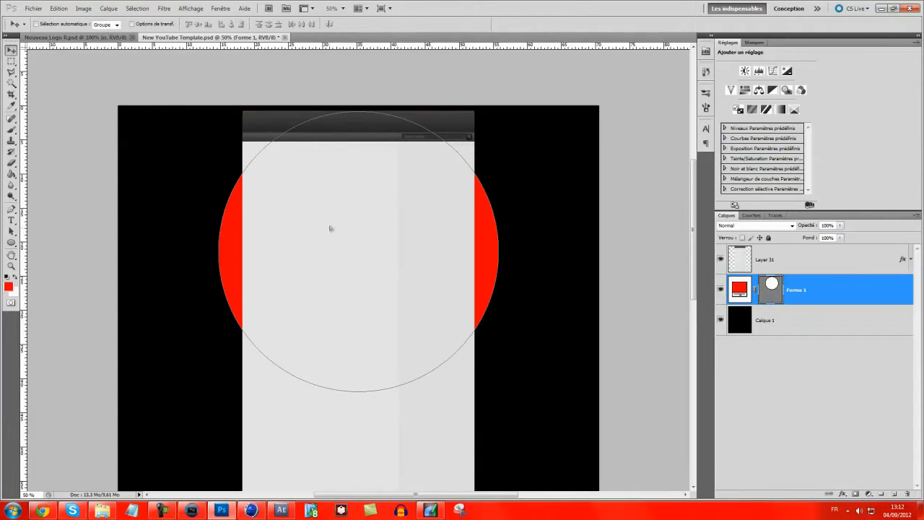
pyautogui.moveTo(365, 301)
pyautogui.mouseDown()
pyautogui.moveTo(363, 294)
pyautogui.moveTo(365, 301)
pyautogui.mouseUp()
pyautogui.click(182, 12)
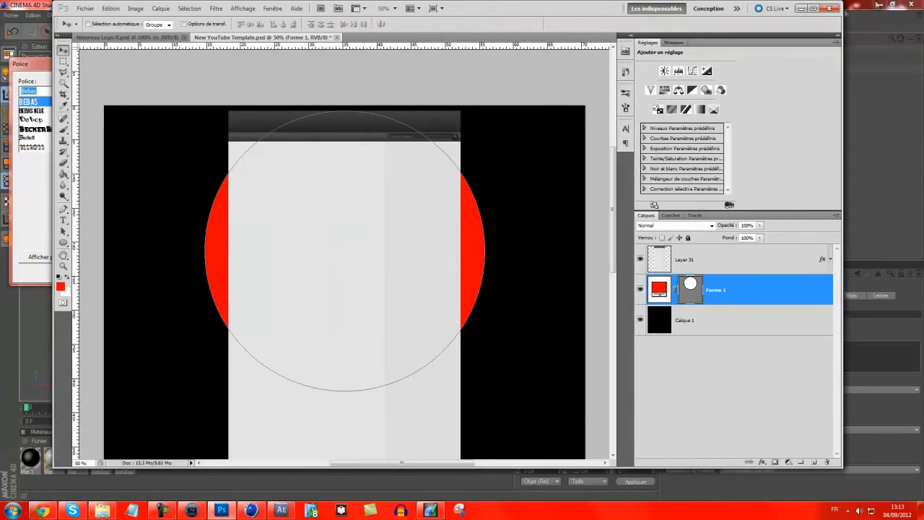
pyautogui.click(812, 10)
# Rasterize the red circle's shape layer, Forme 1
pyautogui.click(165, 9)
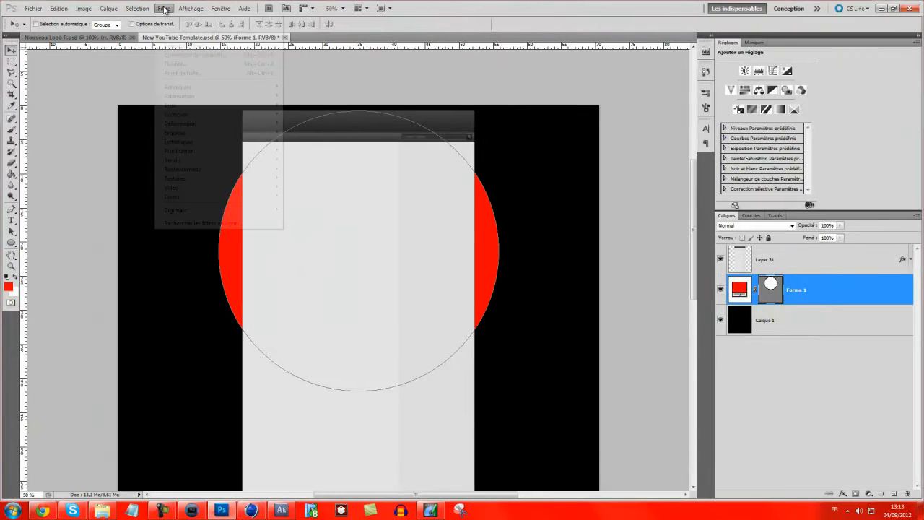
pyautogui.moveTo(235, 96)
pyautogui.rightClick(863, 294)
pyautogui.click(807, 141)
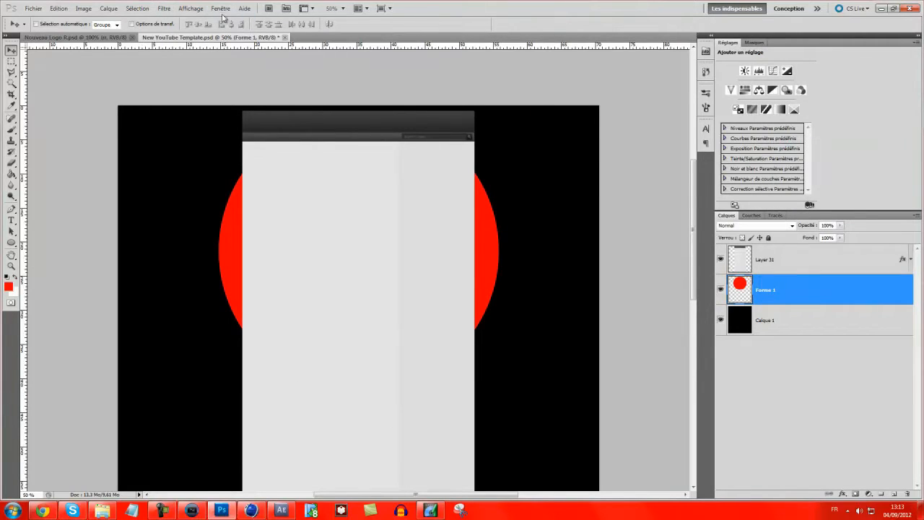
# Apply a Gaussian blur with a radius of 250 pixels to the red circle layer
pyautogui.click(152, 10)
pyautogui.moveTo(164, 9)
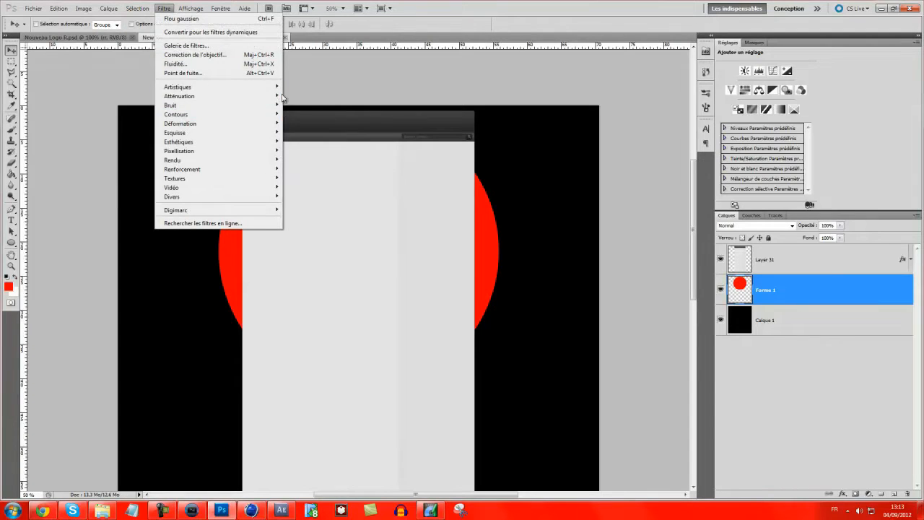
pyautogui.moveTo(271, 97)
pyautogui.click(322, 145)
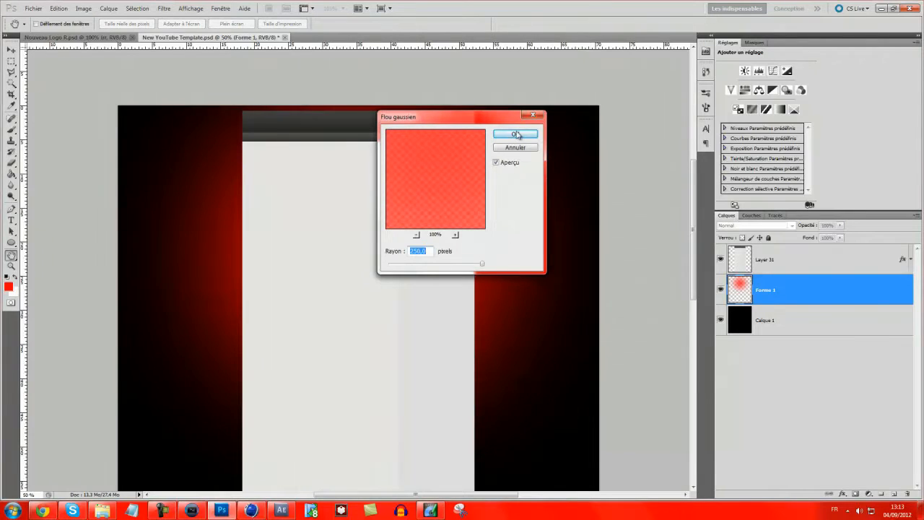
pyautogui.click(509, 134)
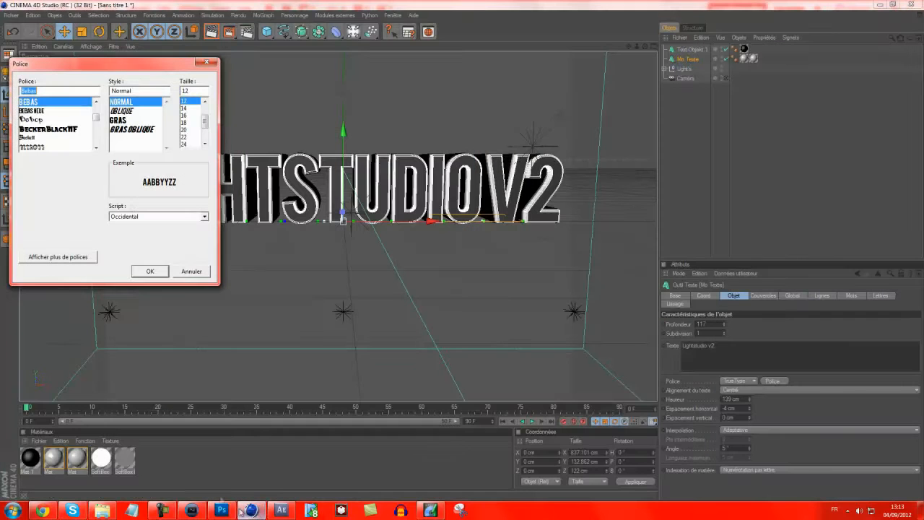
# Switch to CINEMA 4D and set the Mo Texte object's font to Lobster 1.4
pyautogui.click(250, 510)
pyautogui.write('lob')
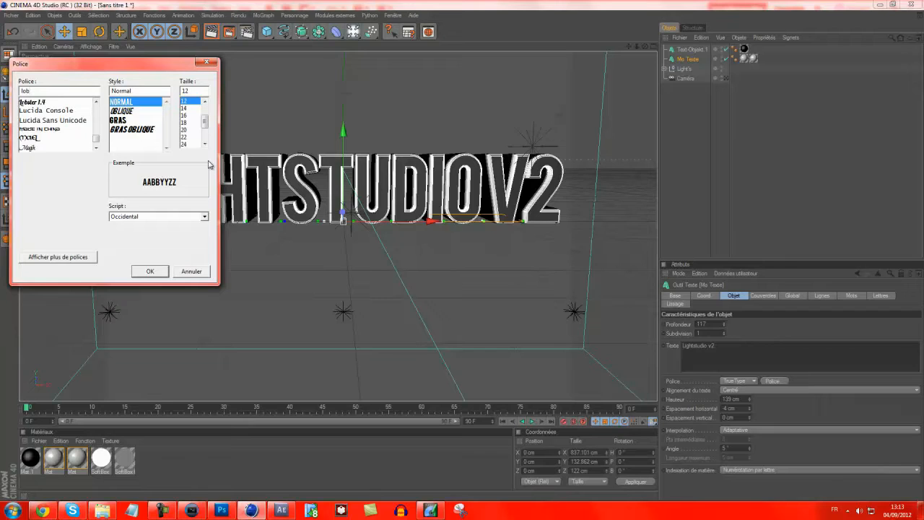
pyautogui.click(57, 102)
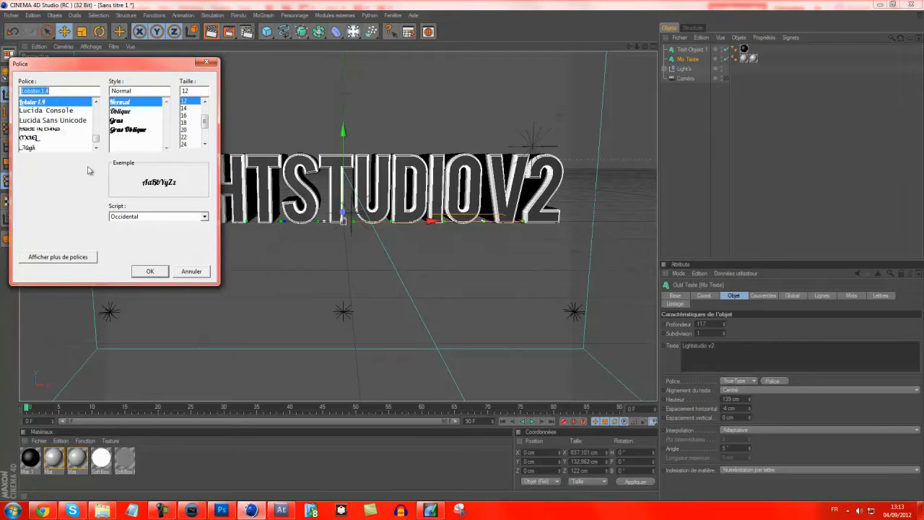
pyautogui.click(149, 271)
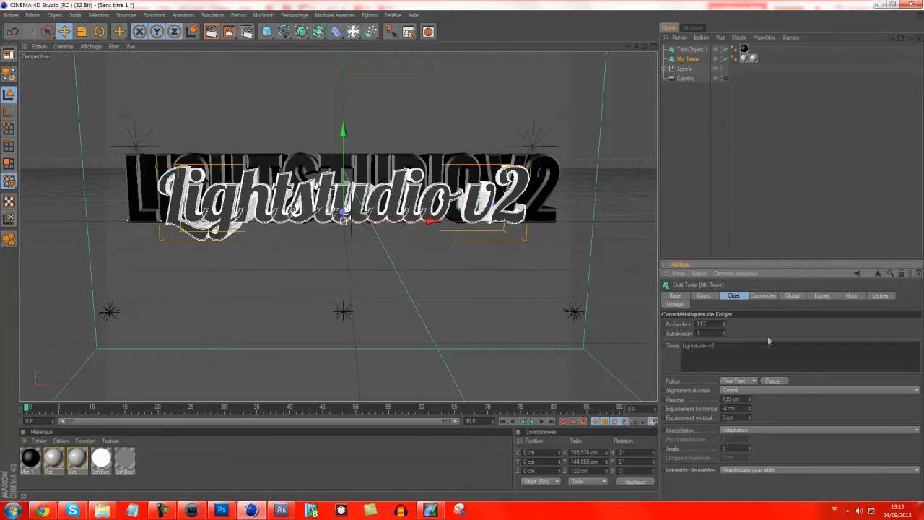
# Replace the text of the Mo Texte object with "ReeKoNz"
pyautogui.click(742, 354)
pyautogui.hotkey('ctrl', 'a')
pyautogui.press('BackSpace')
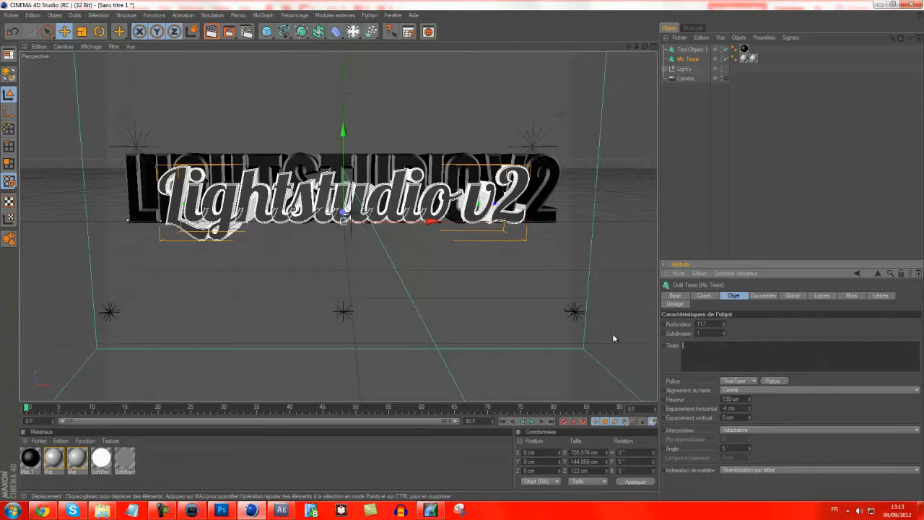
pyautogui.press('r')
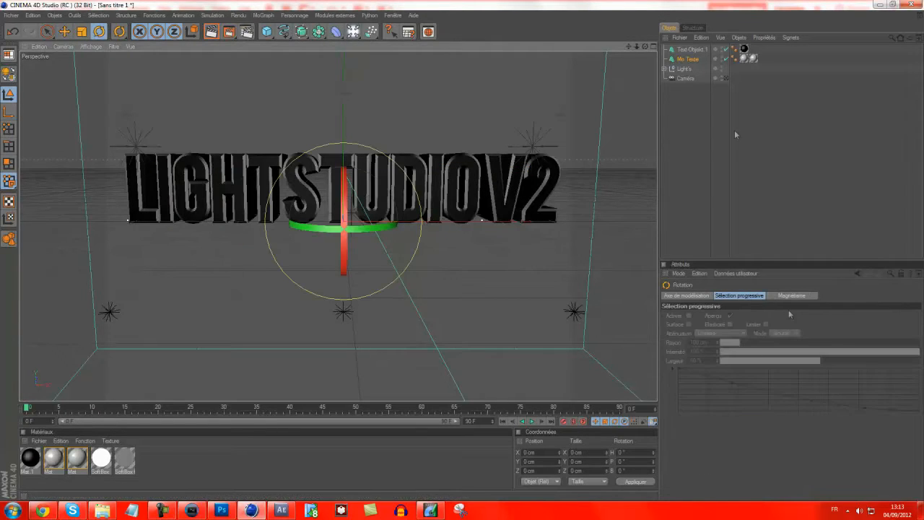
pyautogui.click(692, 59)
pyautogui.click(732, 354)
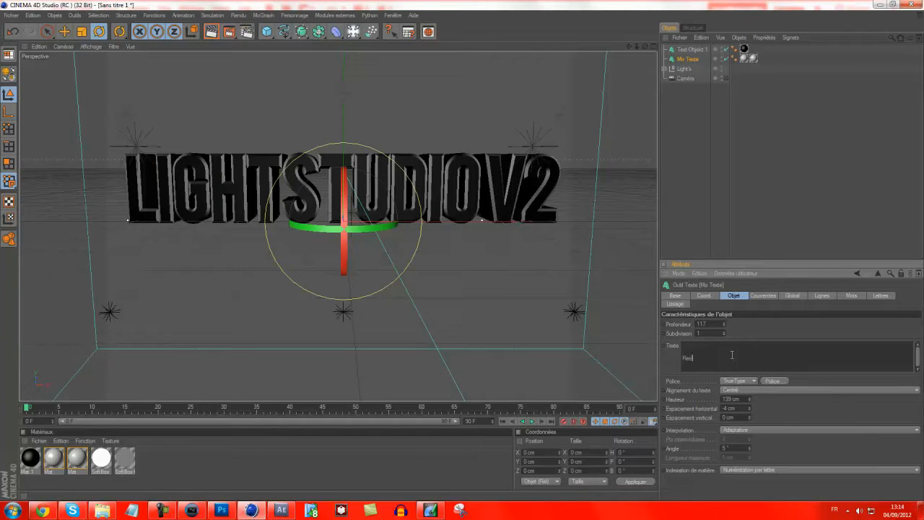
pyautogui.press('BackSpace')
# Replace the text of the Text-Objekt.1 object with "ReeKoNz"
pyautogui.click(698, 49)
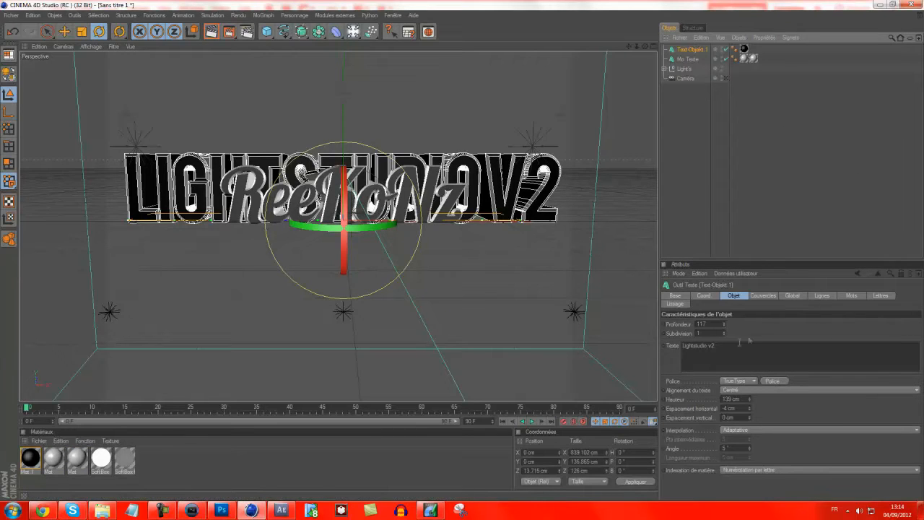
pyautogui.click(735, 358)
pyautogui.hotkey('ctrl', 'a')
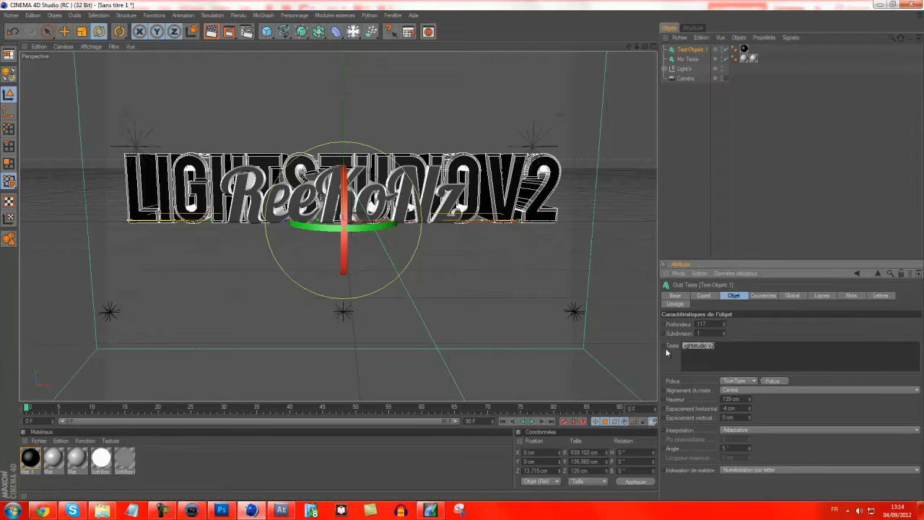
pyautogui.press('BackSpace')
pyautogui.press('Tab')
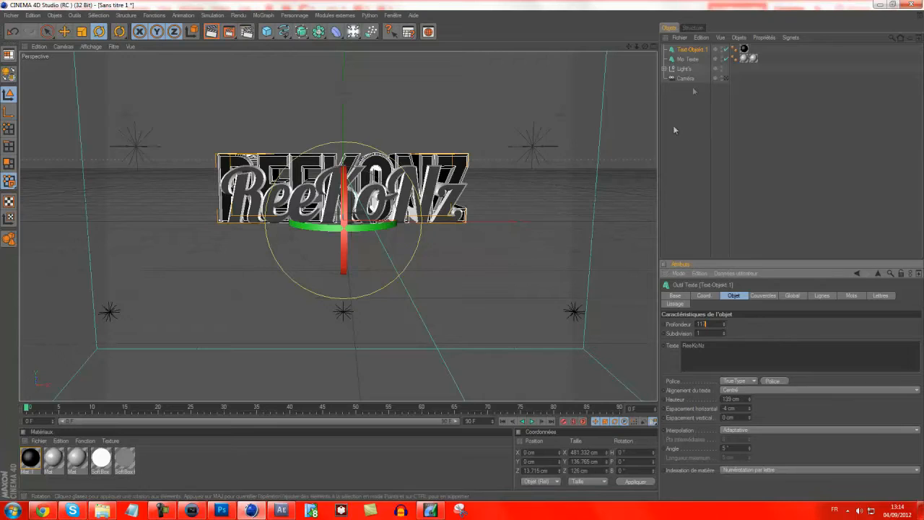
# Set the Text-Objekt.1 object's font to Lobster 1.4
pyautogui.click(777, 380)
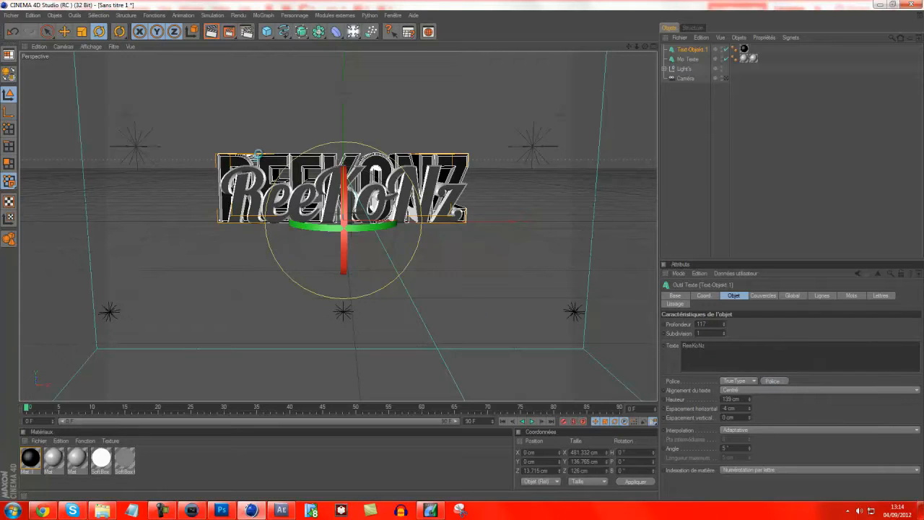
pyautogui.write('lob')
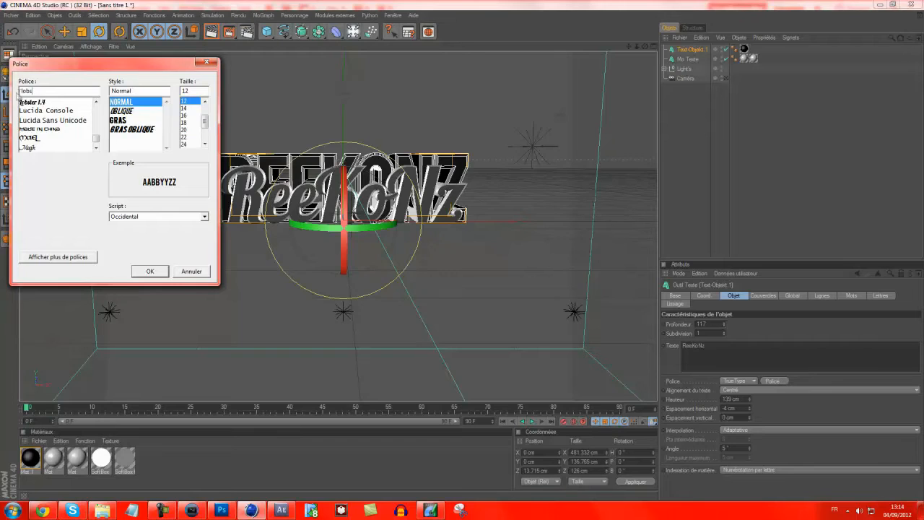
pyautogui.write('s')
pyautogui.click(35, 104)
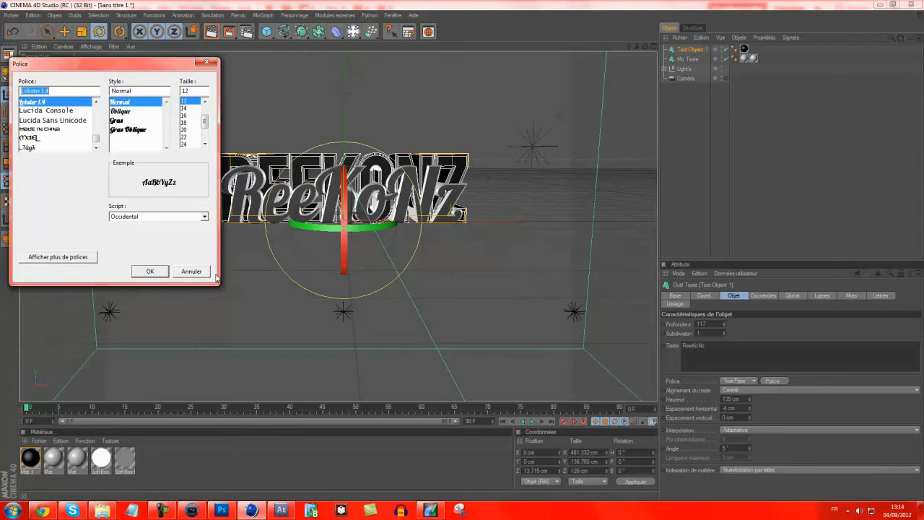
pyautogui.click(150, 272)
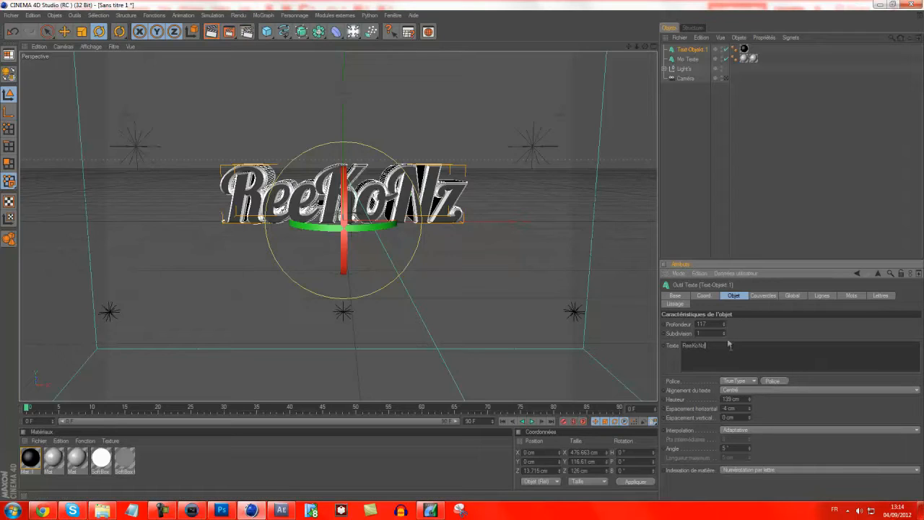
# Preview the render in the viewport and set the render output size to the 1920 x 1200 screen preset
pyautogui.click(211, 31)
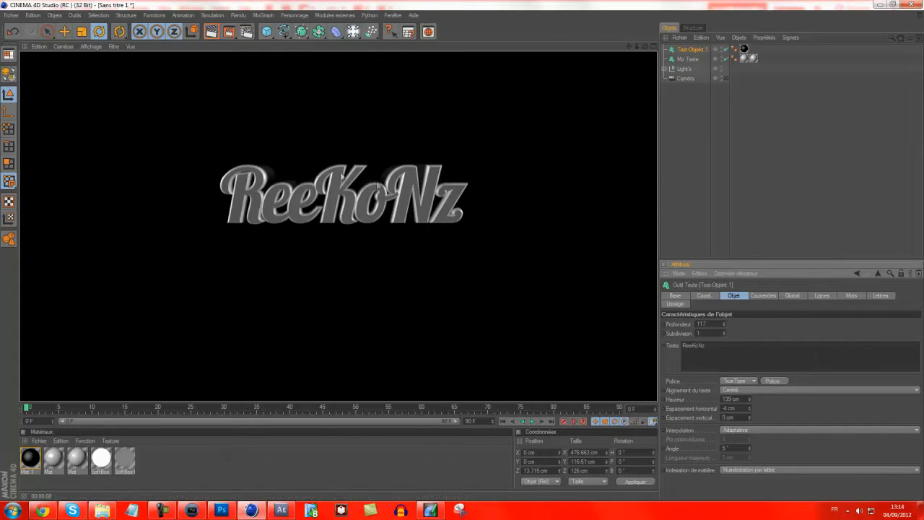
pyautogui.click(246, 33)
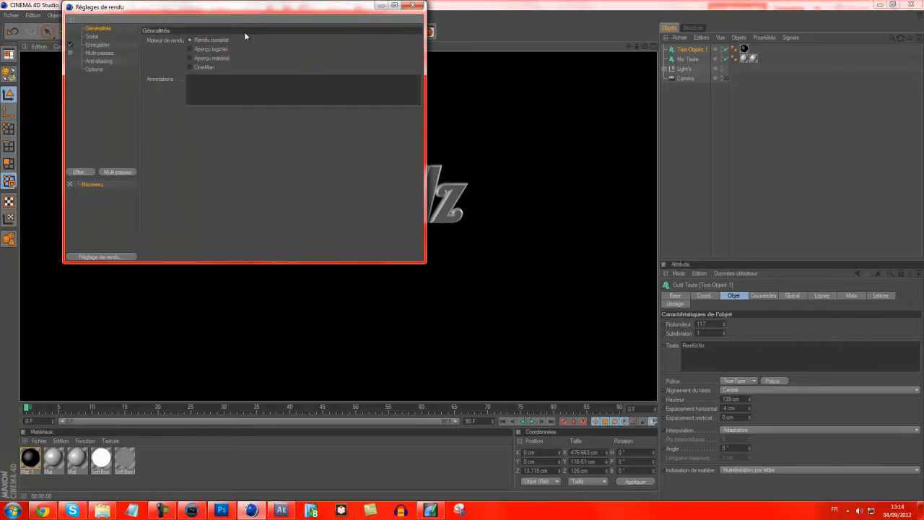
pyautogui.click(99, 37)
pyautogui.click(153, 40)
pyautogui.moveTo(156, 52)
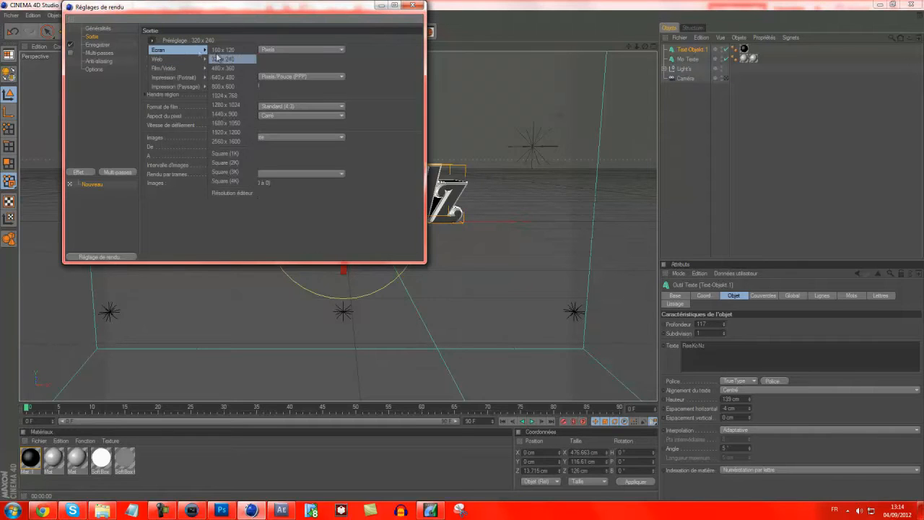
pyautogui.click(230, 134)
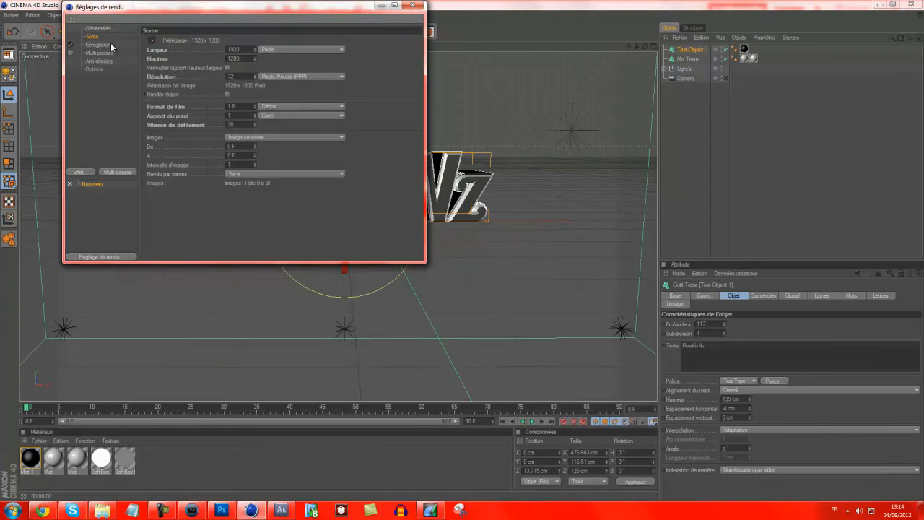
# Set the render's save file to "reekonz 1" on the Desktop
pyautogui.click(110, 45)
pyautogui.click(409, 59)
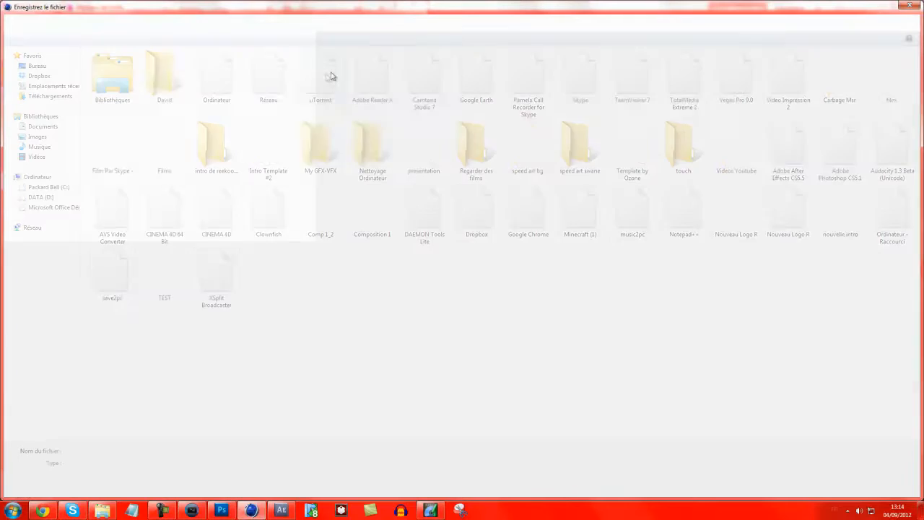
pyautogui.write('reekonz 1')
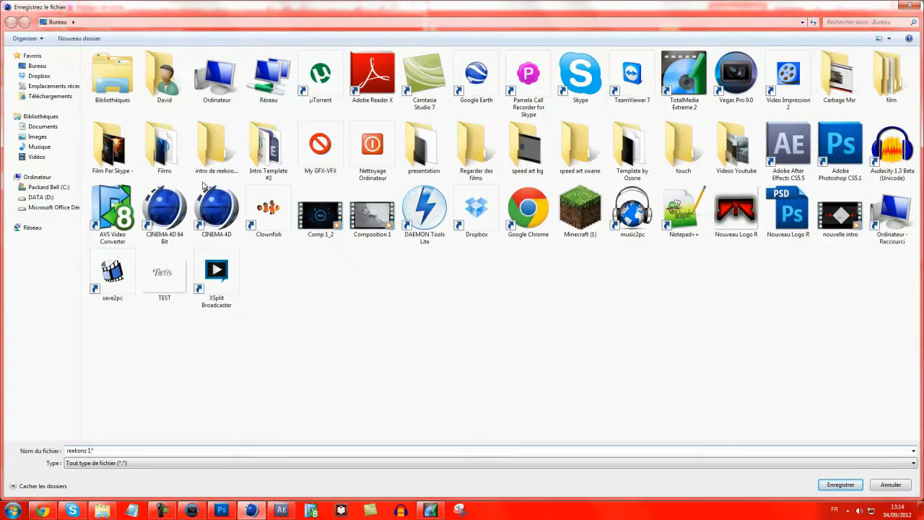
pyautogui.press('Return')
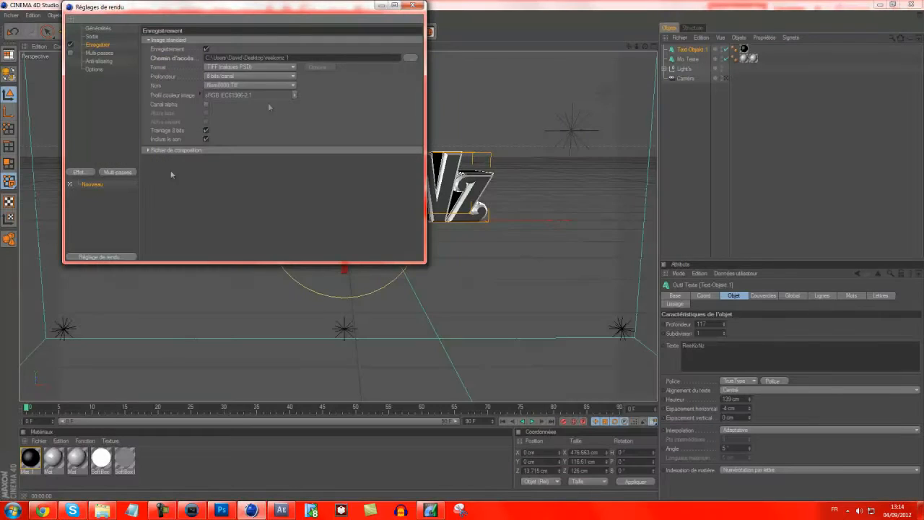
# Set the saved image format to PNG and enable the alpha channel
pyautogui.click(263, 66)
pyautogui.click(242, 151)
pyautogui.click(240, 70)
pyautogui.click(225, 149)
pyautogui.click(235, 67)
pyautogui.click(217, 159)
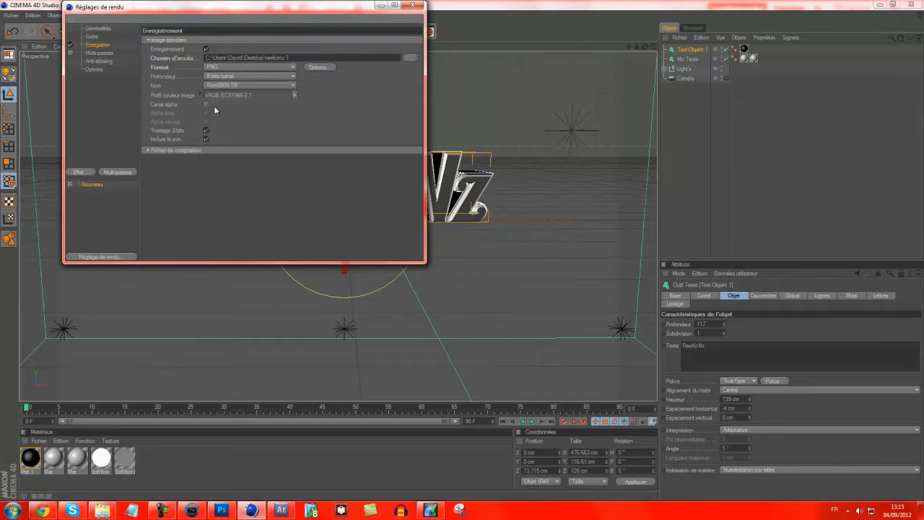
pyautogui.click(206, 105)
# Check the multi-pass, anti-aliasing and general render options, and render the text image to the Picture Viewer
pyautogui.click(99, 53)
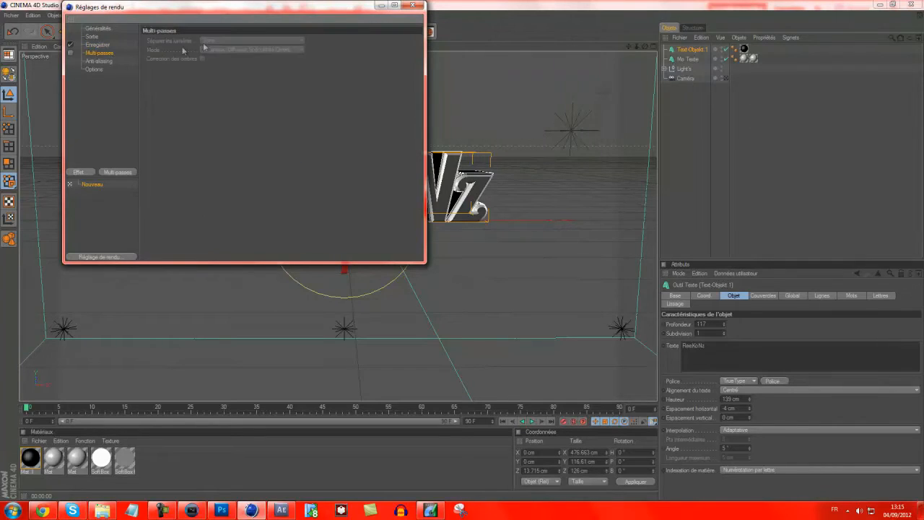
pyautogui.click(97, 62)
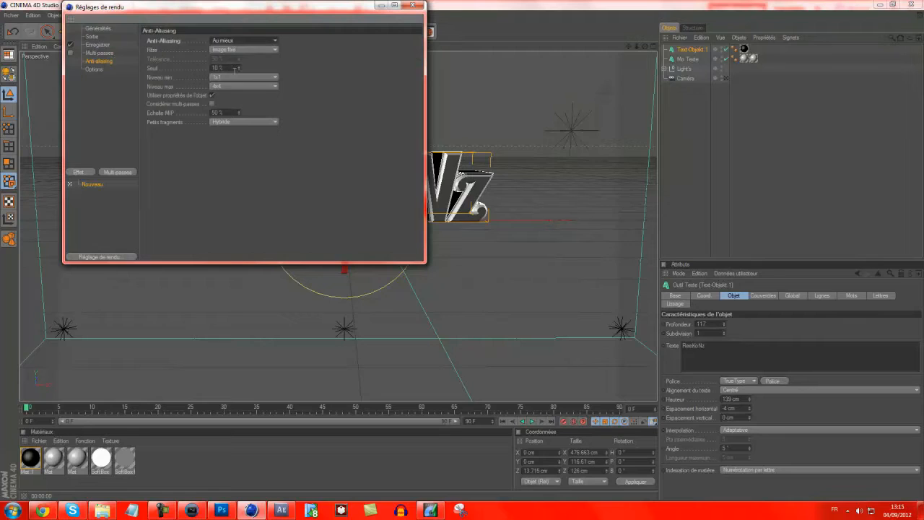
pyautogui.click(100, 70)
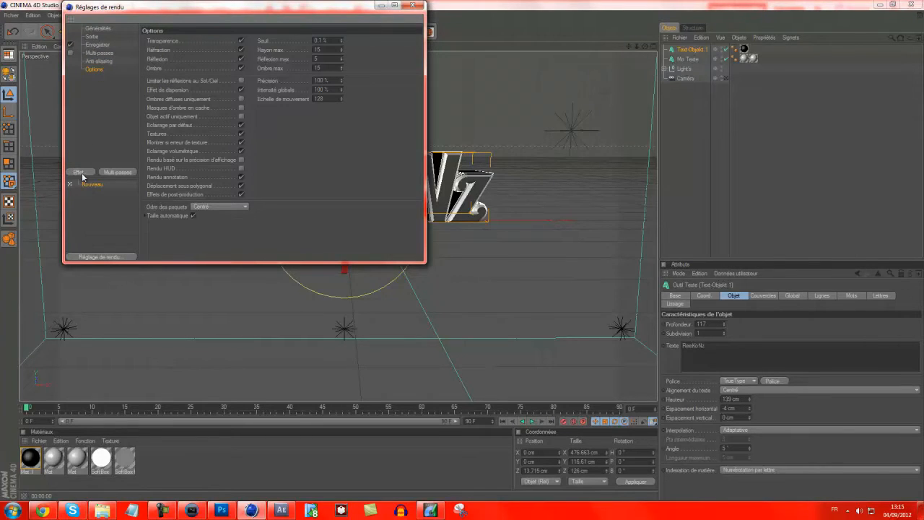
pyautogui.click(414, 7)
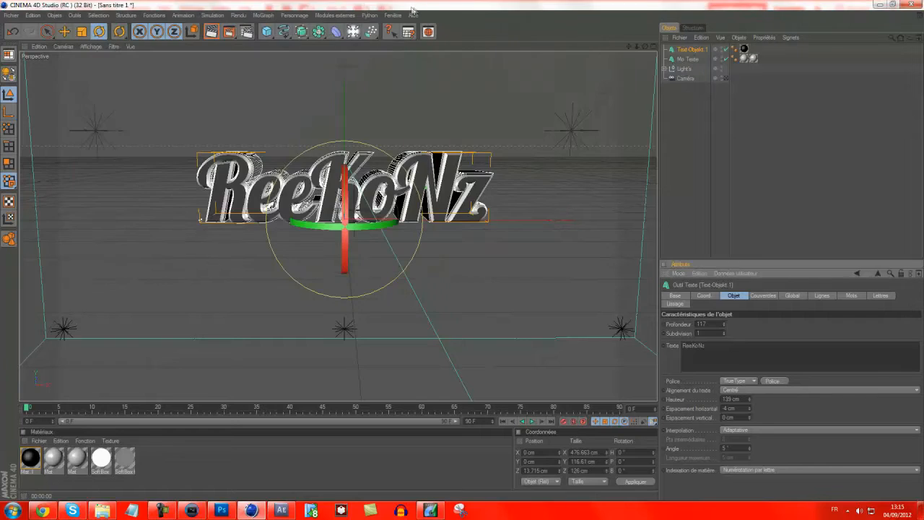
pyautogui.press('e')
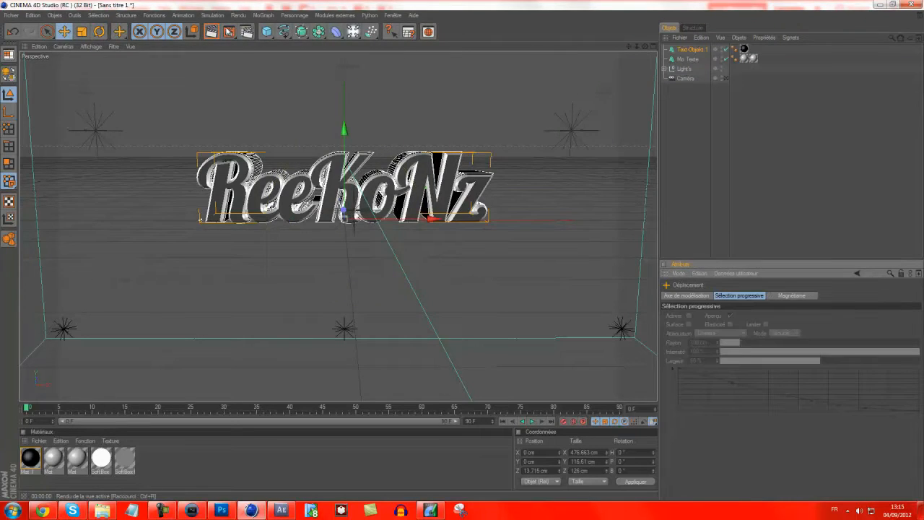
pyautogui.click(226, 29)
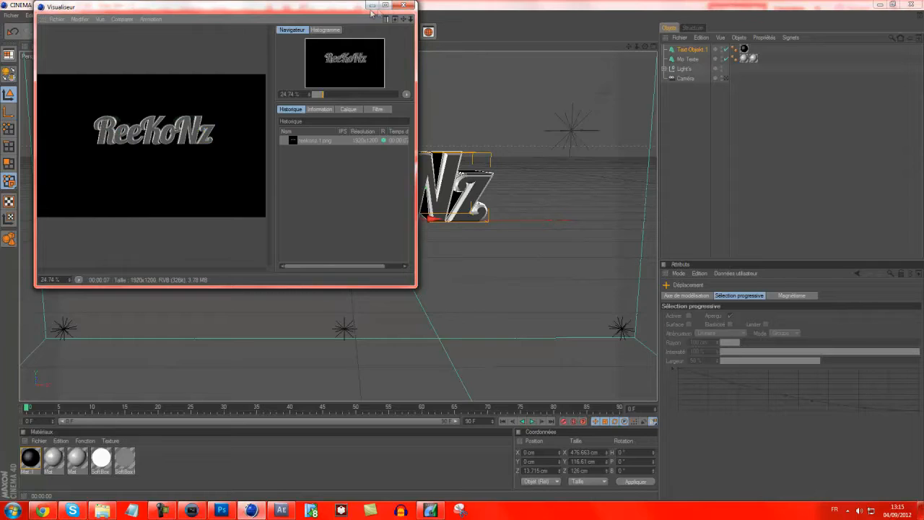
pyautogui.click(404, 6)
# Change the file name in the render save path to "reekonz 2"
pyautogui.click(250, 31)
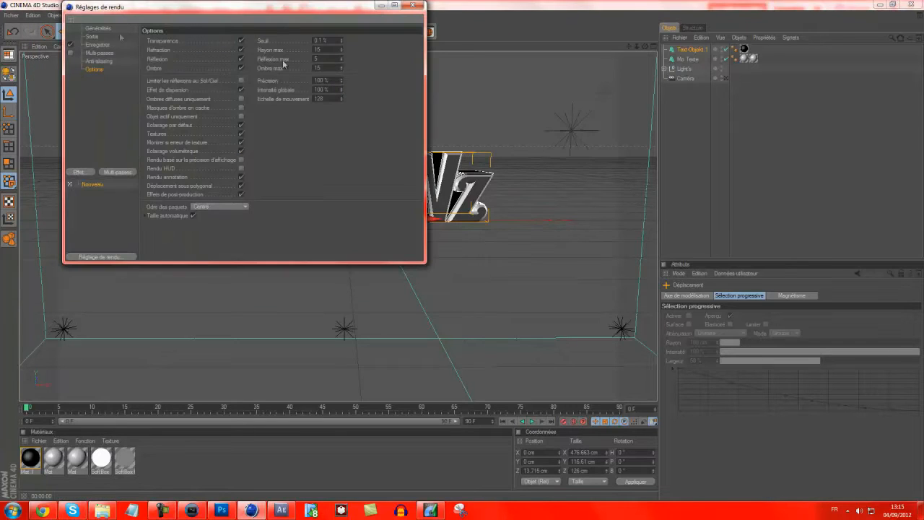
pyautogui.click(113, 37)
pyautogui.click(101, 44)
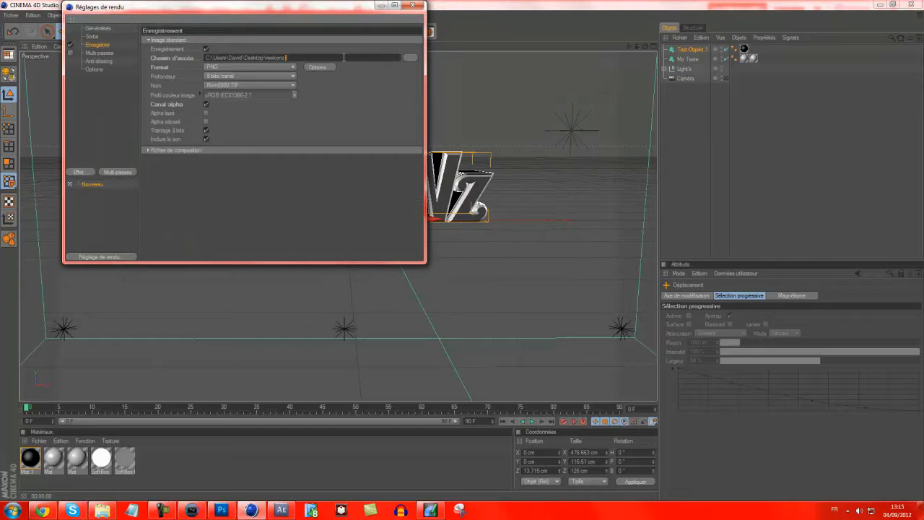
# Add the cel render effect (Rendu cellulo) with a white edge colour and a black background colour
pyautogui.click(96, 171)
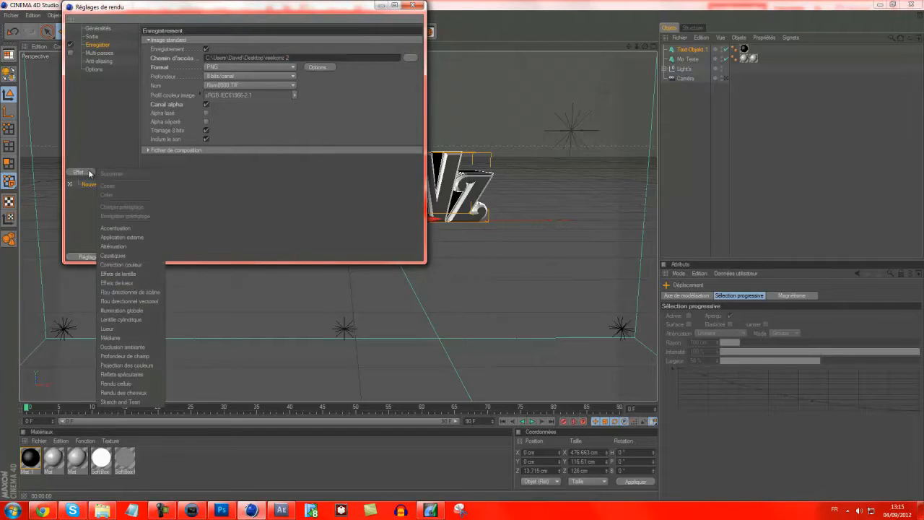
pyautogui.click(123, 382)
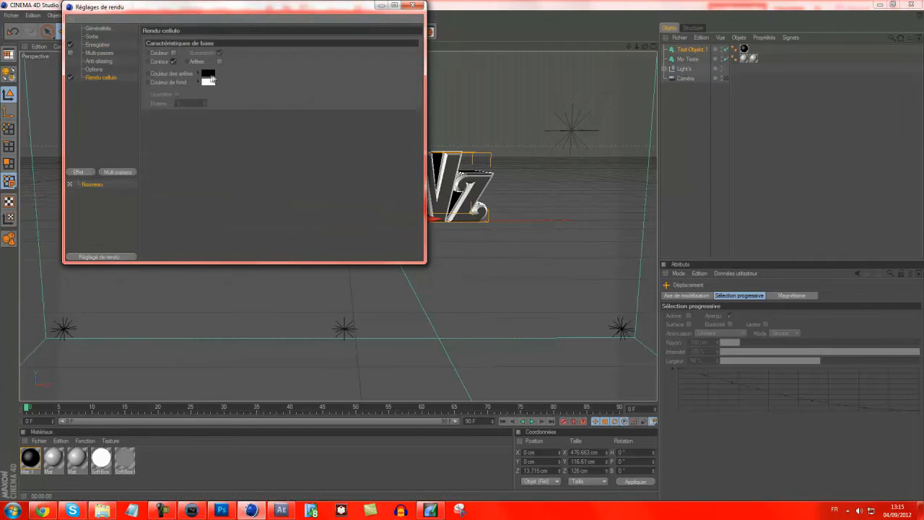
pyautogui.click(211, 80)
pyautogui.click(202, 120)
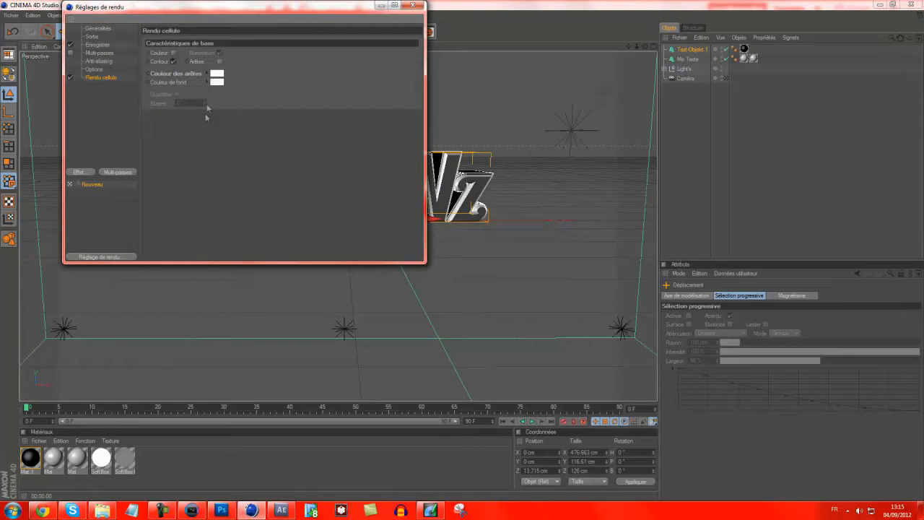
pyautogui.click(213, 81)
pyautogui.moveTo(180, 72); pyautogui.dragTo(105, 138)
pyautogui.click(193, 125)
pyautogui.click(412, 5)
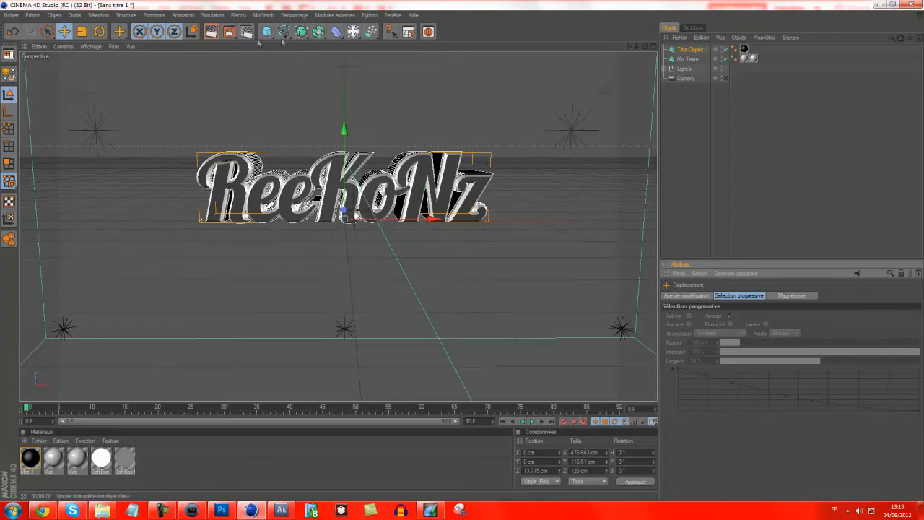
# Render the outlined text to the Picture Viewer and show the desktop with the saved image files
pyautogui.click(229, 32)
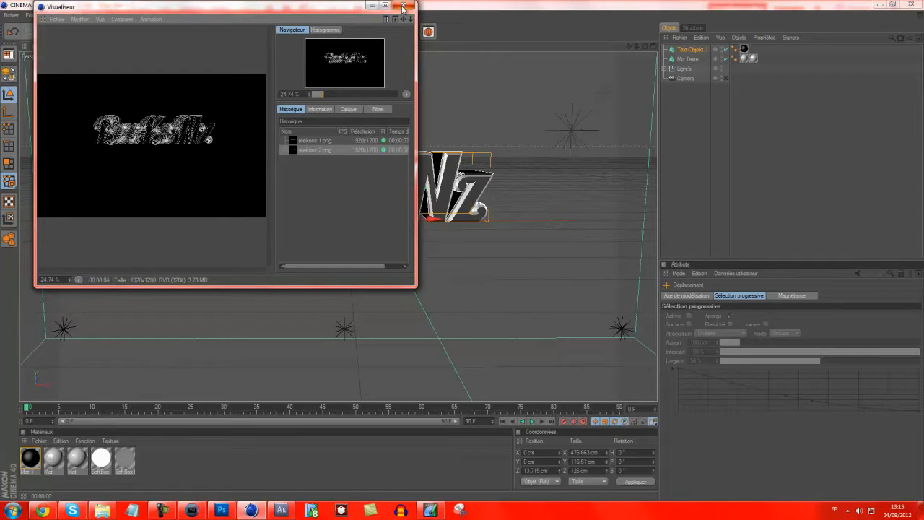
pyautogui.press('super+d')
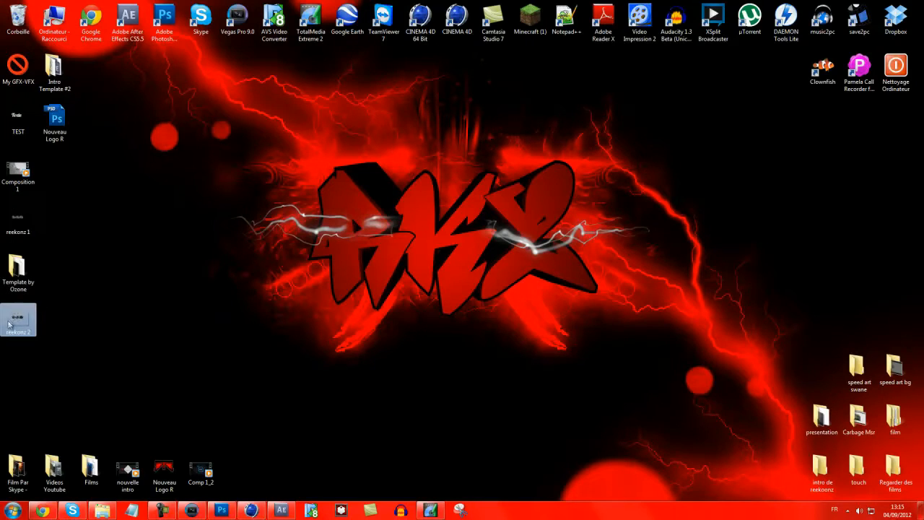
# View the rendered text images in the photo viewer through to reekonz 2, and close the viewer
pyautogui.moveTo(182, 257); pyautogui.dragTo(306, 311)
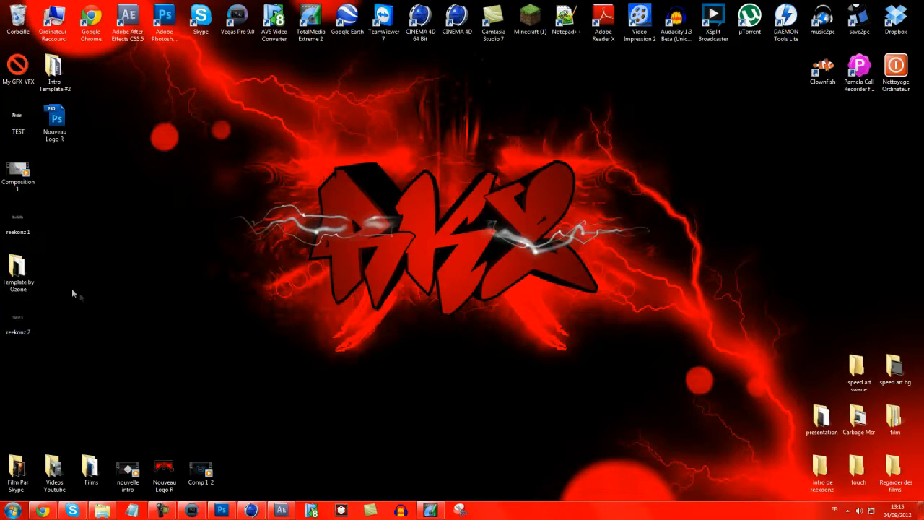
pyautogui.doubleClick(19, 313)
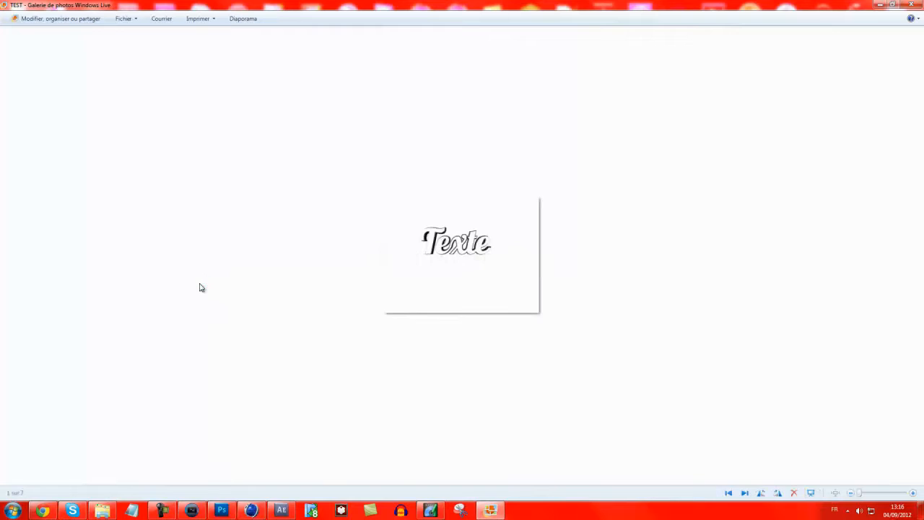
pyautogui.click(730, 492)
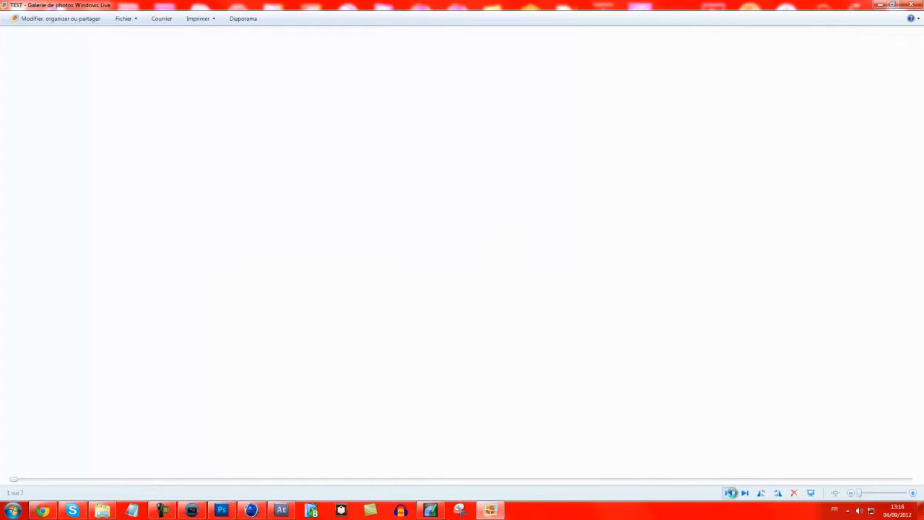
pyautogui.click(747, 493)
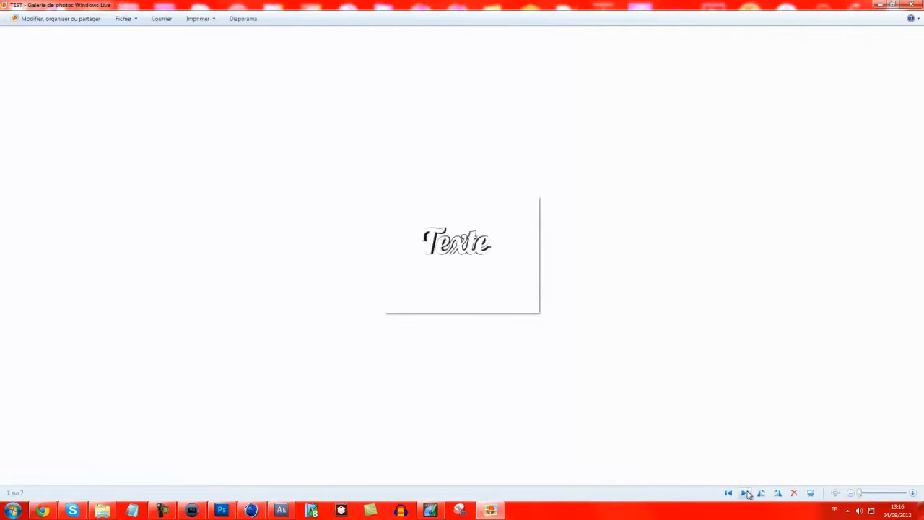
pyautogui.click(747, 493)
pyautogui.click(748, 493)
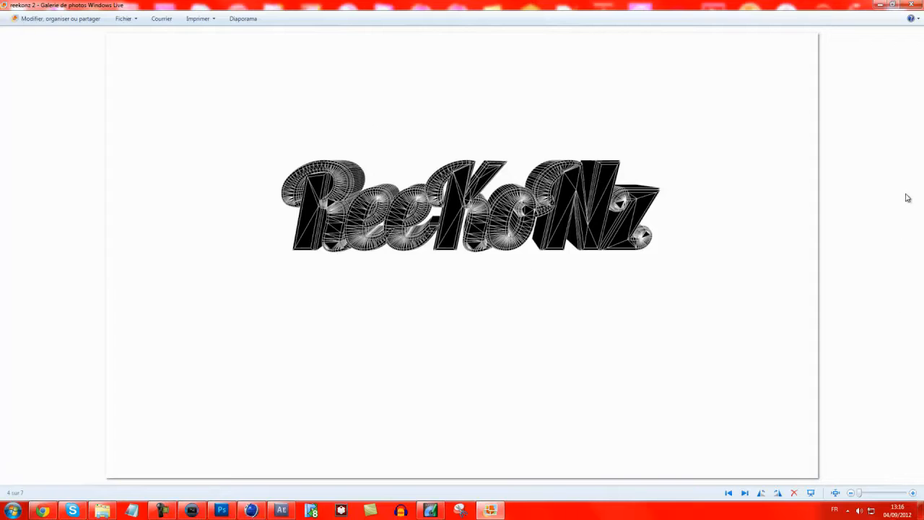
pyautogui.click(911, 6)
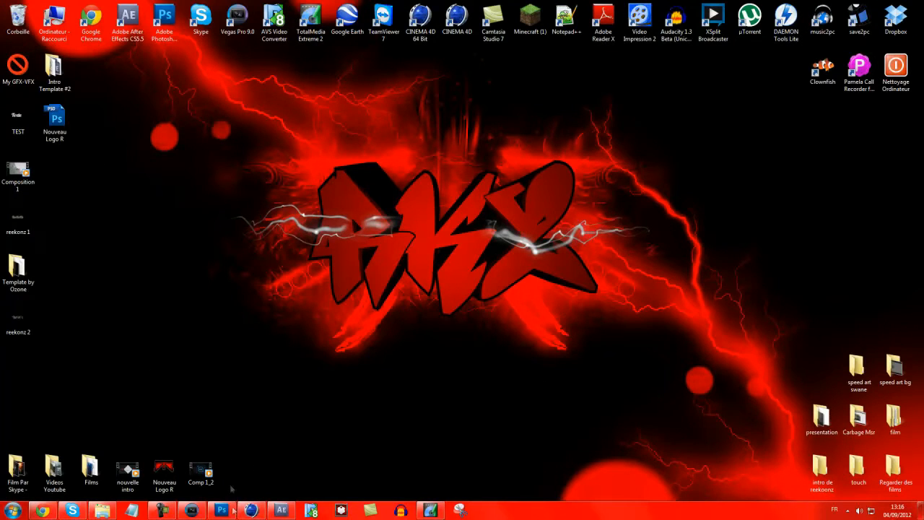
# Switch to Photoshop and place the reekonz 1 PNG from the desktop into the YouTube template at its original size
pyautogui.moveTo(245, 512)
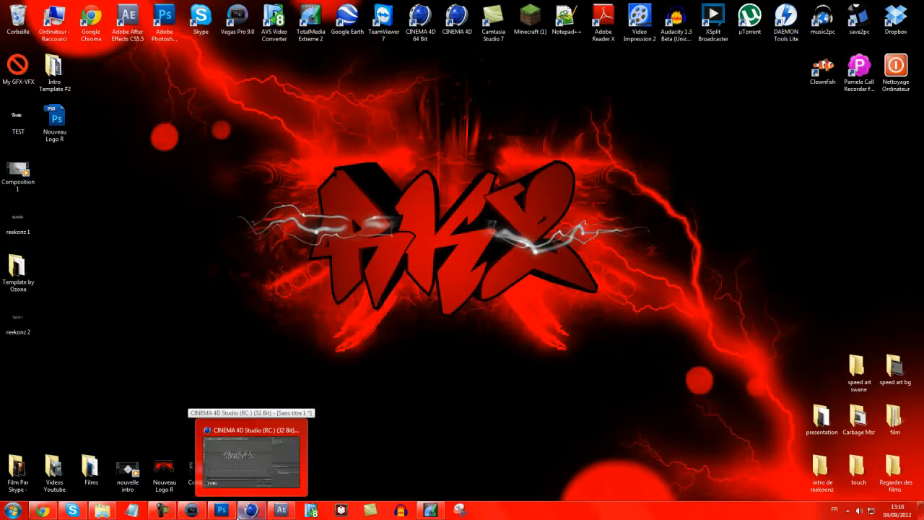
pyautogui.click(222, 511)
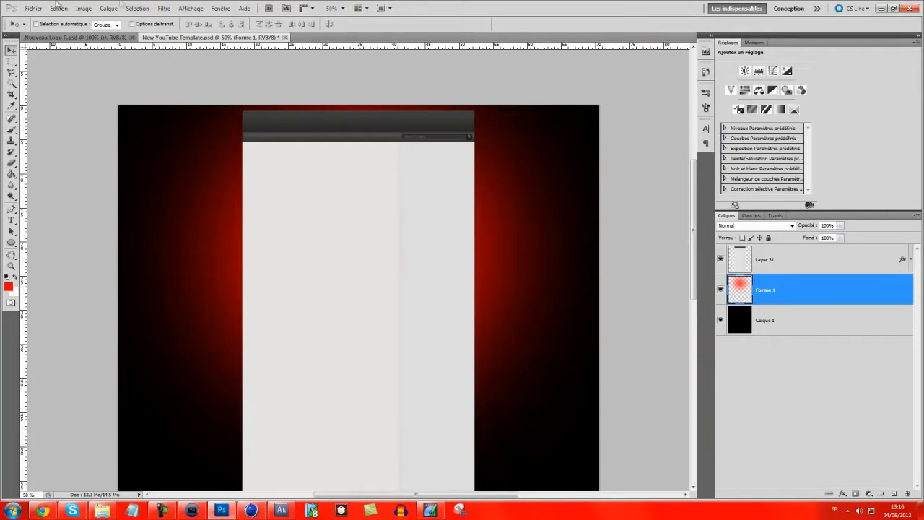
pyautogui.click(30, 8)
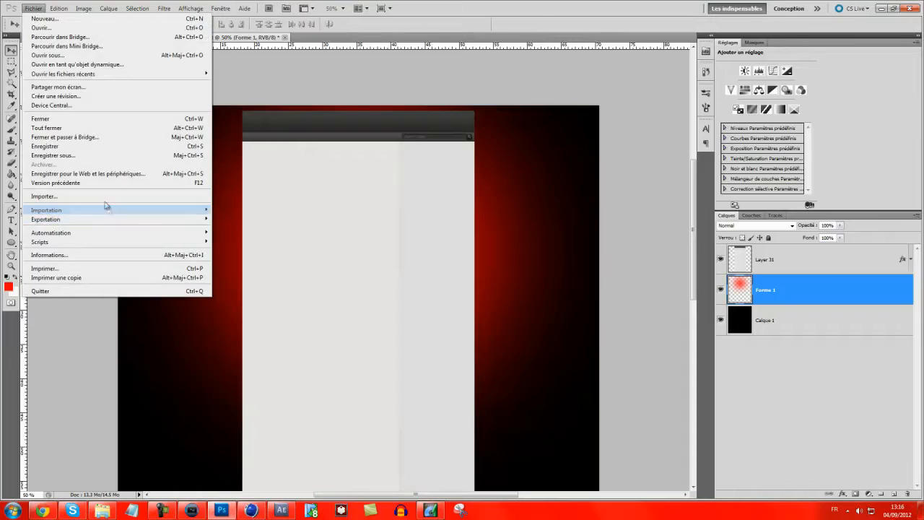
pyautogui.click(137, 211)
pyautogui.click(32, 86)
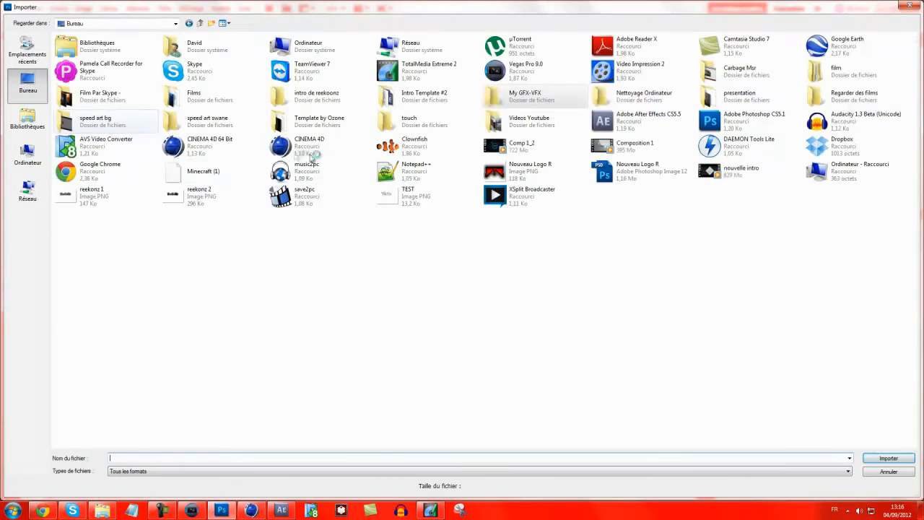
pyautogui.doubleClick(93, 190)
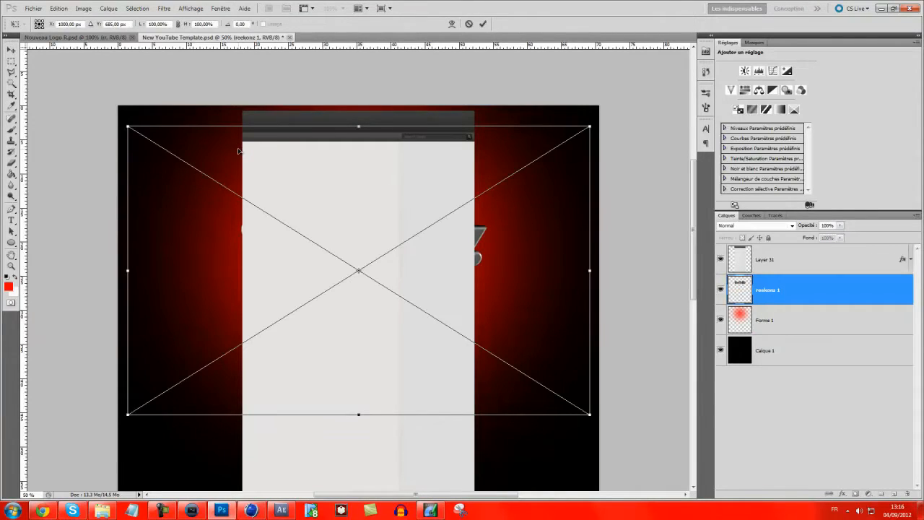
pyautogui.press('Return')
# Place the reekonz 2 PNG at its original size and move both reekonz layers above Layer 31
pyautogui.click(34, 8)
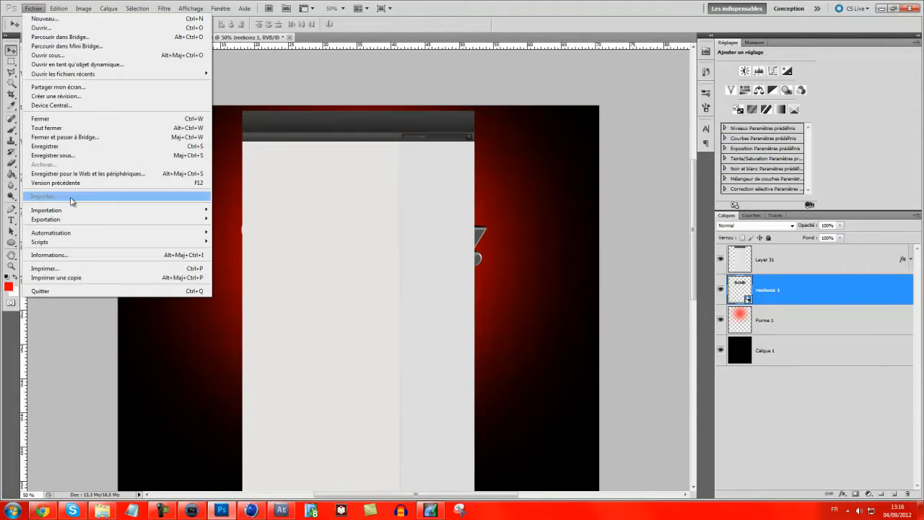
pyautogui.click(70, 199)
pyautogui.doubleClick(224, 201)
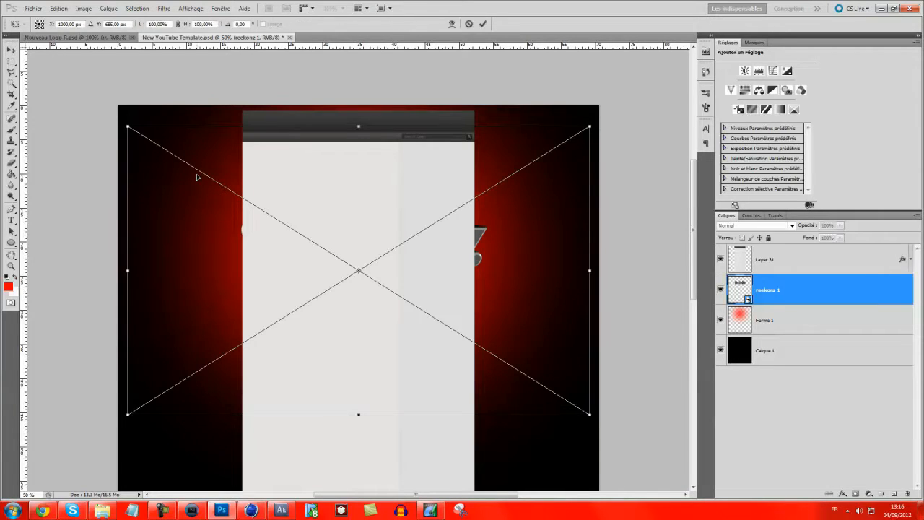
pyautogui.press('Return')
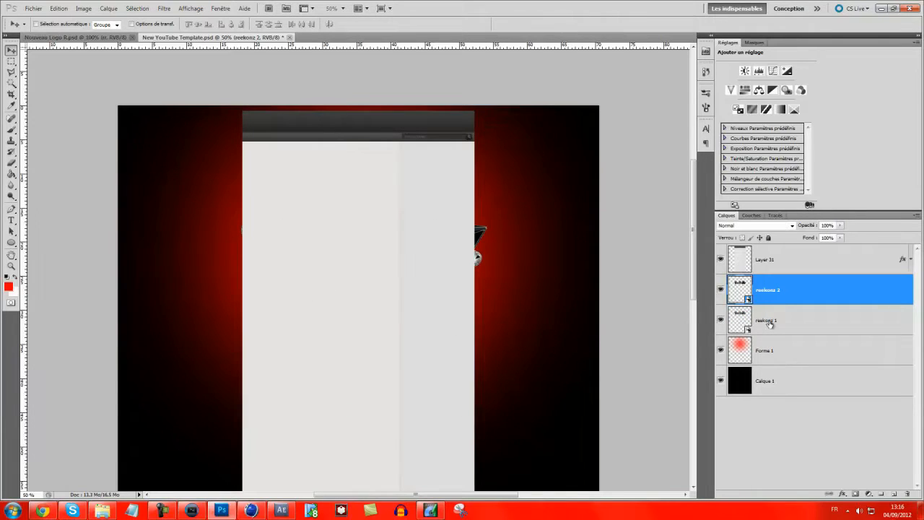
pyautogui.keyDown('ctrl'); pyautogui.click(770, 325); pyautogui.keyUp('ctrl')
pyautogui.moveTo(790, 310); pyautogui.dragTo(821, 255)
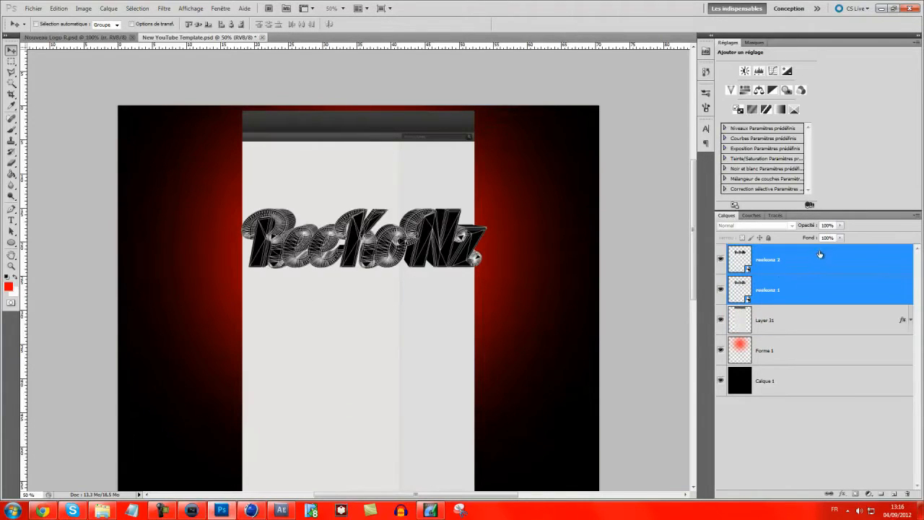
# Scale both reekonz layers to about 65%, rotate them -90°, and place them just inside the white page area's left edge
pyautogui.hotkey('ctrl', 't')
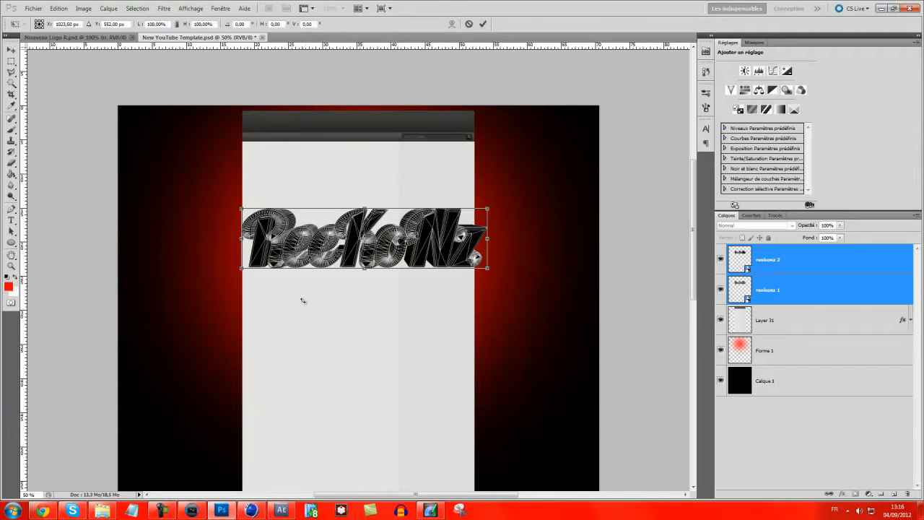
pyautogui.moveTo(489, 210); pyautogui.dragTo(409, 267)
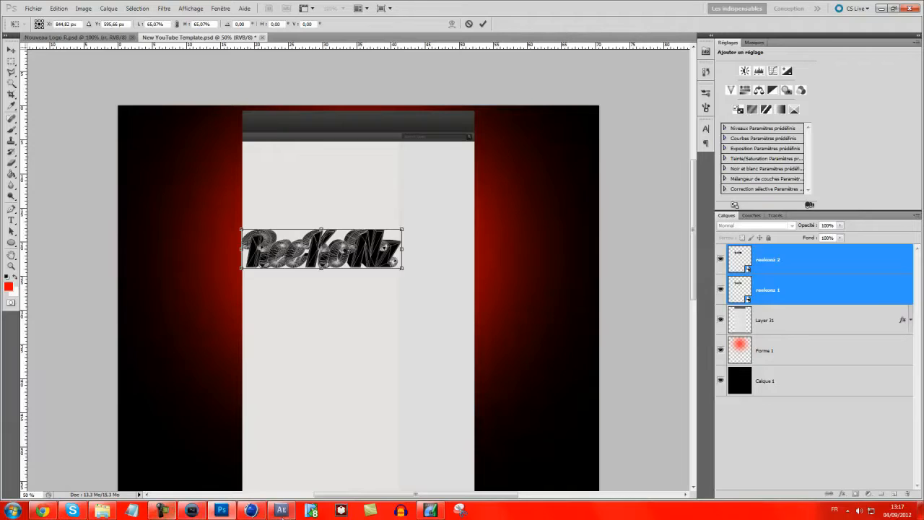
pyautogui.moveTo(410, 307); pyautogui.dragTo(374, 151)
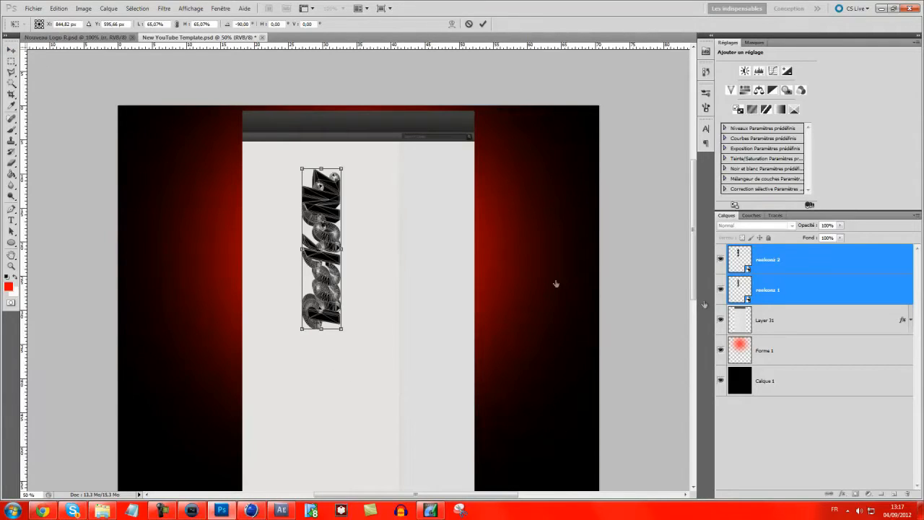
pyautogui.moveTo(322, 227); pyautogui.dragTo(221, 228)
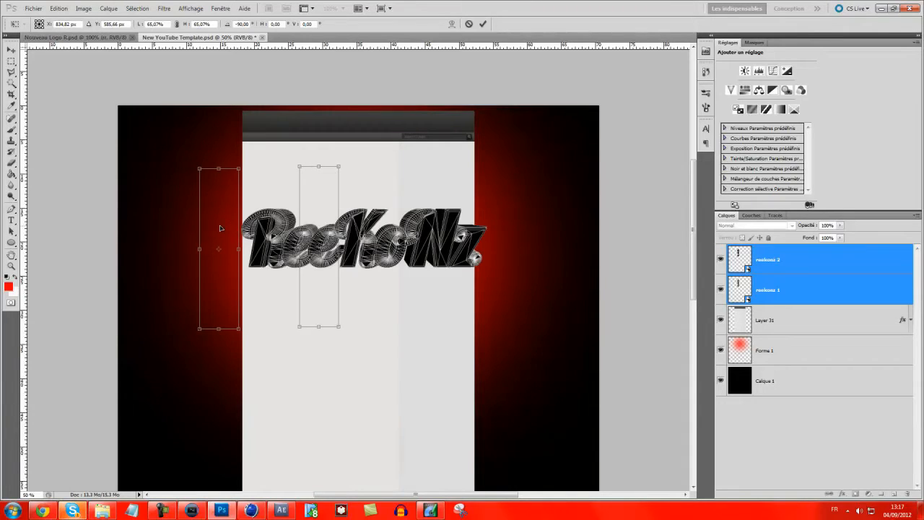
pyautogui.moveTo(220, 228); pyautogui.dragTo(275, 219)
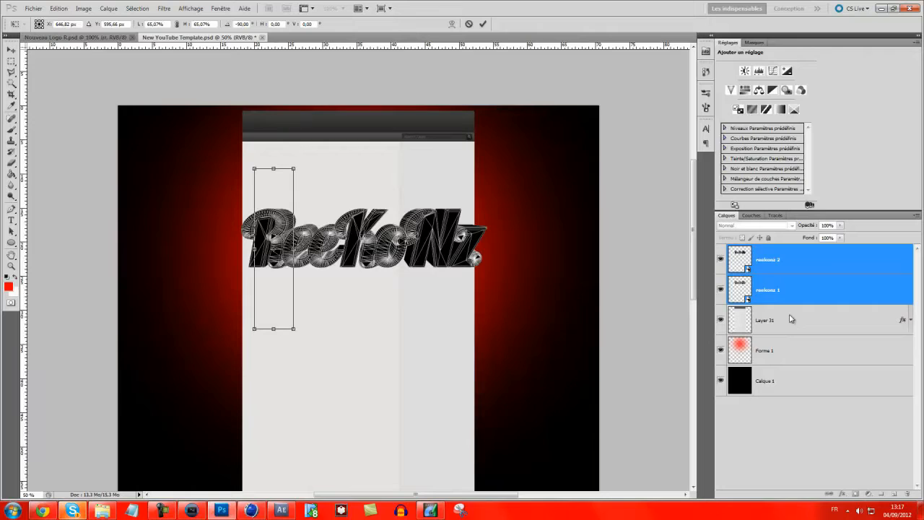
pyautogui.press('Return')
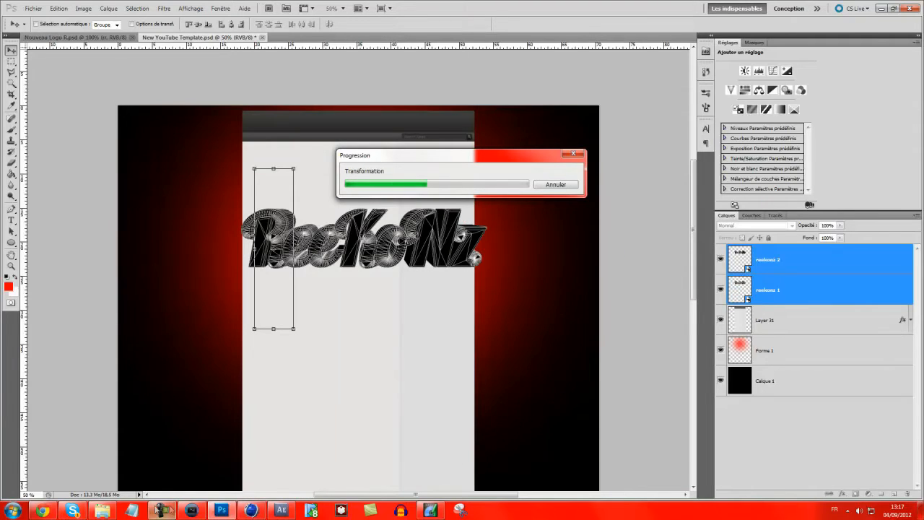
# Close After Effects without saving the changes to intro shine.aep, ending the program if it does not respond
pyautogui.rightClick(276, 505)
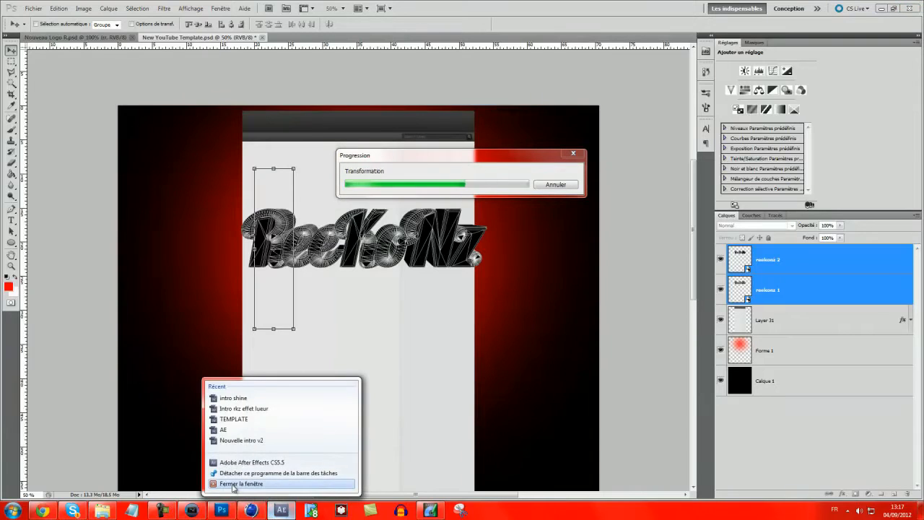
pyautogui.click(233, 484)
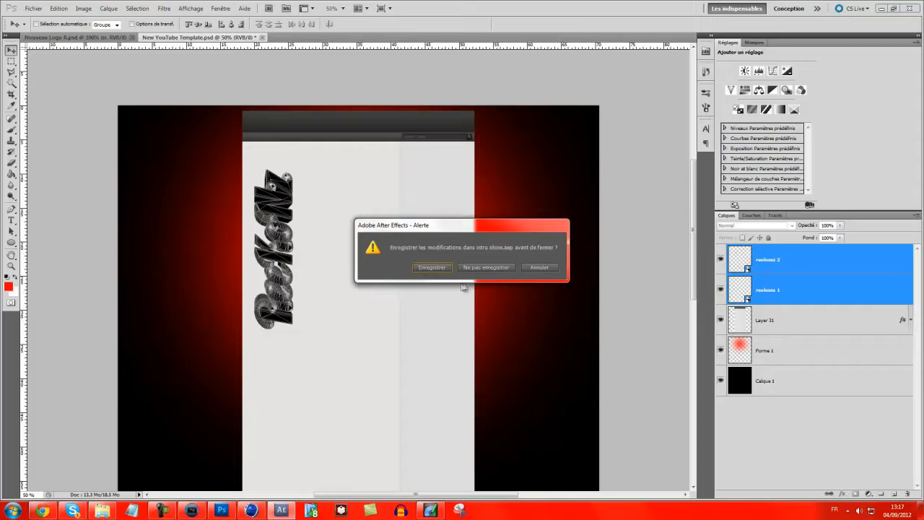
pyautogui.click(476, 268)
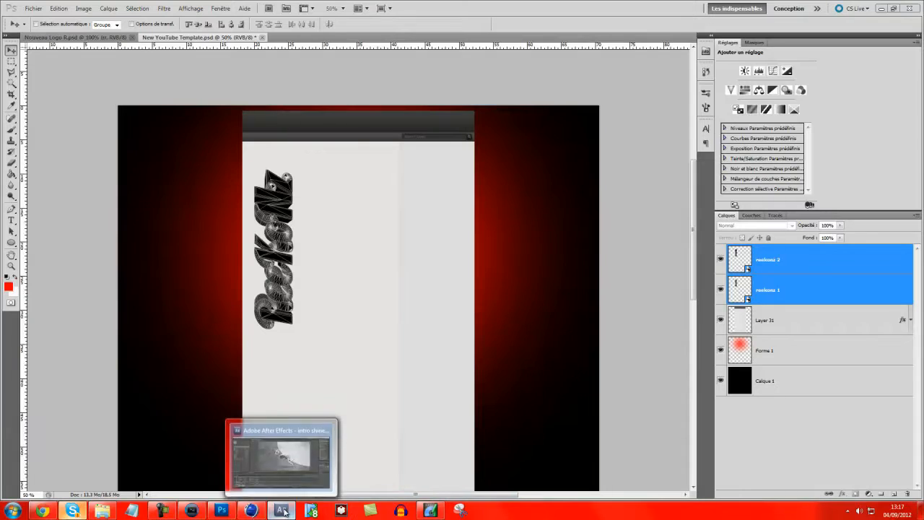
pyautogui.rightClick(281, 511)
pyautogui.click(281, 486)
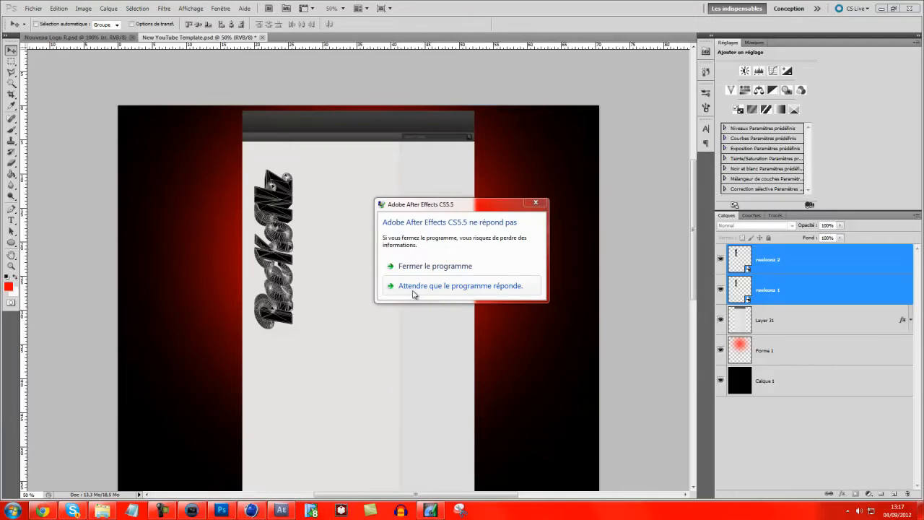
pyautogui.click(413, 270)
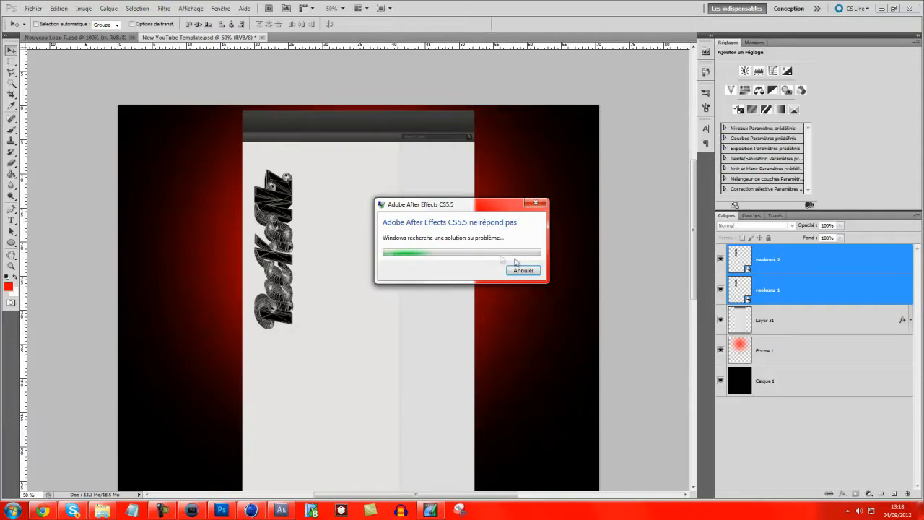
pyautogui.click(521, 272)
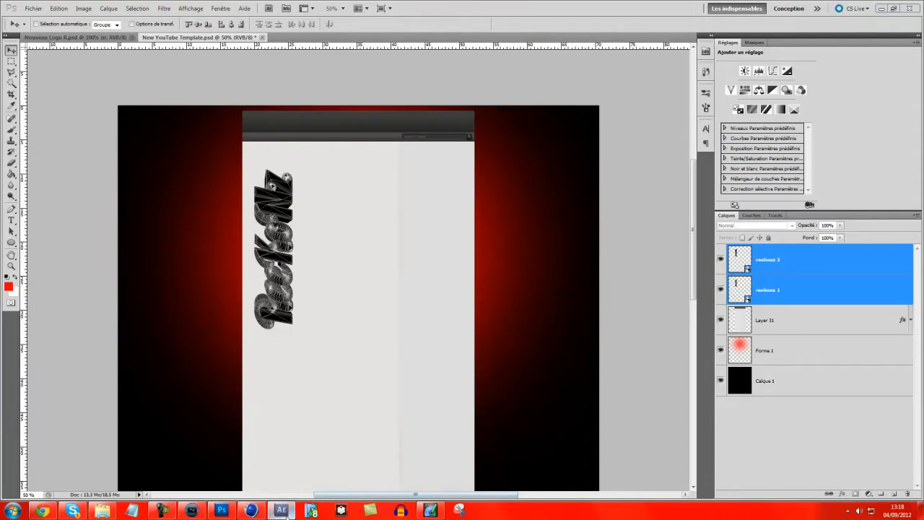
pyautogui.rightClick(286, 513)
pyautogui.click(277, 487)
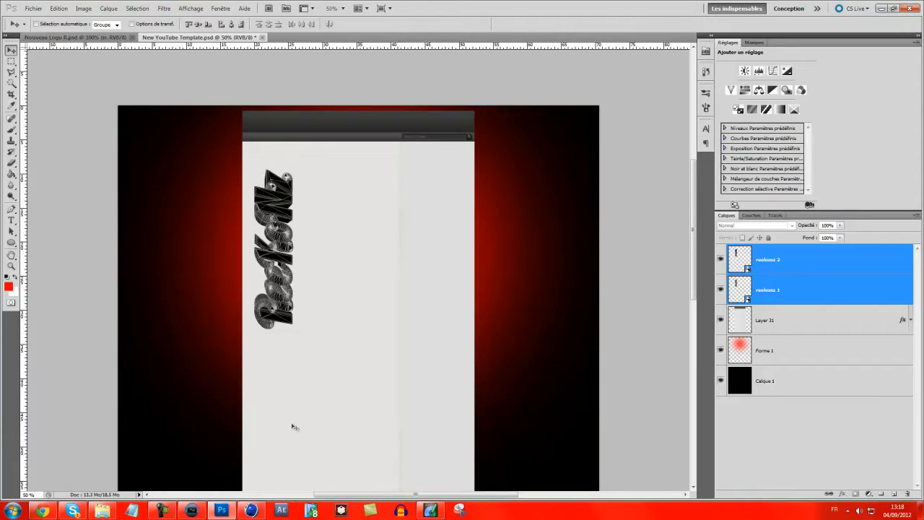
# Move the vertical ReeKoNz text against the outside of the page's left edge, scale it to about 89%, and shift it higher
pyautogui.moveTo(267, 247); pyautogui.dragTo(216, 248)
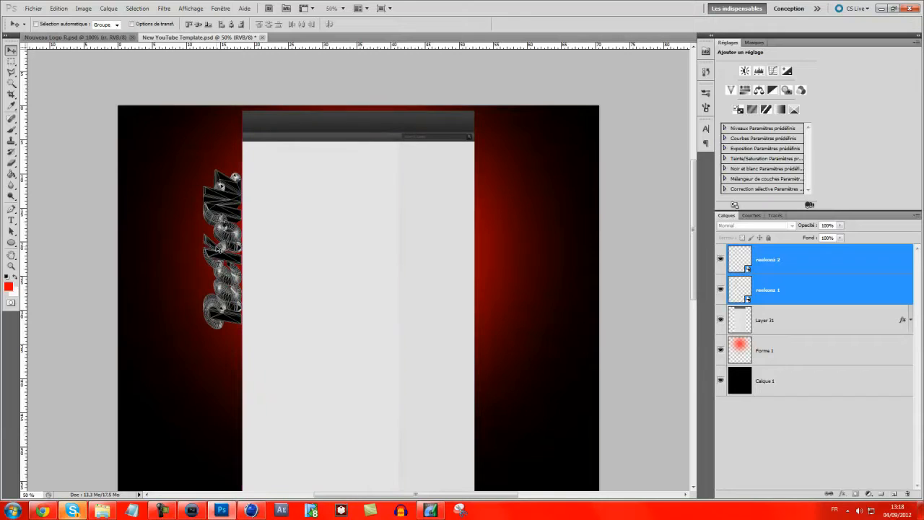
pyautogui.hotkey('ctrl', 't')
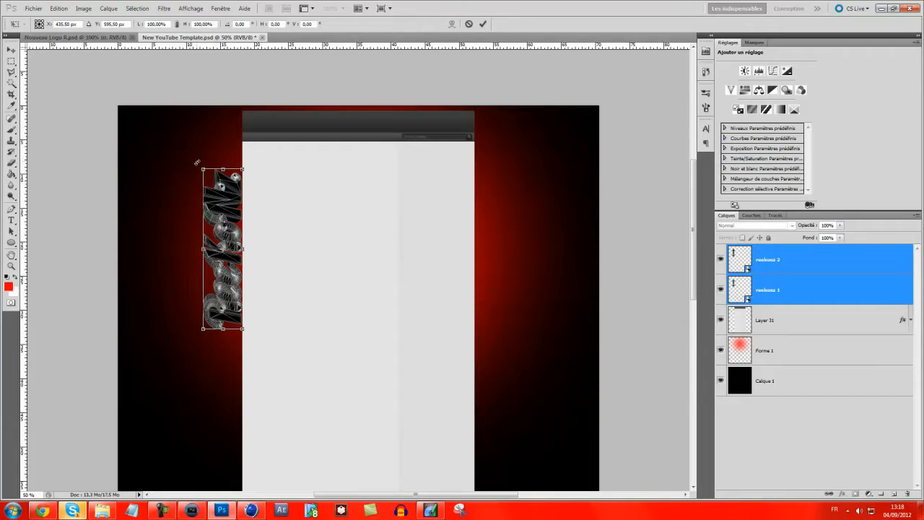
pyautogui.moveTo(199, 166); pyautogui.dragTo(223, 185)
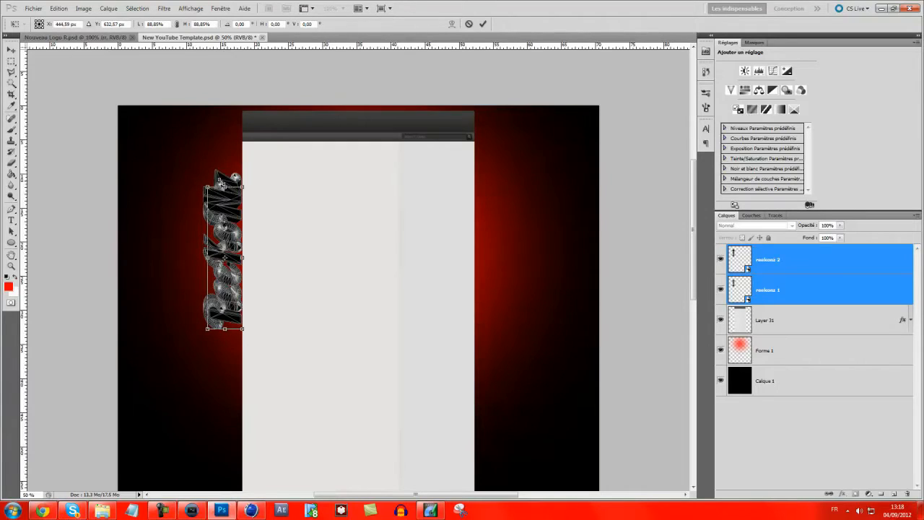
pyautogui.press('Return')
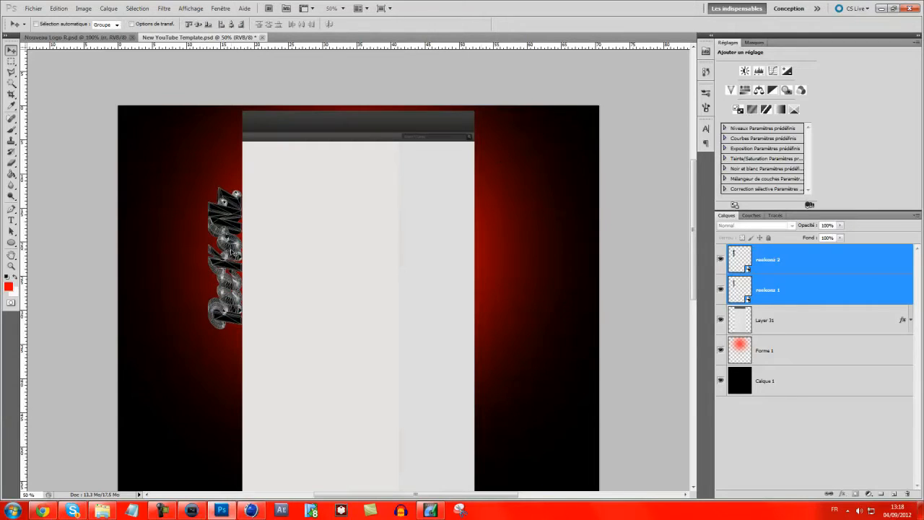
pyautogui.moveTo(233, 253); pyautogui.dragTo(226, 224)
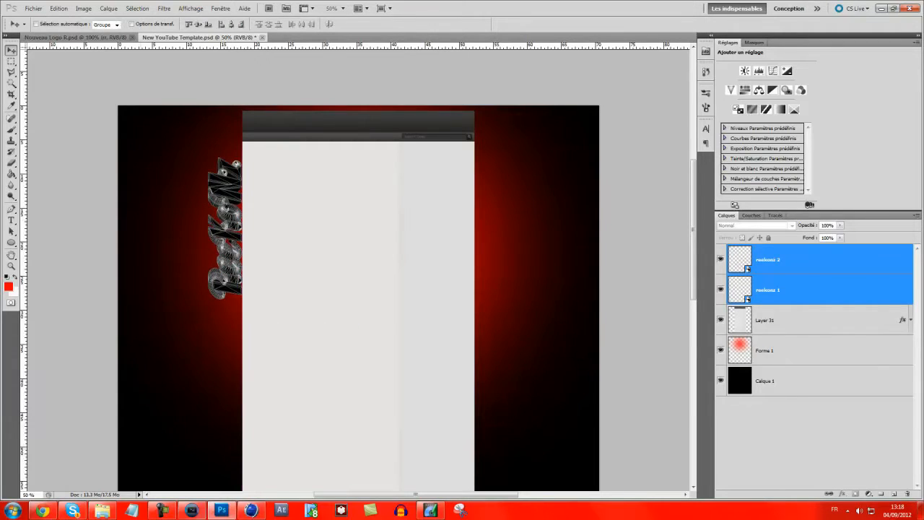
pyautogui.rightClick(188, 512)
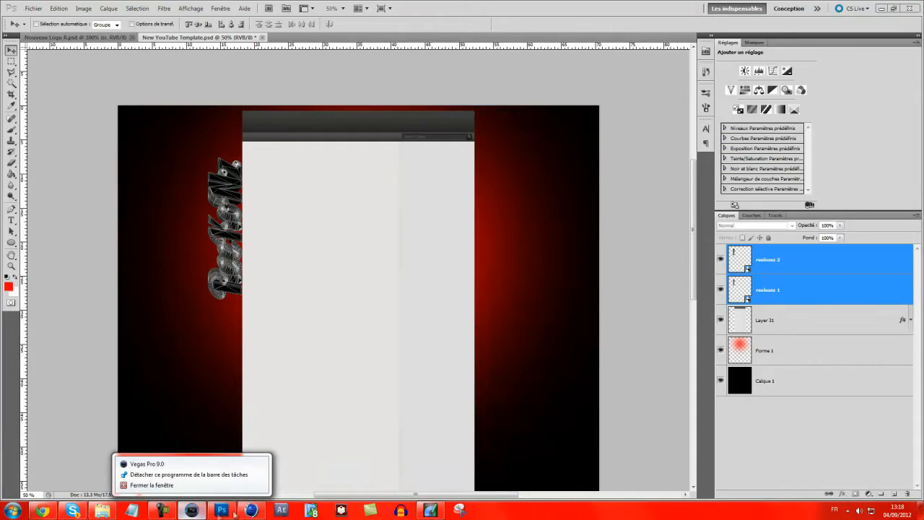
pyautogui.click(222, 515)
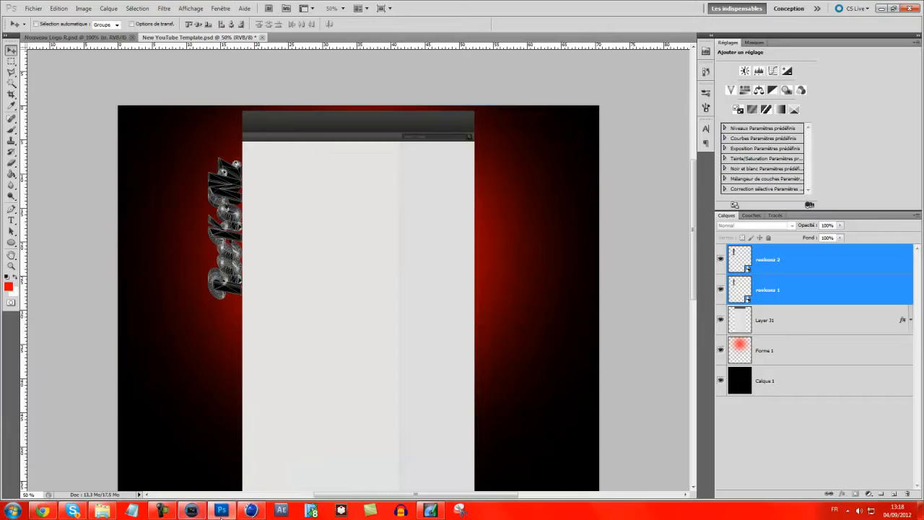
# Set the reekonz 2 layer's blend mode to Incrustation, comparing it with Superposition, and lower its opacity to about 63%
pyautogui.click(784, 259)
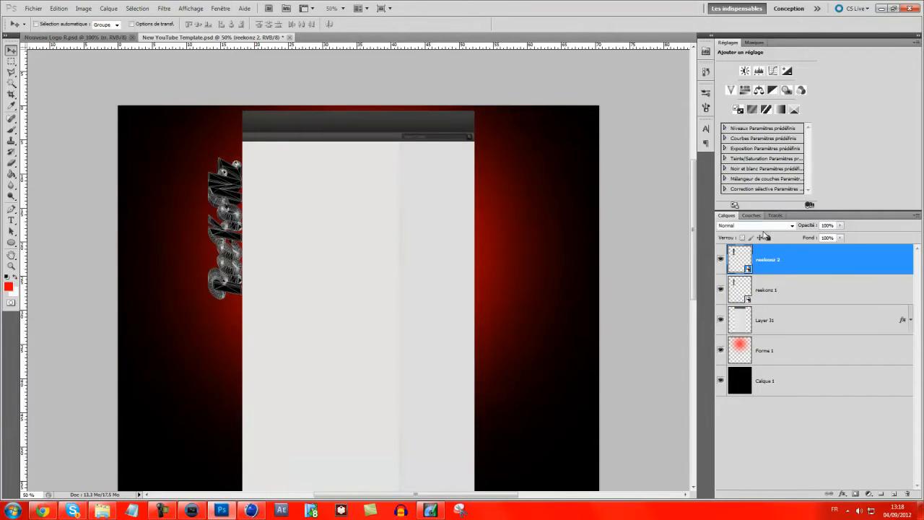
pyautogui.click(766, 229)
pyautogui.click(744, 353)
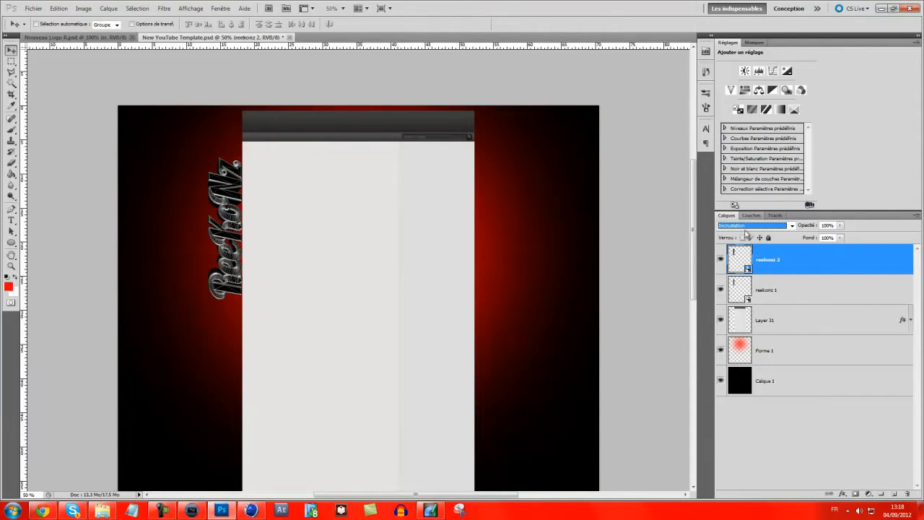
pyautogui.click(746, 226)
pyautogui.click(752, 303)
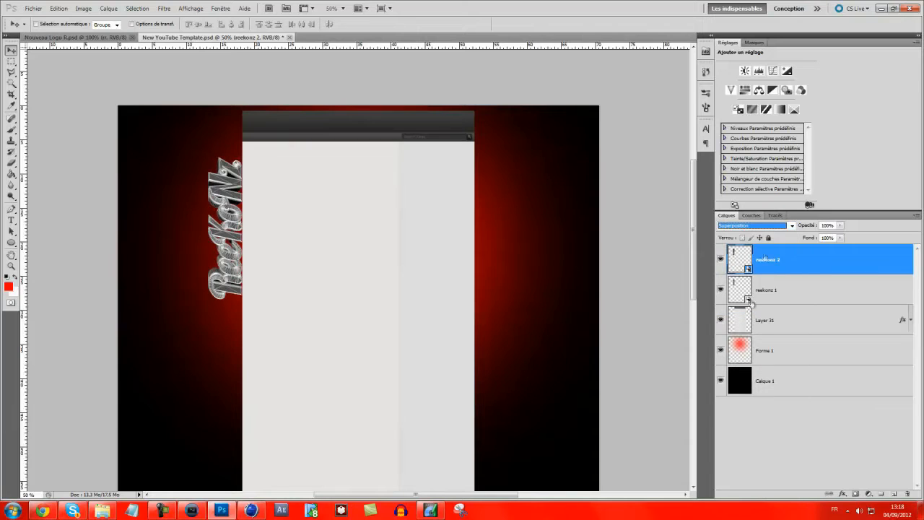
pyautogui.click(751, 227)
pyautogui.click(752, 345)
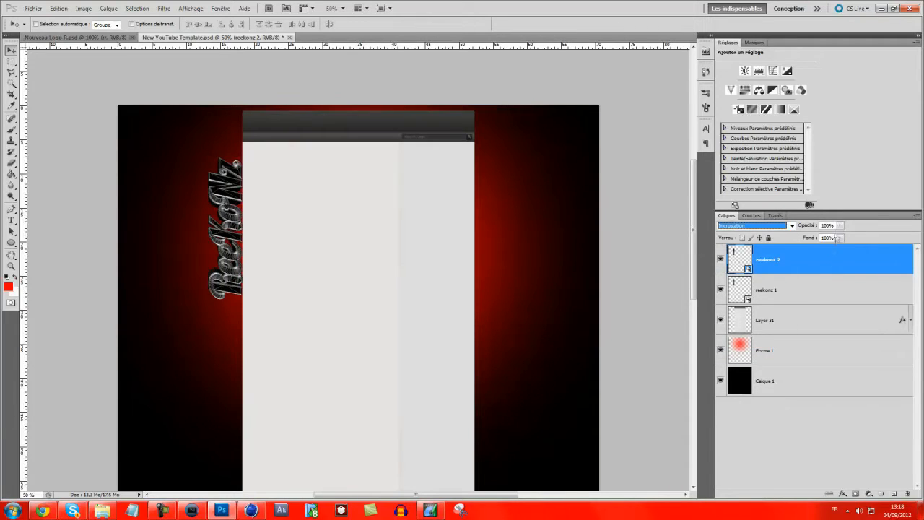
pyautogui.click(840, 225)
pyautogui.moveTo(840, 235); pyautogui.dragTo(824, 245)
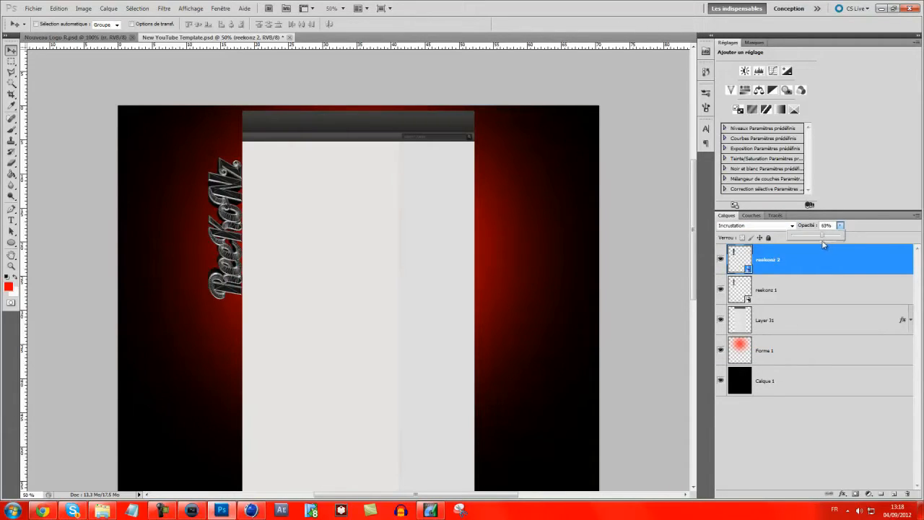
# Hide the reekonz 2 layer and add a gradient overlay in Incrustation mode to the reekonz 1 layer
pyautogui.click(818, 282)
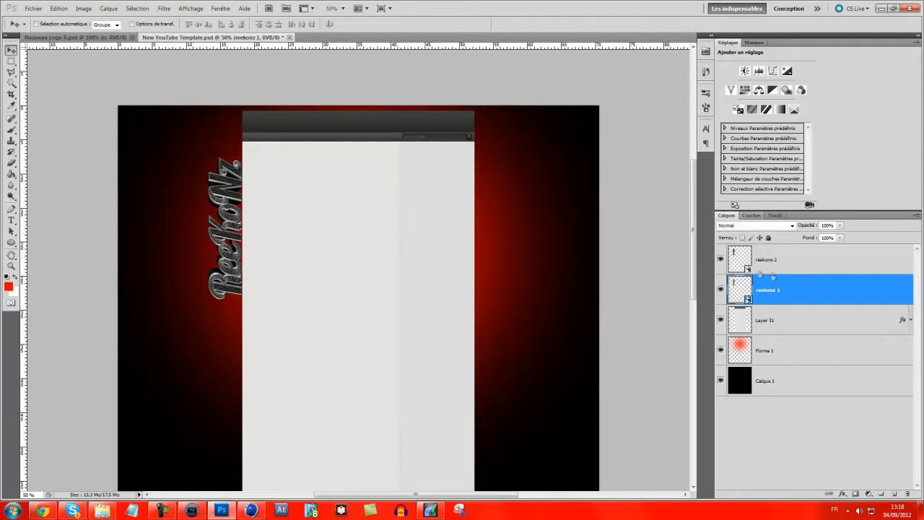
pyautogui.click(720, 259)
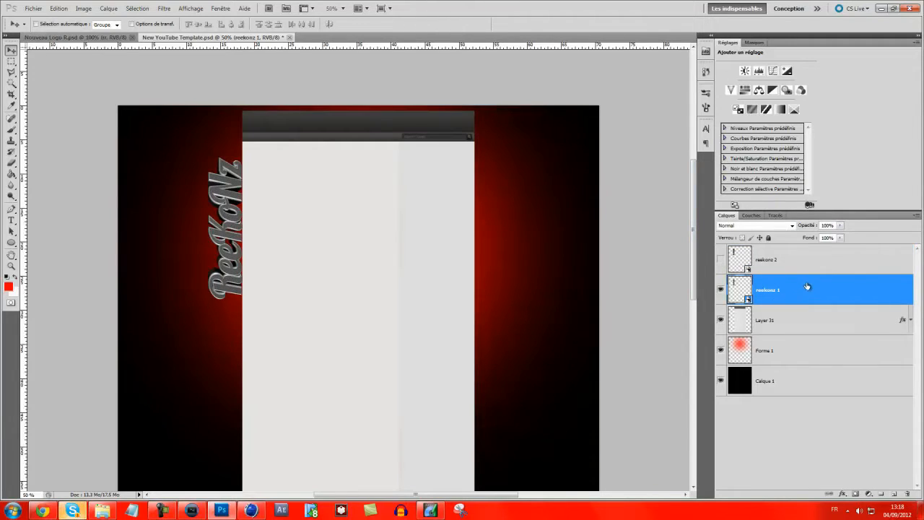
pyautogui.doubleClick(814, 300)
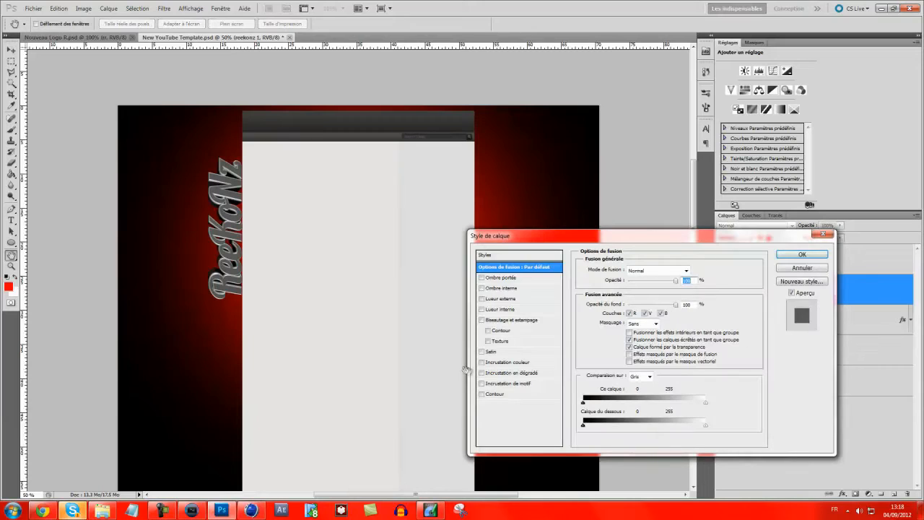
pyautogui.click(515, 373)
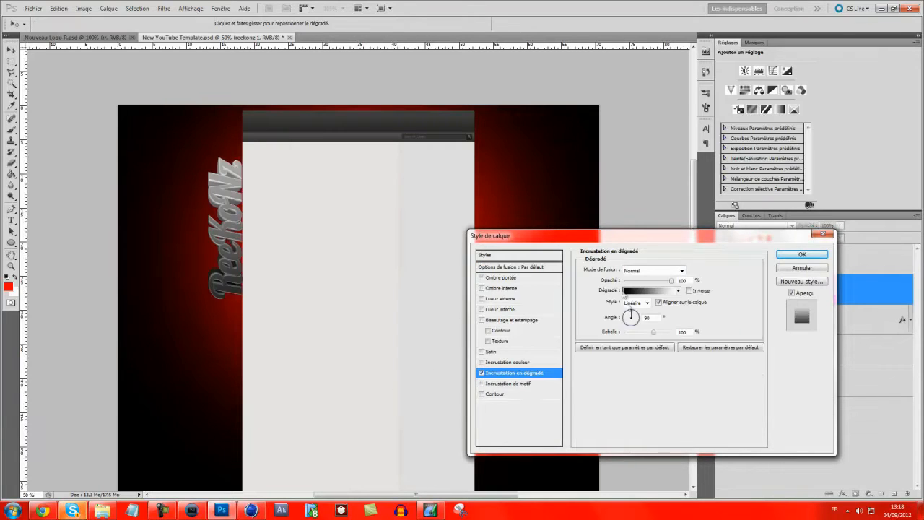
pyautogui.click(654, 270)
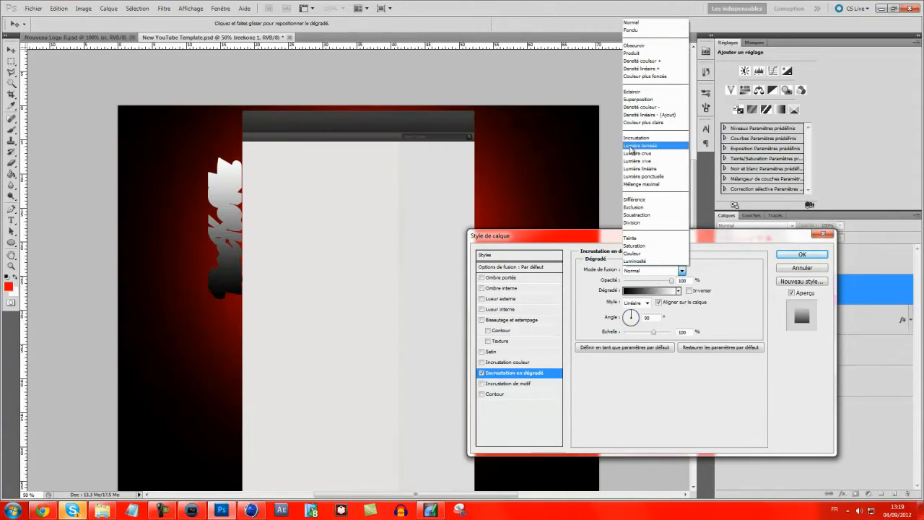
pyautogui.click(643, 144)
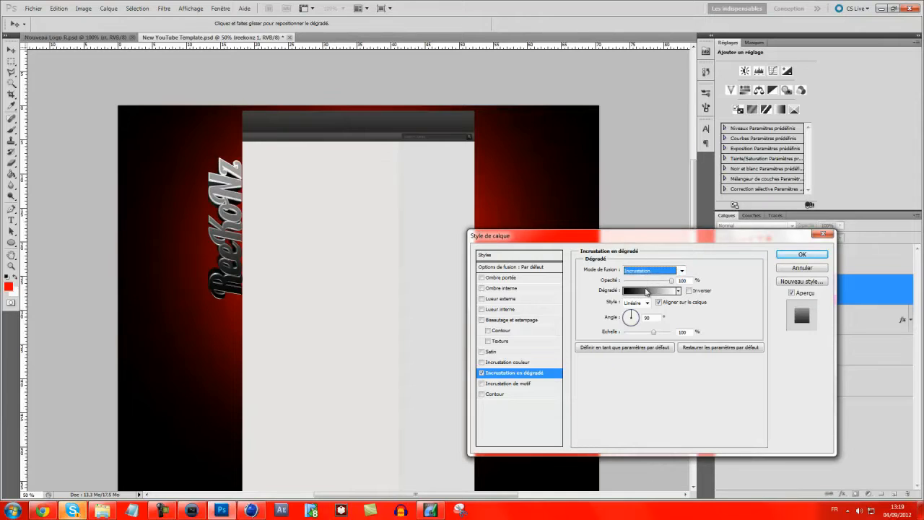
# Set both end stops of the overlay gradient to dark red 810000
pyautogui.click(648, 290)
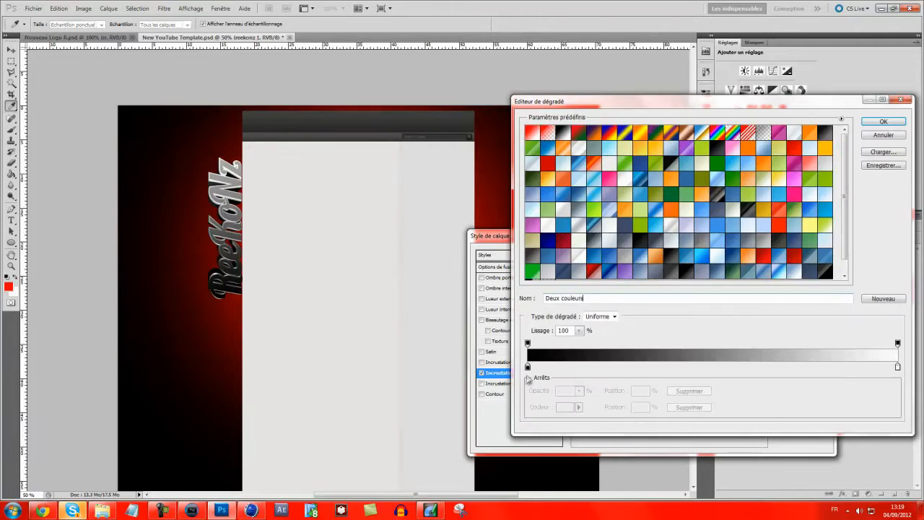
pyautogui.doubleClick(528, 369)
pyautogui.moveTo(686, 314); pyautogui.dragTo(725, 325)
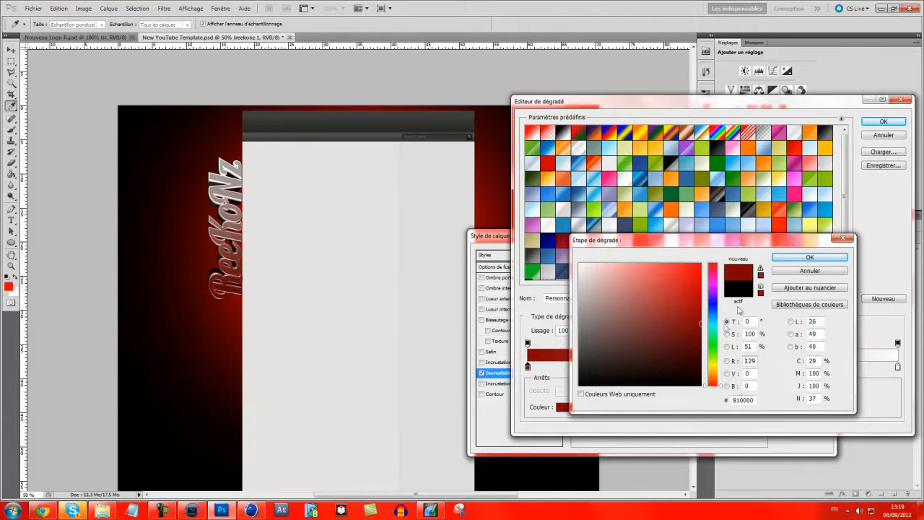
pyautogui.click(798, 271)
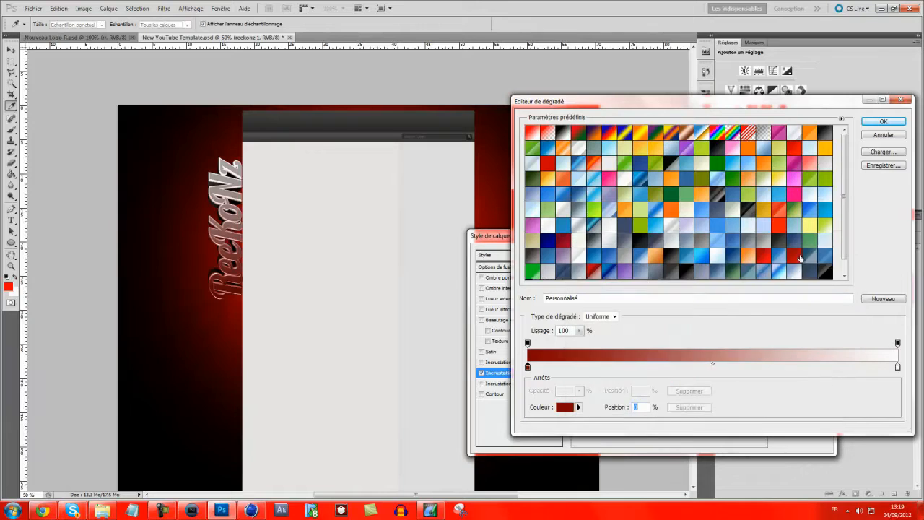
pyautogui.click(897, 367)
pyautogui.doubleClick(898, 367)
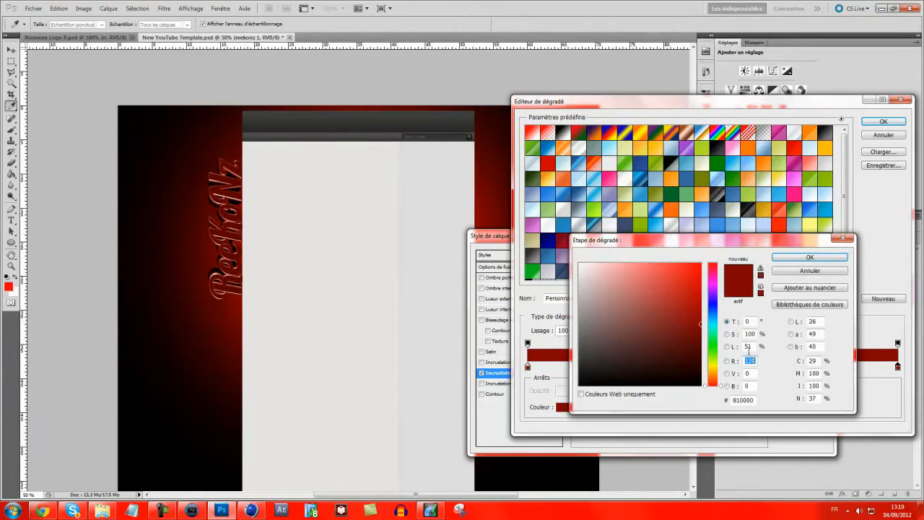
pyautogui.click(826, 259)
# Add a bright red ff0000 stop at 50% in the middle of the gradient and accept the edited gradient
pyautogui.click(717, 369)
pyautogui.moveTo(717, 369); pyautogui.dragTo(715, 369)
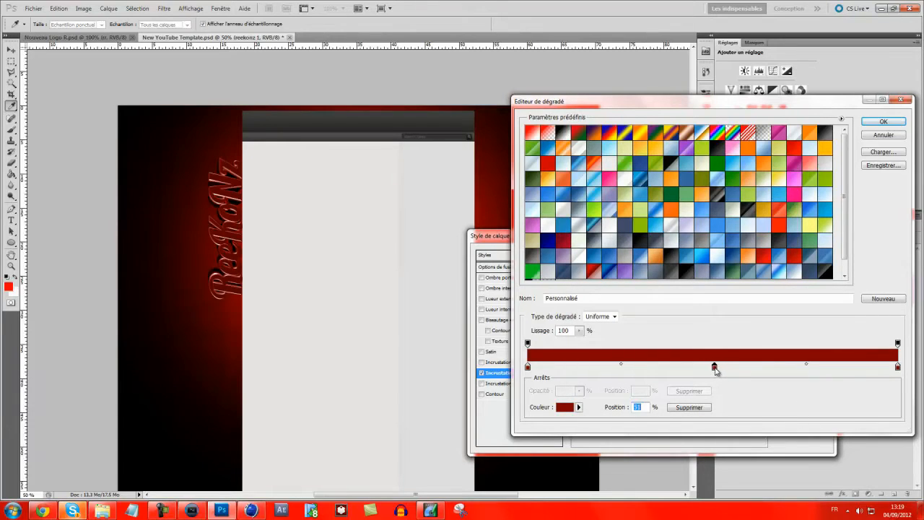
pyautogui.doubleClick(715, 368)
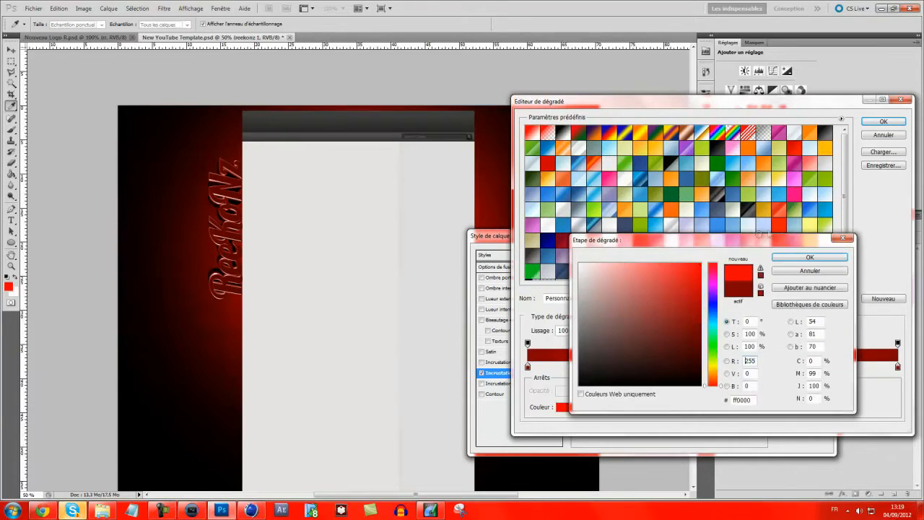
pyautogui.press('Return')
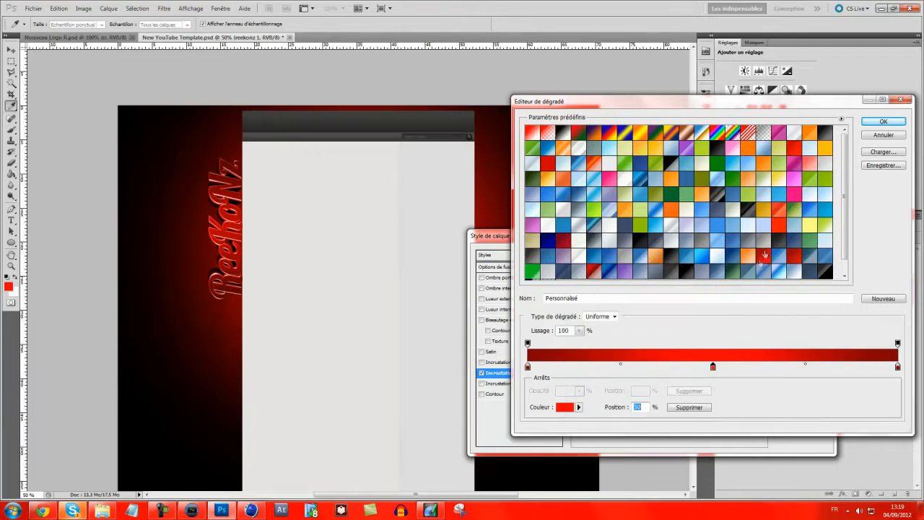
pyautogui.press('Return')
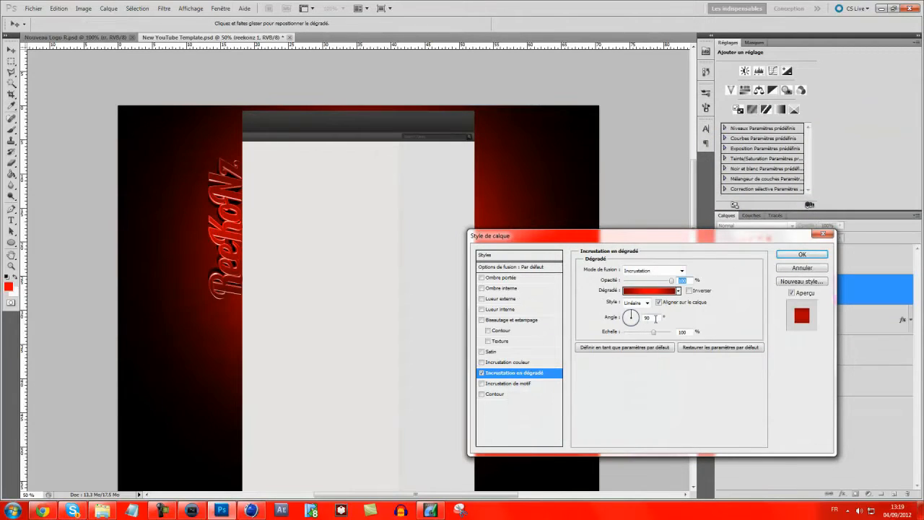
# Set the gradient overlay's angle to 0° and raise its scale to the maximum
pyautogui.moveTo(632, 321); pyautogui.dragTo(648, 323)
pyautogui.doubleClick(650, 318)
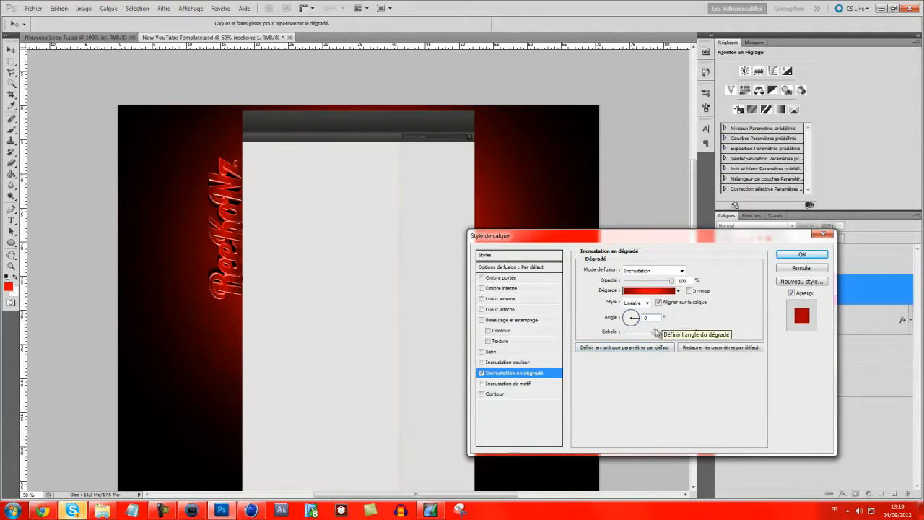
pyautogui.moveTo(655, 332); pyautogui.dragTo(682, 330)
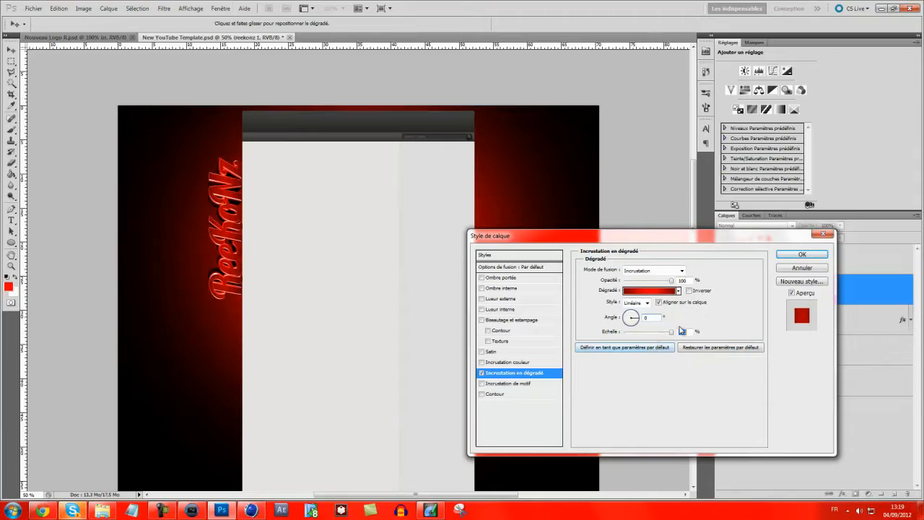
# Add a drop shadow to reekonz 1 with a 90° angle, 0 px distance, slight spread and 54 px size, and apply the style
pyautogui.click(512, 278)
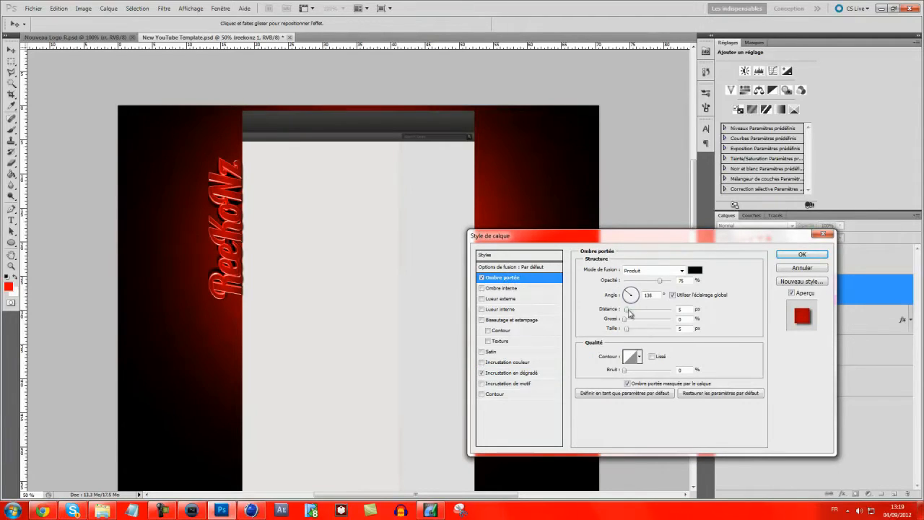
pyautogui.write('90')
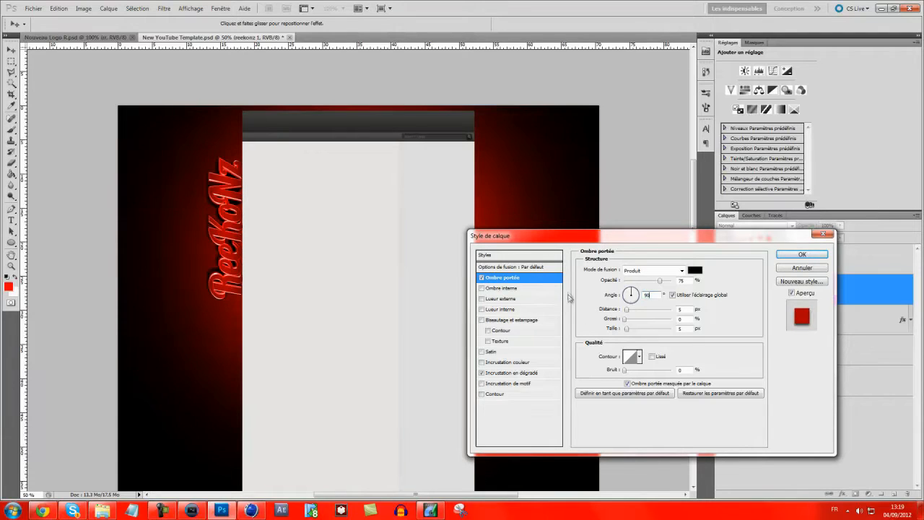
pyautogui.moveTo(627, 312)
pyautogui.mouseDown()
pyautogui.moveTo(652, 311)
pyautogui.moveTo(606, 312)
pyautogui.moveTo(648, 320)
pyautogui.moveTo(632, 329)
pyautogui.mouseUp()
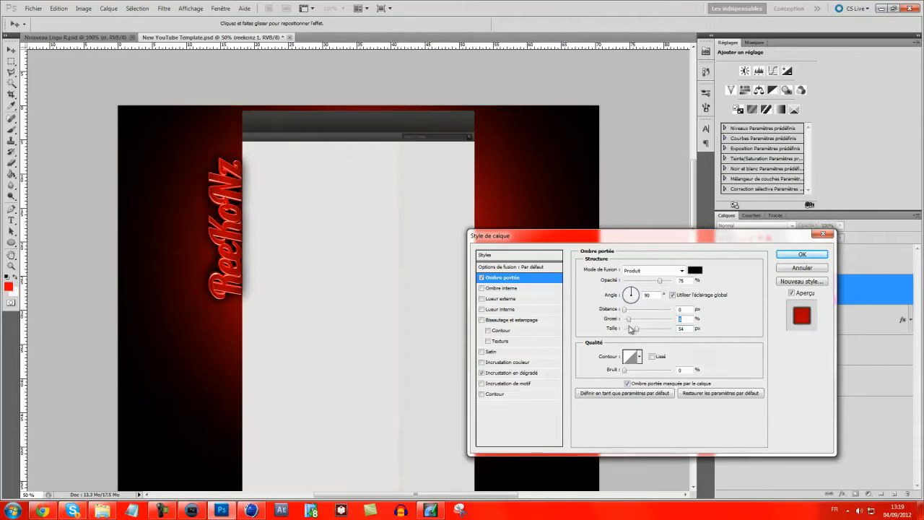
pyautogui.click(803, 255)
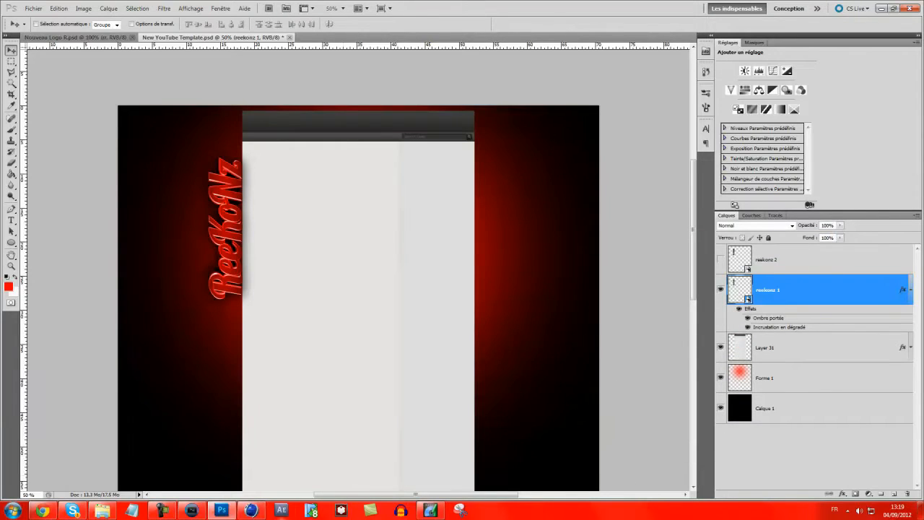
# Add an outer glow in grey b3b3b3 to the reekonz 1 layer's style
pyautogui.doubleClick(860, 294)
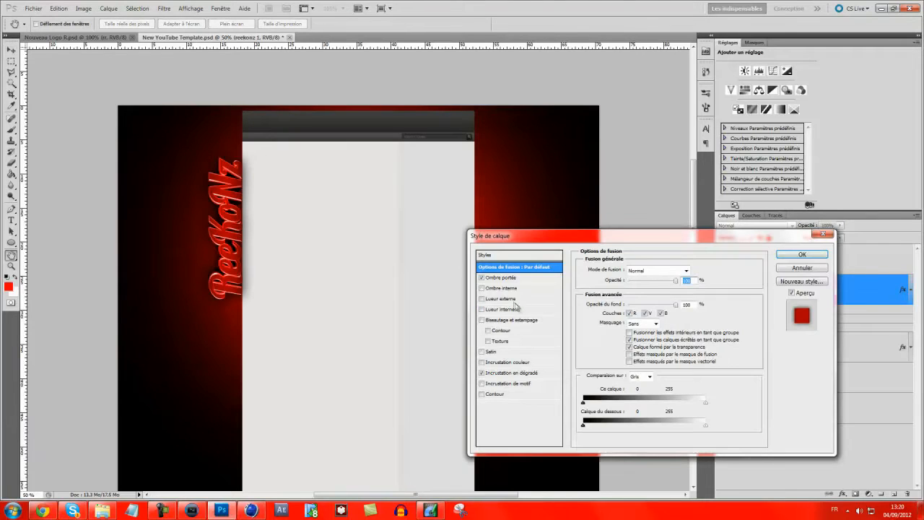
pyautogui.click(506, 298)
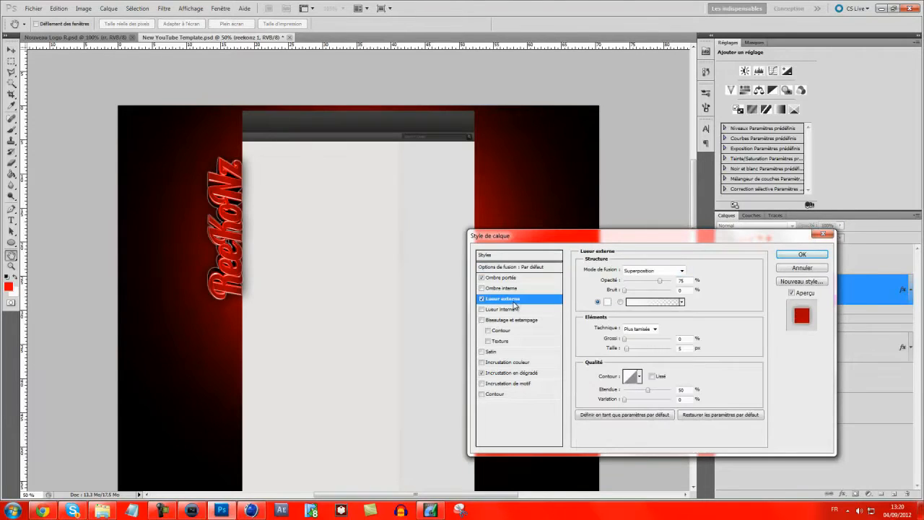
pyautogui.click(608, 302)
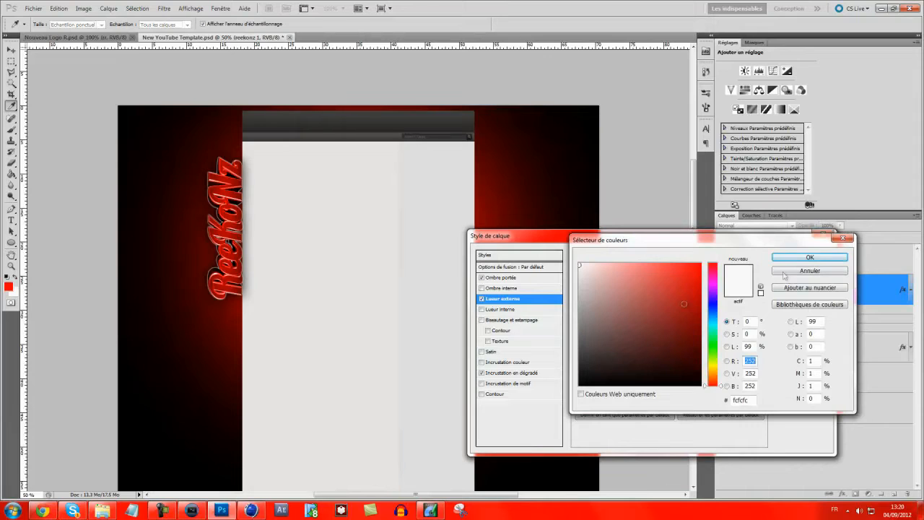
pyautogui.click(570, 315)
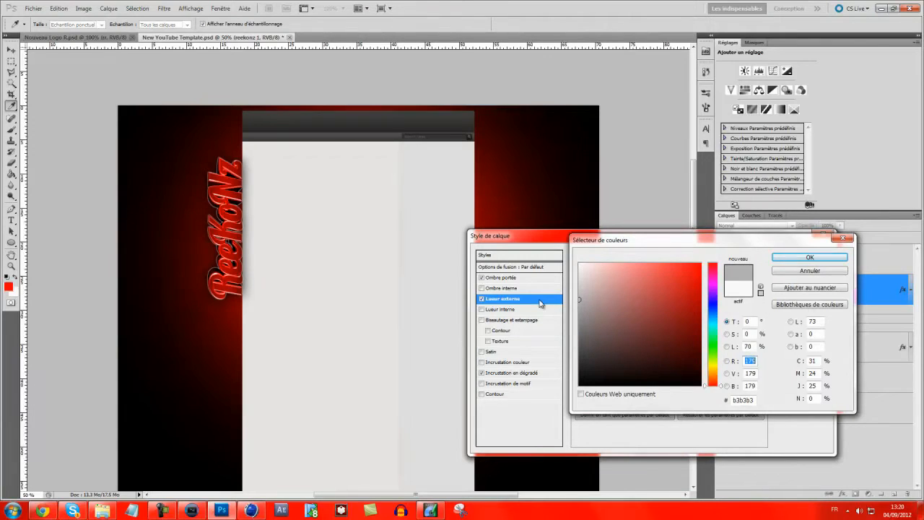
pyautogui.press('Return')
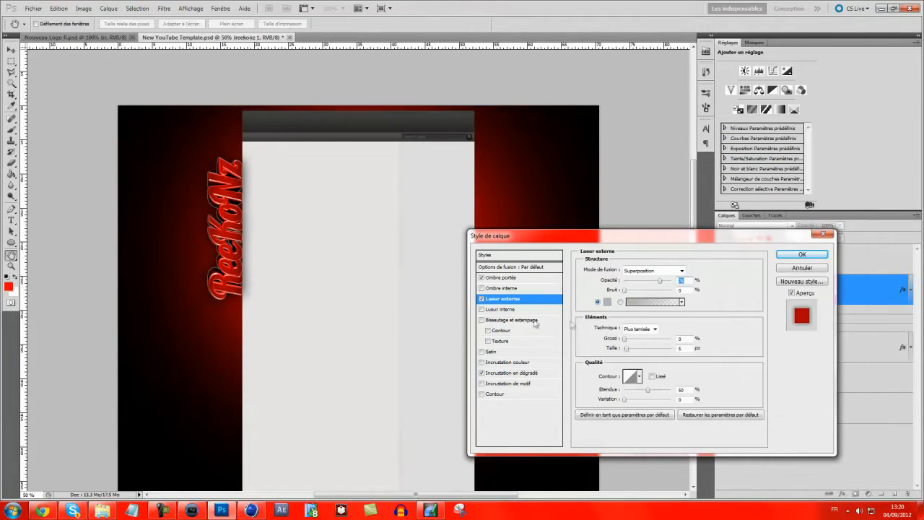
# Preview an inner shadow on the ReeKoNz text, leave it disabled, and apply the layer style
pyautogui.click(505, 289)
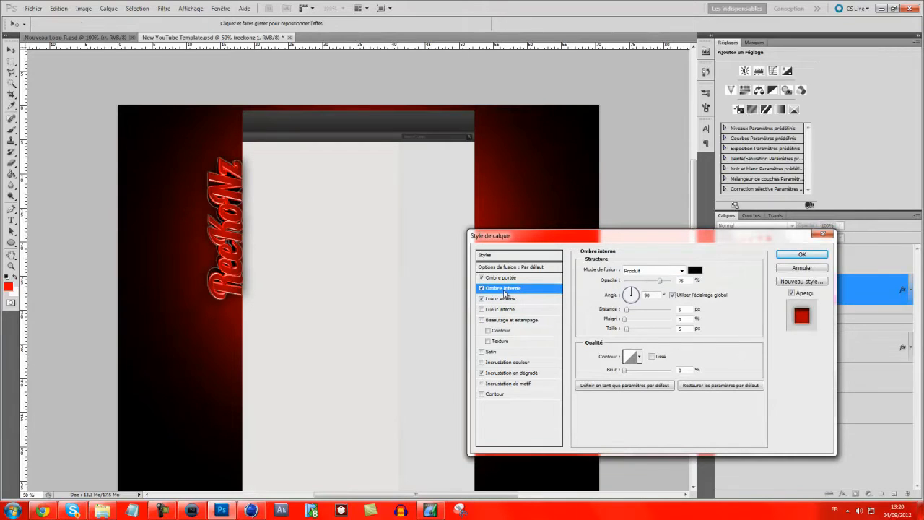
pyautogui.press('space')
pyautogui.press('space')
pyautogui.press('space')
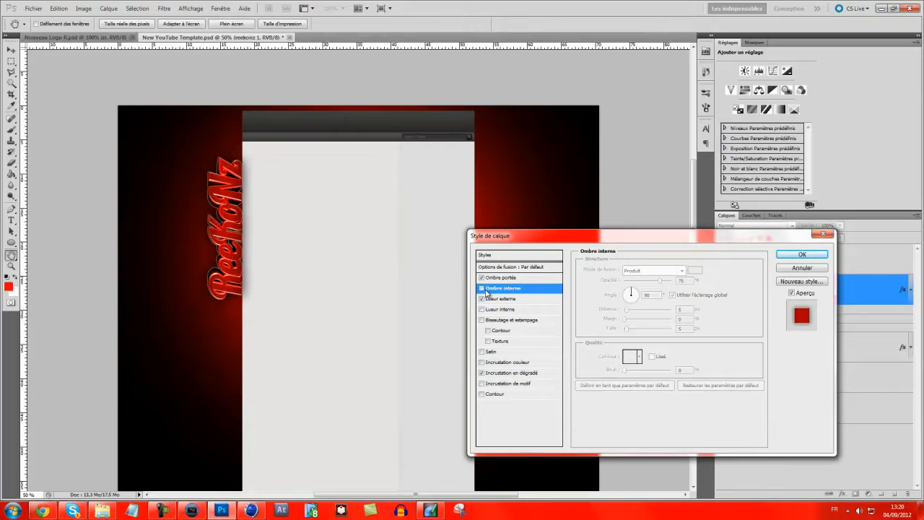
pyautogui.press('Return')
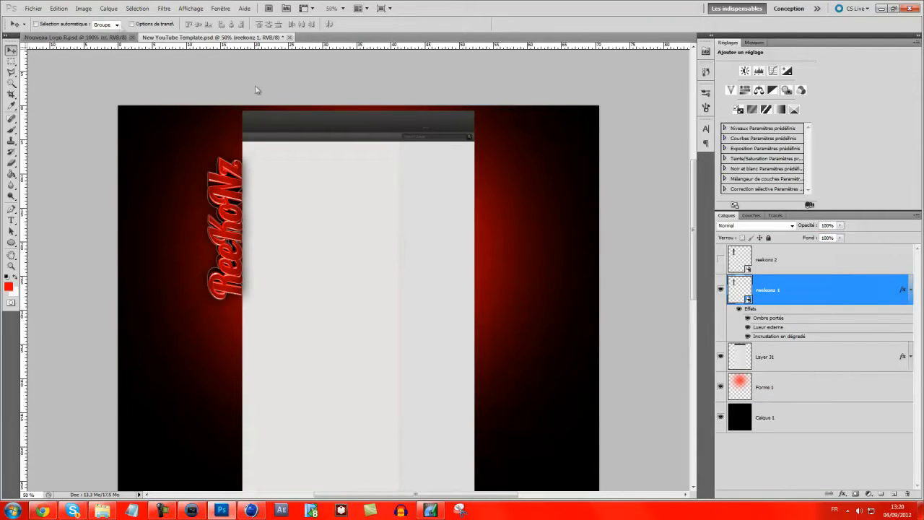
# Place the Textures (10) image from the Stuff Tuto n°2 folder into the upper-left corner of the canvas, covering the ReeKoNz text
pyautogui.click(33, 8)
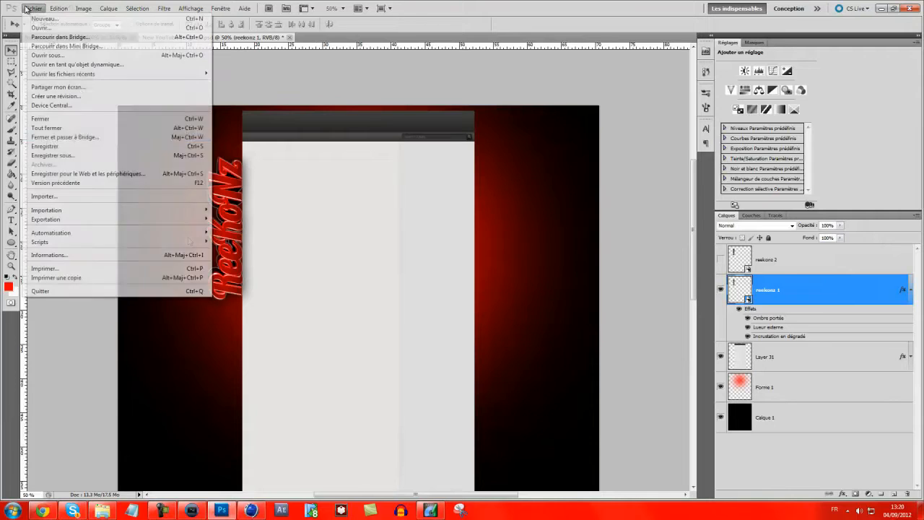
pyautogui.click(138, 197)
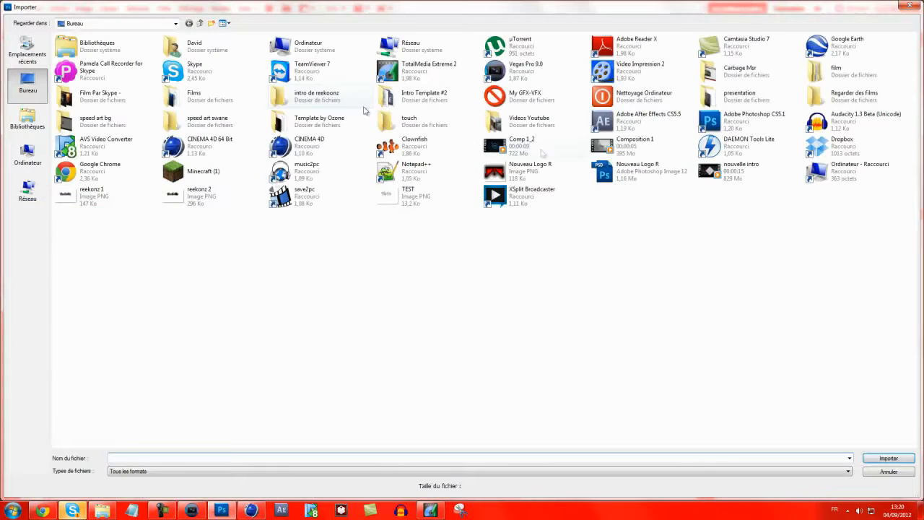
pyautogui.doubleClick(635, 129)
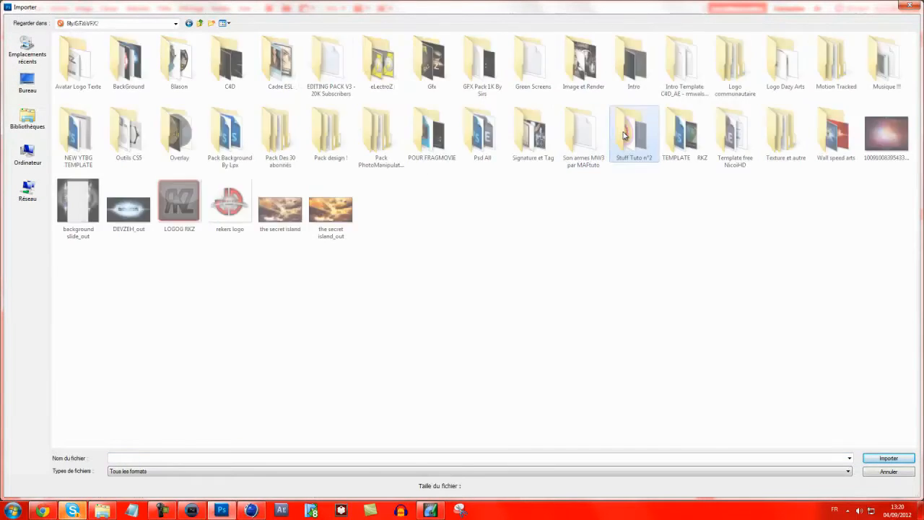
pyautogui.doubleClick(437, 59)
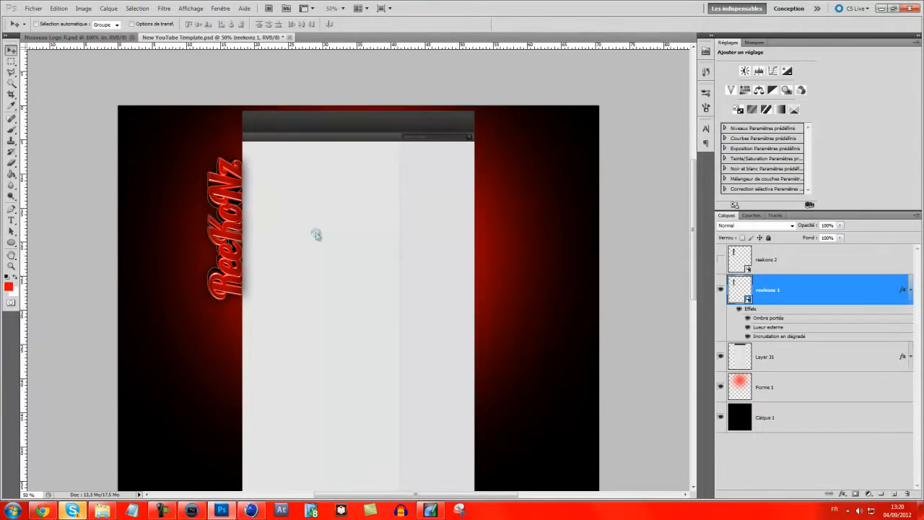
pyautogui.moveTo(263, 253); pyautogui.dragTo(252, 253)
pyautogui.moveTo(302, 271); pyautogui.dragTo(183, 229)
pyautogui.press('Return')
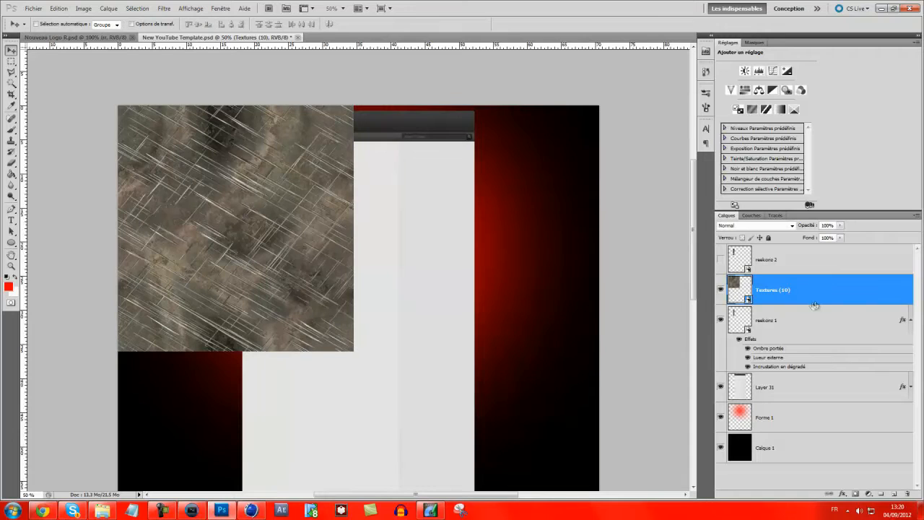
# Load the reekonz 1 layer's outline as a selection and rasterize the Textures (10) layer
pyautogui.click(762, 324)
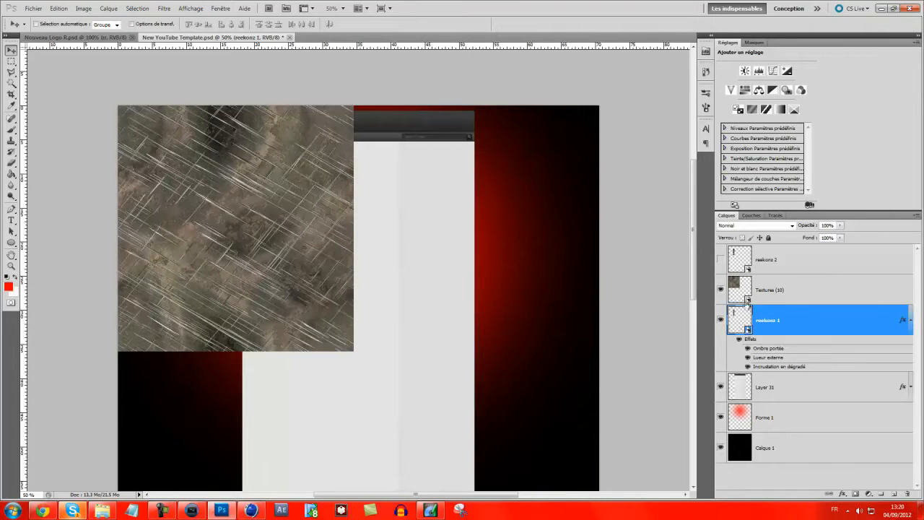
pyautogui.keyDown('ctrl'); pyautogui.click(738, 320); pyautogui.keyUp('ctrl')
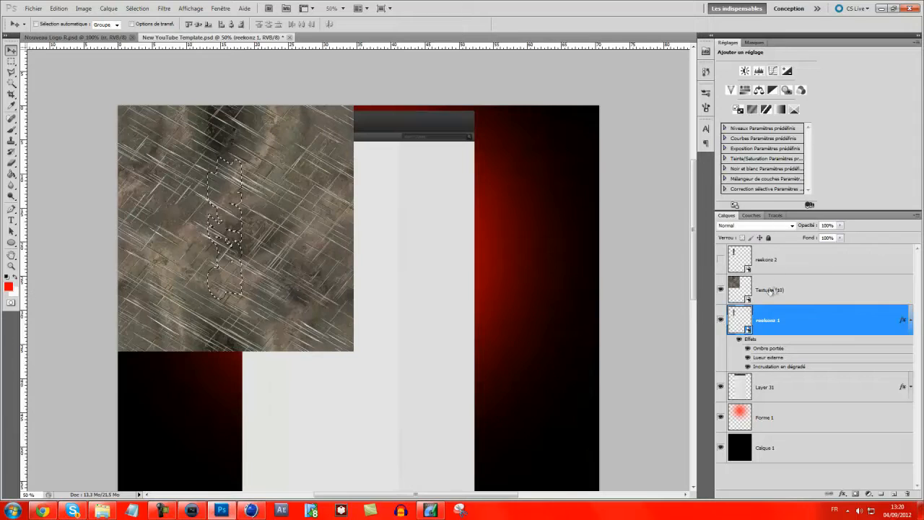
pyautogui.click(775, 290)
pyautogui.rightClick(775, 290)
pyautogui.click(793, 132)
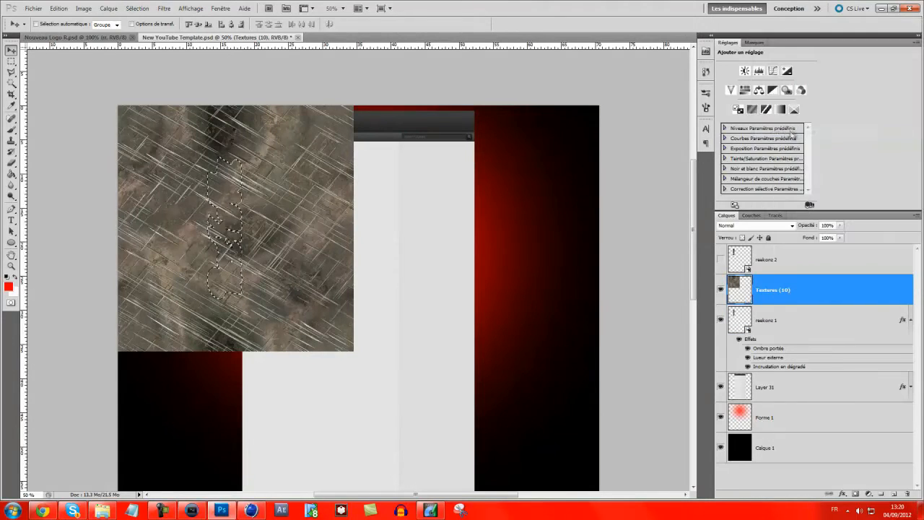
# Remove the Textures (10) area outside the lettering by inverting the selection, and set the layer's blend mode to Incrustation
pyautogui.hotkey('ctrl', 'shift', 'i')
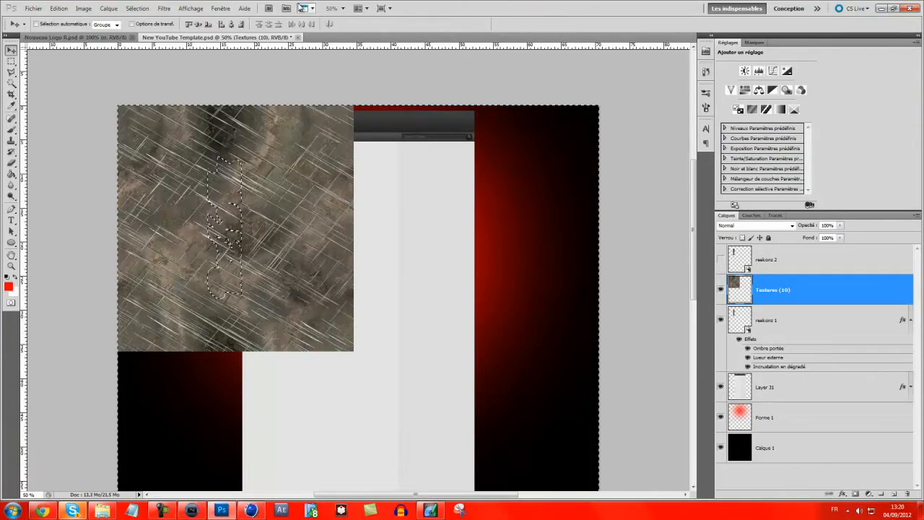
pyautogui.click(137, 8)
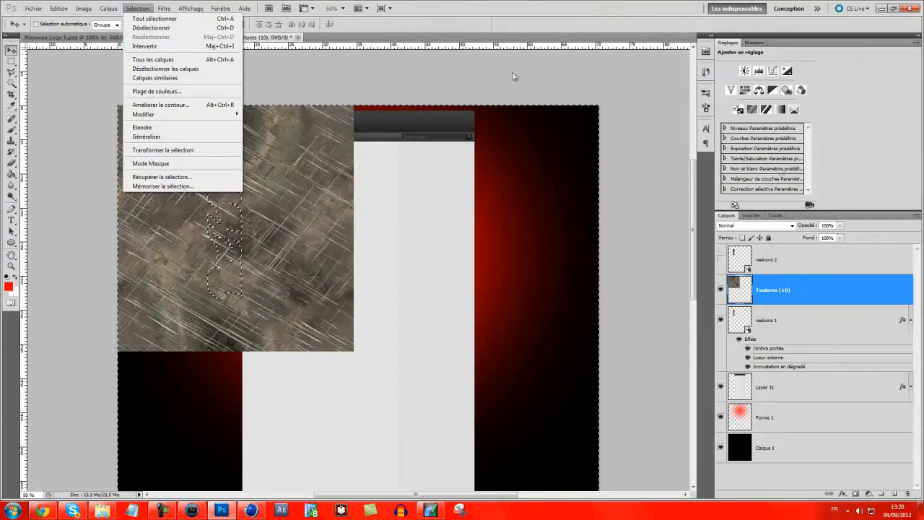
pyautogui.click(828, 265)
pyautogui.click(809, 302)
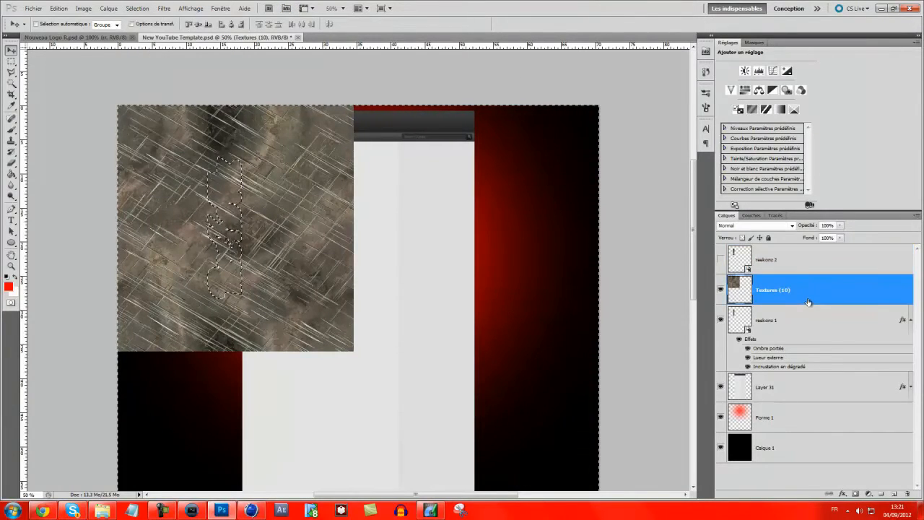
pyautogui.press('Delete')
pyautogui.hotkey('ctrl', 'd')
pyautogui.click(792, 226)
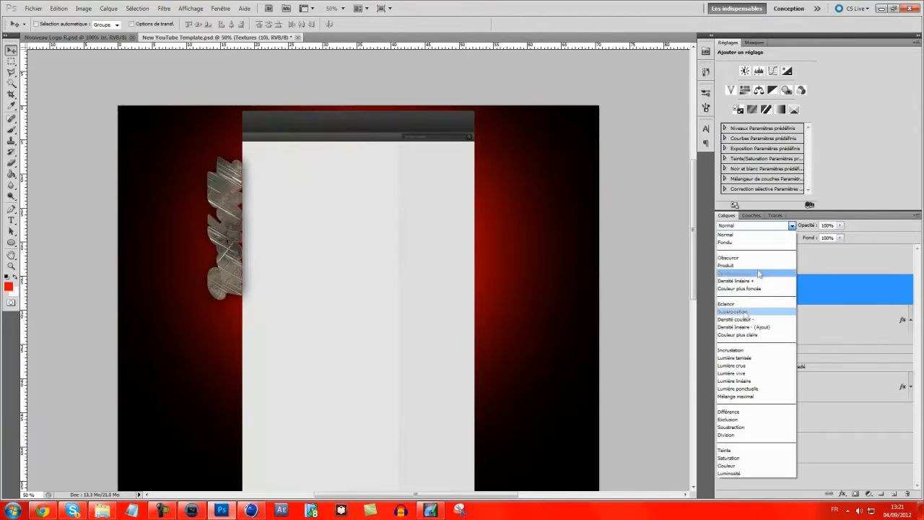
pyautogui.click(746, 350)
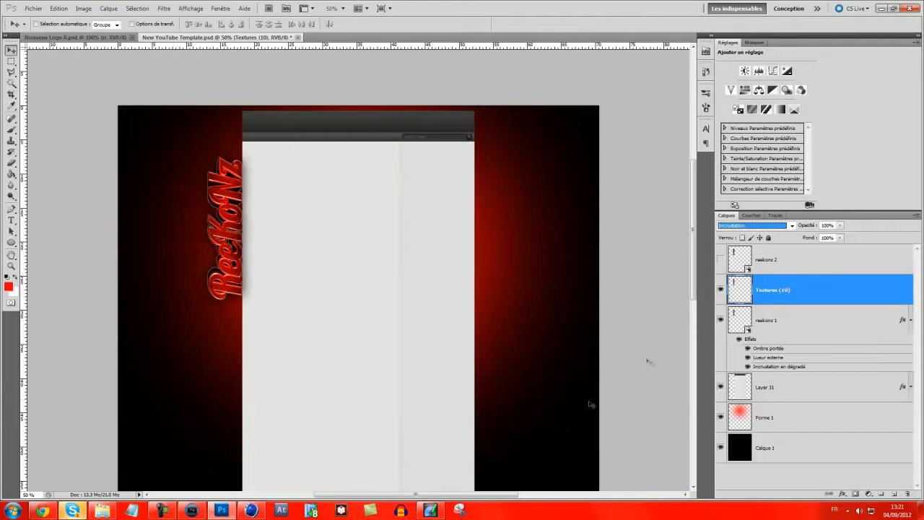
# Place the Texture (4) image from the Stuff Tuto n°2 folder over the vertical ReeKoNz text
pyautogui.click(36, 9)
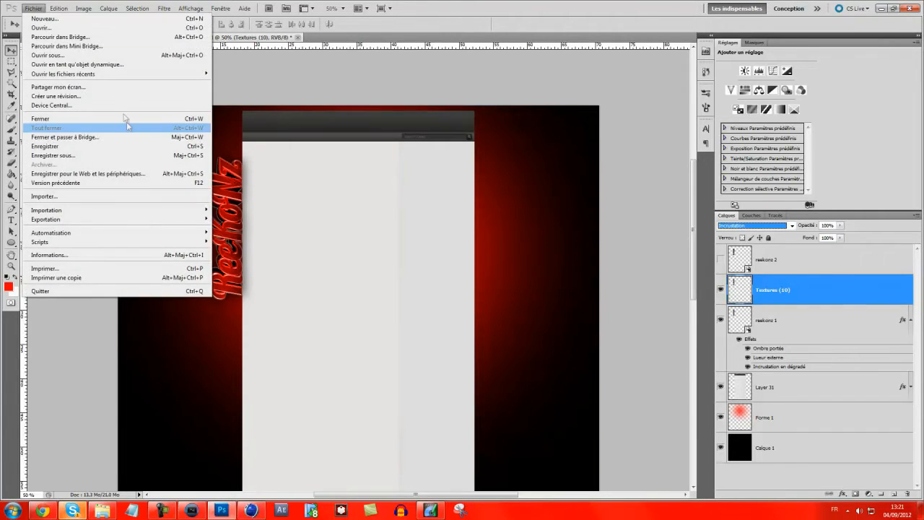
pyautogui.click(65, 197)
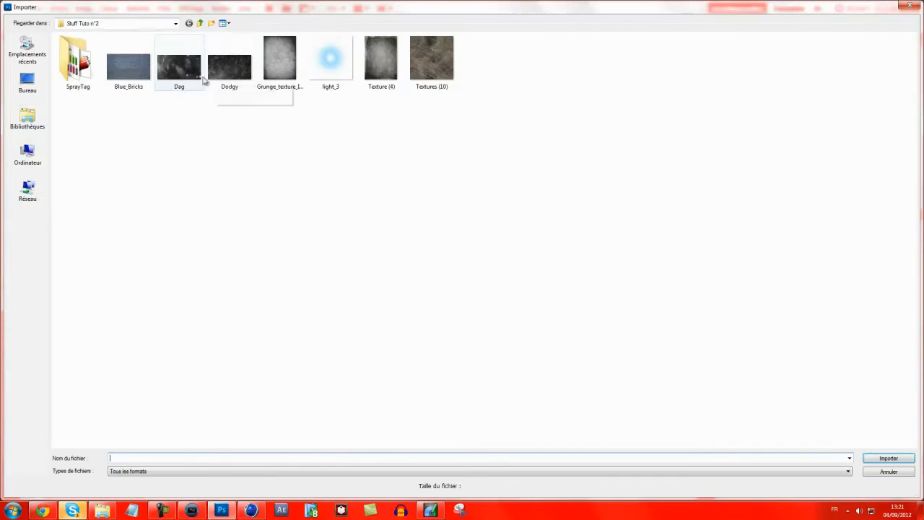
pyautogui.doubleClick(432, 58)
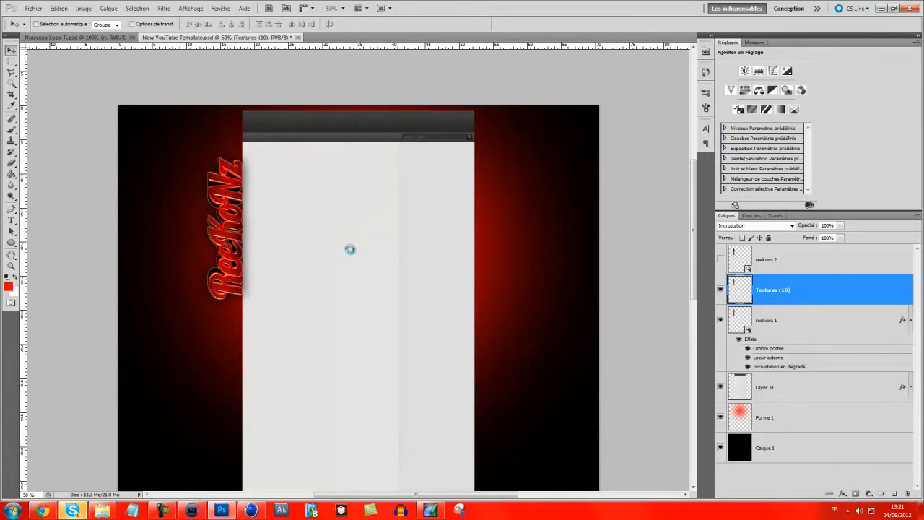
pyautogui.moveTo(322, 257); pyautogui.dragTo(218, 237)
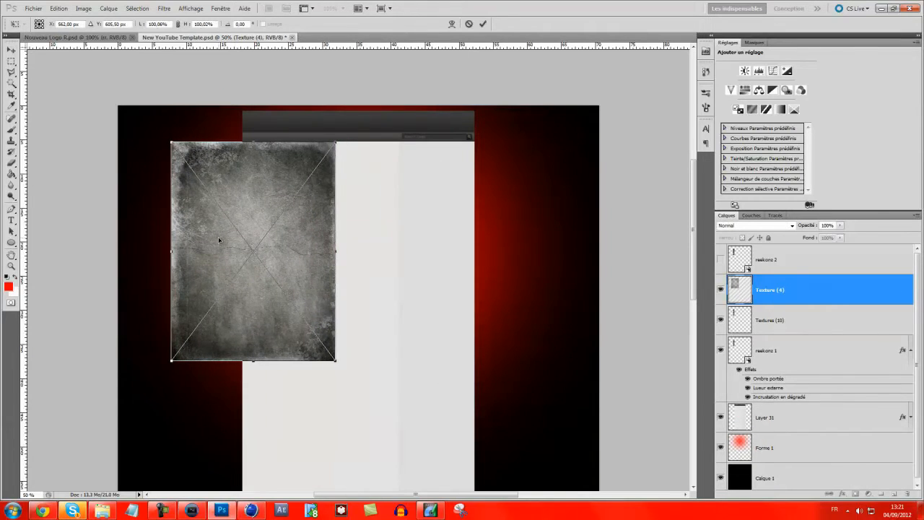
pyautogui.press('Return')
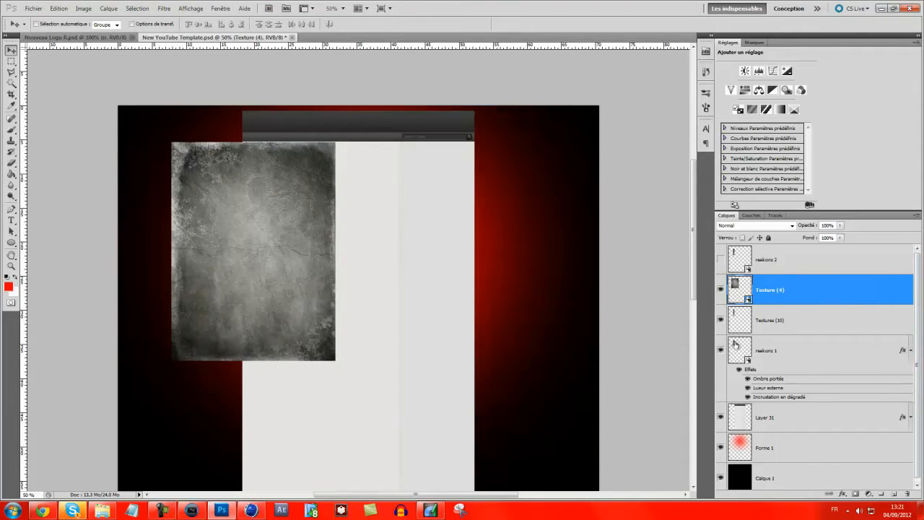
# Select everything outside the reekonz 1 outline and rasterize the Texture (4) layer
pyautogui.keyDown('ctrl'); pyautogui.click(735, 343); pyautogui.keyUp('ctrl')
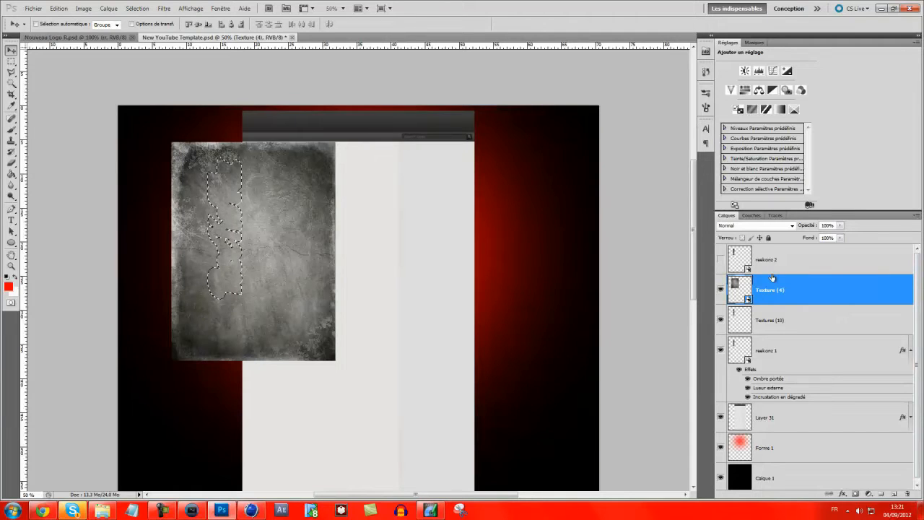
pyautogui.press('i')
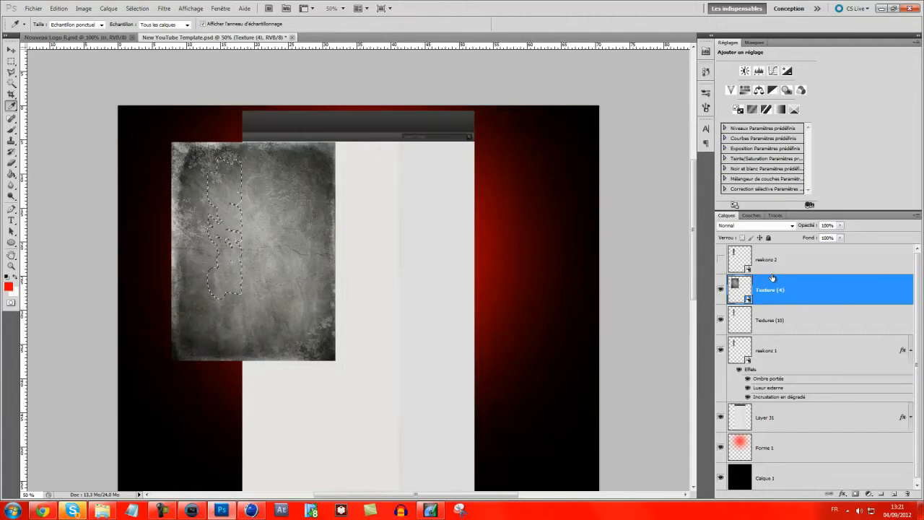
pyautogui.hotkey('ctrl', 'shift', 'i')
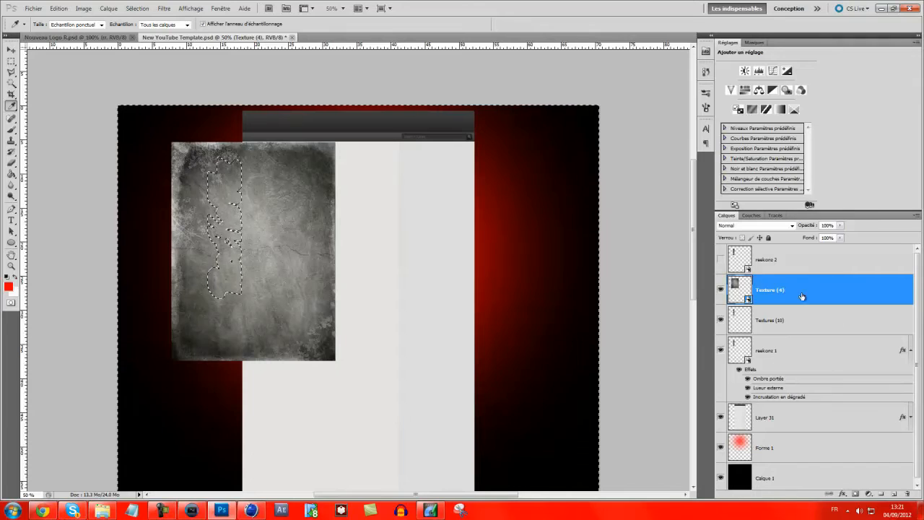
pyautogui.rightClick(755, 294)
pyautogui.click(849, 138)
# Delete the Texture (4) area outside the lettering, deselect, and set the layer's blend mode to Incrustation
pyautogui.press('Delete')
pyautogui.hotkey('ctrl', 'd')
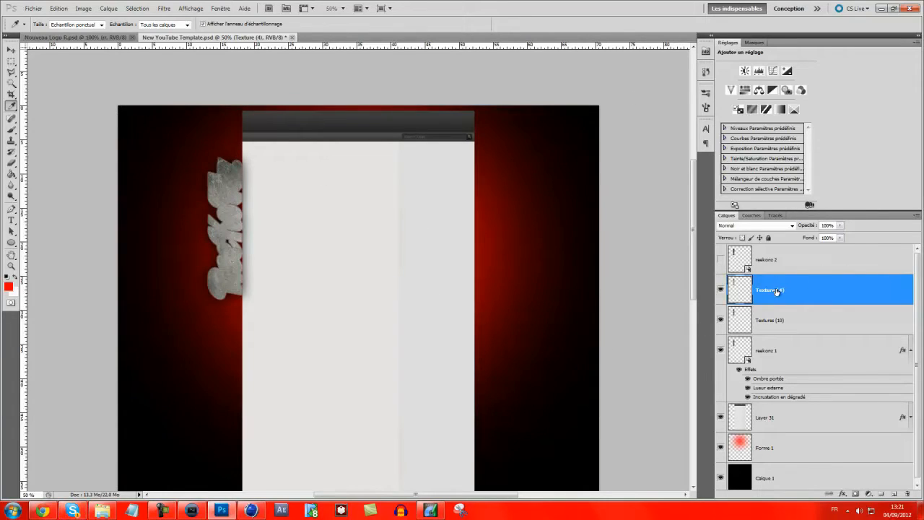
pyautogui.click(776, 226)
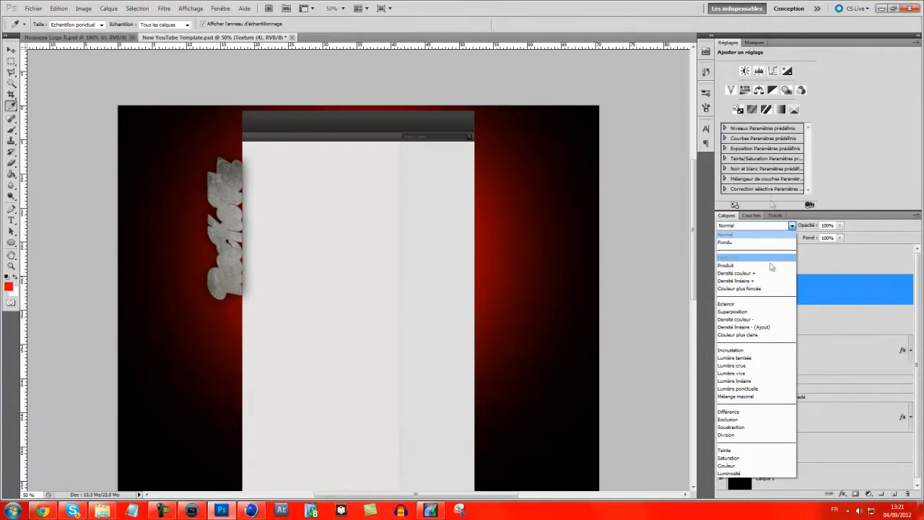
pyautogui.click(737, 351)
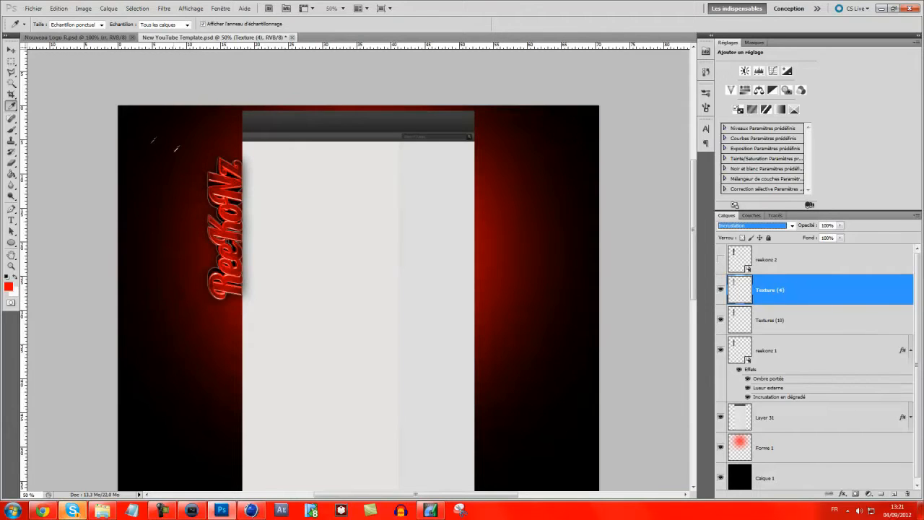
# Place the 2 (3) image from the Textures folder inside Pack Background By Lpx into the document
pyautogui.click(34, 9)
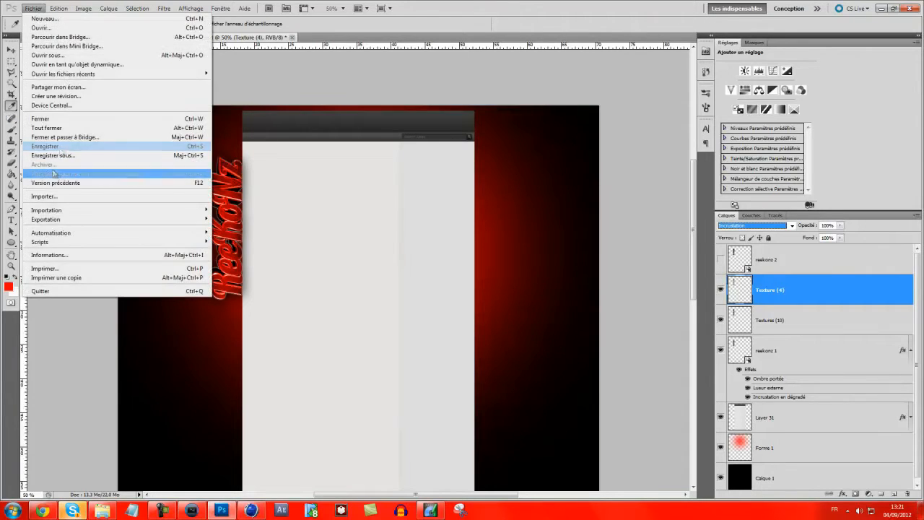
pyautogui.click(40, 197)
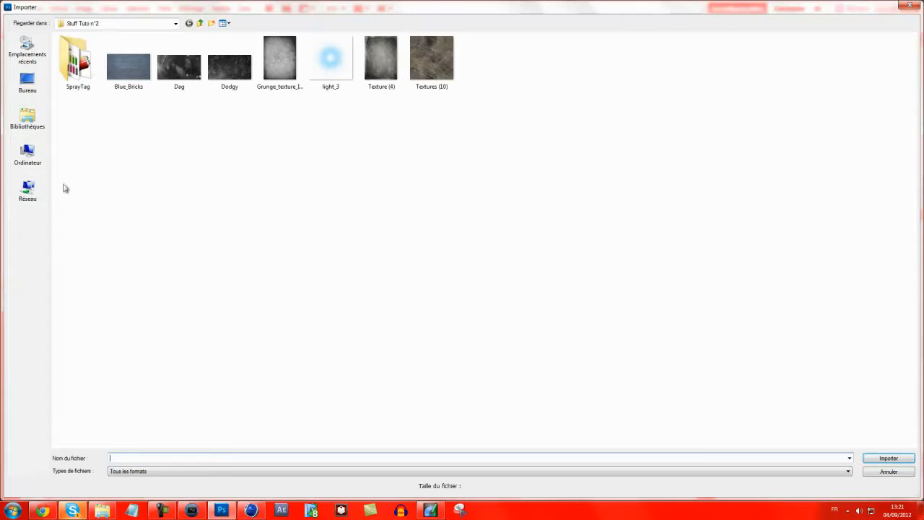
pyautogui.click(200, 26)
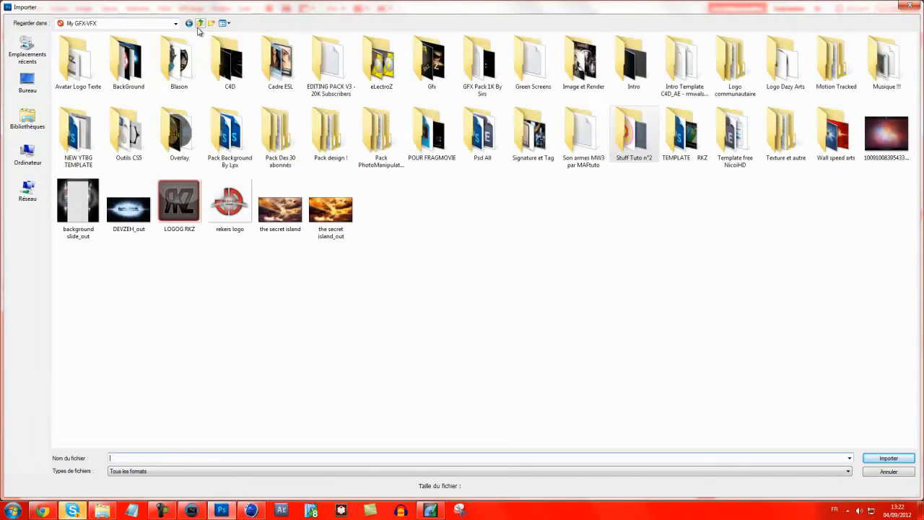
pyautogui.doubleClick(220, 129)
pyautogui.doubleClick(105, 121)
pyautogui.click(92, 72)
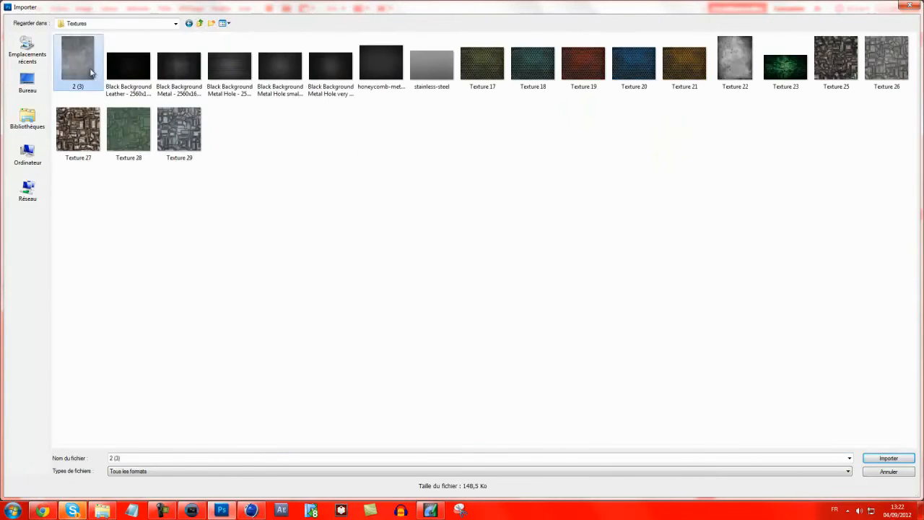
pyautogui.doubleClick(92, 72)
# Enlarge the 2 (3) texture to about 257%, then move it and stretch its sides to span the full canvas width
pyautogui.scroll(2, 585, 276)
pyautogui.moveTo(432, 133); pyautogui.dragTo(625, 32)
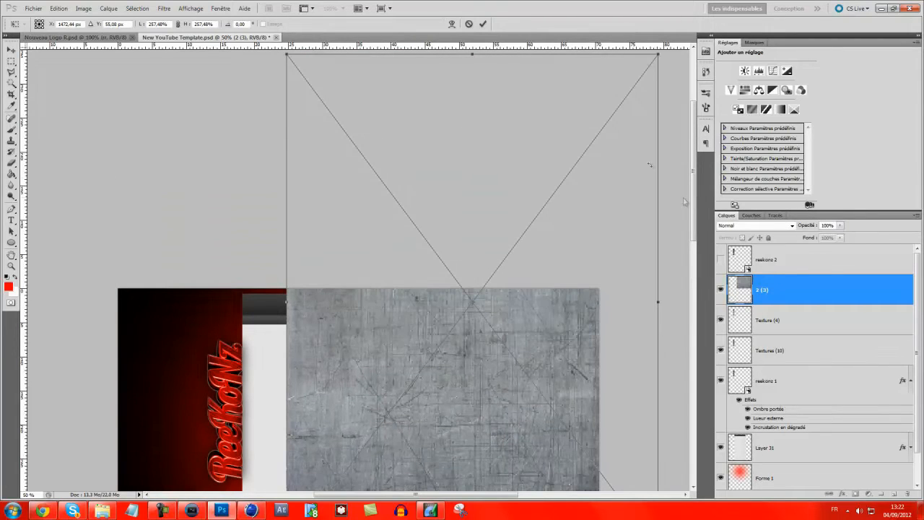
pyautogui.scroll(-1, 840, 310)
pyautogui.scroll(-9, 563, 336)
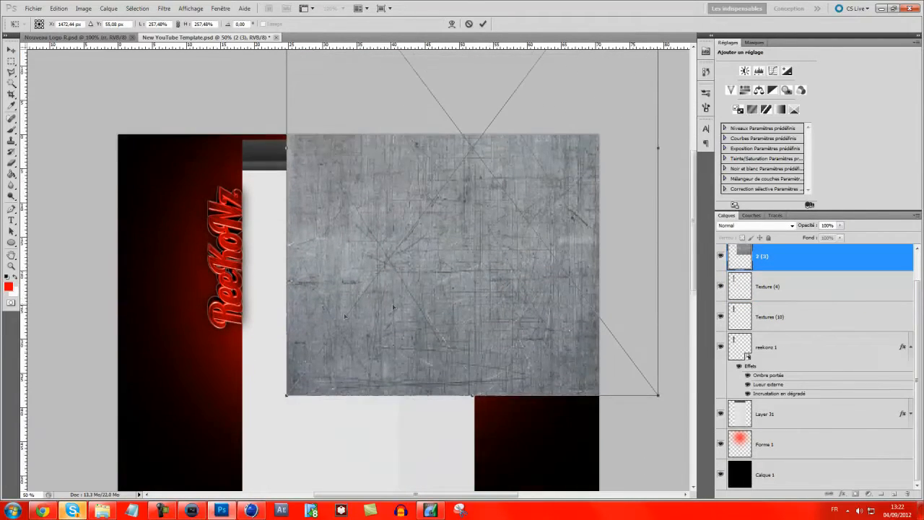
pyautogui.moveTo(367, 241); pyautogui.dragTo(301, 294)
pyautogui.moveTo(161, 198); pyautogui.dragTo(97, 203)
pyautogui.moveTo(413, 197); pyautogui.dragTo(449, 195)
pyautogui.moveTo(132, 195); pyautogui.dragTo(109, 195)
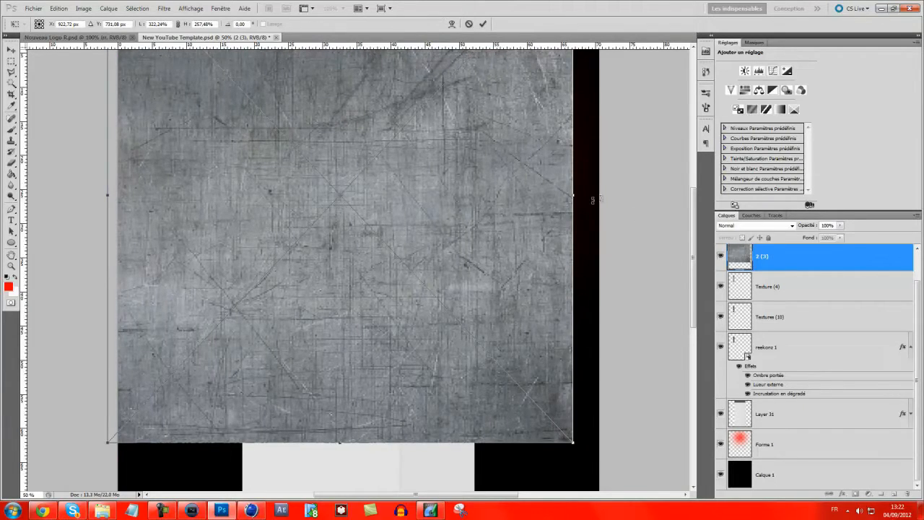
pyautogui.moveTo(574, 195); pyautogui.dragTo(610, 195)
pyautogui.press('Return')
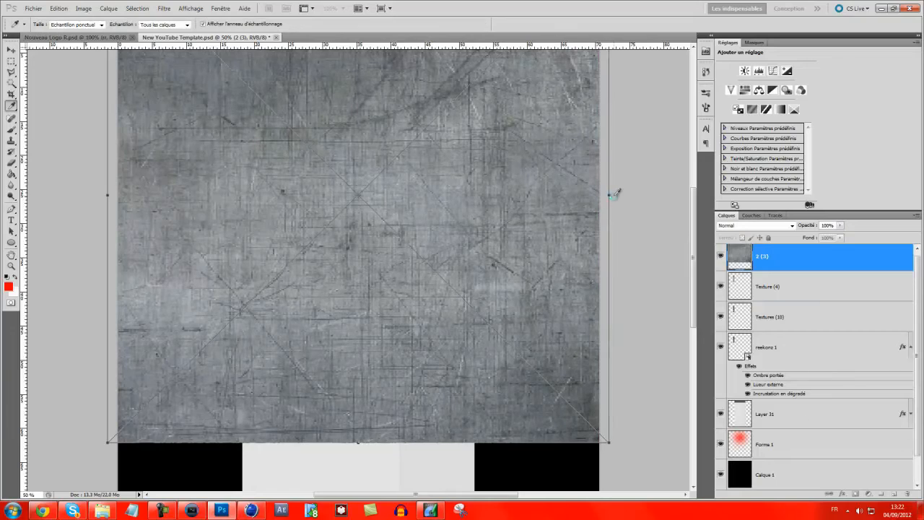
# Set the 2 (3) texture layer's blend mode to Incrustation
pyautogui.scroll(5, 618, 193)
pyautogui.scroll(-2, 645, 200)
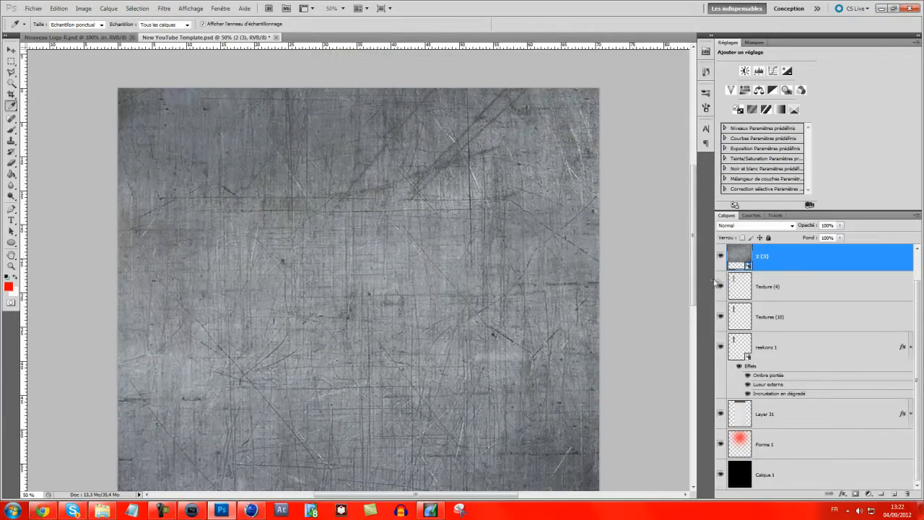
pyautogui.click(754, 216)
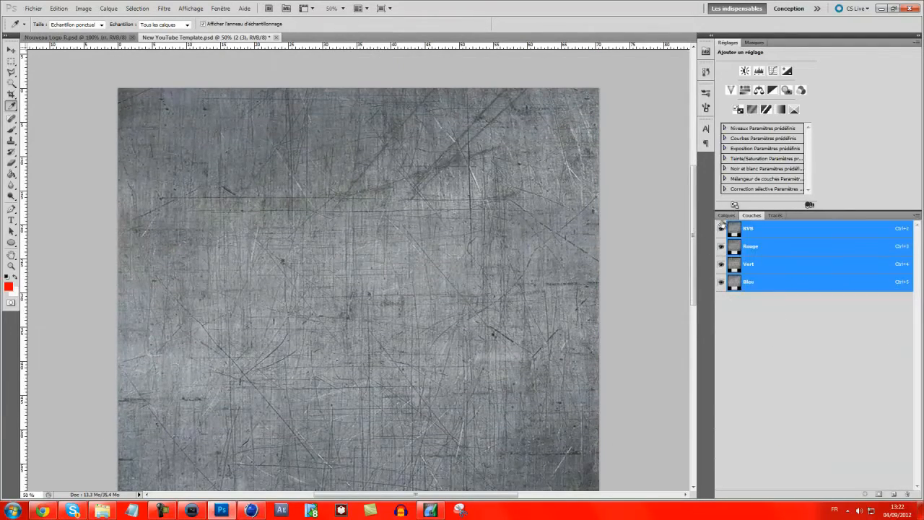
pyautogui.click(728, 216)
pyautogui.click(755, 226)
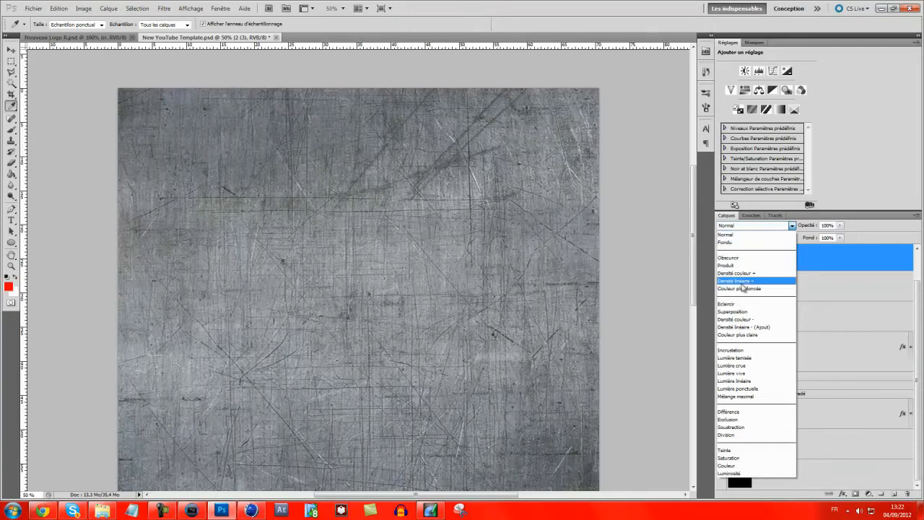
pyautogui.click(740, 312)
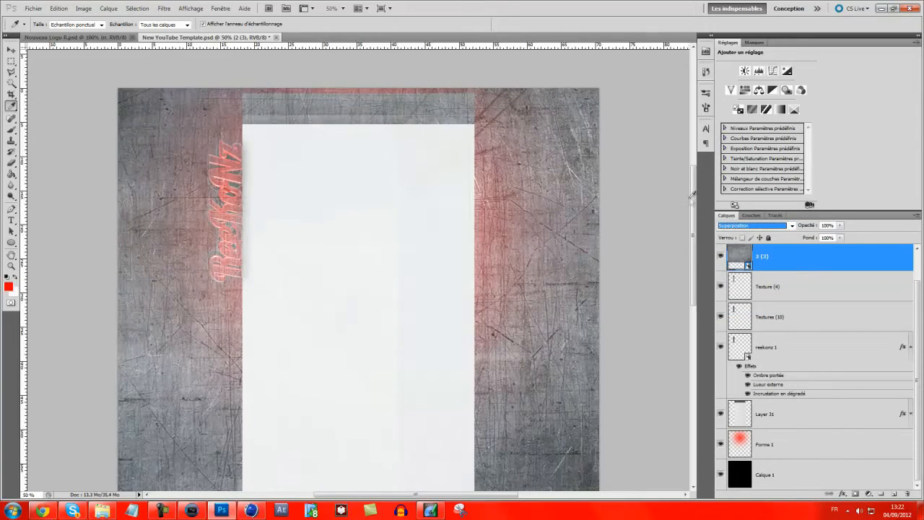
pyautogui.click(757, 226)
pyautogui.click(744, 353)
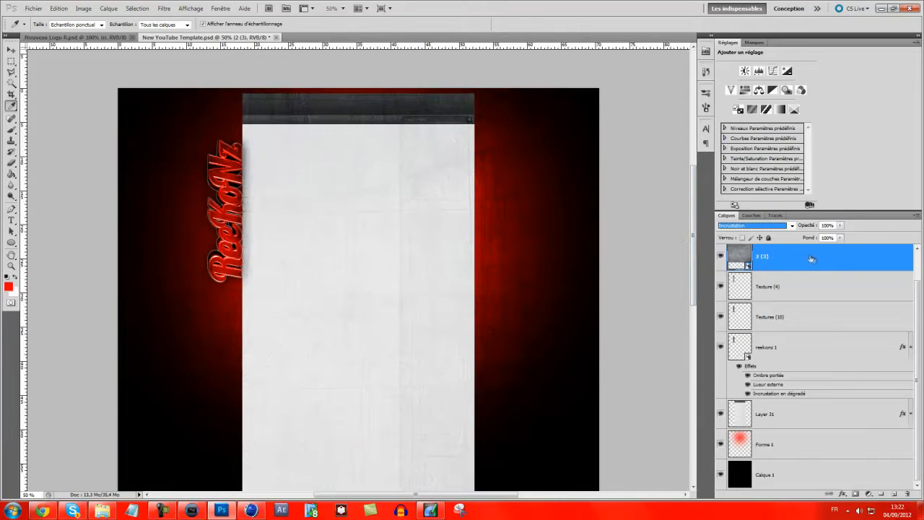
# Move the 2 (3) texture layer below Layer 31, directly above the Forme 1 layer
pyautogui.scroll(1, 799, 305)
pyautogui.scroll(-1, 806, 289)
pyautogui.moveTo(819, 275); pyautogui.dragTo(817, 432)
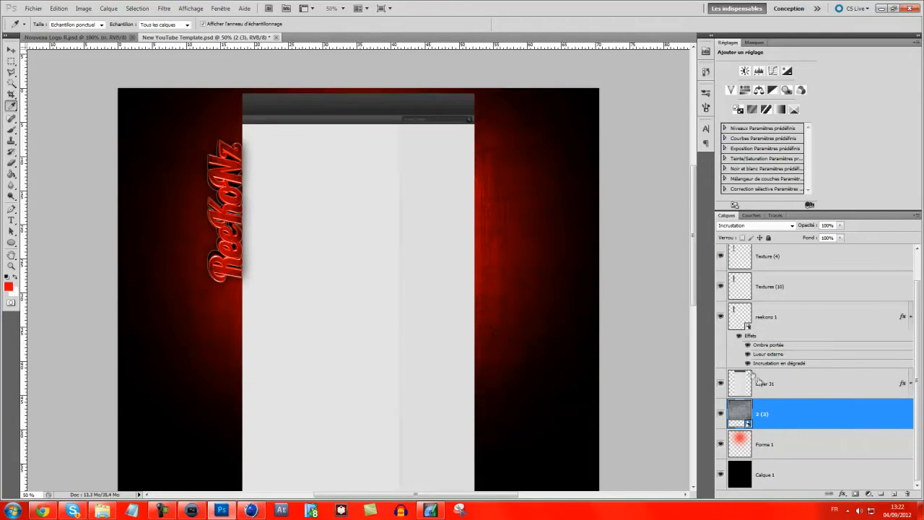
pyautogui.scroll(2, 815, 330)
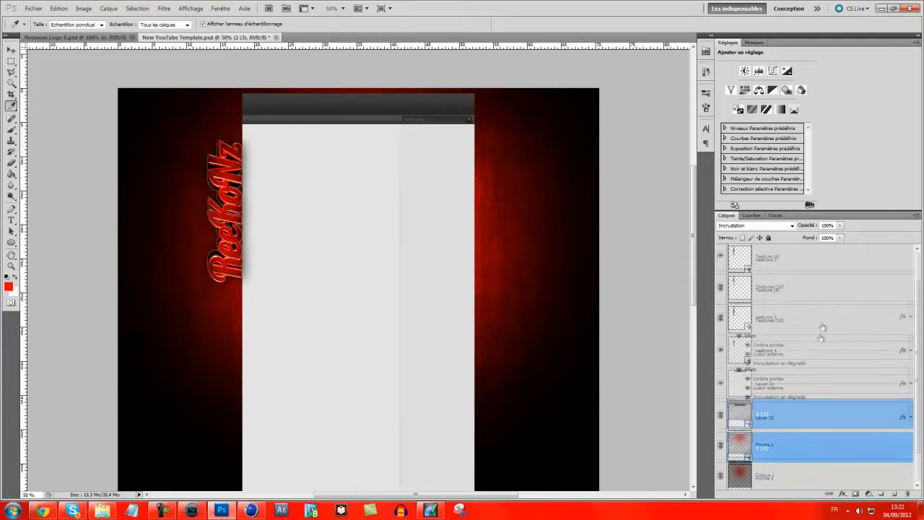
# Close the Réglages and Masques panel group to make more room for the layer list
pyautogui.rightClick(821, 43)
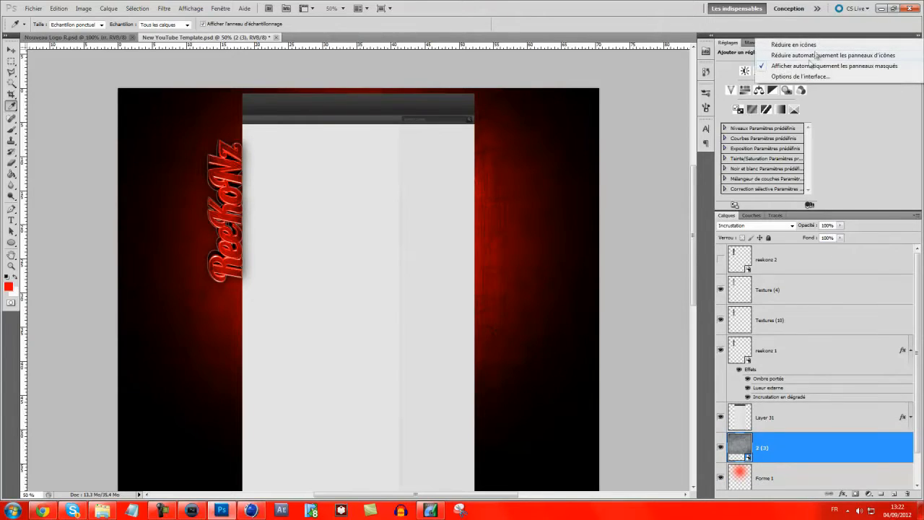
pyautogui.click(771, 33)
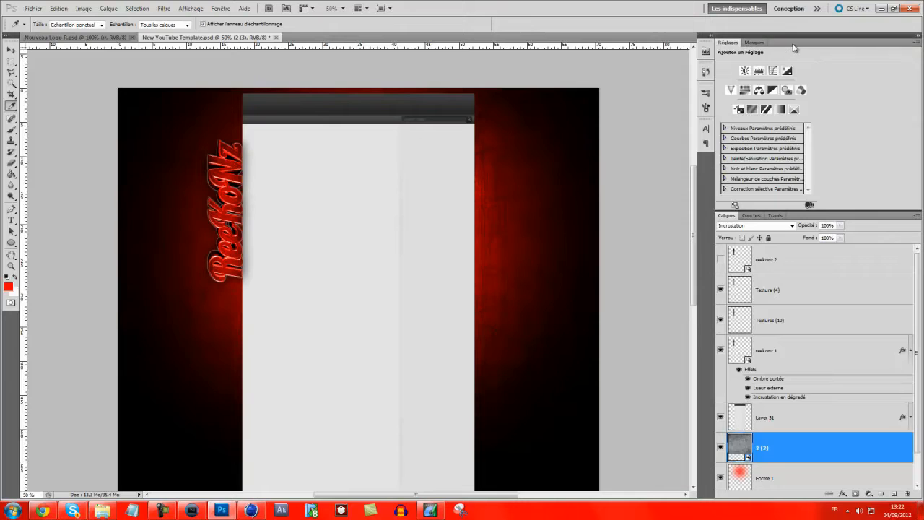
pyautogui.rightClick(794, 46)
pyautogui.click(792, 62)
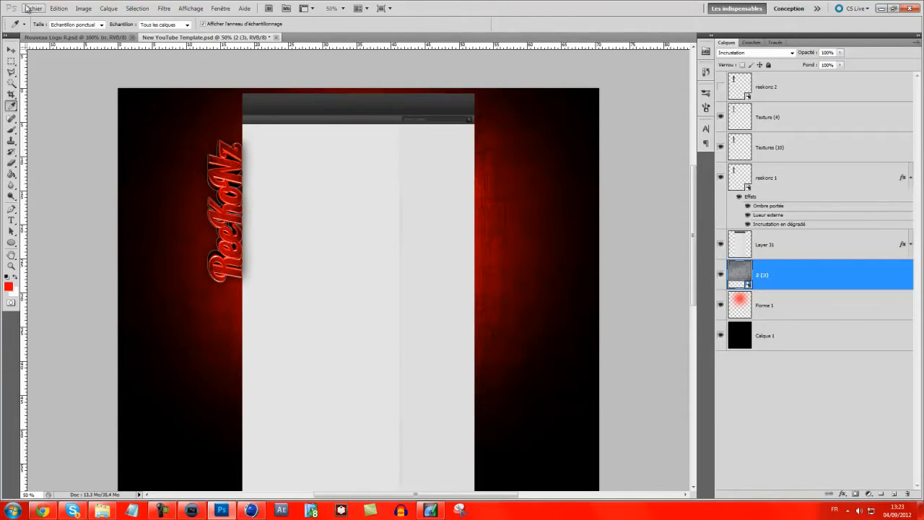
# Place the Texture 29 image from the Textures folder and enlarge it to span the full canvas width
pyautogui.click(34, 7)
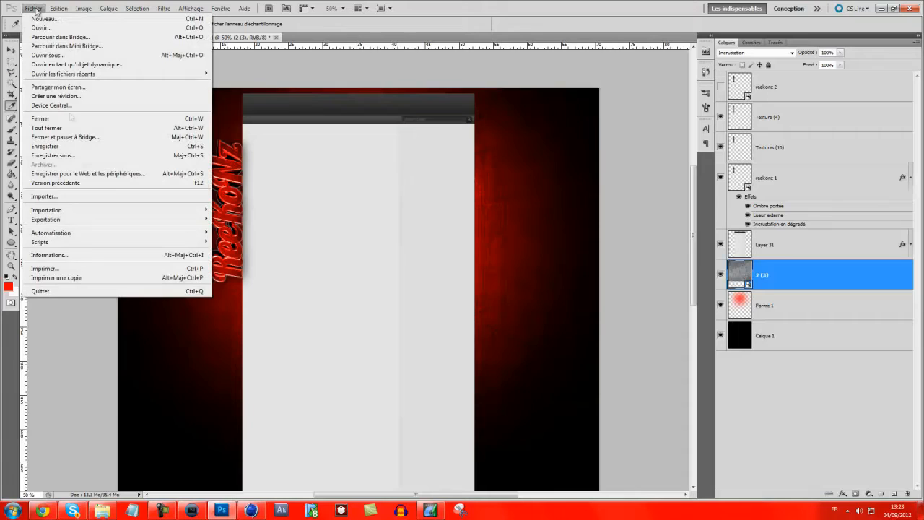
pyautogui.click(84, 196)
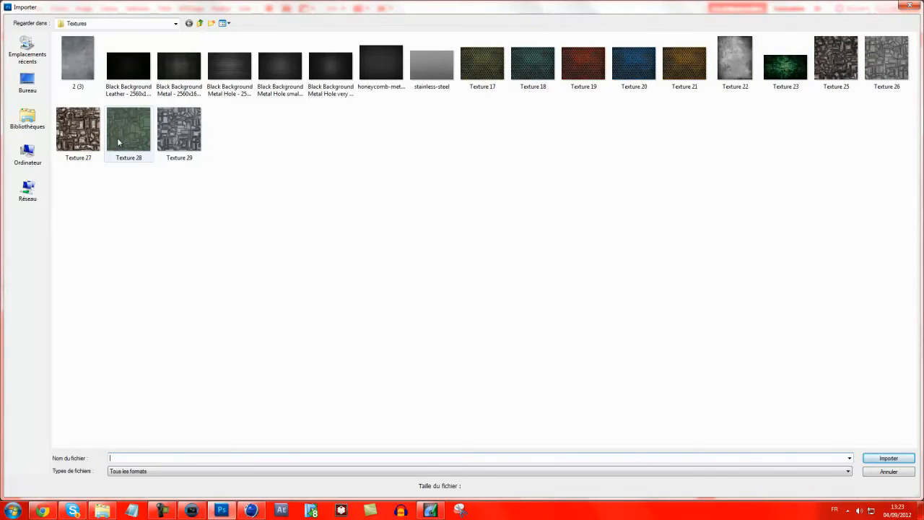
pyautogui.doubleClick(195, 125)
pyautogui.moveTo(467, 163); pyautogui.dragTo(617, 78)
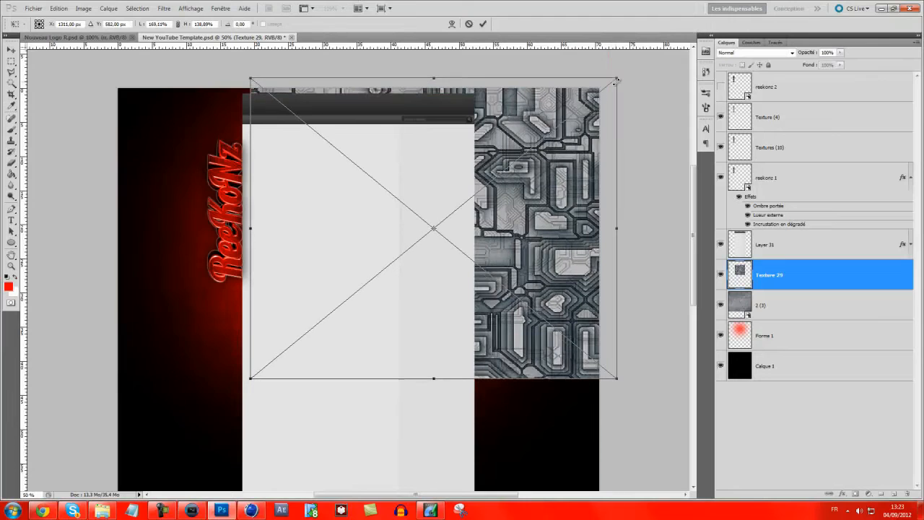
pyautogui.moveTo(251, 377); pyautogui.dragTo(98, 455)
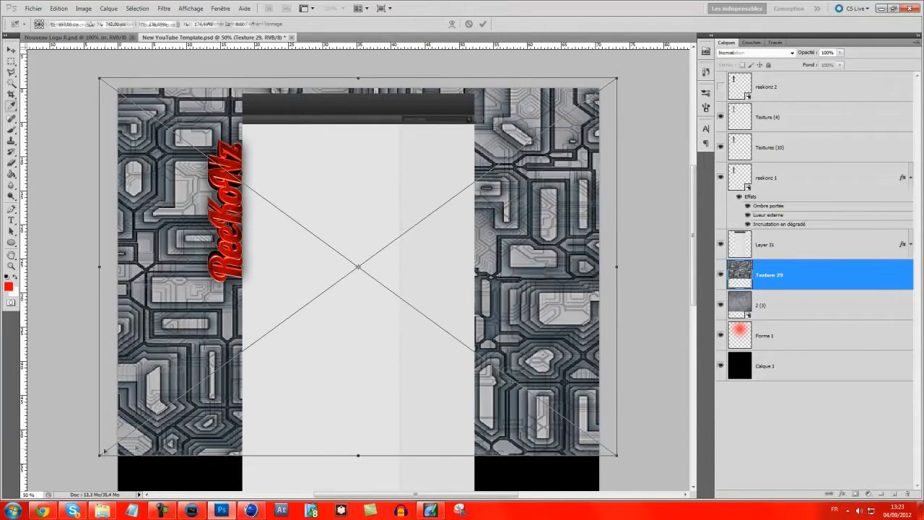
pyautogui.press('Return')
# Set the Texture 29 layer's blend mode to Incrustation and its opacity to 35%
pyautogui.click(751, 55)
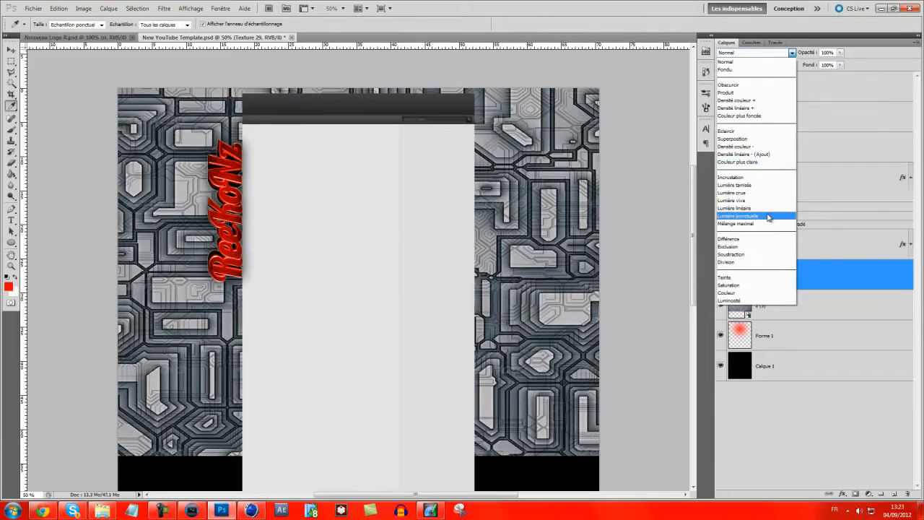
pyautogui.click(764, 181)
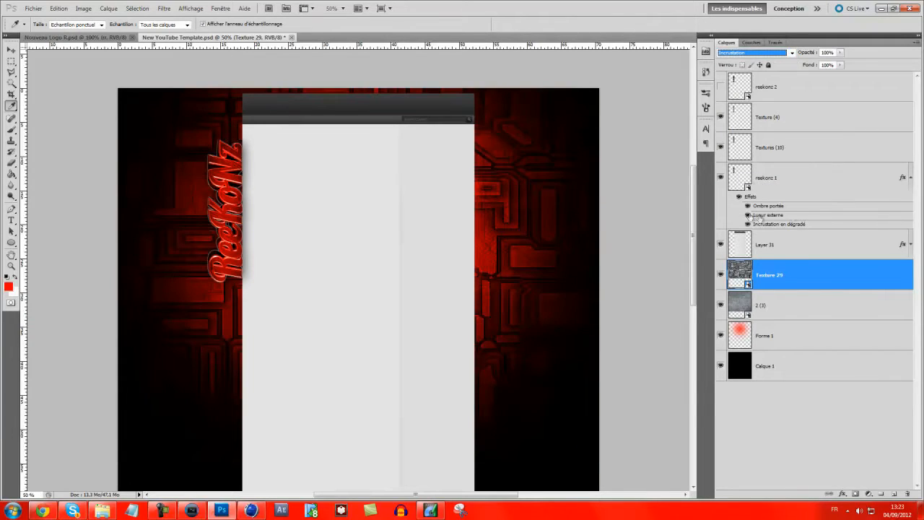
pyautogui.click(841, 53)
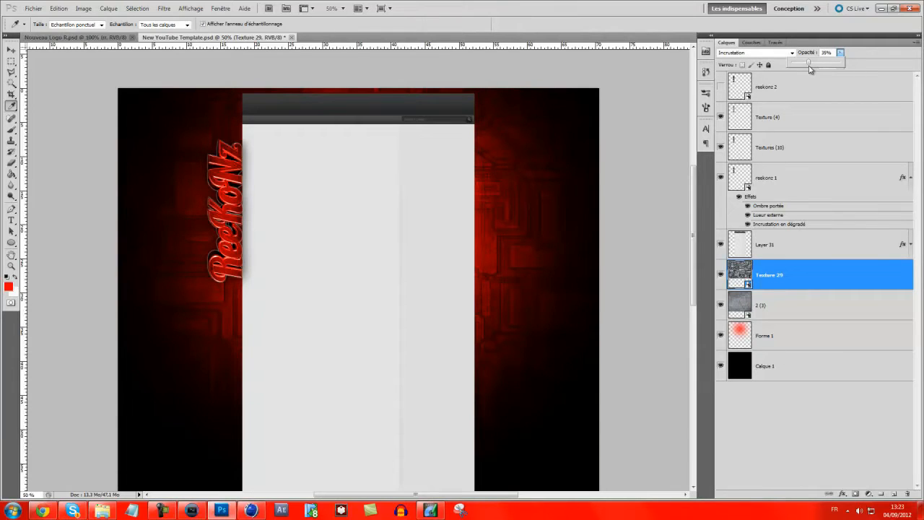
# Look through the Pack Background By Lpx and Pack design ! folders for another overlay image to place
pyautogui.click(33, 8)
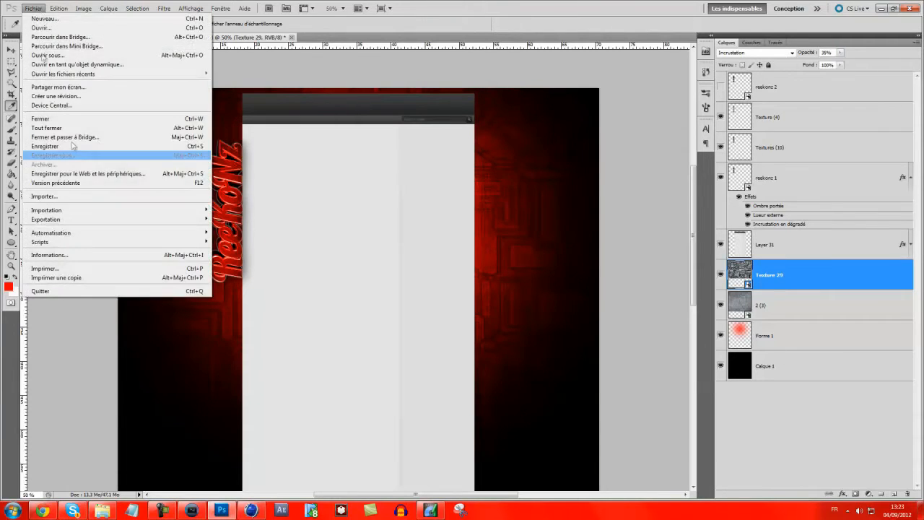
pyautogui.click(87, 195)
pyautogui.click(201, 23)
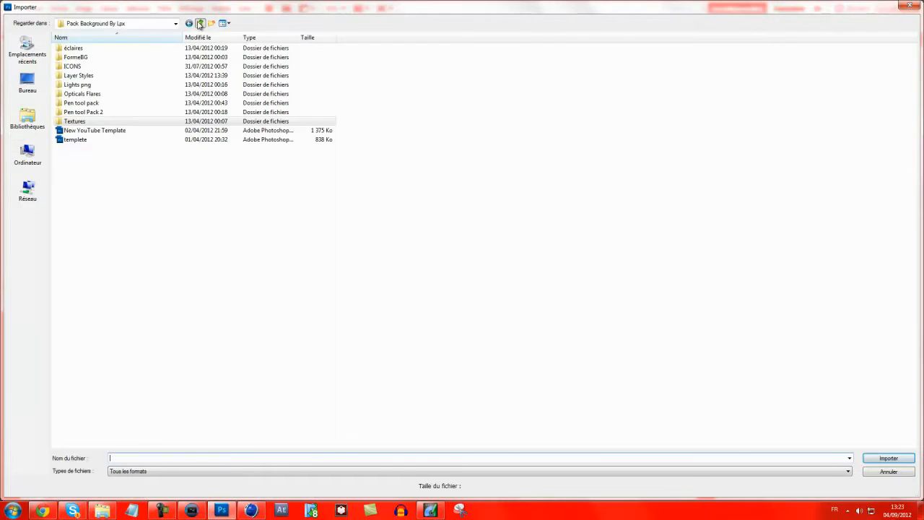
pyautogui.click(200, 23)
pyautogui.click(190, 23)
pyautogui.click(102, 87)
pyautogui.doubleClick(102, 87)
pyautogui.click(201, 24)
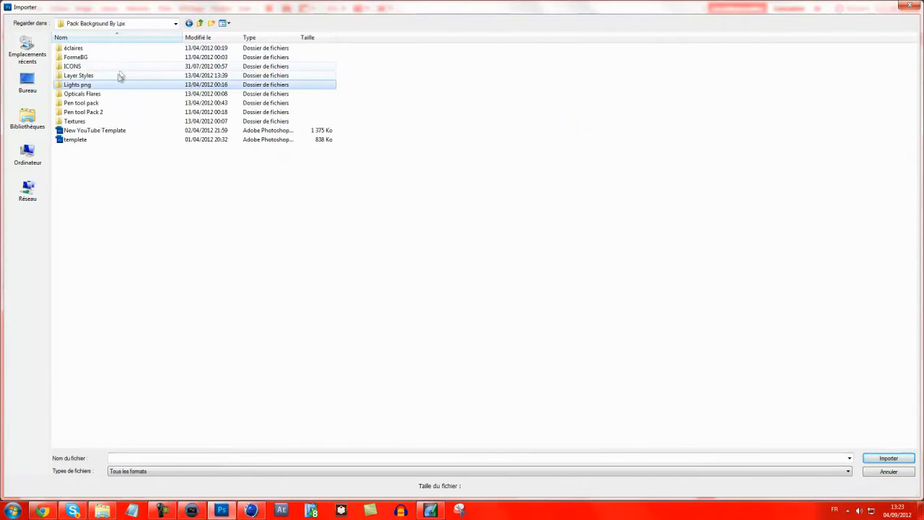
pyautogui.doubleClick(119, 76)
pyautogui.click(207, 22)
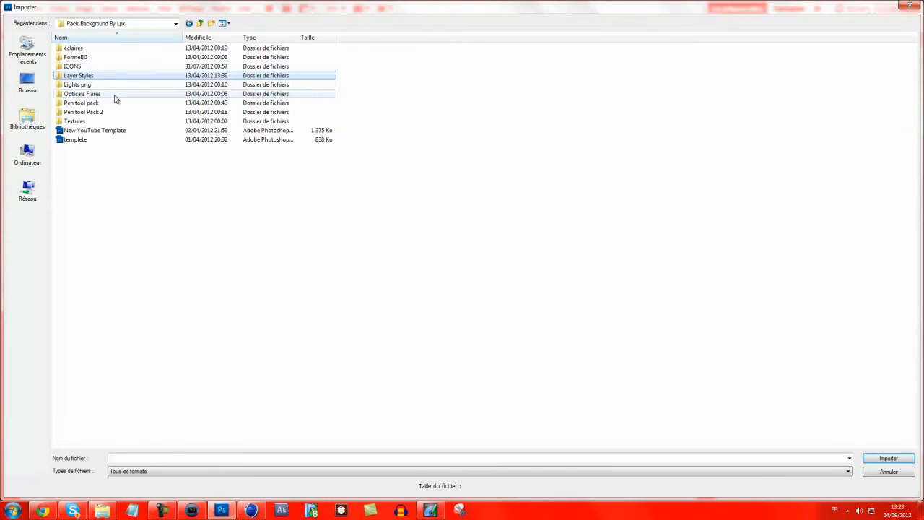
pyautogui.click(201, 23)
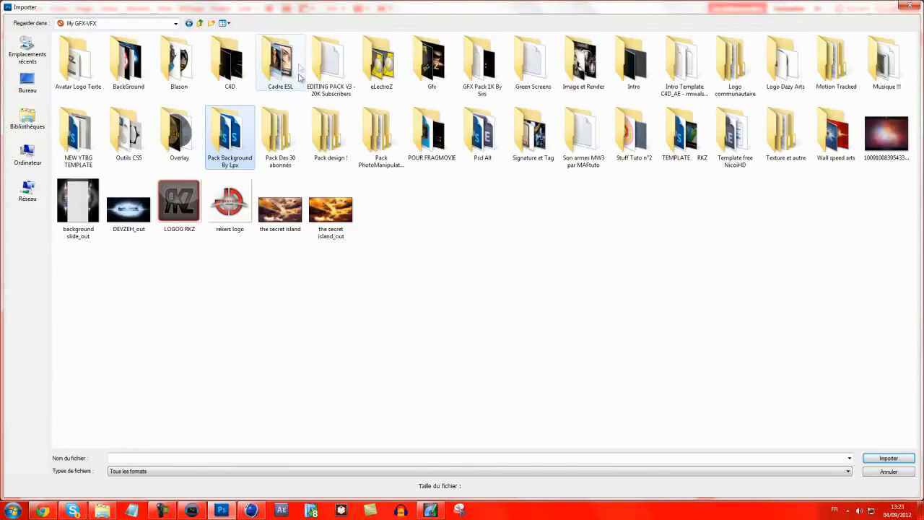
pyautogui.doubleClick(330, 137)
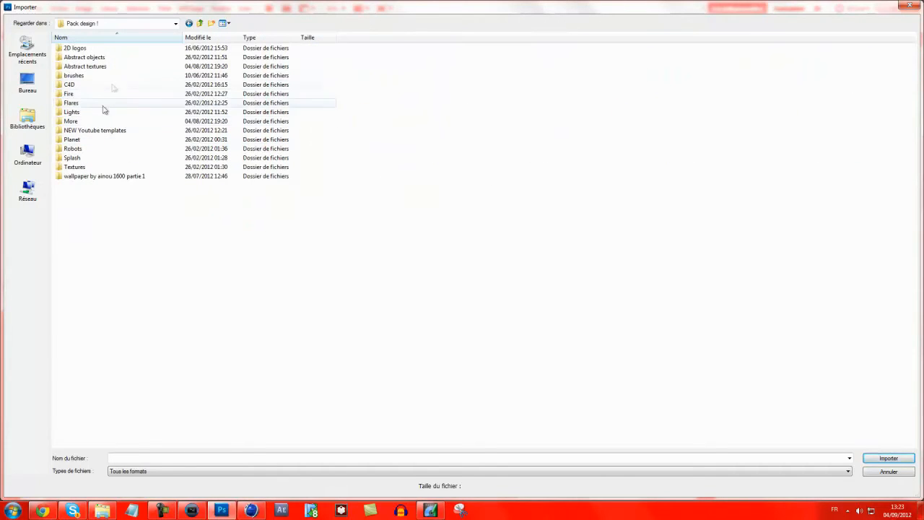
pyautogui.doubleClick(114, 67)
pyautogui.click(189, 23)
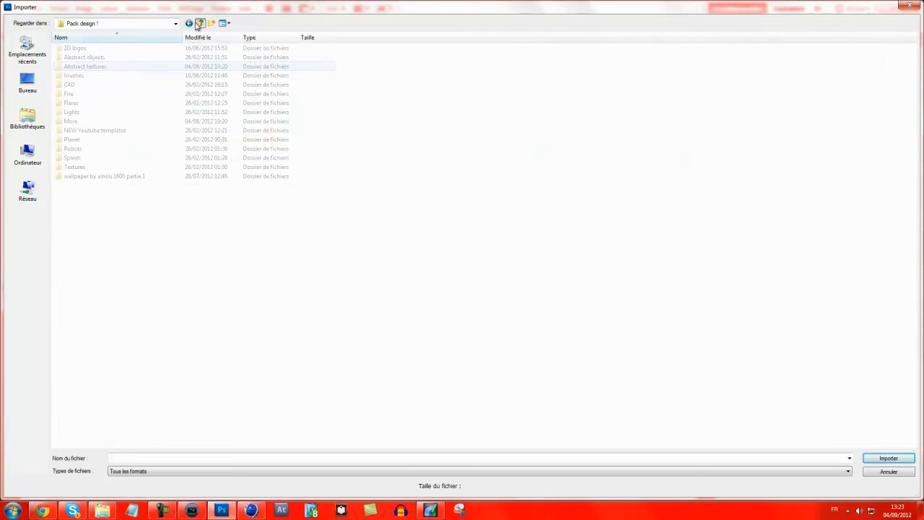
pyautogui.doubleClick(120, 58)
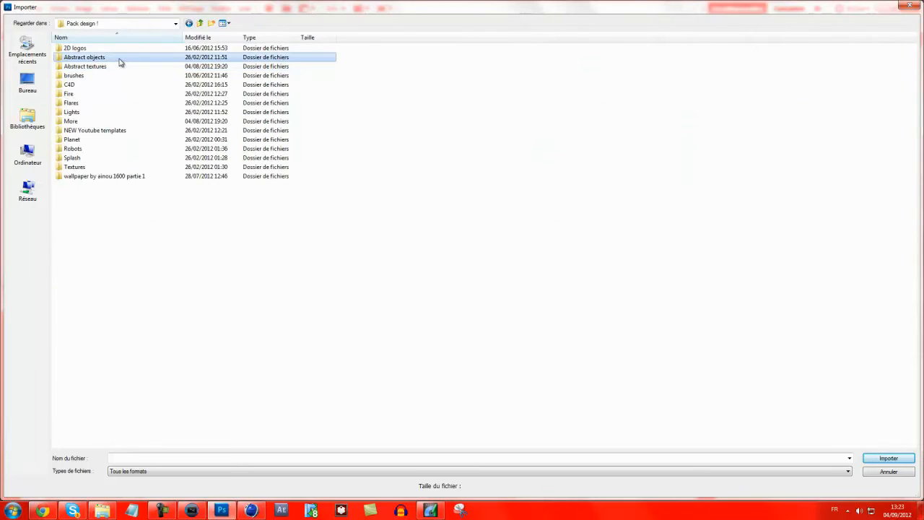
pyautogui.click(200, 24)
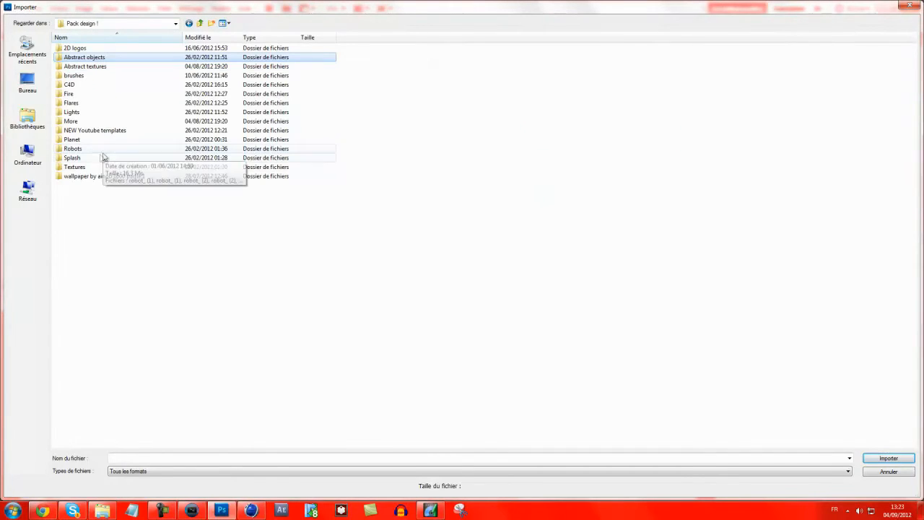
# Cancel placing the equalizer-bar 1 (1) image from the More folder and place the binary-digit 1 (1) image instead
pyautogui.doubleClick(107, 121)
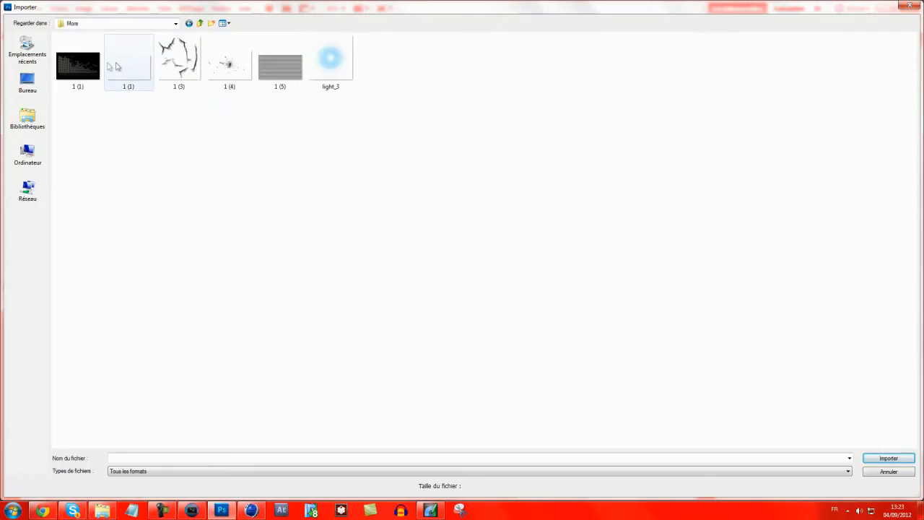
pyautogui.doubleClick(88, 61)
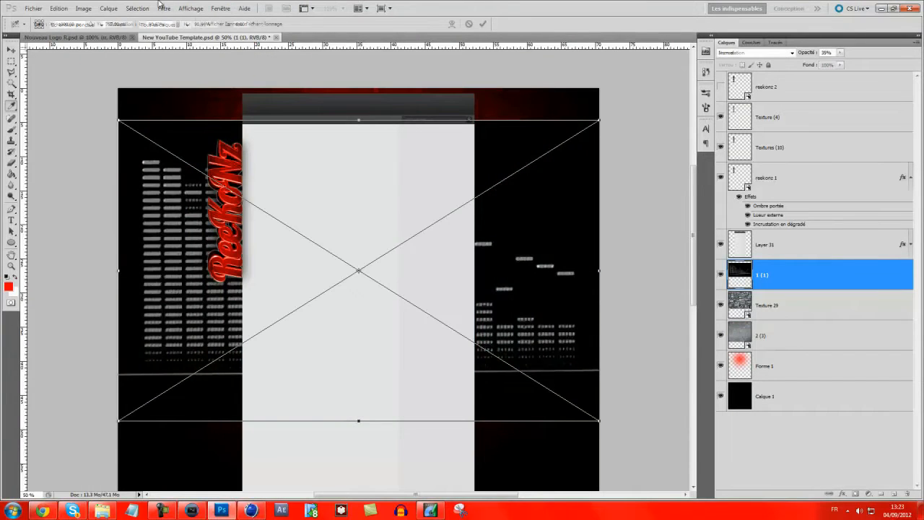
pyautogui.press('Escape')
pyautogui.click(33, 8)
pyautogui.click(68, 196)
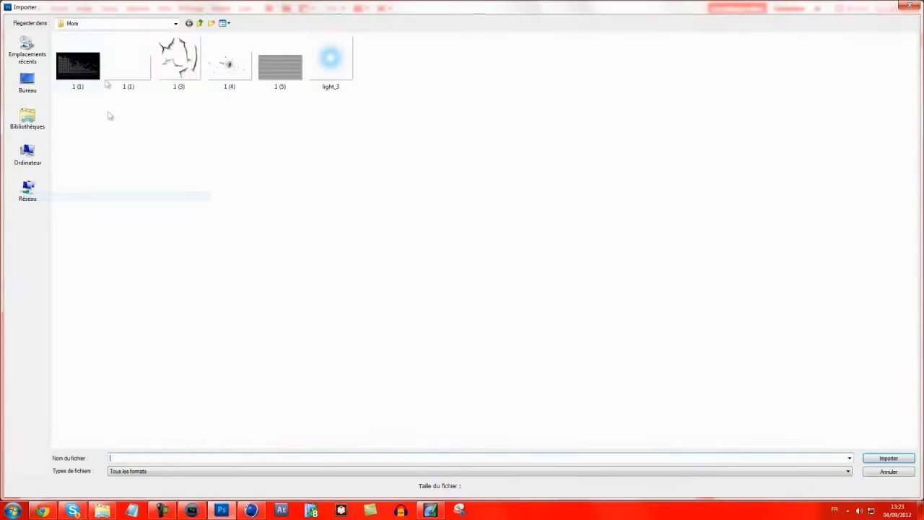
pyautogui.doubleClick(145, 63)
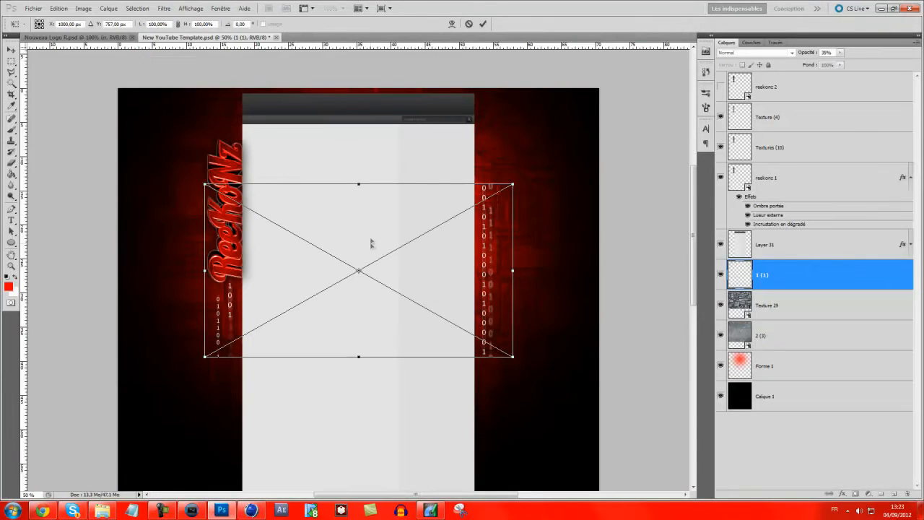
# Enlarge the binary-digit image to about 105% over the canvas's upper-left corner and set its blend mode to Incrustation
pyautogui.moveTo(400, 247); pyautogui.dragTo(275, 101)
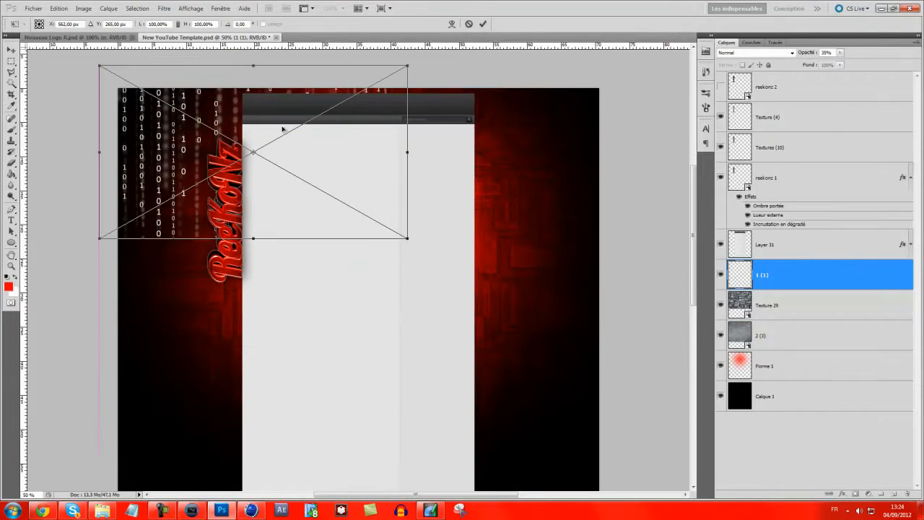
pyautogui.moveTo(406, 237); pyautogui.dragTo(423, 248)
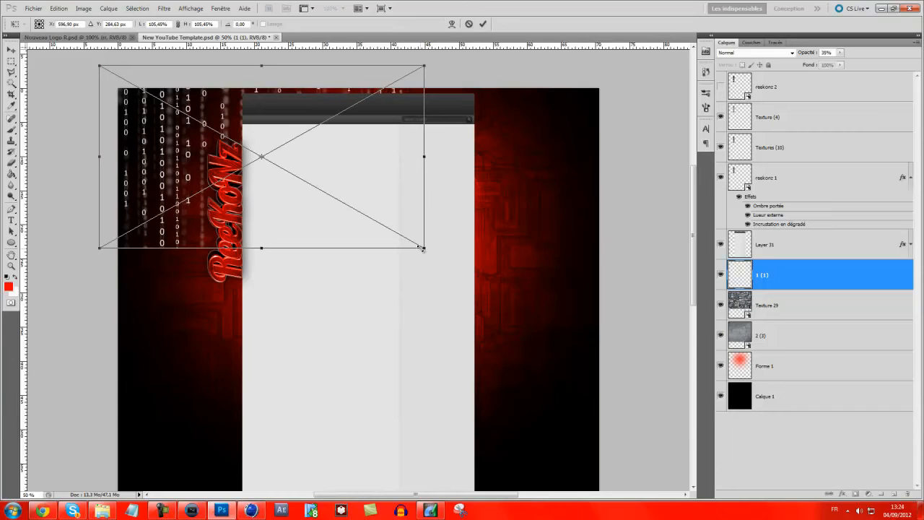
pyautogui.press('Return')
pyautogui.click(737, 53)
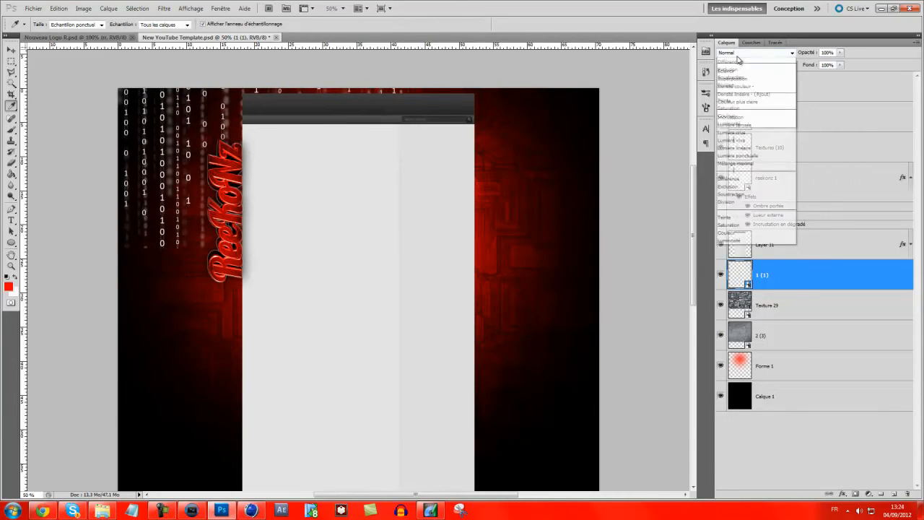
pyautogui.click(731, 177)
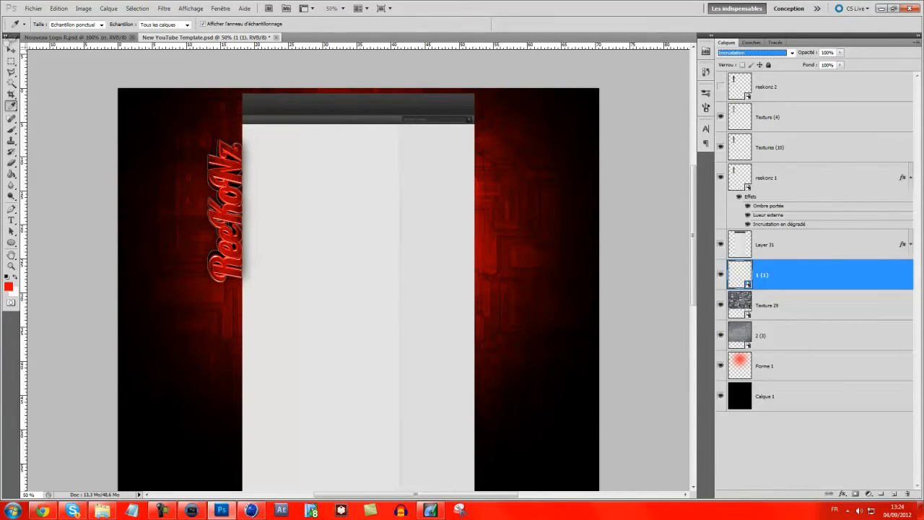
# Duplicate the binary-digit 1 (1) layer, move the copy down and to the right, and duplicate that copy
pyautogui.hotkey('ctrl', 'j')
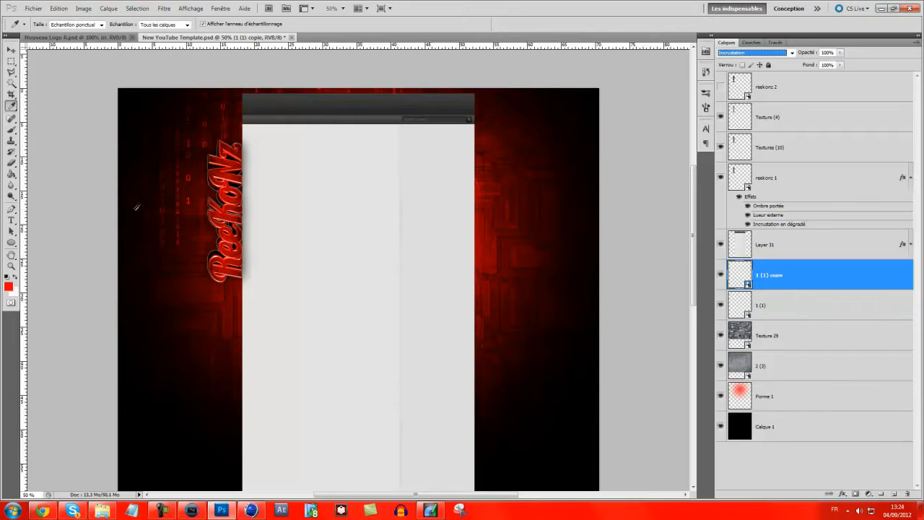
pyautogui.click(11, 50)
pyautogui.moveTo(196, 177); pyautogui.dragTo(264, 306)
pyautogui.hotkey('ctrl', 'j')
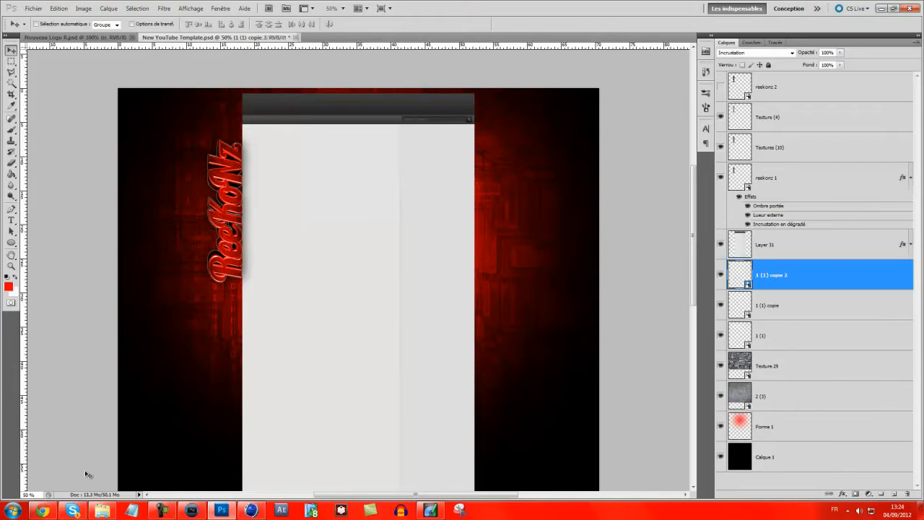
# Merge the three 1 (1) texture layers and set the merged layer's blend mode to Incrustation
pyautogui.moveTo(198, 300); pyautogui.dragTo(176, 306)
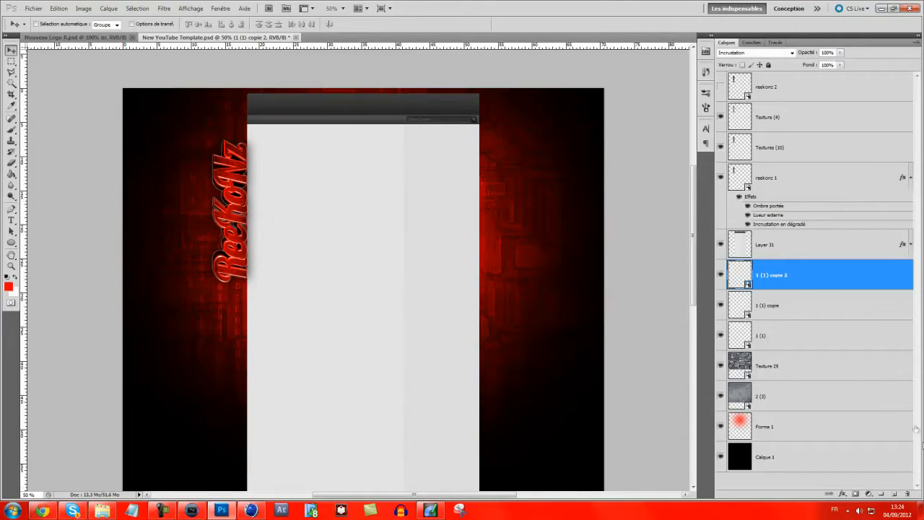
pyautogui.keyDown('shift'); pyautogui.click(803, 346); pyautogui.keyUp('shift')
pyautogui.rightClick(802, 346)
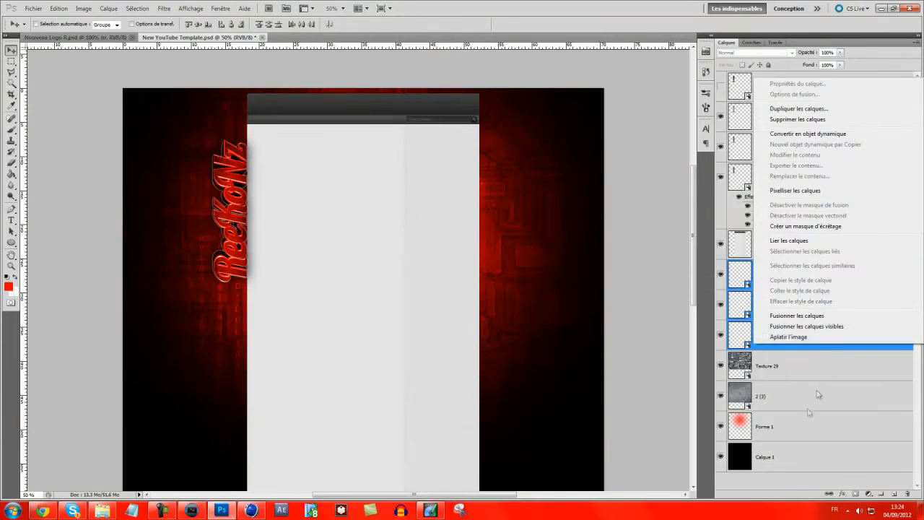
pyautogui.click(804, 318)
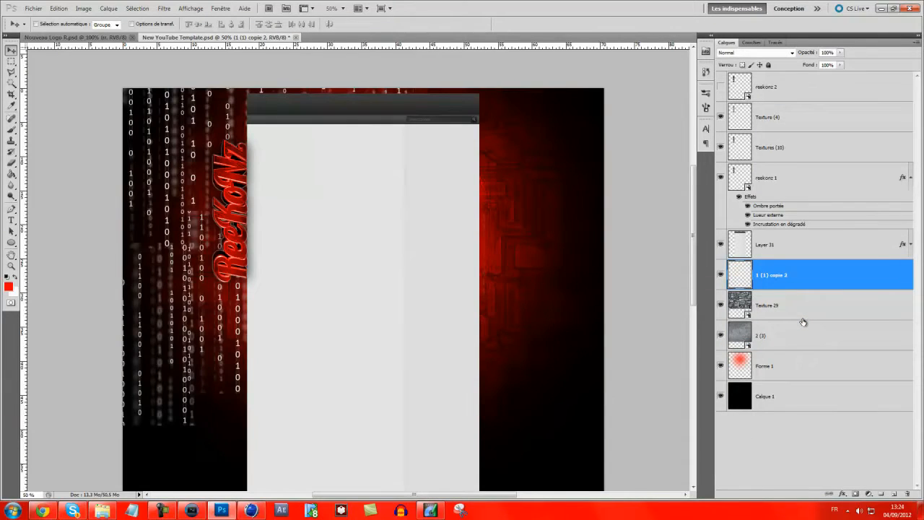
pyautogui.click(779, 54)
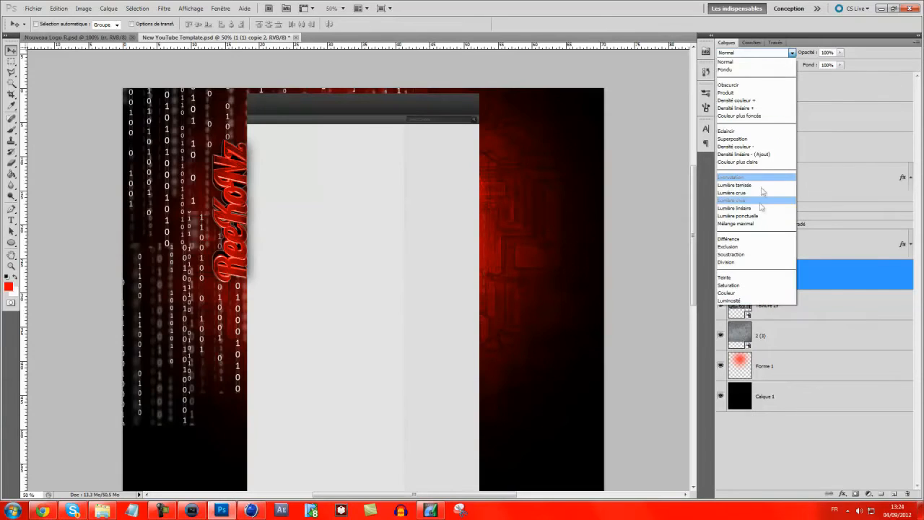
pyautogui.click(762, 183)
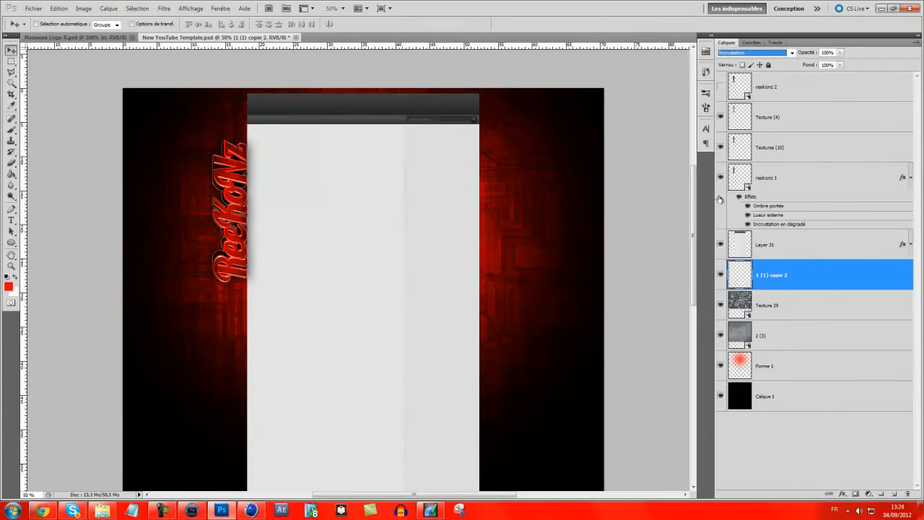
# Duplicate the merged texture layer and position the copy over the red glow to the right of the page panel
pyautogui.hotkey('ctrl', 'j')
pyautogui.moveTo(193, 248); pyautogui.dragTo(492, 245)
pyautogui.hotkey('ctrl', 't')
pyautogui.rightClick(498, 246)
pyautogui.click(565, 380)
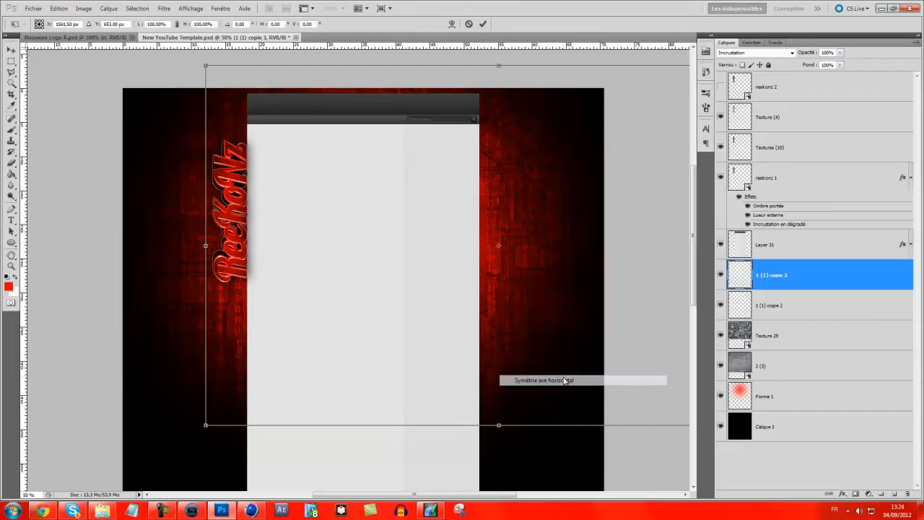
pyautogui.rightClick(427, 282)
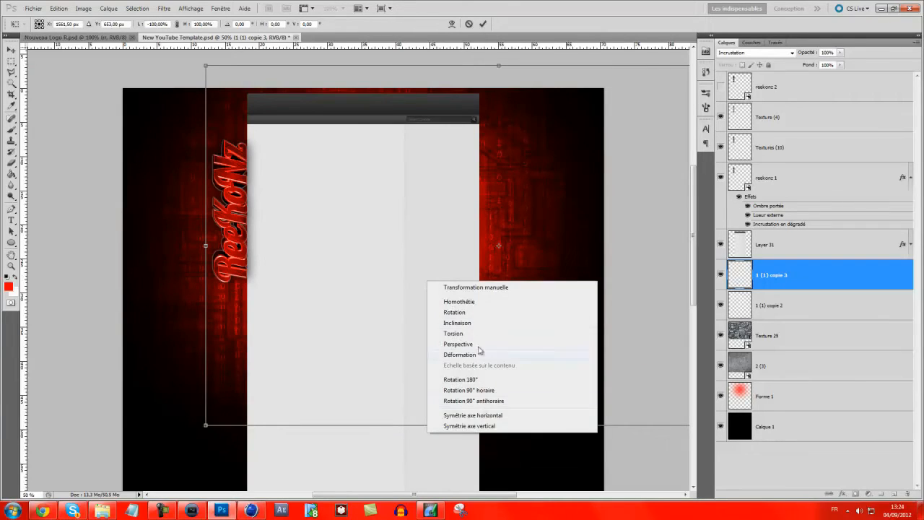
pyautogui.click(507, 415)
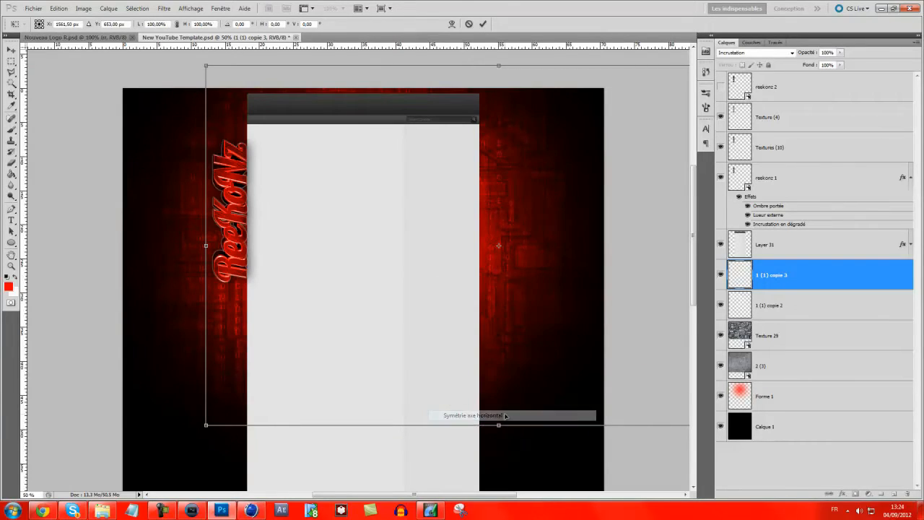
pyautogui.press('Return')
pyautogui.moveTo(498, 266); pyautogui.dragTo(532, 276)
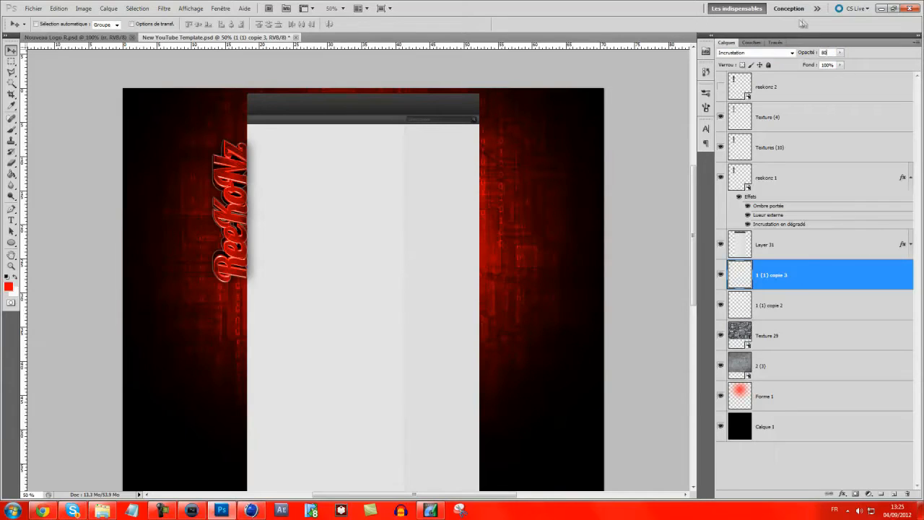
# Lower the opacity of layer 1 (1) copie 3 and set layer 1 (1) copie 2 to 75% opacity
pyautogui.press('BackSpace')
pyautogui.press('BackSpace')
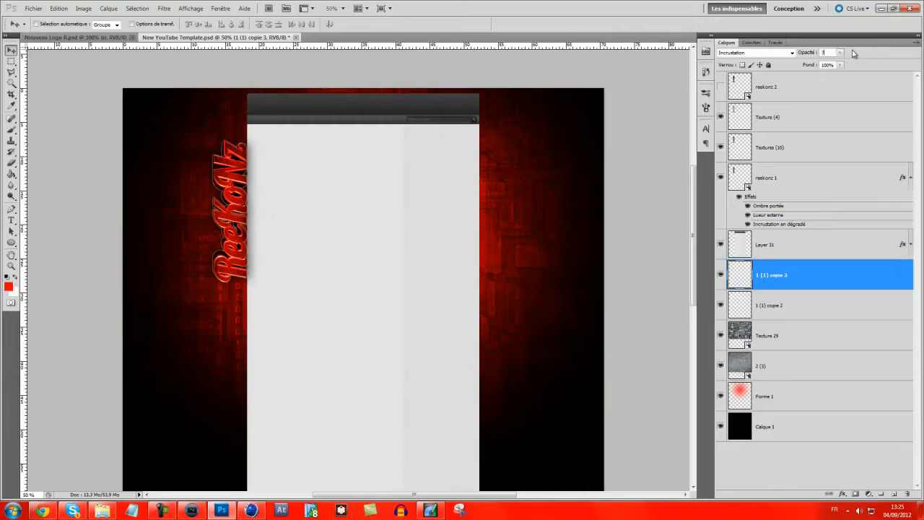
pyautogui.click(824, 293)
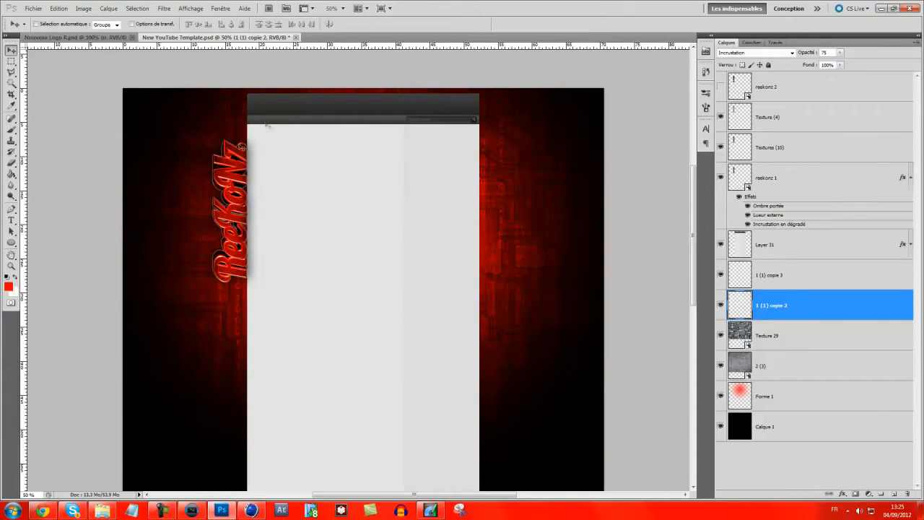
pyautogui.click(163, 511)
pyautogui.click(162, 512)
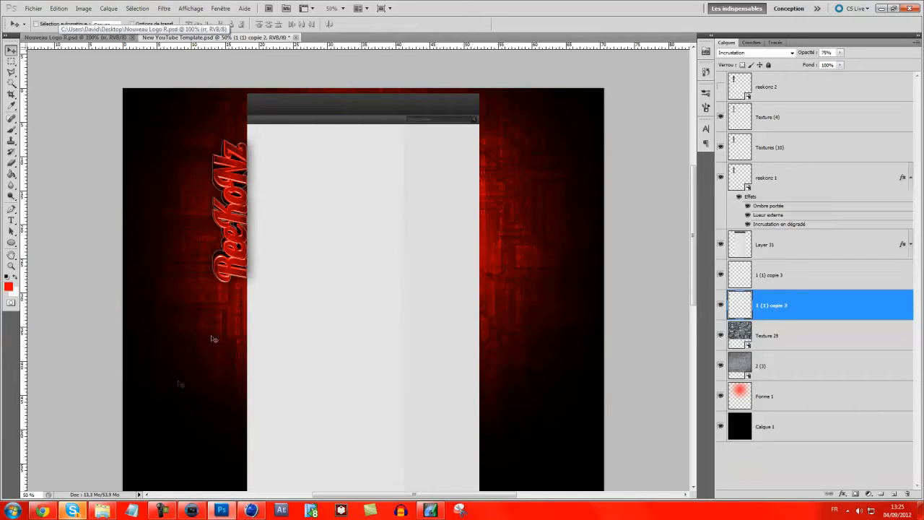
# Import the I_see_the_light image from the Lights Strokes folder of the GFX Pack 1K into the template
pyautogui.click(33, 8)
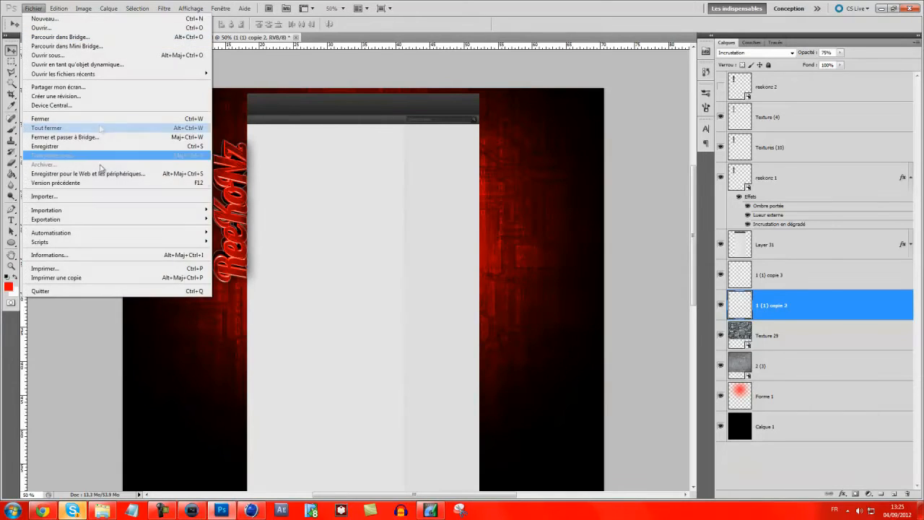
pyautogui.click(99, 199)
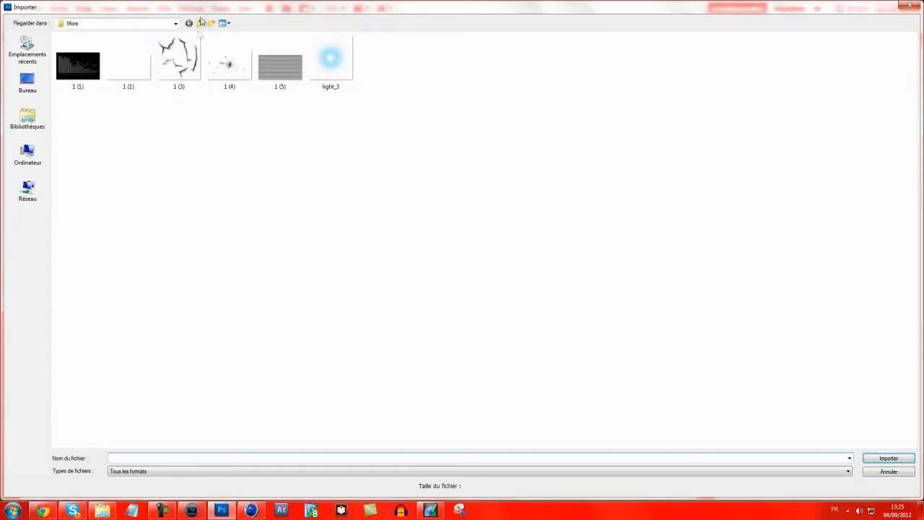
pyautogui.click(200, 24)
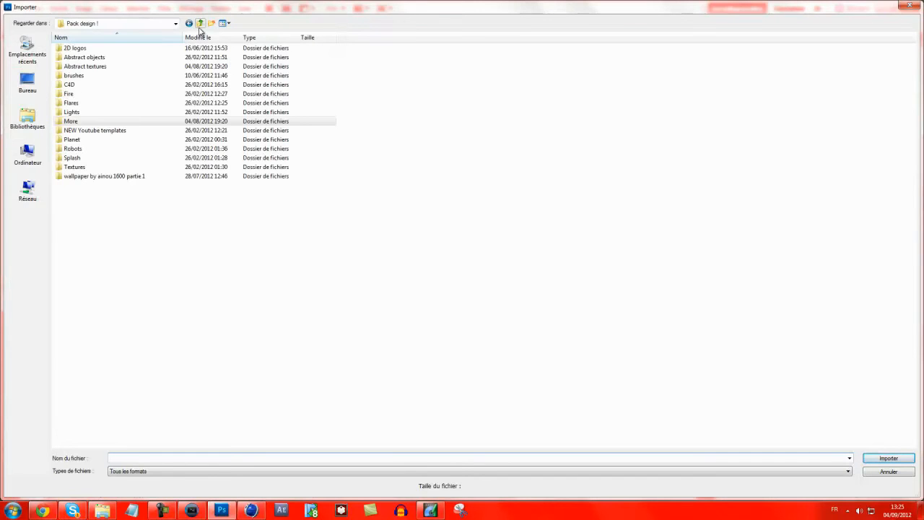
pyautogui.doubleClick(103, 112)
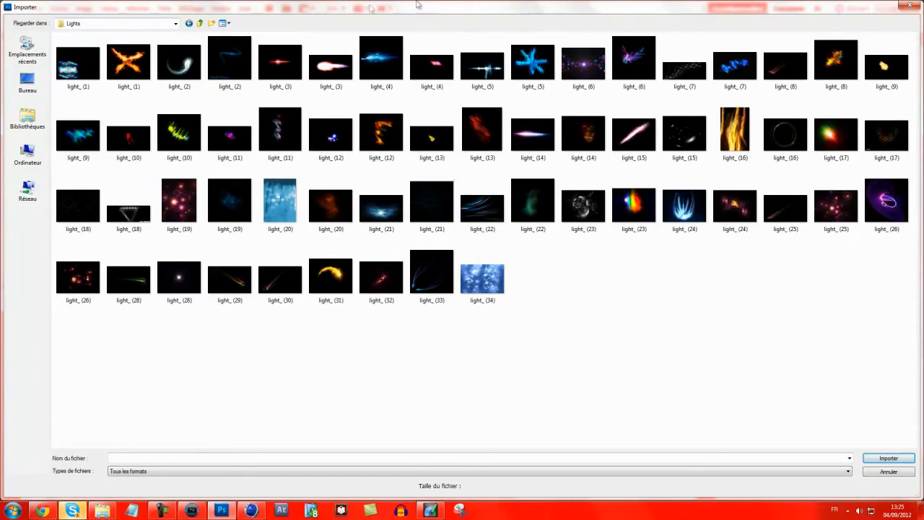
pyautogui.click(200, 23)
pyautogui.click(200, 23)
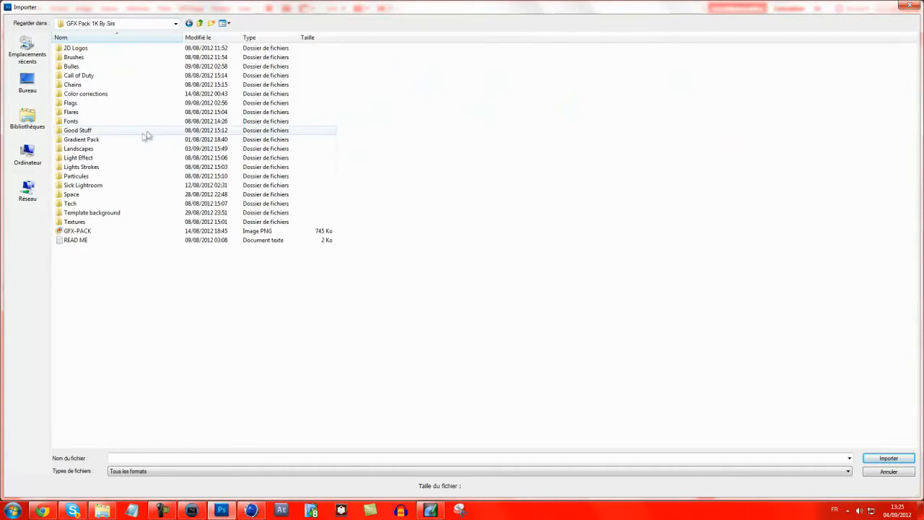
pyautogui.doubleClick(120, 169)
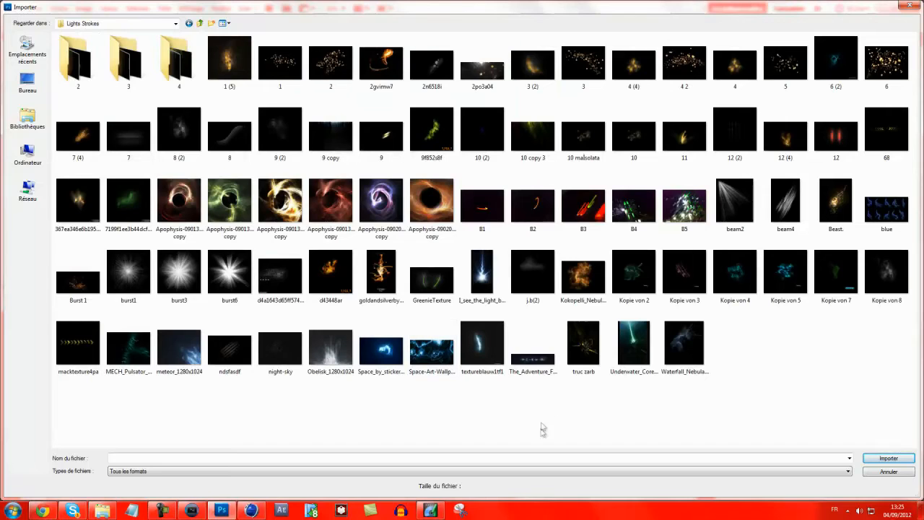
pyautogui.press('Escape')
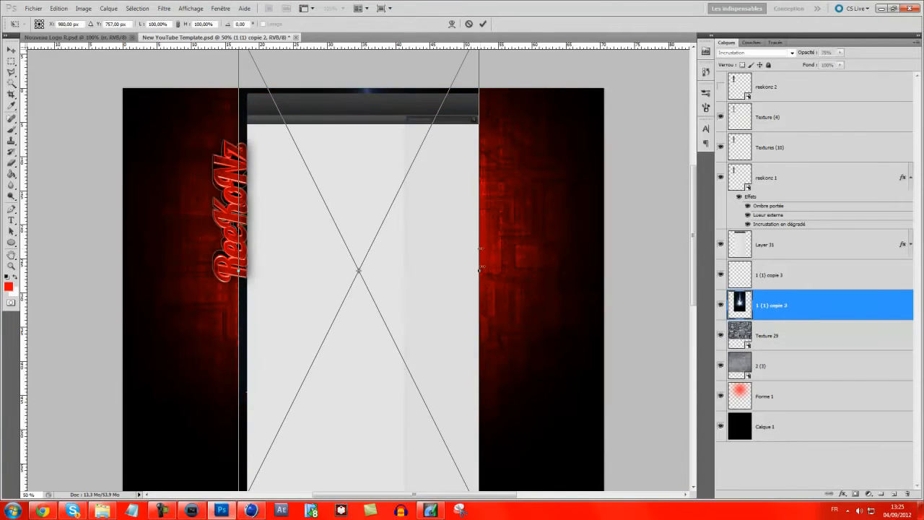
# Scale the light image to about 34% and rotate it about 178° beneath the ReeKoNz lettering, blended with Superposition
pyautogui.moveTo(652, 427); pyautogui.dragTo(234, 149)
pyautogui.moveTo(407, 94); pyautogui.dragTo(312, 162)
pyautogui.moveTo(383, 84); pyautogui.dragTo(248, 252)
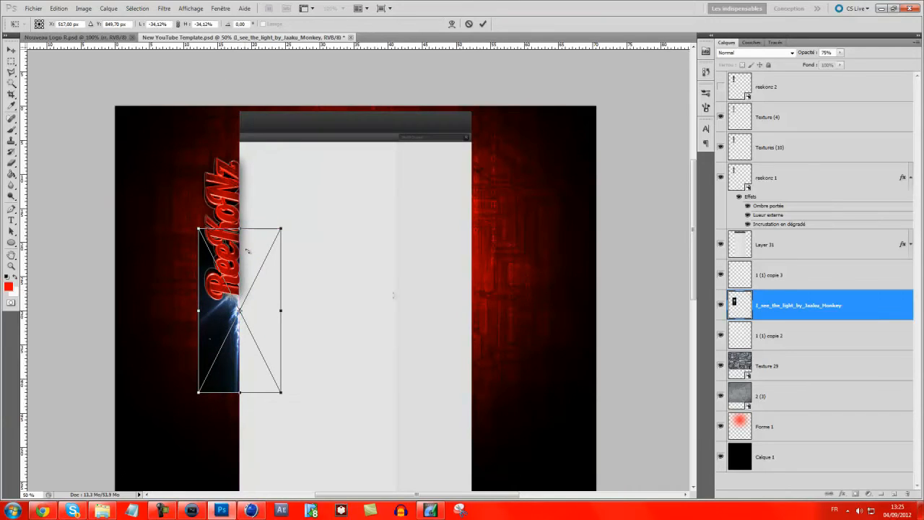
pyautogui.moveTo(352, 392); pyautogui.dragTo(356, 391)
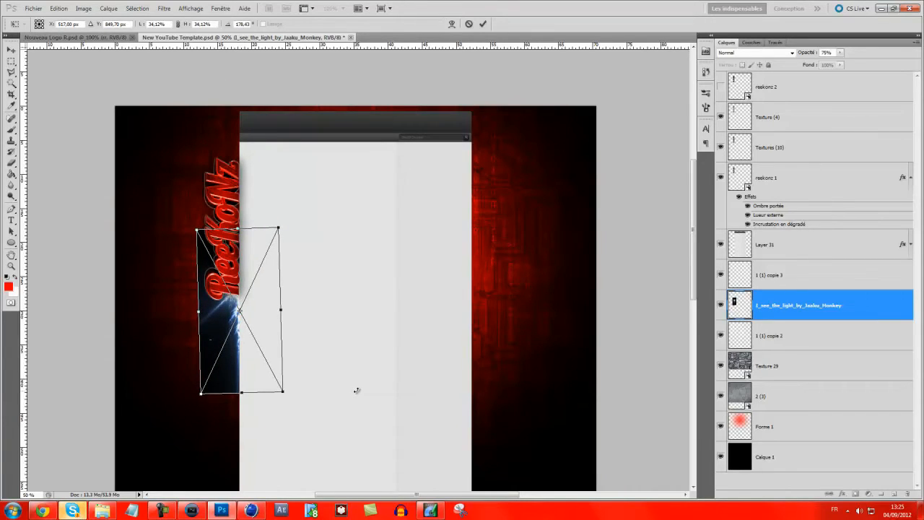
pyautogui.press('Return')
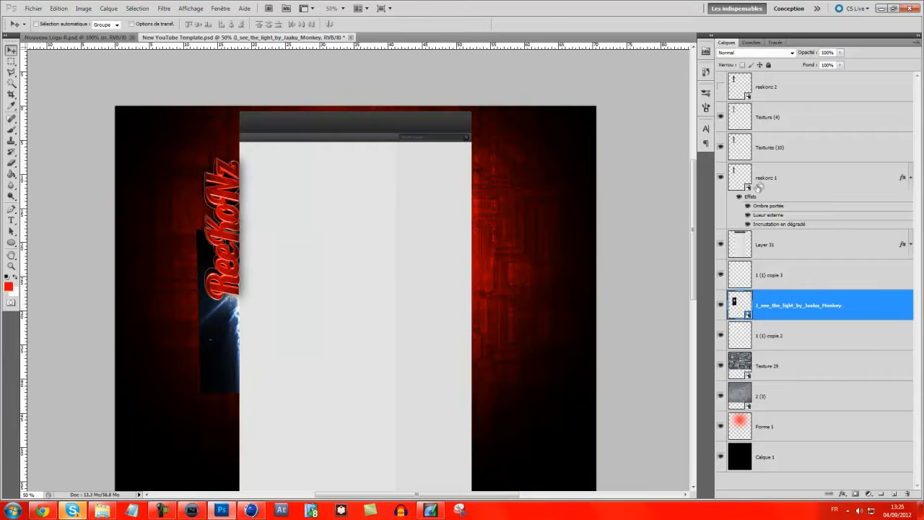
pyautogui.click(757, 53)
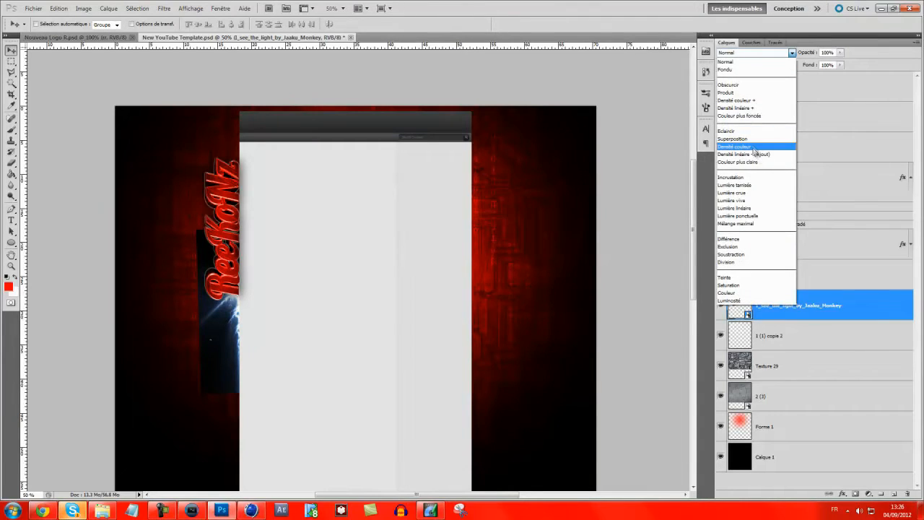
pyautogui.click(755, 146)
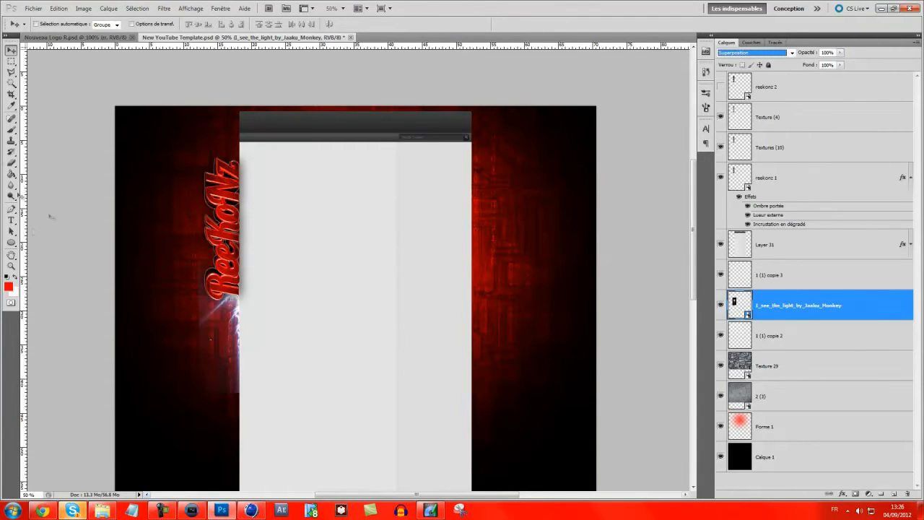
# Erase the hard edges of the light image with a soft eraser at 0% hardness, enlarged to 127 px
pyautogui.click(11, 163)
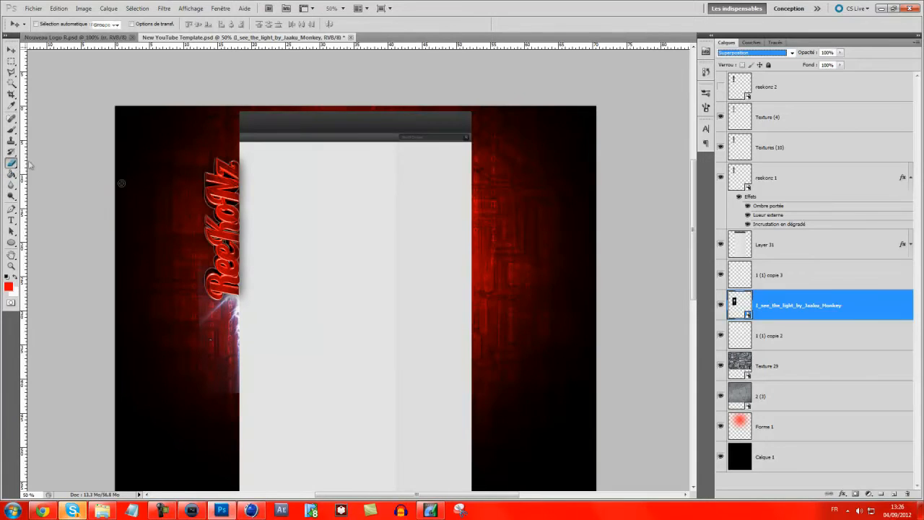
pyautogui.rightClick(264, 134)
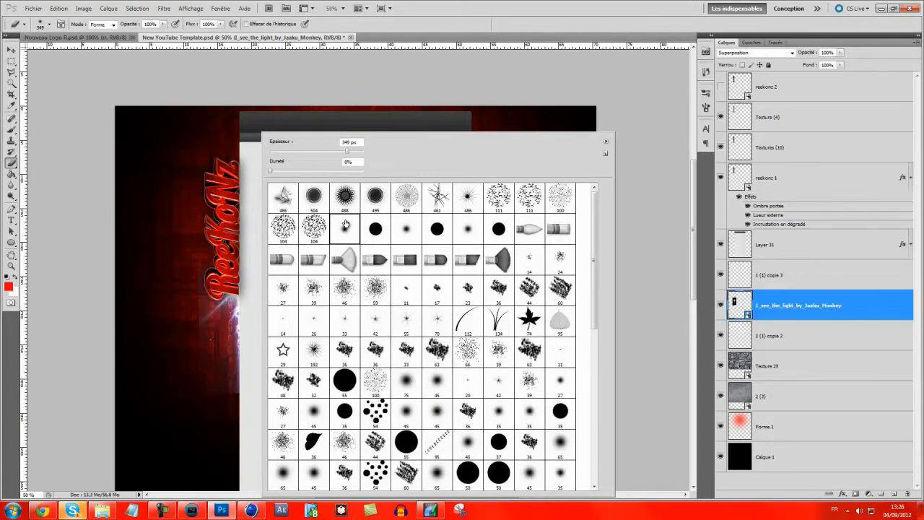
pyautogui.moveTo(348, 158); pyautogui.dragTo(311, 150)
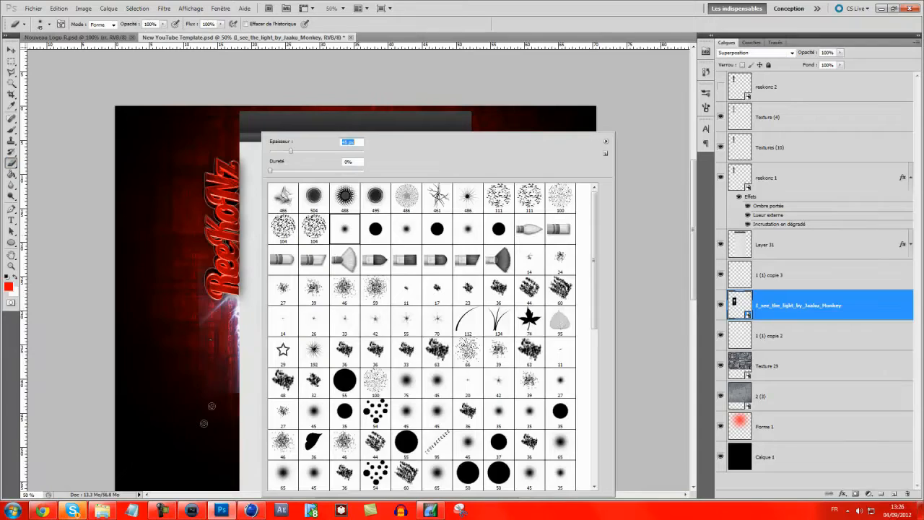
pyautogui.click(215, 370)
pyautogui.rightClick(217, 351)
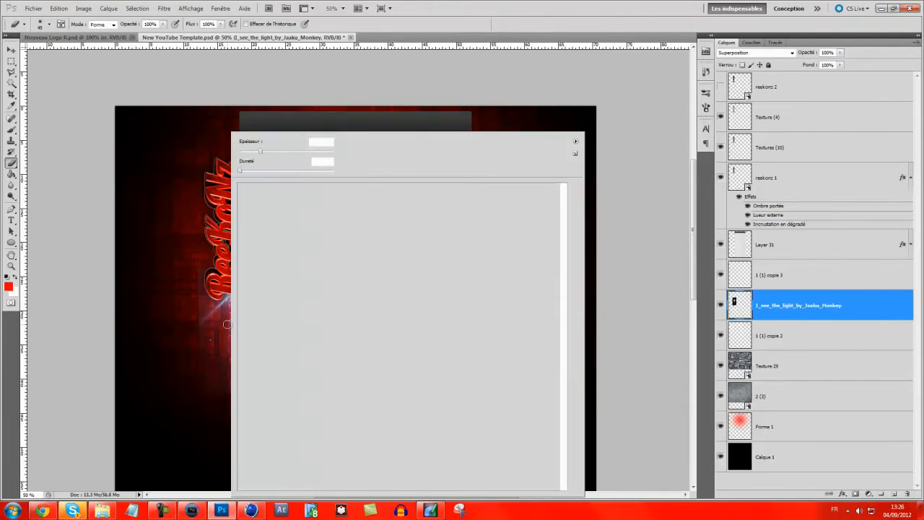
pyautogui.moveTo(276, 154); pyautogui.dragTo(291, 154)
pyautogui.click(172, 348)
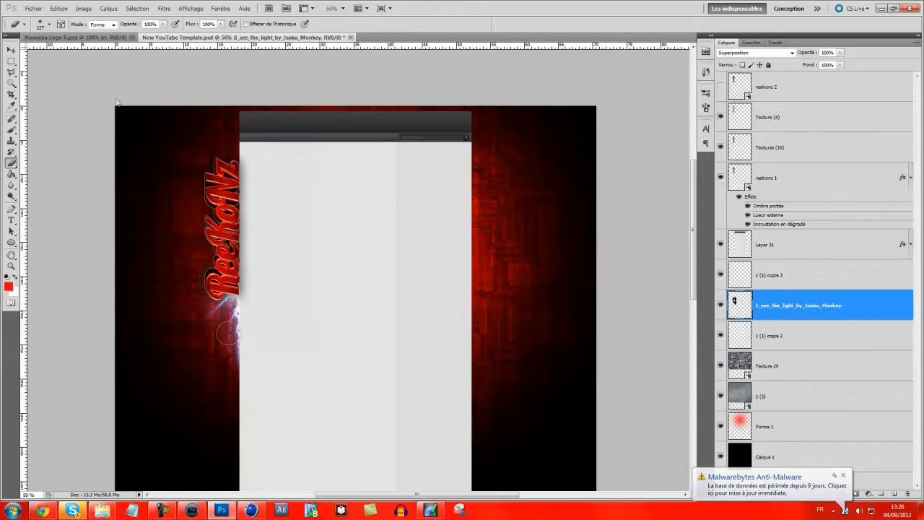
# Recolor the light image to red by shifting its hue to +145 with Teinte/Saturation
pyautogui.press('i')
pyautogui.hotkey('ctrl', 'u')
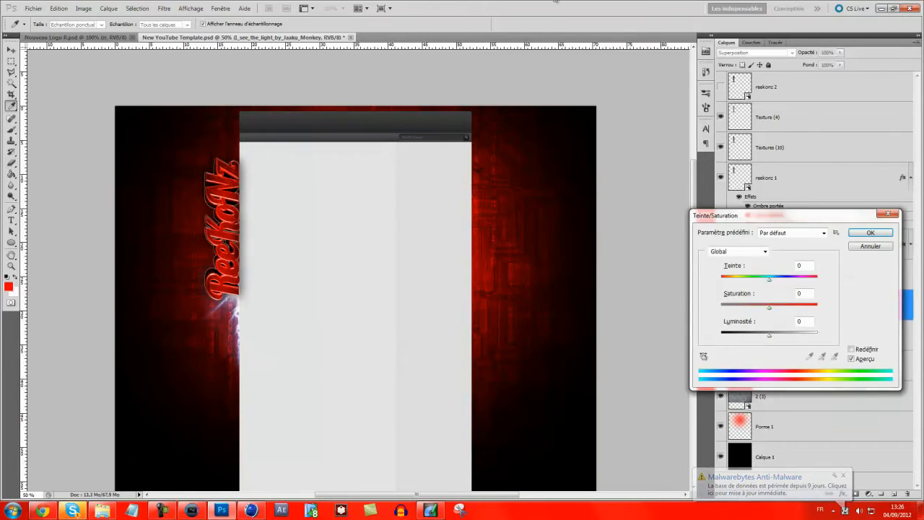
pyautogui.moveTo(779, 278); pyautogui.dragTo(811, 280)
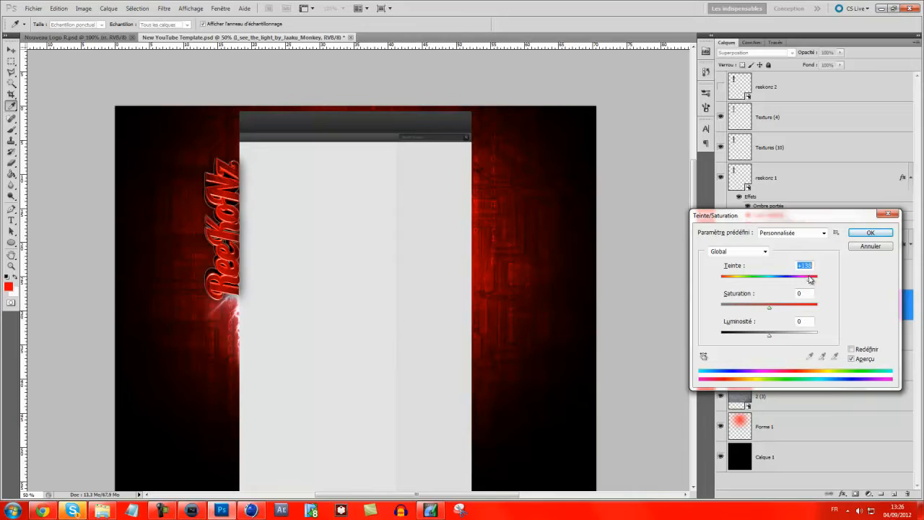
pyautogui.moveTo(810, 279); pyautogui.dragTo(783, 283)
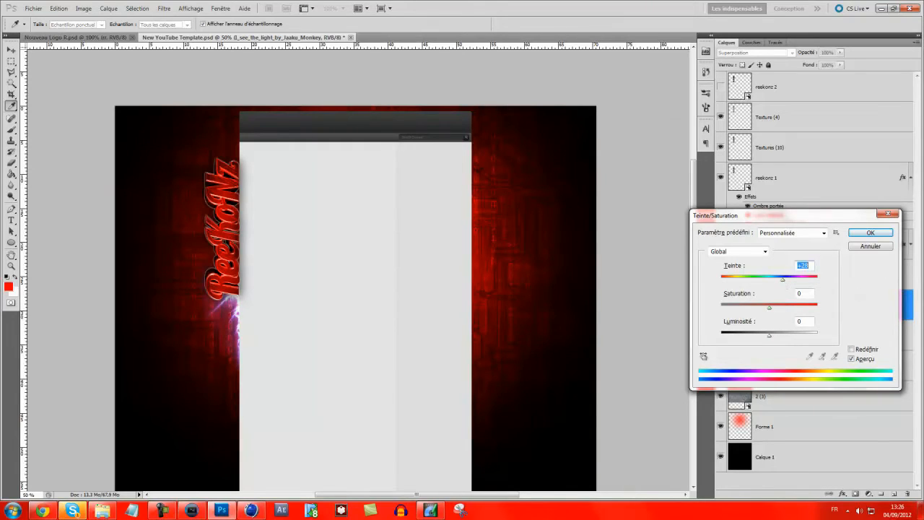
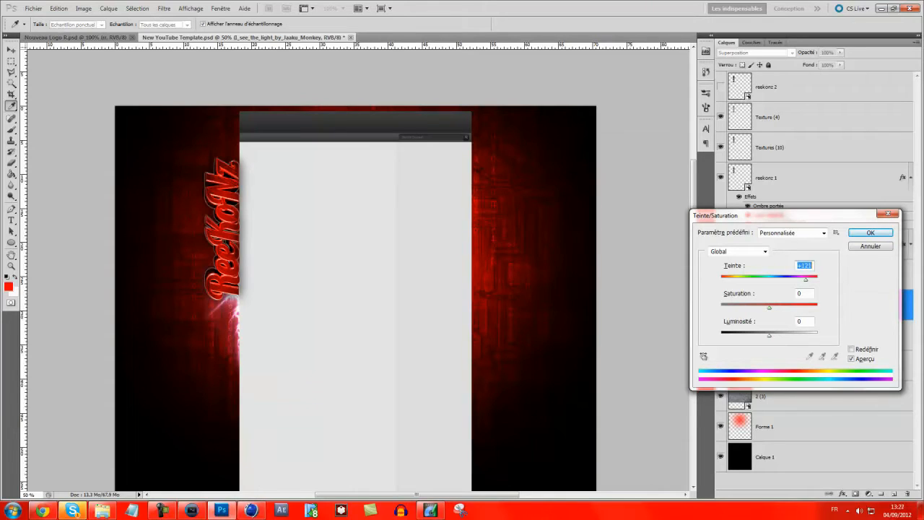
pyautogui.moveTo(811, 286); pyautogui.dragTo(813, 284)
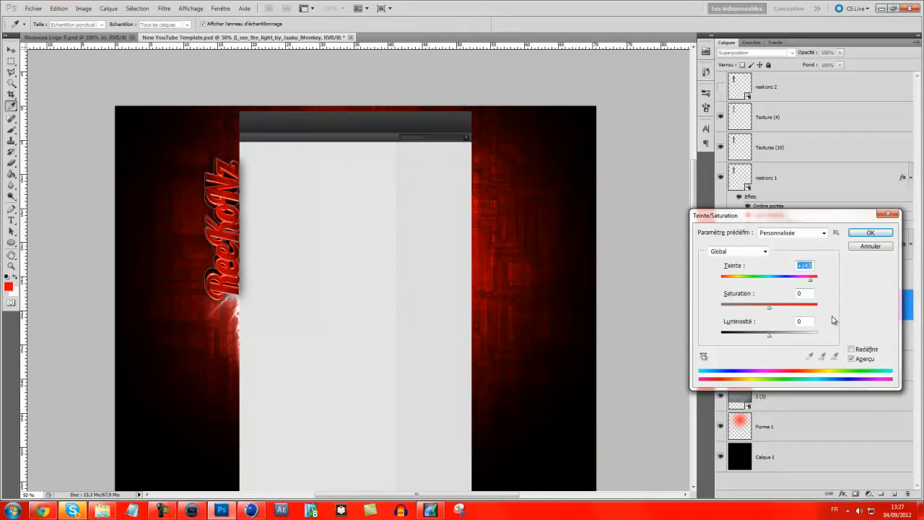
pyautogui.write('145')
pyautogui.press('Return')
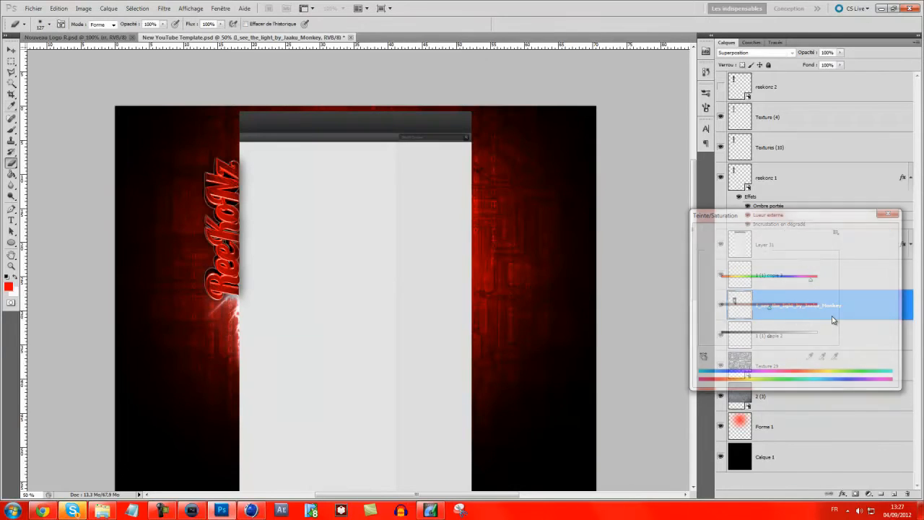
# Duplicate the I_see_the_light layer, flip the copy vertically and move it up to the top end of the ReeKoNz lettering
pyautogui.hotkey('ctrl', 'j')
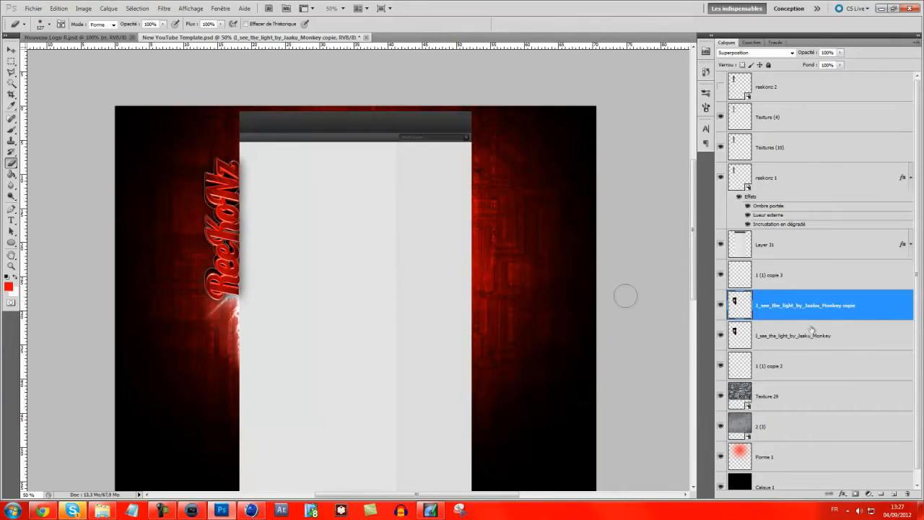
pyautogui.click(12, 49)
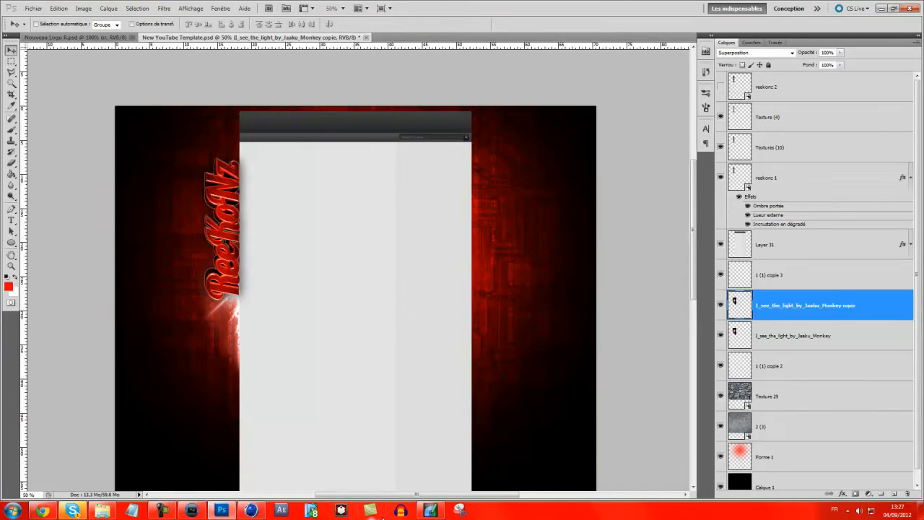
pyautogui.hotkey('ctrl', 't')
pyautogui.rightClick(248, 315)
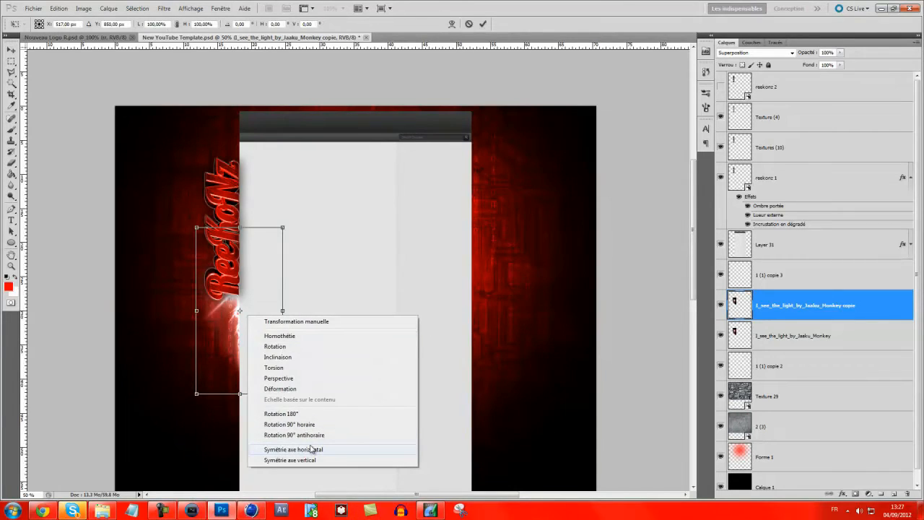
pyautogui.click(305, 460)
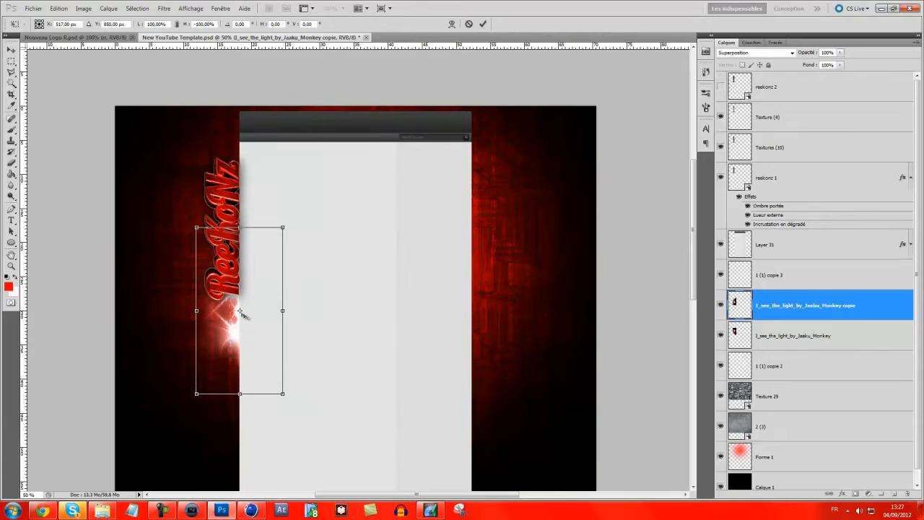
pyautogui.moveTo(224, 346); pyautogui.dragTo(209, 202)
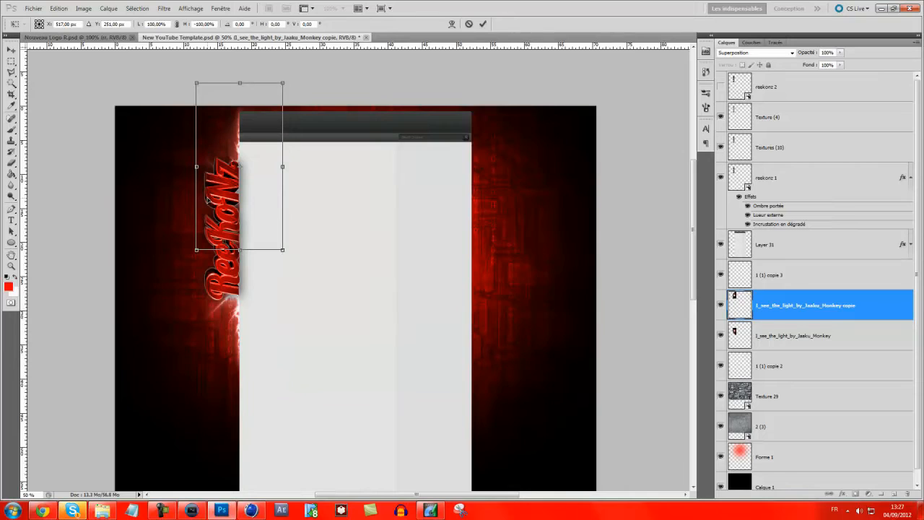
pyautogui.press('Return')
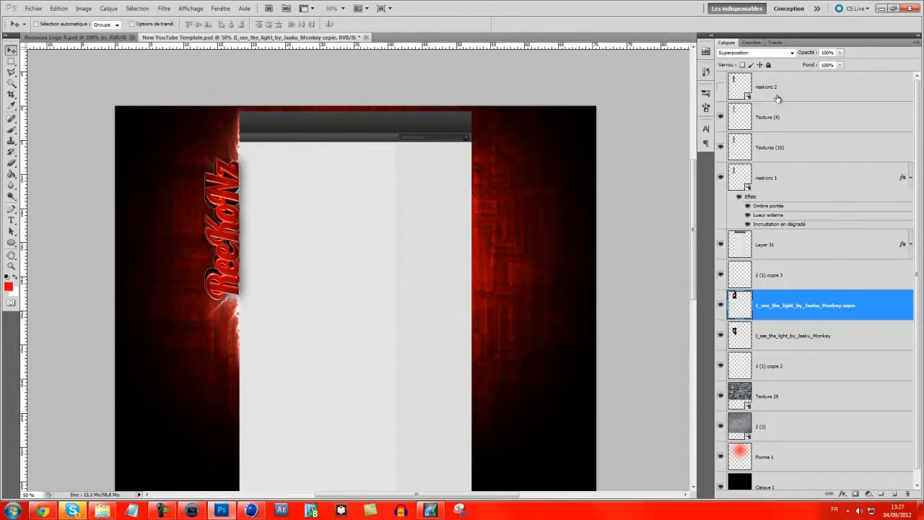
# Nudge the Texture (4), Textures (10), reekonz 1 and both I_see_the_light layers down together along the page template's edge
pyautogui.scroll(-1, 802, 268)
pyautogui.scroll(1, 795, 195)
pyautogui.click(784, 182)
pyautogui.keyDown('shift'); pyautogui.click(783, 128); pyautogui.keyUp('shift')
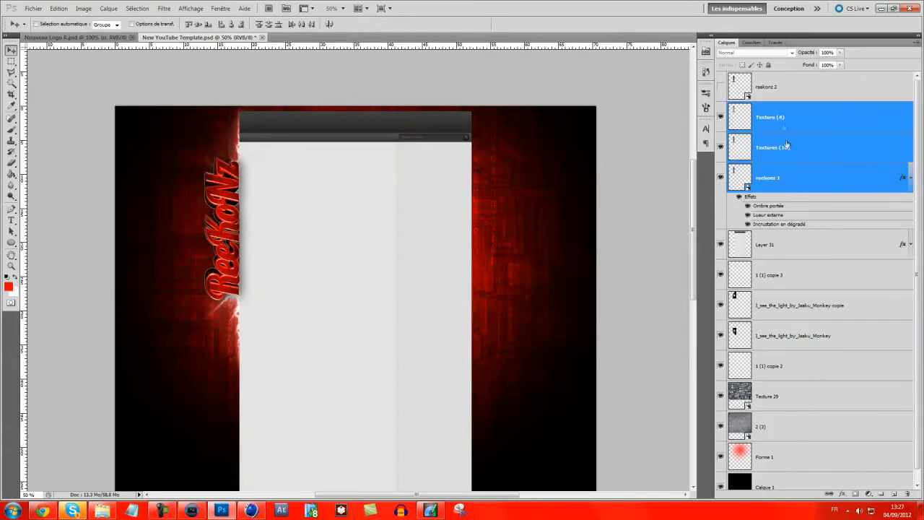
pyautogui.keyDown('ctrl'); pyautogui.click(771, 336); pyautogui.keyUp('ctrl')
pyautogui.keyDown('ctrl'); pyautogui.click(770, 331); pyautogui.keyUp('ctrl')
pyautogui.keyDown('ctrl'); pyautogui.click(772, 315); pyautogui.keyUp('ctrl')
pyautogui.keyDown('ctrl'); pyautogui.click(771, 336); pyautogui.keyUp('ctrl')
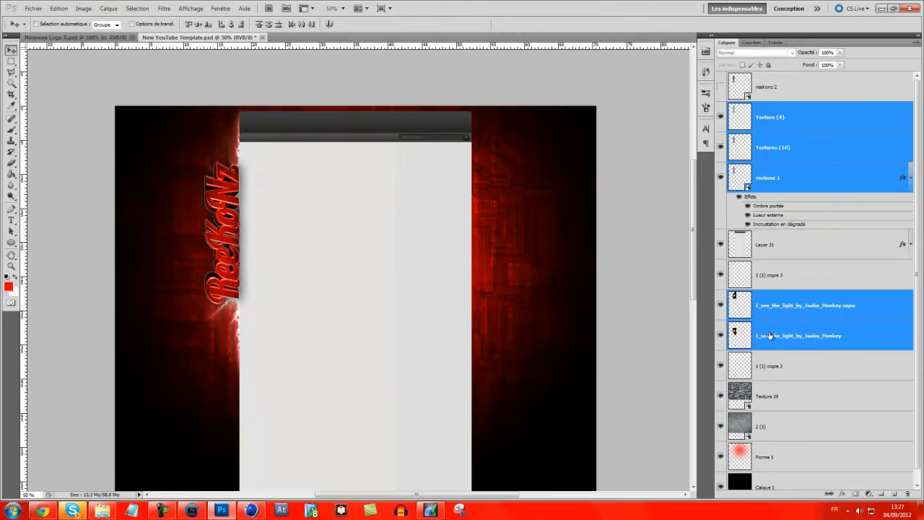
pyautogui.press('Down')
pyautogui.press('Down')
pyautogui.press('Down')
pyautogui.press('Down')
pyautogui.press('Down')
pyautogui.press('Down')
pyautogui.press('Down')
pyautogui.press('Down')
pyautogui.press('Down')
pyautogui.press('Down')
pyautogui.press('Down')
pyautogui.press('Down')
pyautogui.press('Down')
pyautogui.press('Down')
pyautogui.press('Down')
pyautogui.press('Down')
pyautogui.press('Down')
pyautogui.press('Down')
pyautogui.press('Down')
pyautogui.press('Down')
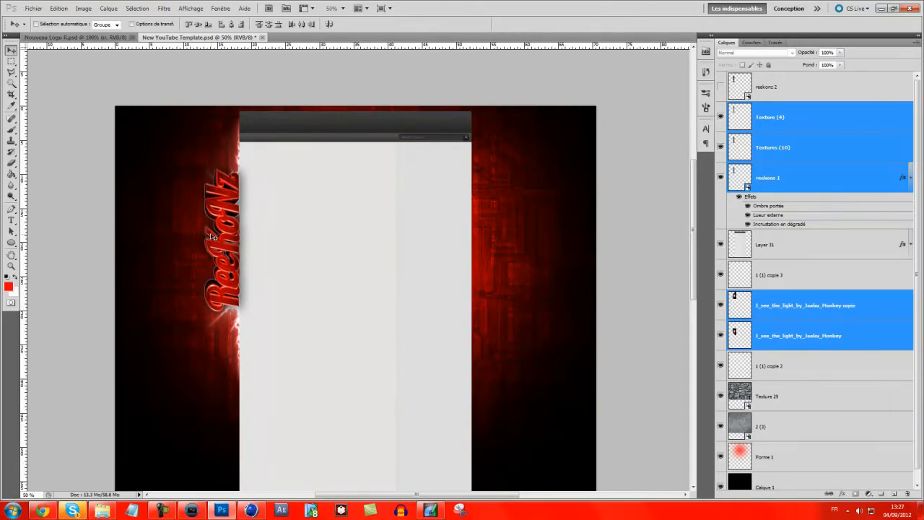
pyautogui.press('Down')
pyautogui.press('Down')
pyautogui.press('Down')
pyautogui.press('Down')
pyautogui.press('Down')
pyautogui.press('Down')
pyautogui.press('Down')
pyautogui.press('Down')
pyautogui.press('Down')
pyautogui.press('Down')
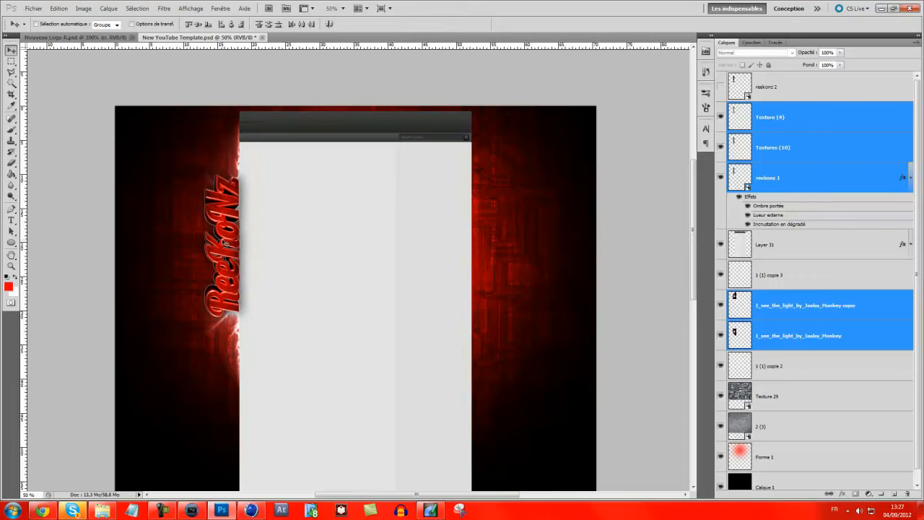
# Erase the stray parts of the Textures (10) and Texture (4) layers above the lettering
pyautogui.click(779, 145)
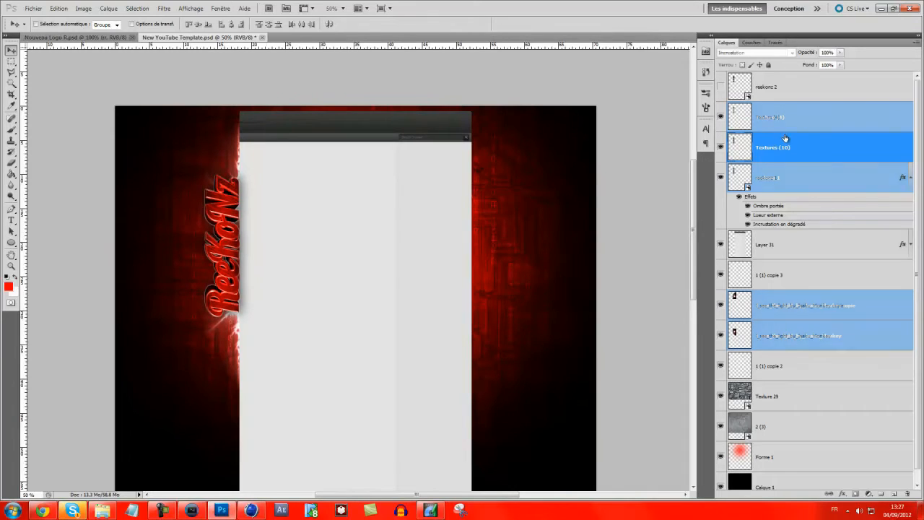
pyautogui.click(12, 164)
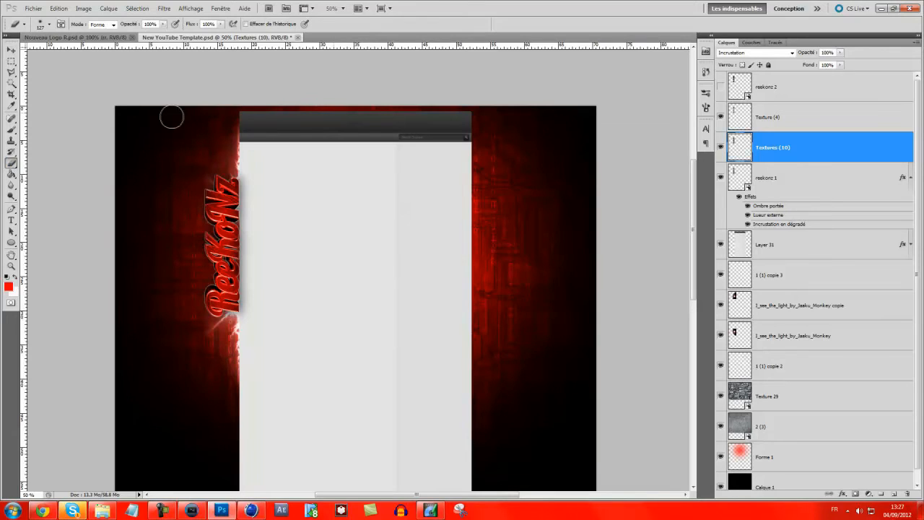
pyautogui.click(782, 124)
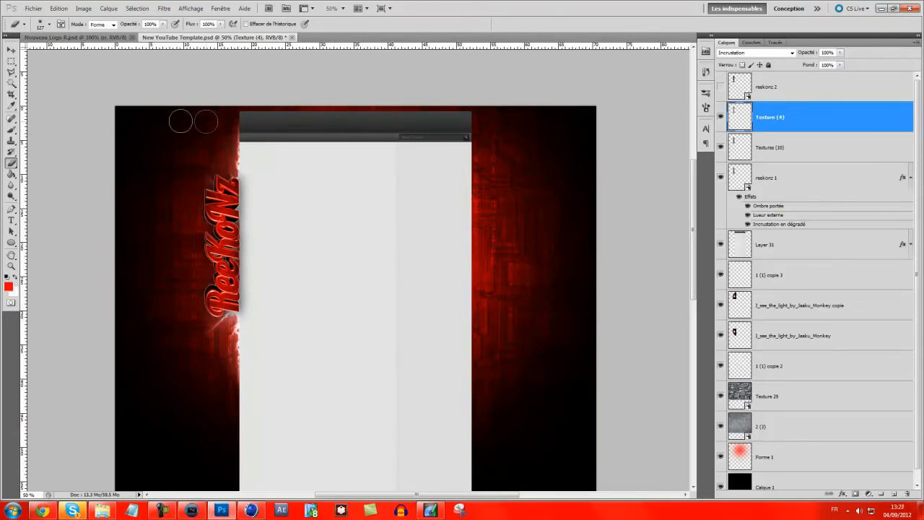
# Compare the lettering with the reekonz 2 layer shown and hidden
pyautogui.click(787, 81)
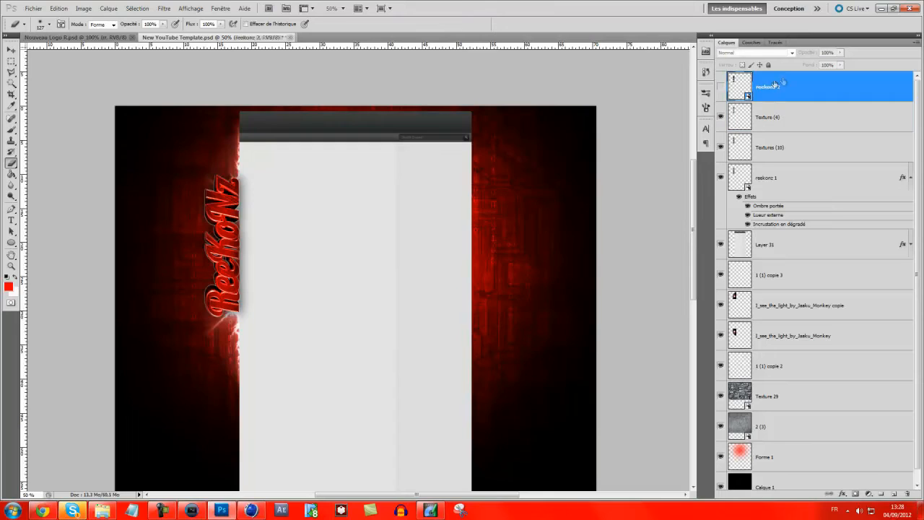
pyautogui.click(720, 86)
pyautogui.click(720, 88)
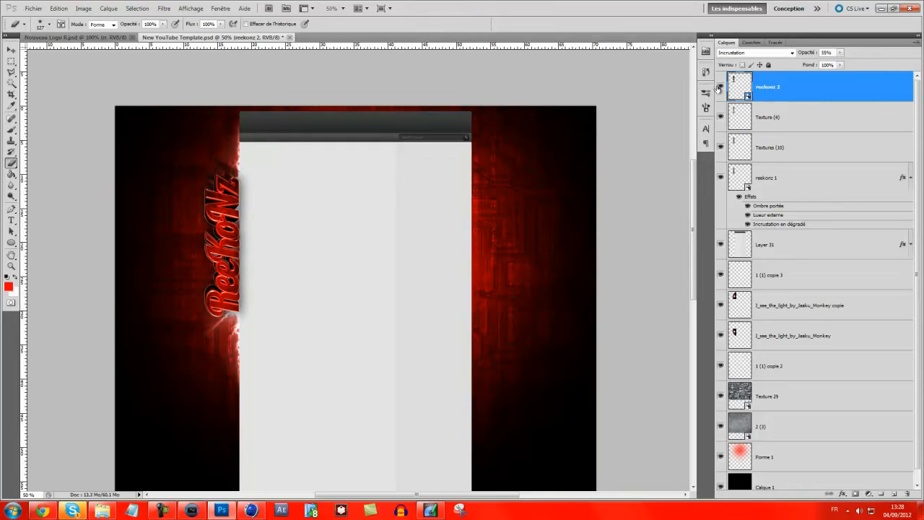
pyautogui.click(720, 88)
pyautogui.click(719, 88)
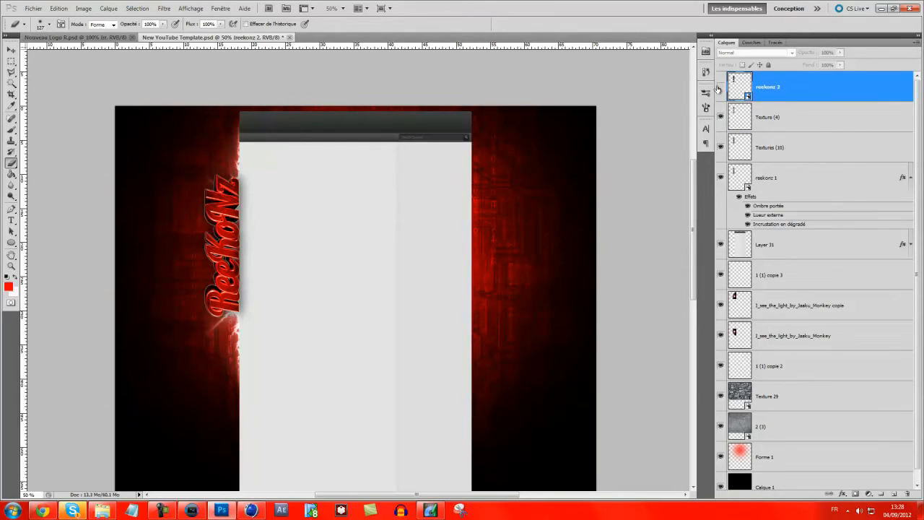
# Undo the texture erasing and the downward move of the lettering and light layers
pyautogui.hotkey('ctrl', 'z')
pyautogui.hotkey('ctrl', 'alt', 'z')
pyautogui.hotkey('ctrl', 'alt', 'z')
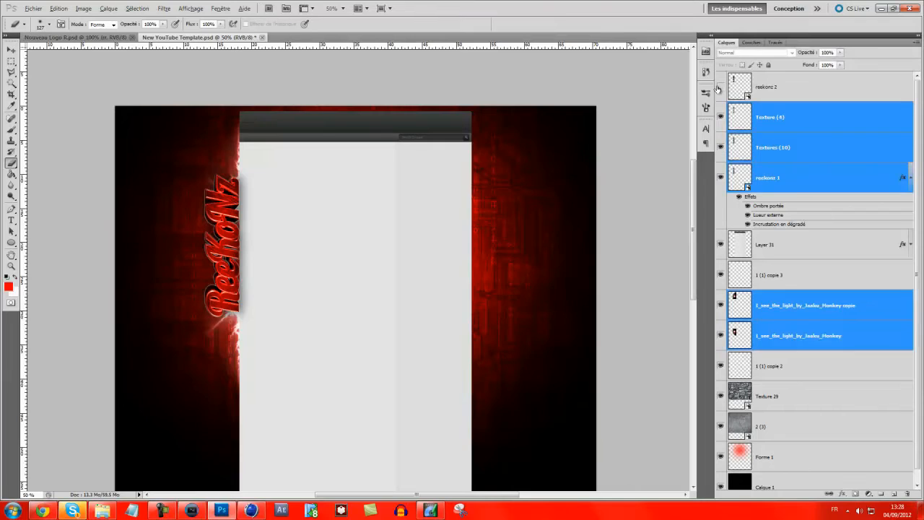
pyautogui.hotkey('ctrl', 'alt', 'z')
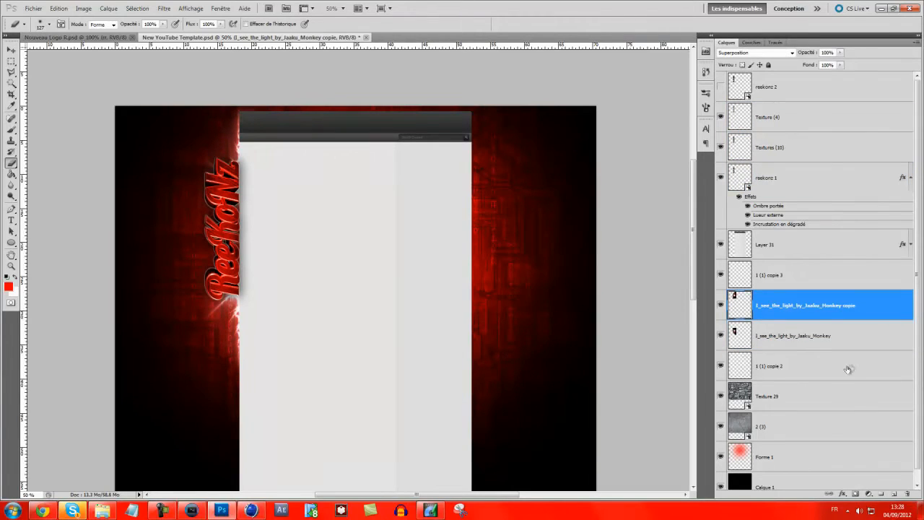
# Move the reekonz 1, reekonz 2, Texture (4), Textures (10) and both I_see_the_light layers slightly down together
pyautogui.keyDown('shift'); pyautogui.click(829, 341); pyautogui.keyUp('shift')
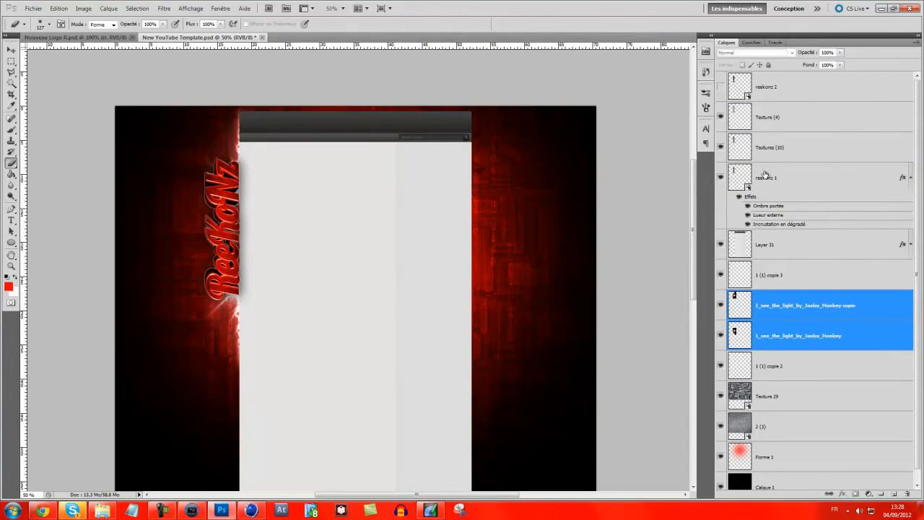
pyautogui.click(766, 174)
pyautogui.keyDown('ctrl'); pyautogui.click(792, 341); pyautogui.keyUp('ctrl')
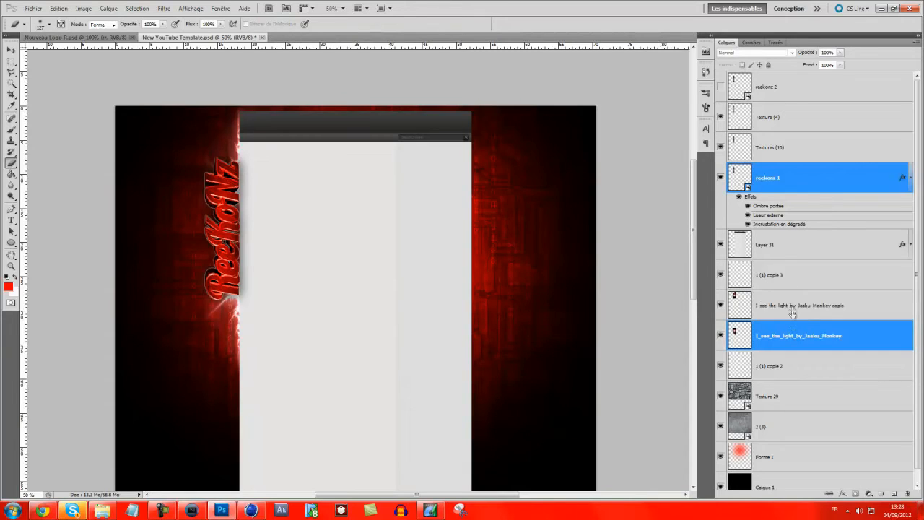
pyautogui.keyDown('ctrl'); pyautogui.click(791, 306); pyautogui.keyUp('ctrl')
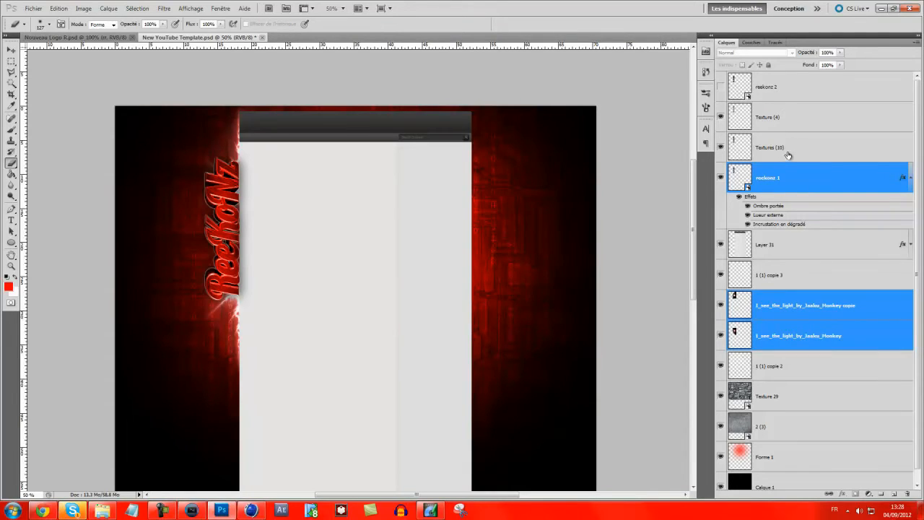
pyautogui.keyDown('ctrl'); pyautogui.click(789, 151); pyautogui.keyUp('ctrl')
pyautogui.keyDown('ctrl'); pyautogui.click(787, 118); pyautogui.keyUp('ctrl')
pyautogui.keyDown('ctrl'); pyautogui.click(787, 88); pyautogui.keyUp('ctrl')
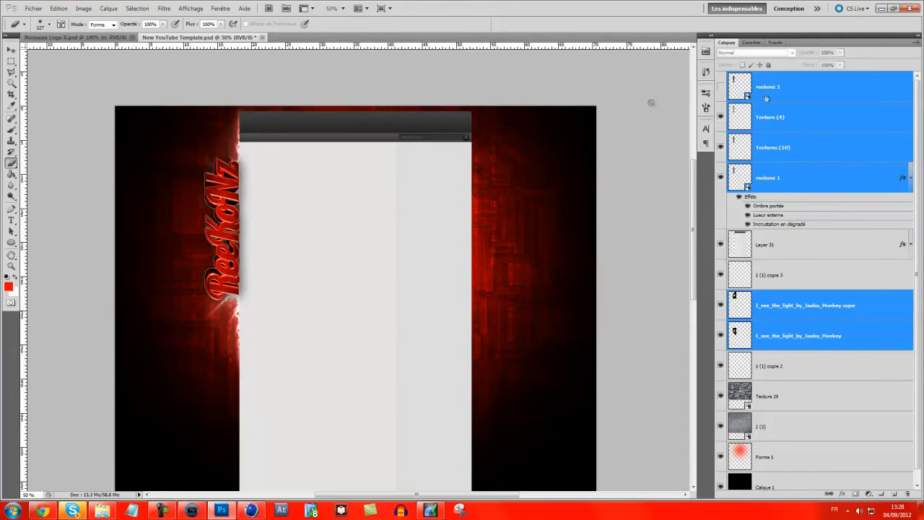
pyautogui.click(11, 48)
pyautogui.moveTo(220, 200); pyautogui.dragTo(217, 212)
# Erase the stray parts of Textures (10) above the lettering, and show the reekonz 2 layer at 35% opacity
pyautogui.click(748, 139)
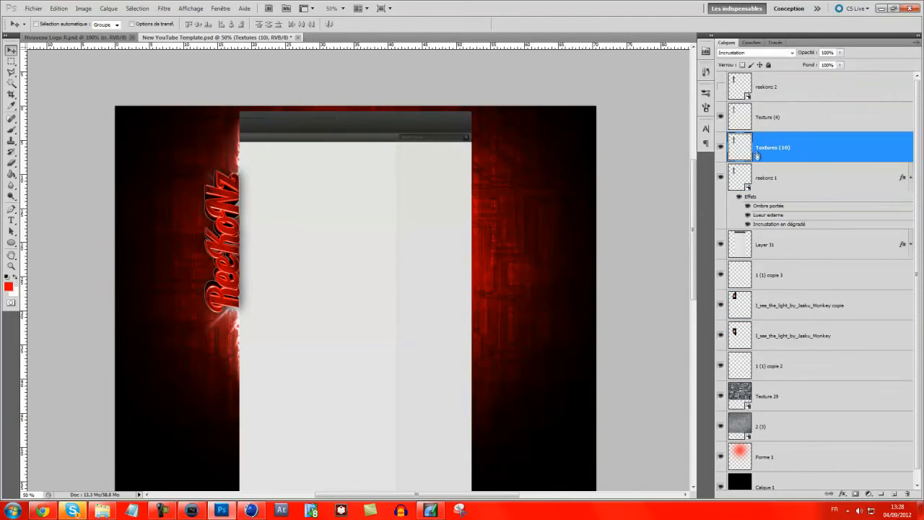
pyautogui.click(12, 163)
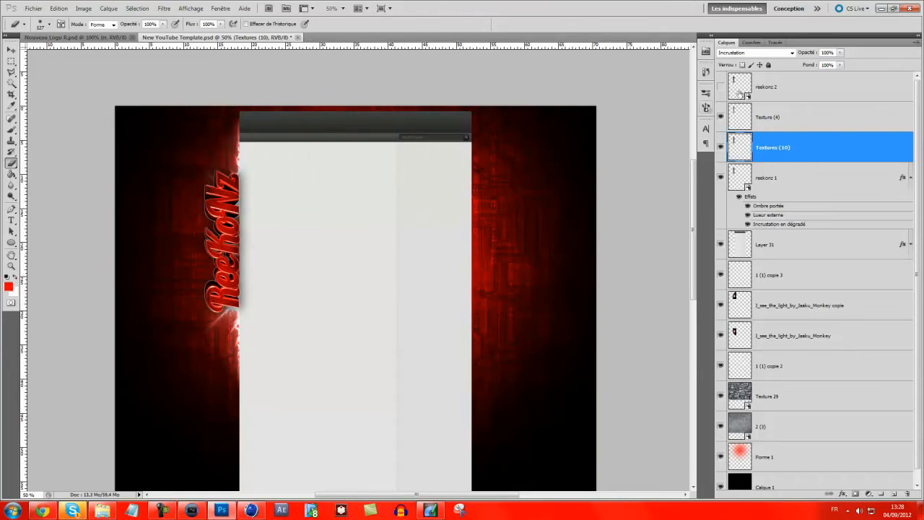
pyautogui.click(805, 91)
pyautogui.click(721, 86)
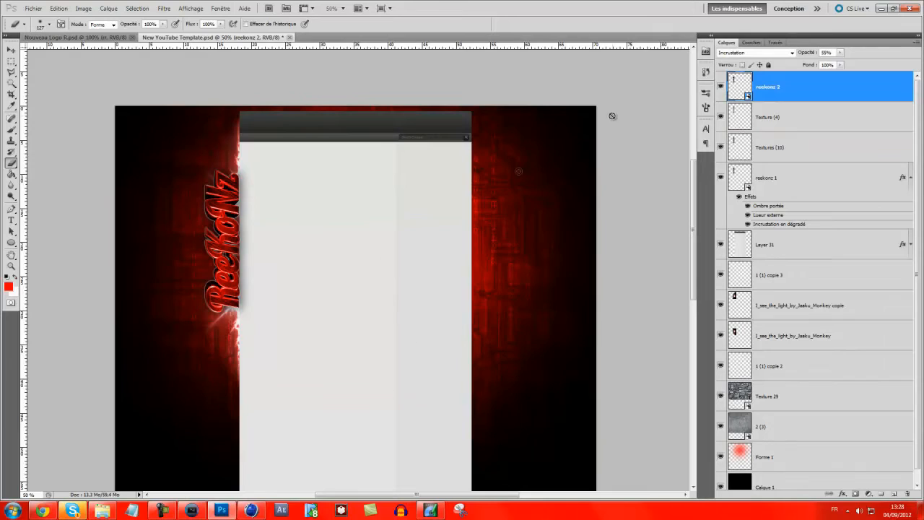
pyautogui.click(840, 53)
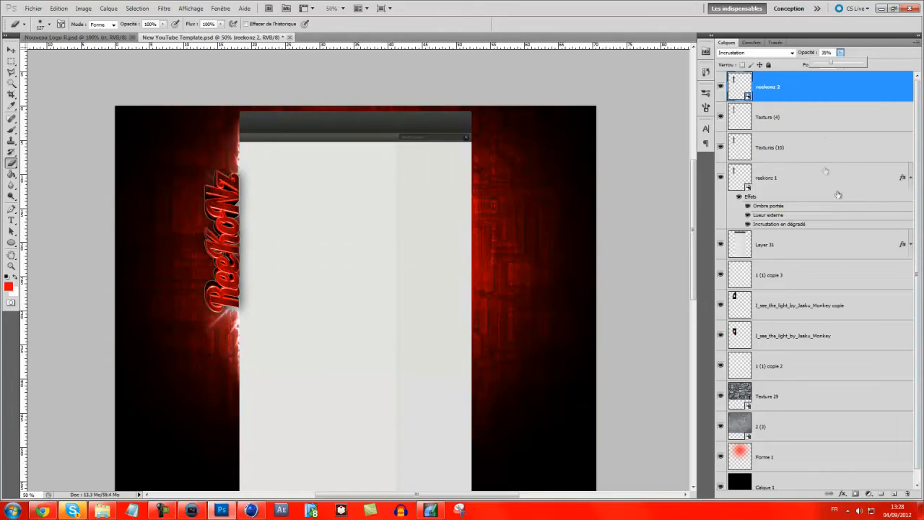
# Import the 8 (2) smoke image over the lower part of the ReeKoNz lettering and blend it with Superposition
pyautogui.click(33, 8)
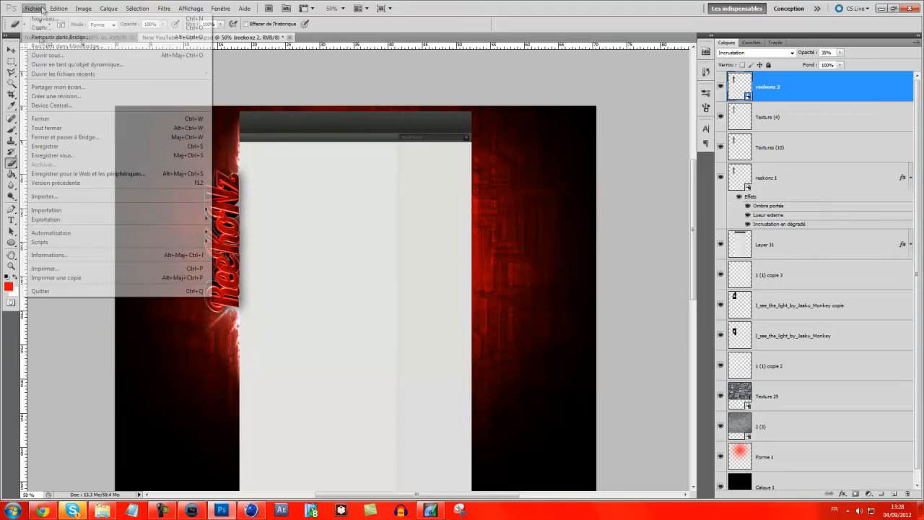
pyautogui.click(65, 196)
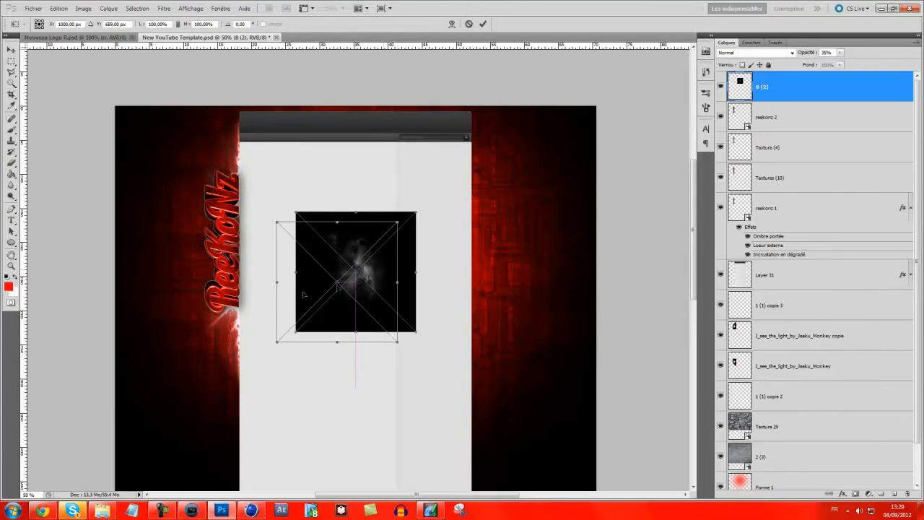
pyautogui.moveTo(384, 272); pyautogui.dragTo(240, 293)
pyautogui.press('Return')
pyautogui.click(759, 52)
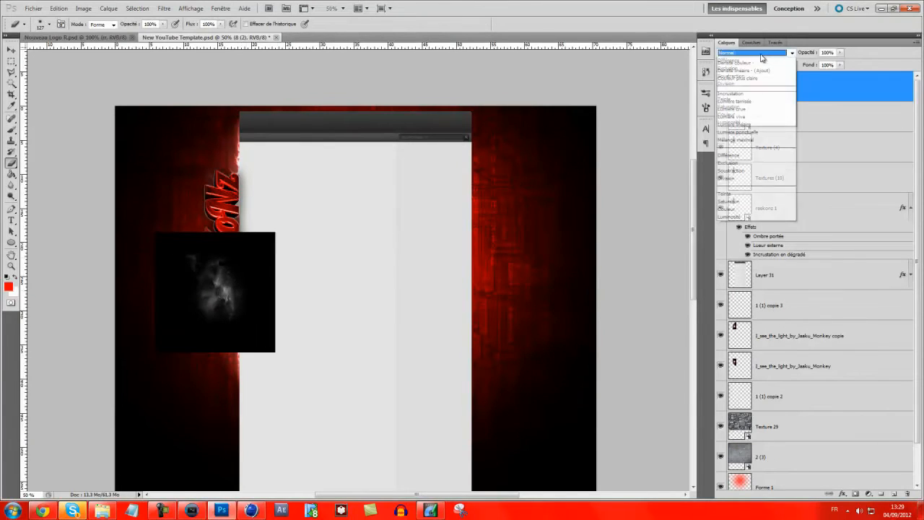
pyautogui.click(746, 139)
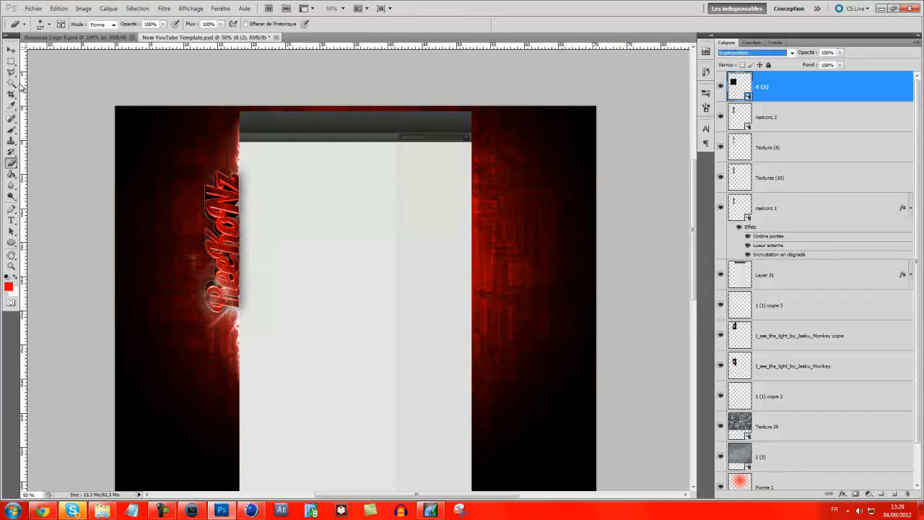
# Place the 8 (2) layer directly below reekonz 1 in the layer order and adjust its position behind the lettering
pyautogui.click(11, 50)
pyautogui.moveTo(184, 293); pyautogui.dragTo(204, 317)
pyautogui.moveTo(834, 102); pyautogui.dragTo(794, 250)
pyautogui.moveTo(216, 299); pyautogui.dragTo(218, 298)
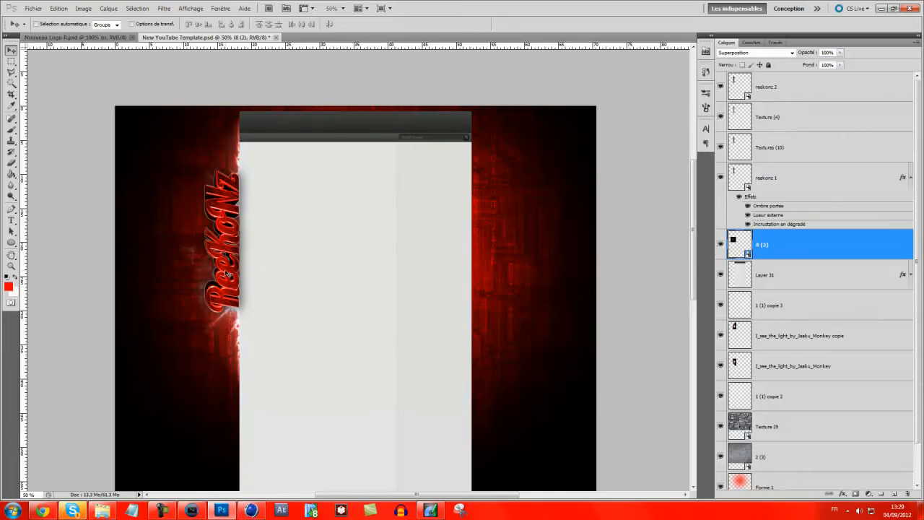
# Duplicate the 8 (2) layer twice, flip one copy horizontally beside the upper letters, and move the other copy up behind the middle letters
pyautogui.hotkey('ctrl', 'j')
pyautogui.hotkey('ctrl', 'j')
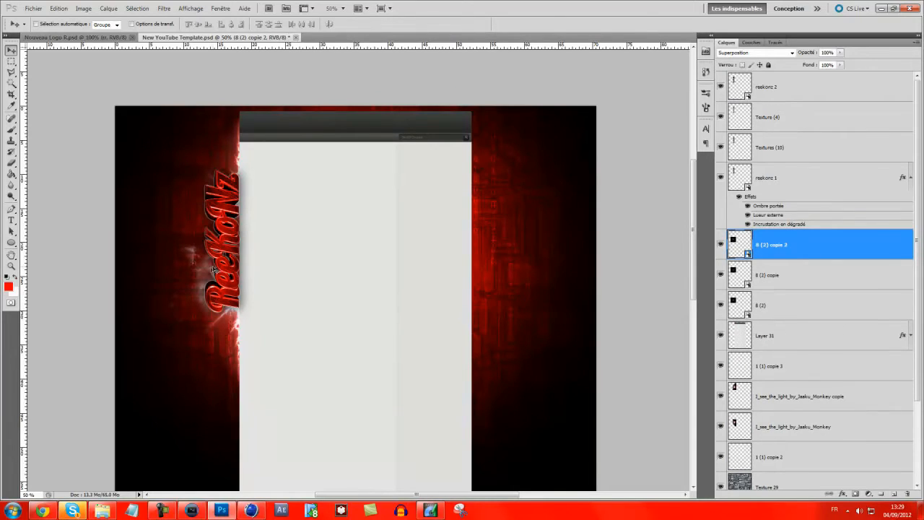
pyautogui.moveTo(211, 270); pyautogui.dragTo(213, 207)
pyautogui.hotkey('ctrl', 't')
pyautogui.rightClick(211, 205)
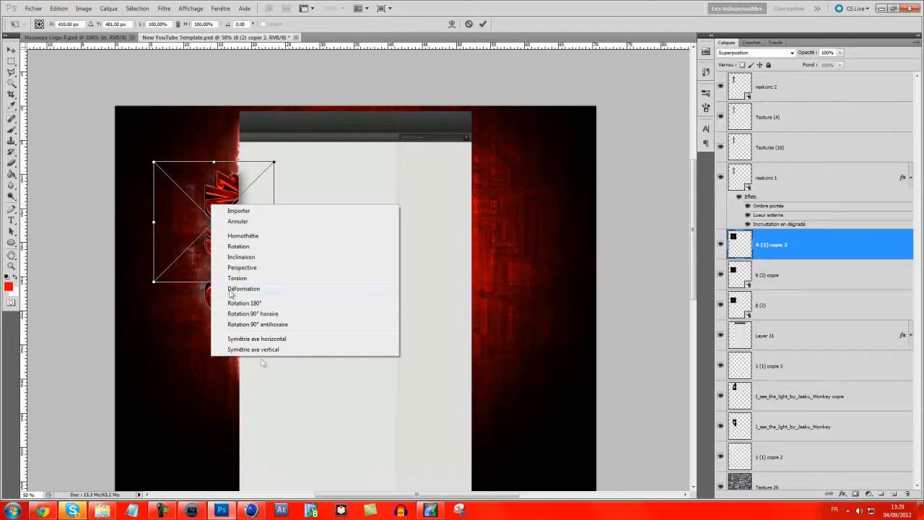
pyautogui.click(272, 339)
pyautogui.press('Return')
pyautogui.moveTo(203, 246); pyautogui.dragTo(201, 203)
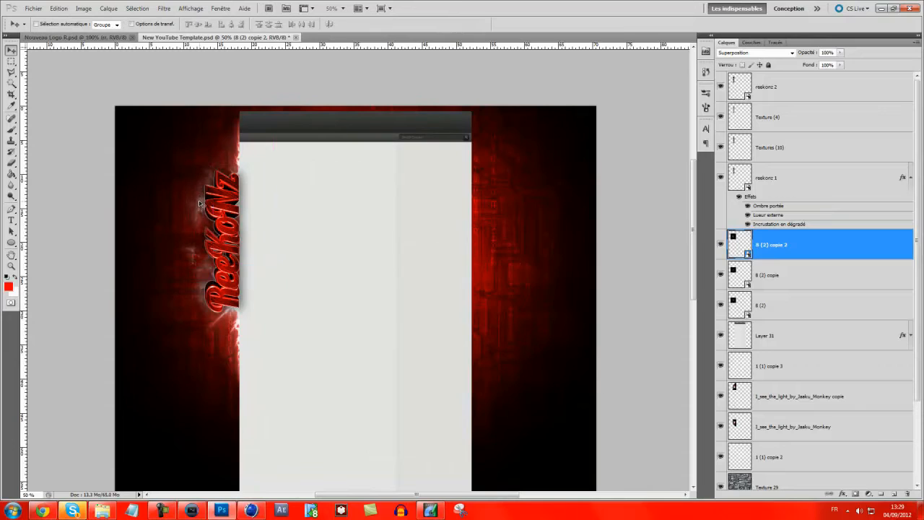
pyautogui.click(794, 277)
pyautogui.moveTo(224, 274); pyautogui.dragTo(229, 242)
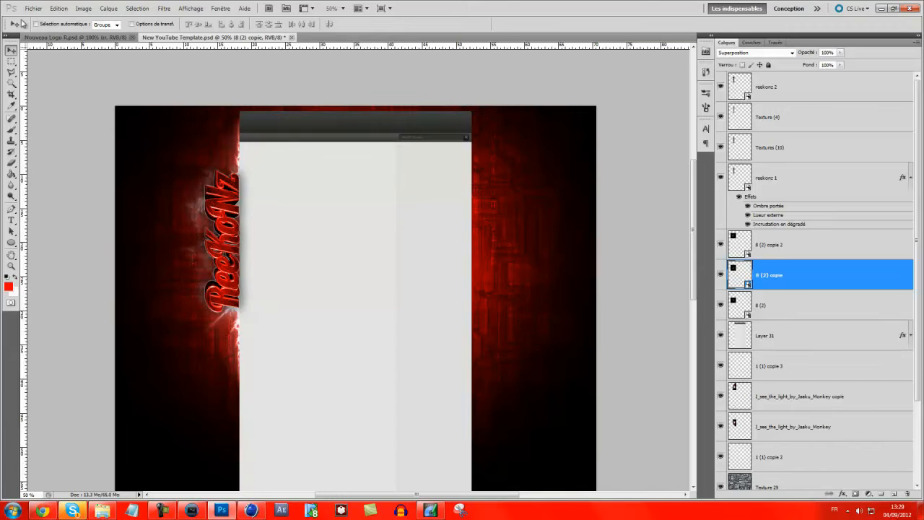
# Import light image 4 from folder 3 and place it over the page template at its original size
pyautogui.click(33, 8)
pyautogui.click(113, 195)
pyautogui.doubleClick(128, 61)
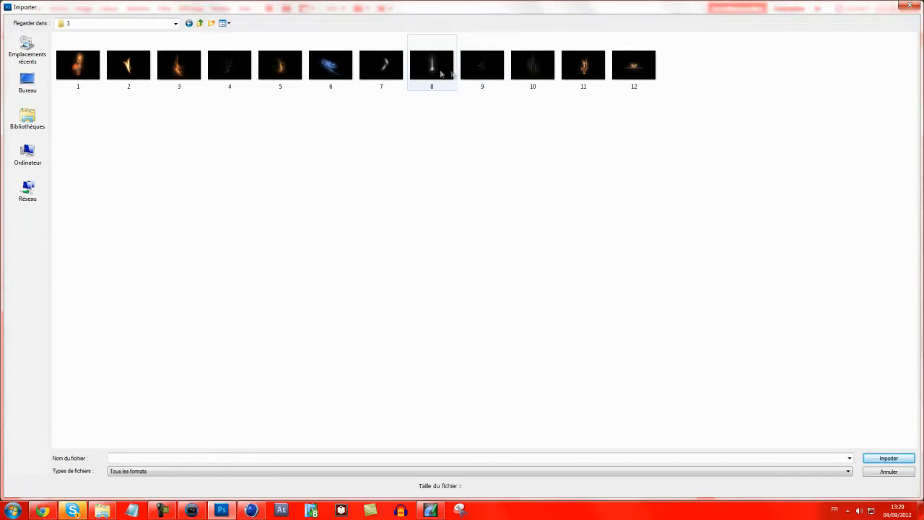
pyautogui.press('Escape')
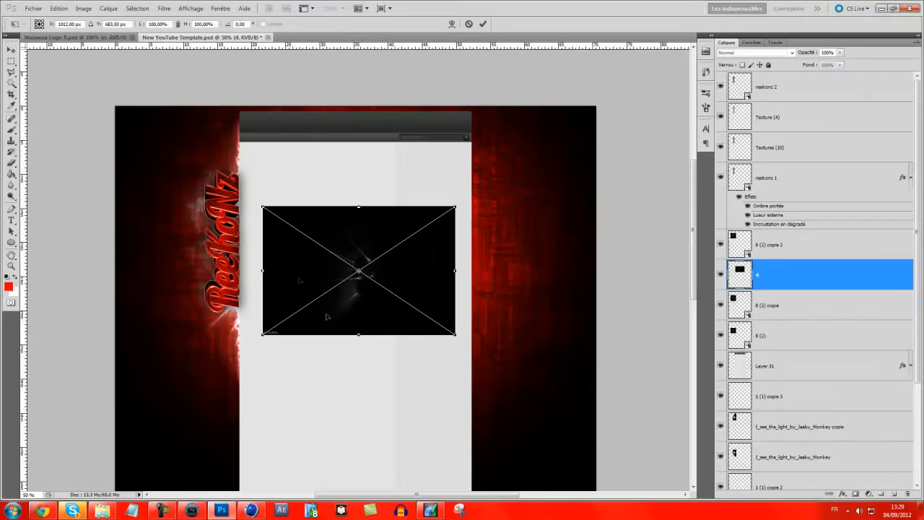
pyautogui.press('Return')
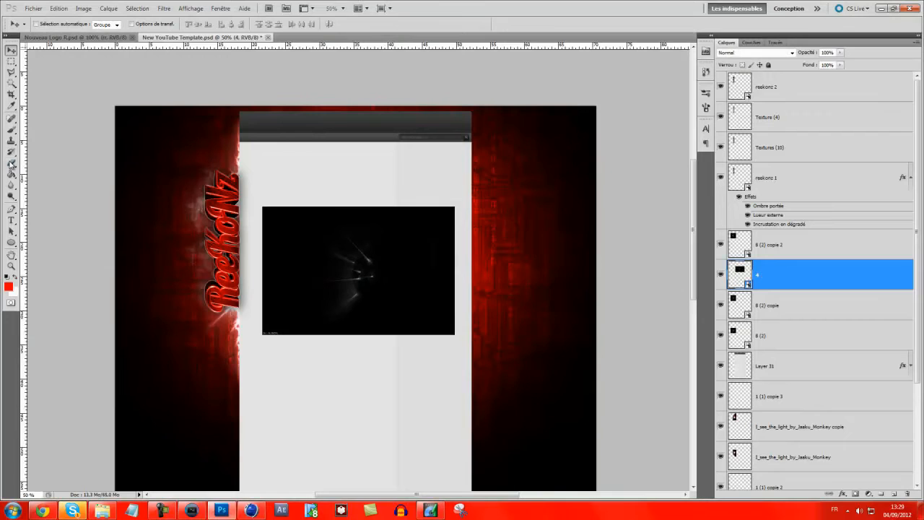
# Rasterize layer 4 and erase the small watermark in the image's lower-left corner
pyautogui.click(11, 164)
pyautogui.click(281, 347)
pyautogui.press('Return')
pyautogui.moveTo(254, 330); pyautogui.dragTo(270, 335)
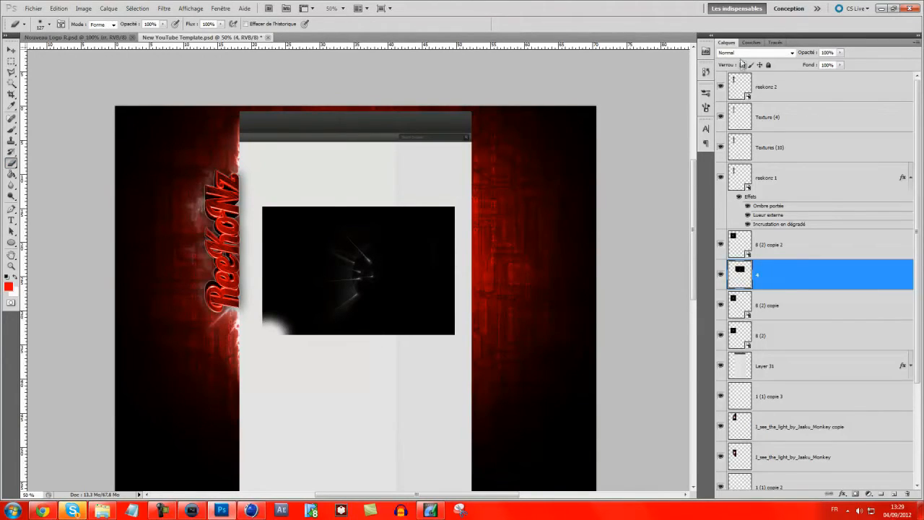
# Blend layer 4 with Superposition and move its light rays behind the lower part of the ReeKoNz lettering
pyautogui.click(754, 52)
pyautogui.click(751, 149)
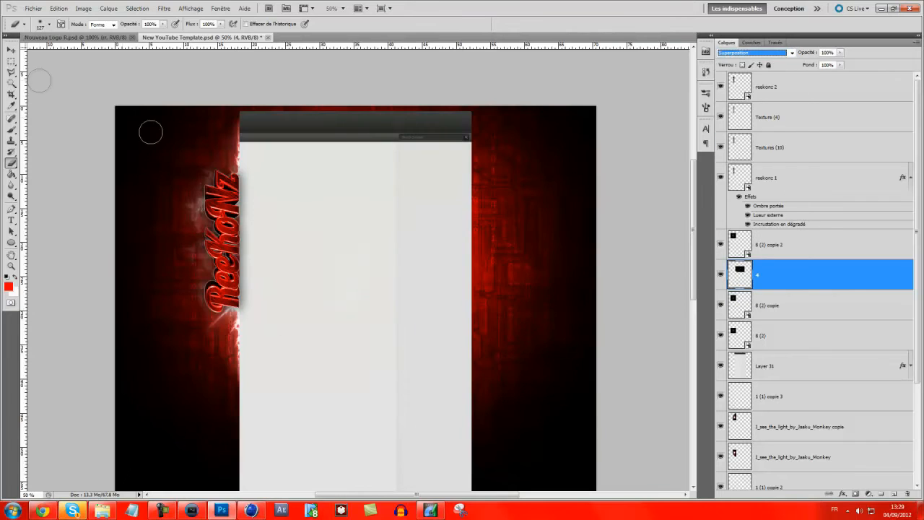
pyautogui.click(10, 50)
pyautogui.moveTo(375, 288)
pyautogui.mouseDown()
pyautogui.moveTo(261, 253)
pyautogui.moveTo(207, 253)
pyautogui.moveTo(217, 336)
pyautogui.moveTo(229, 309)
pyautogui.mouseUp()
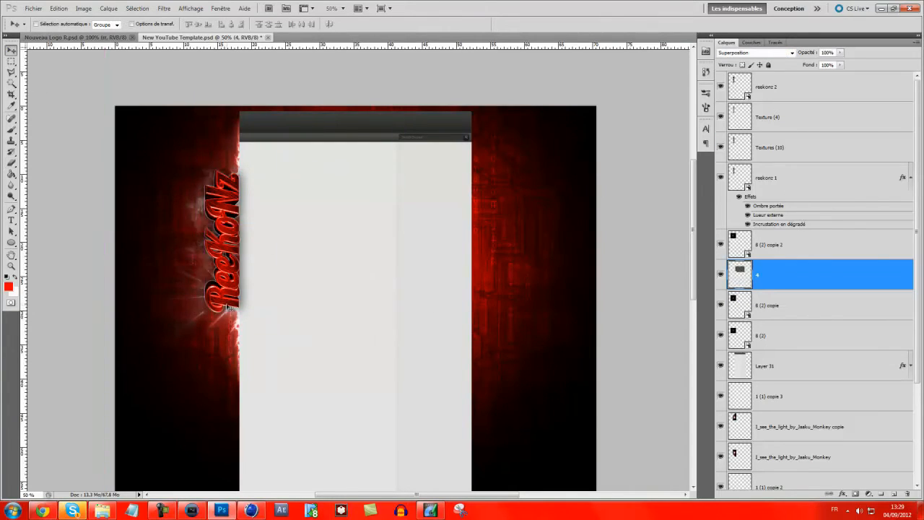
# Rotate layer 4 slightly and fine-tune its position so the rays spread out from the lower letters
pyautogui.hotkey('ctrl', 't')
pyautogui.moveTo(273, 353); pyautogui.dragTo(412, 380)
pyautogui.moveTo(254, 315); pyautogui.dragTo(260, 314)
pyautogui.moveTo(305, 221); pyautogui.dragTo(290, 238)
pyautogui.press('Return')
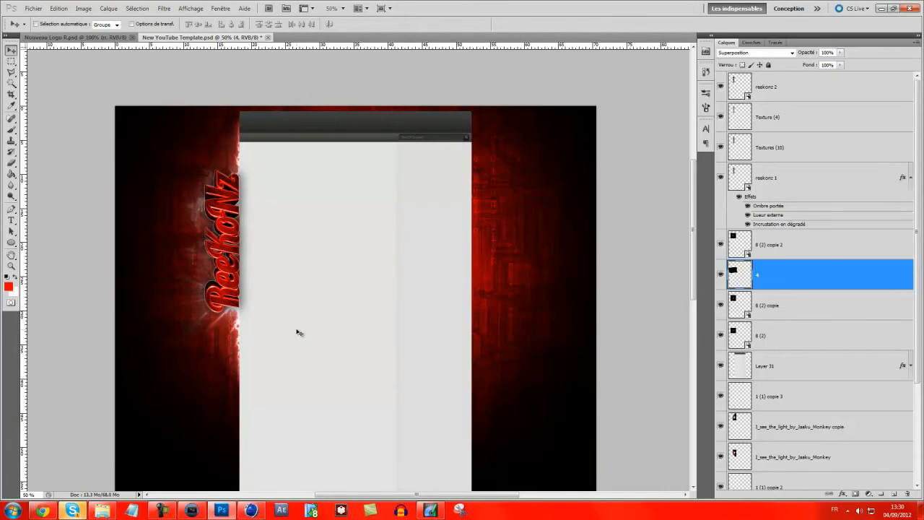
# Duplicate layer 4 twice and move 4 copie 2 up behind the upper letters
pyautogui.hotkey('ctrl', 'j')
pyautogui.hotkey('ctrl', 'j')
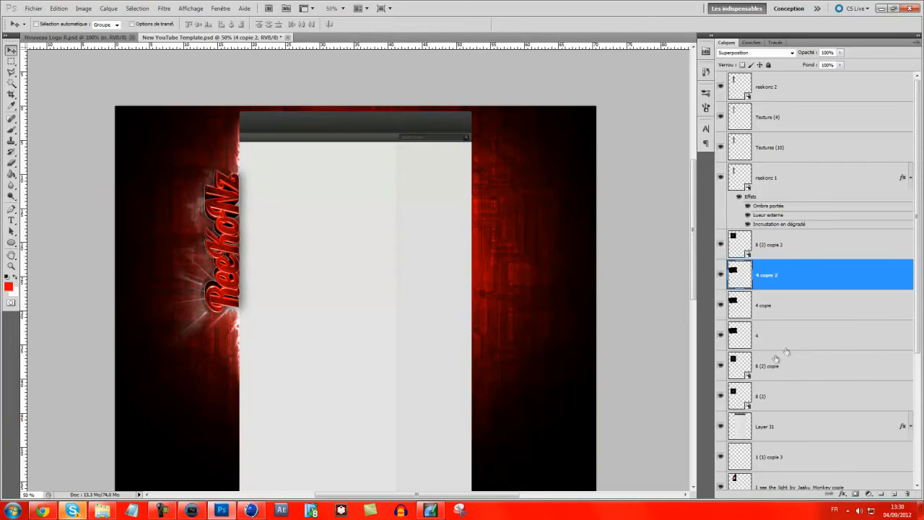
pyautogui.moveTo(227, 291); pyautogui.dragTo(191, 191)
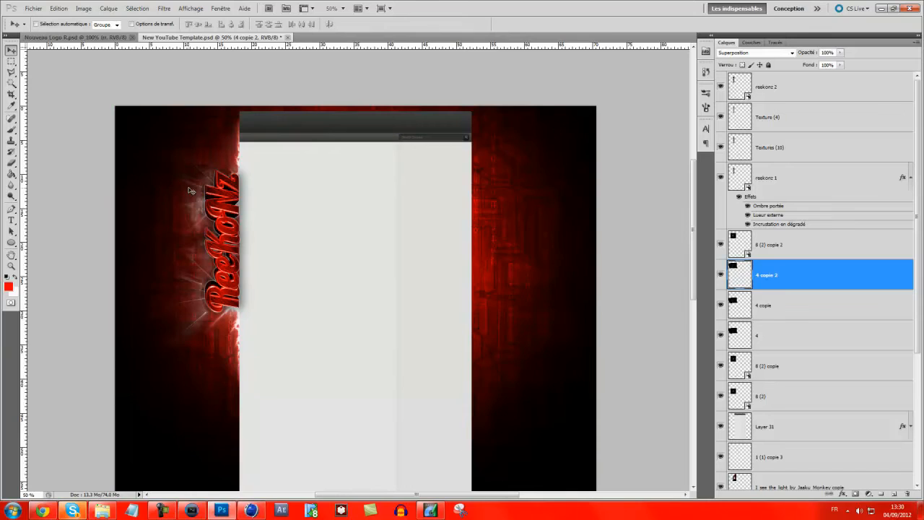
# Rotate 4 copie 2 by about 17.76° and shift it slightly up and right, closer to the upper letters
pyautogui.hotkey('ctrl', 't')
pyautogui.moveTo(358, 291); pyautogui.dragTo(309, 275)
pyautogui.moveTo(253, 221); pyautogui.dragTo(305, 276)
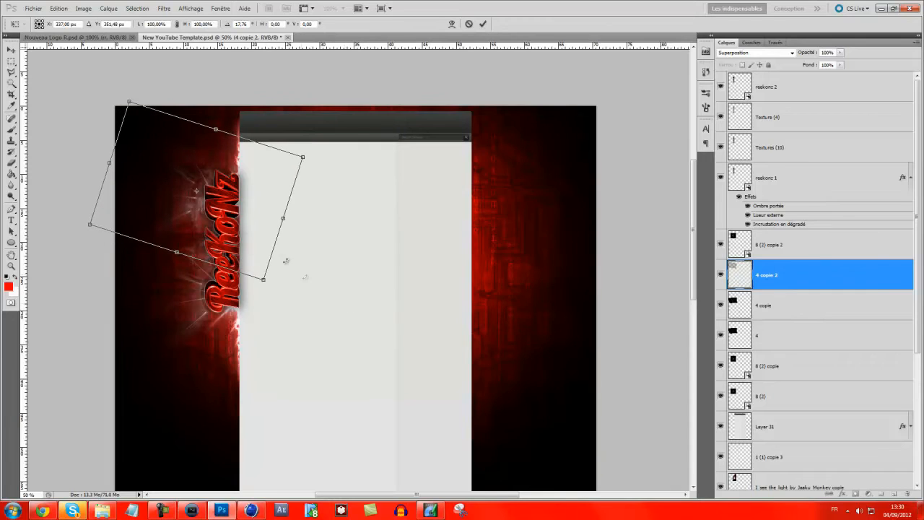
pyautogui.moveTo(263, 227); pyautogui.dragTo(270, 218)
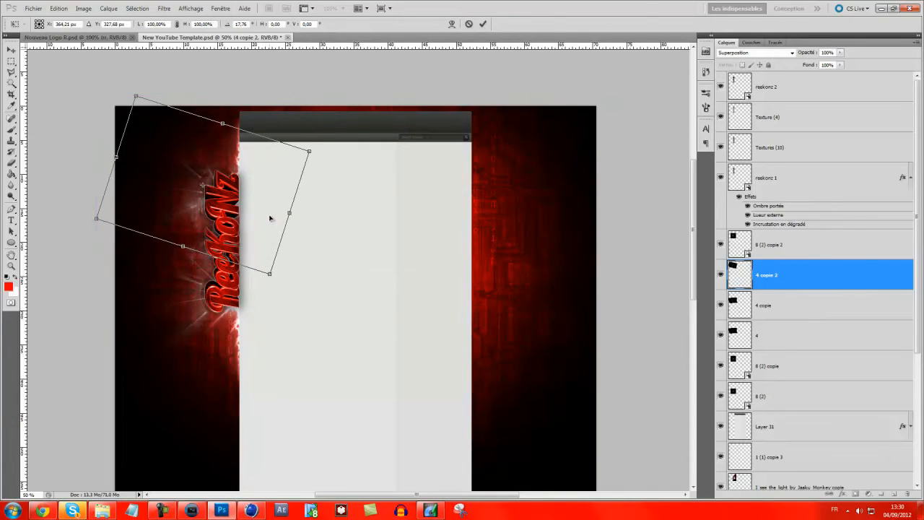
pyautogui.press('Return')
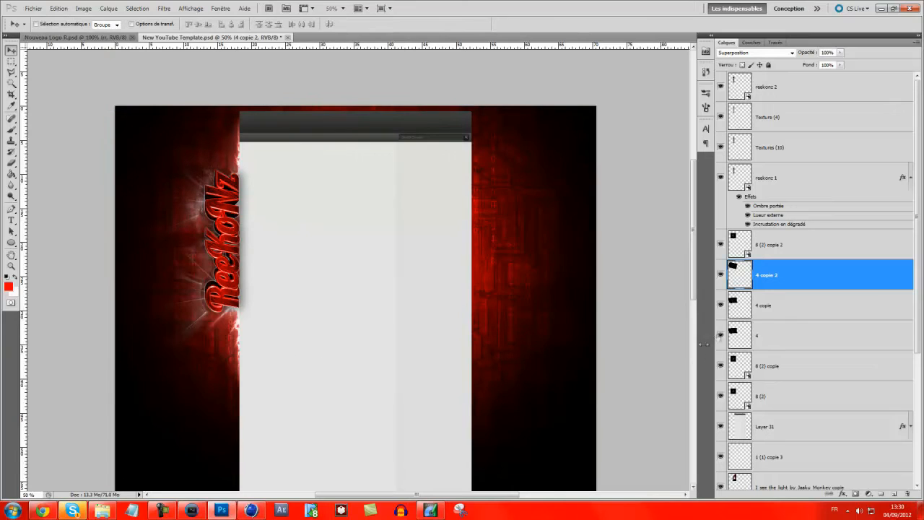
# Move the 4 copie layer up behind the middle letters of the lettering
pyautogui.click(756, 312)
pyautogui.moveTo(223, 302); pyautogui.dragTo(216, 257)
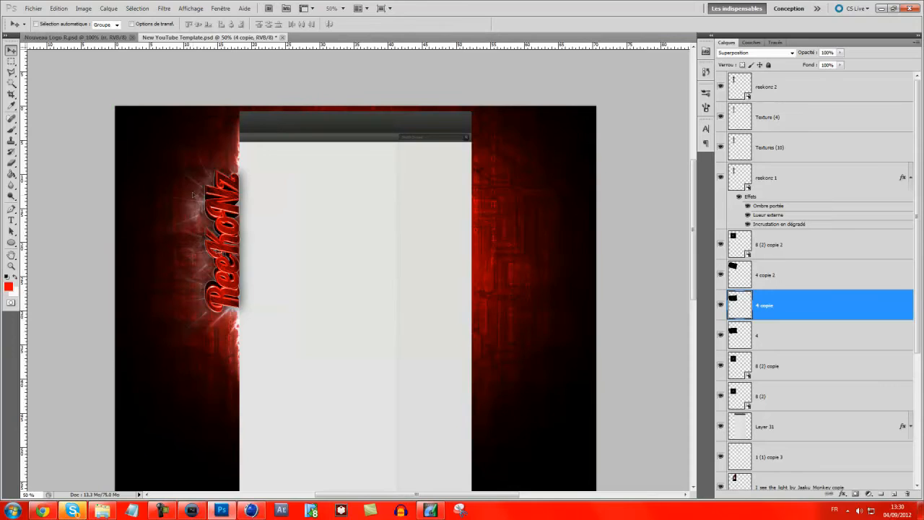
# Browse the Stuff Tuto n°2, Light Pack and Immagini folders for another light image to import
pyautogui.click(27, 8)
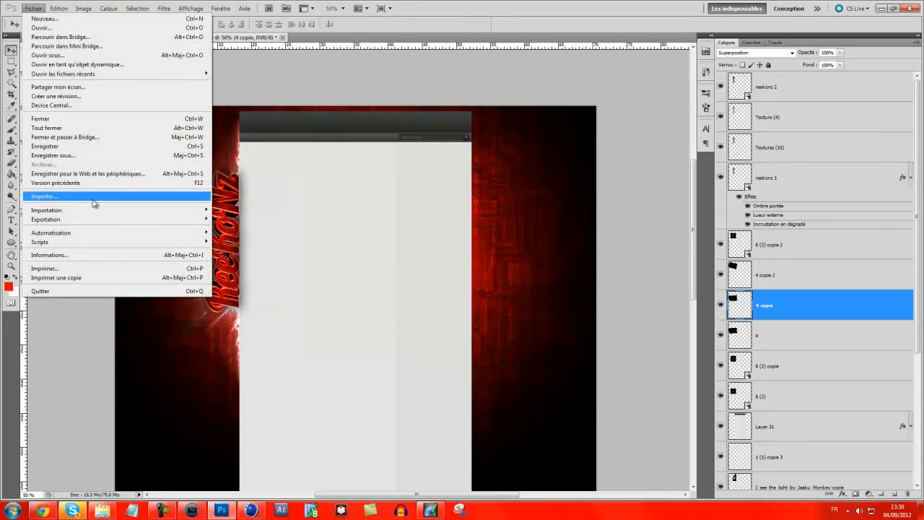
pyautogui.click(43, 195)
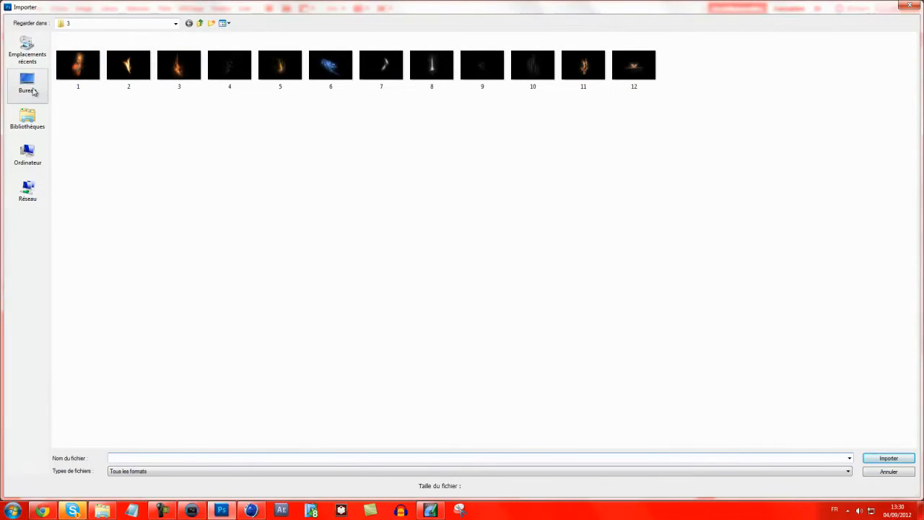
pyautogui.click(201, 23)
pyautogui.click(201, 23)
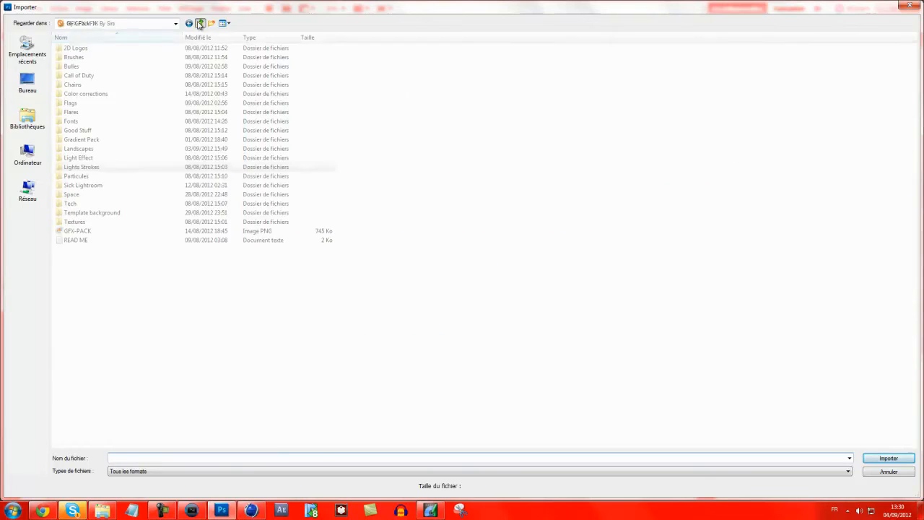
pyautogui.doubleClick(635, 134)
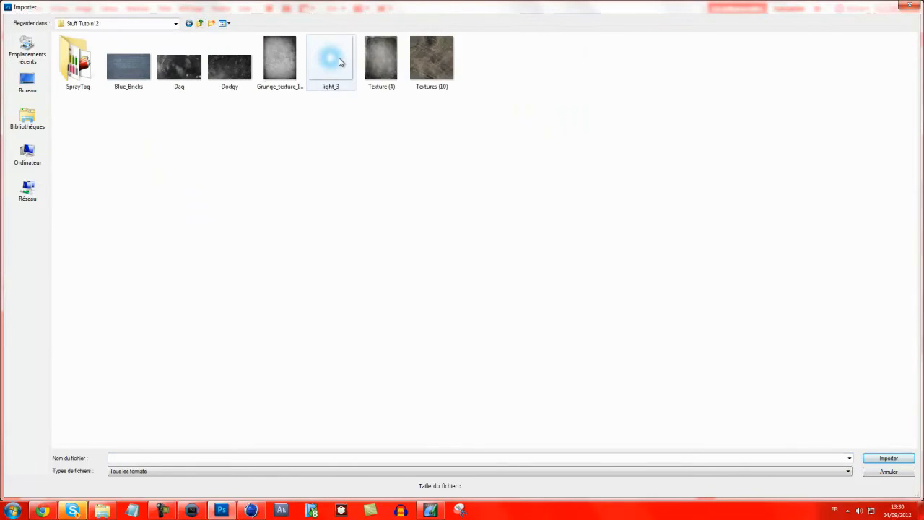
pyautogui.click(201, 23)
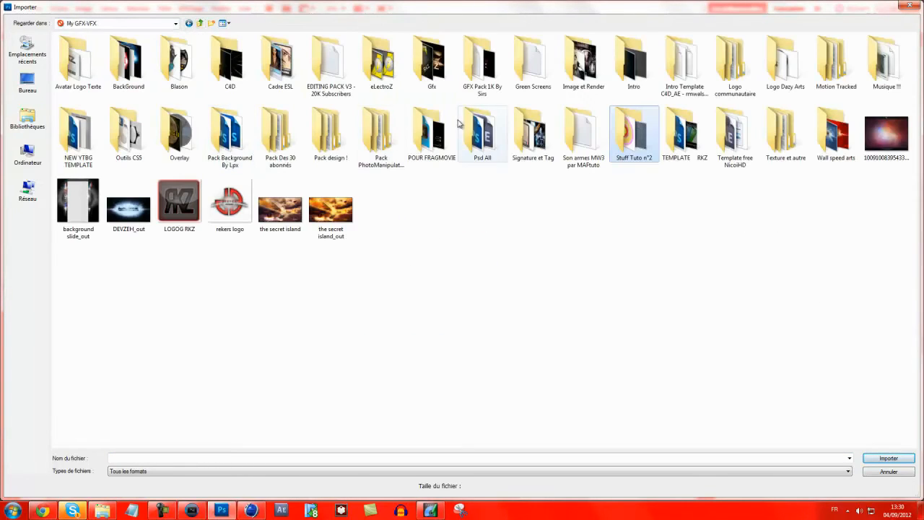
pyautogui.click(787, 133)
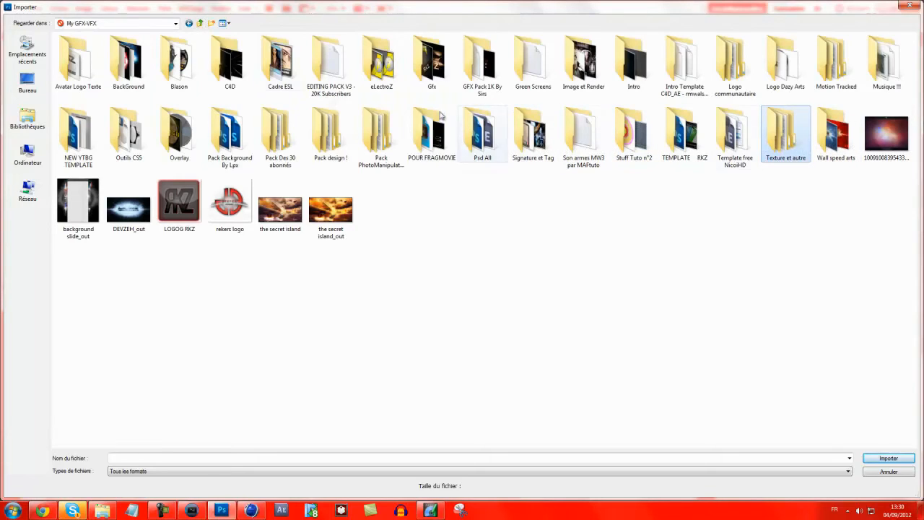
pyautogui.doubleClick(787, 134)
pyautogui.doubleClick(128, 69)
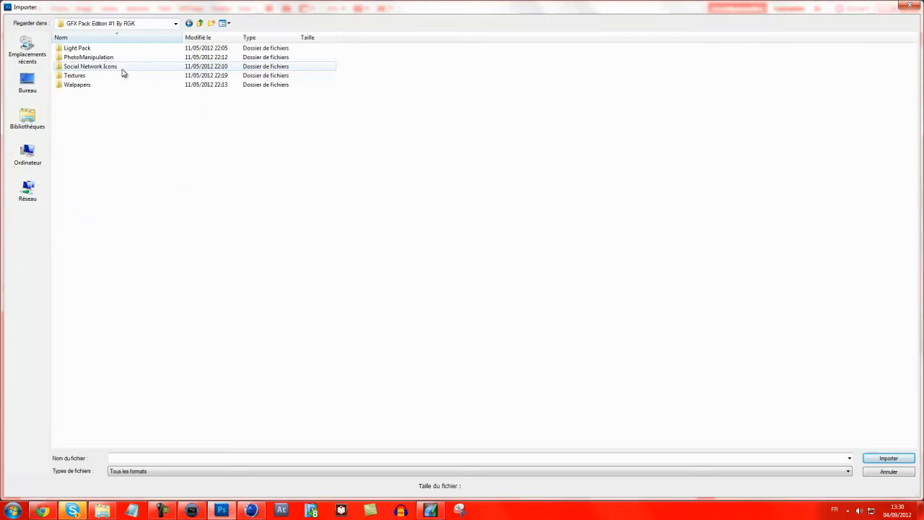
pyautogui.doubleClick(120, 49)
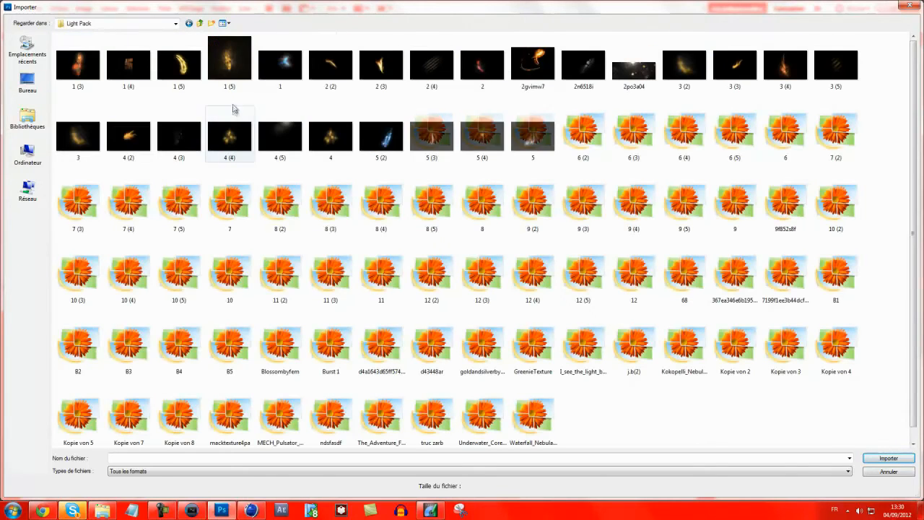
pyautogui.click(201, 23)
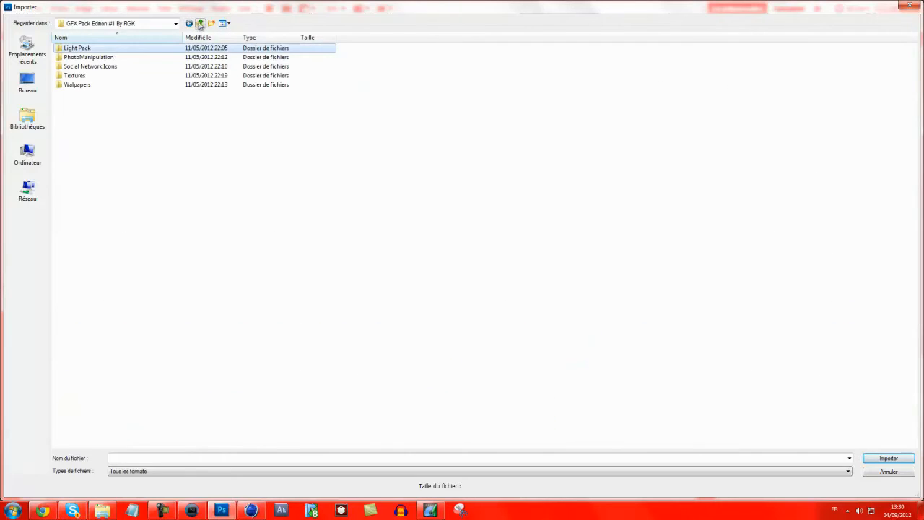
pyautogui.click(201, 24)
pyautogui.doubleClick(78, 75)
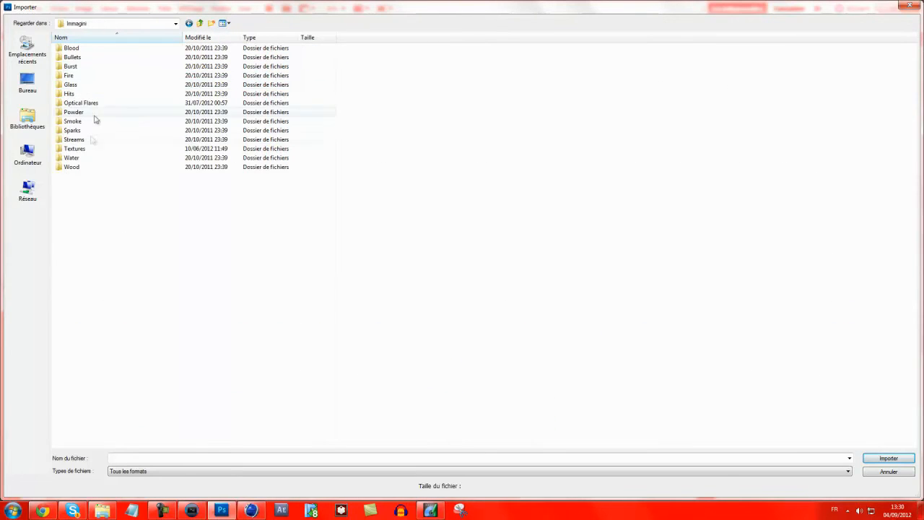
pyautogui.click(201, 23)
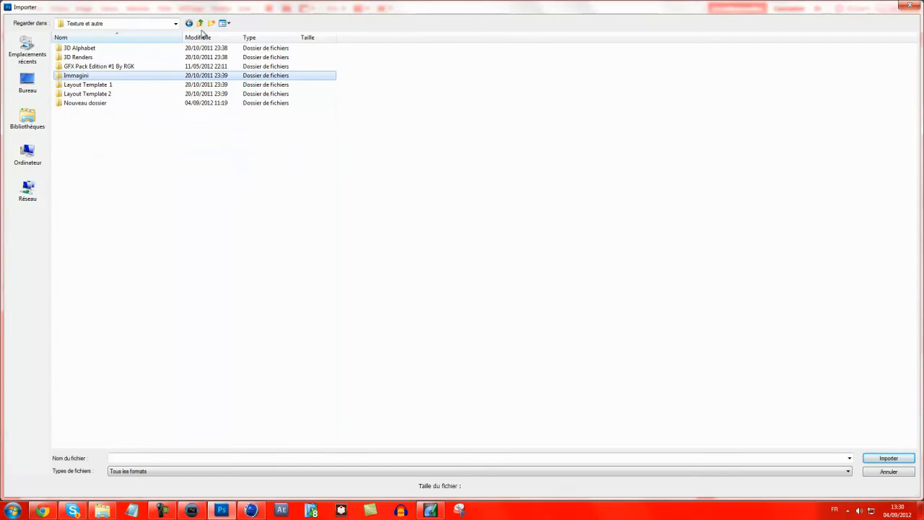
pyautogui.click(200, 24)
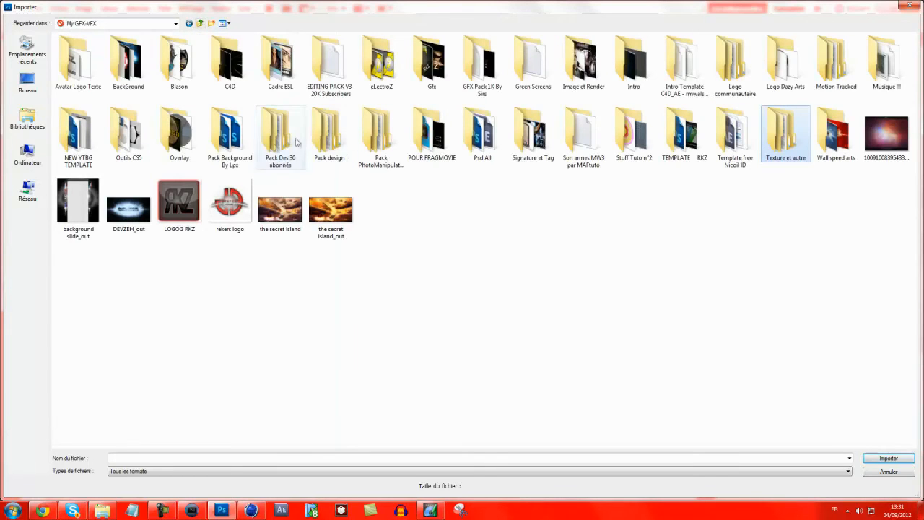
# Look through the Lights and More folders of Pack design ! and import light_3 from More
pyautogui.doubleClick(340, 133)
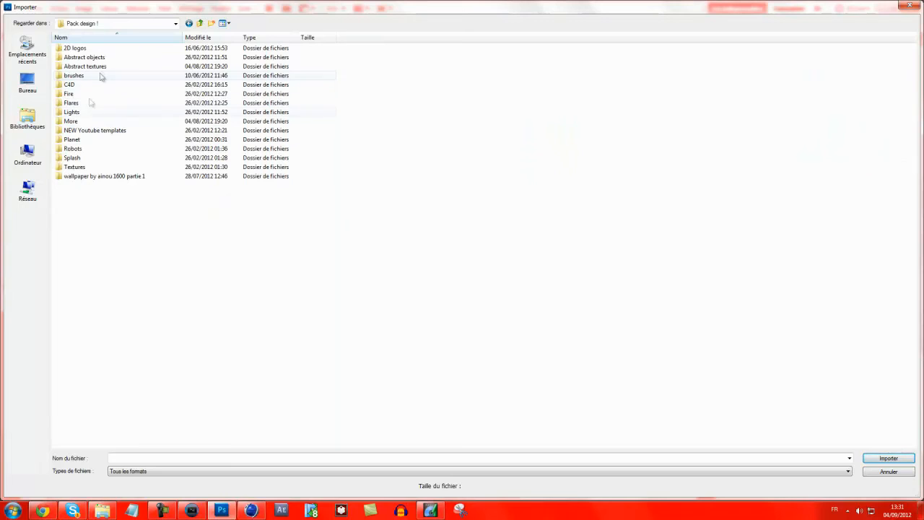
pyautogui.doubleClick(72, 111)
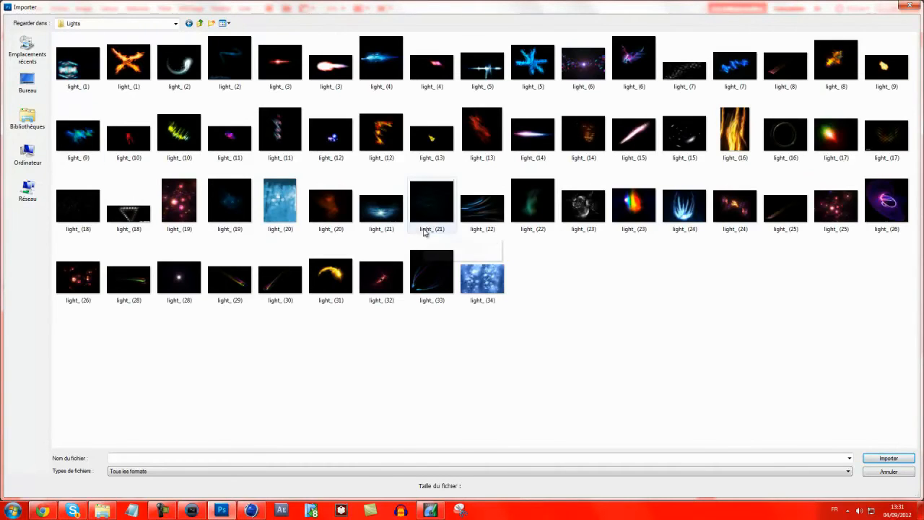
pyautogui.click(200, 24)
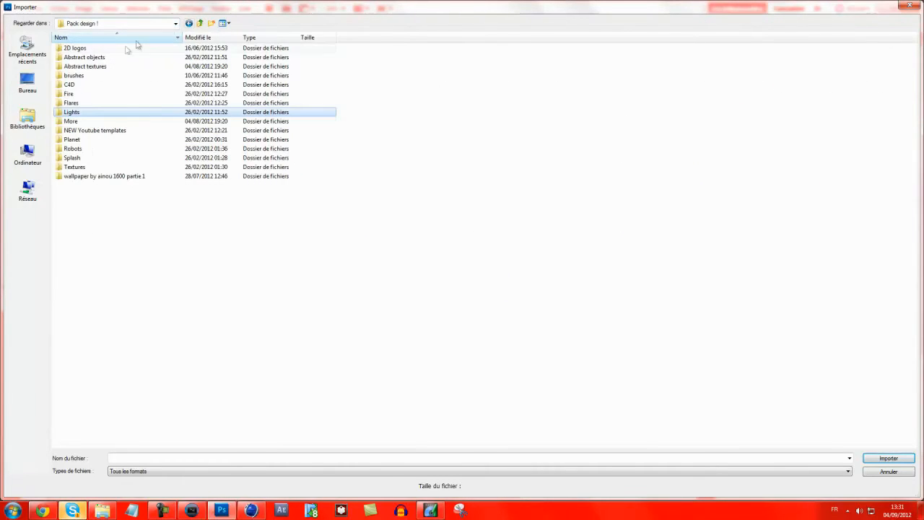
pyautogui.doubleClick(108, 121)
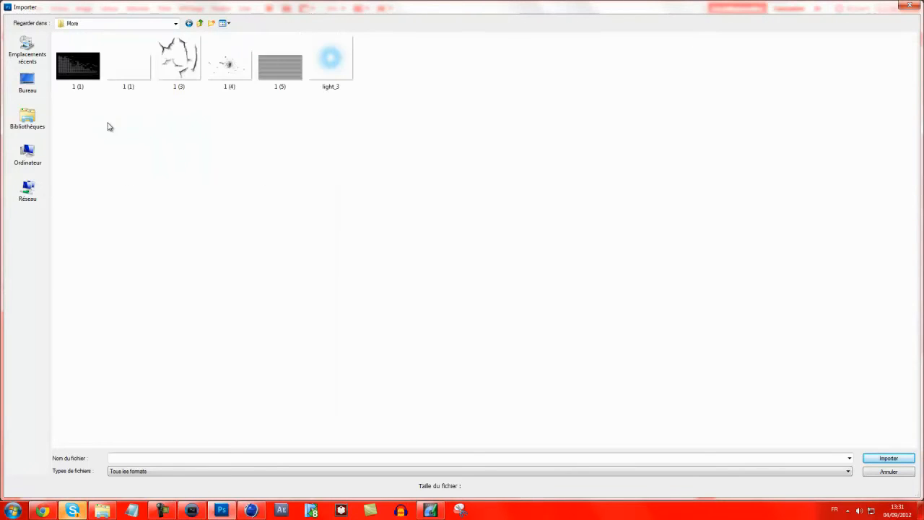
pyautogui.click(335, 62)
pyautogui.doubleClick(335, 62)
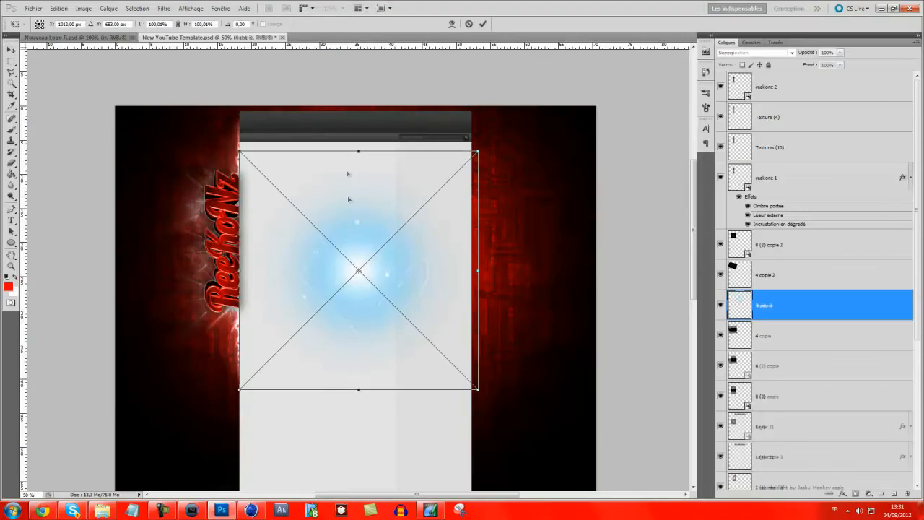
# Place light_3 behind the ReeKoNz lettering and rotate it -90°
pyautogui.moveTo(376, 282); pyautogui.dragTo(229, 284)
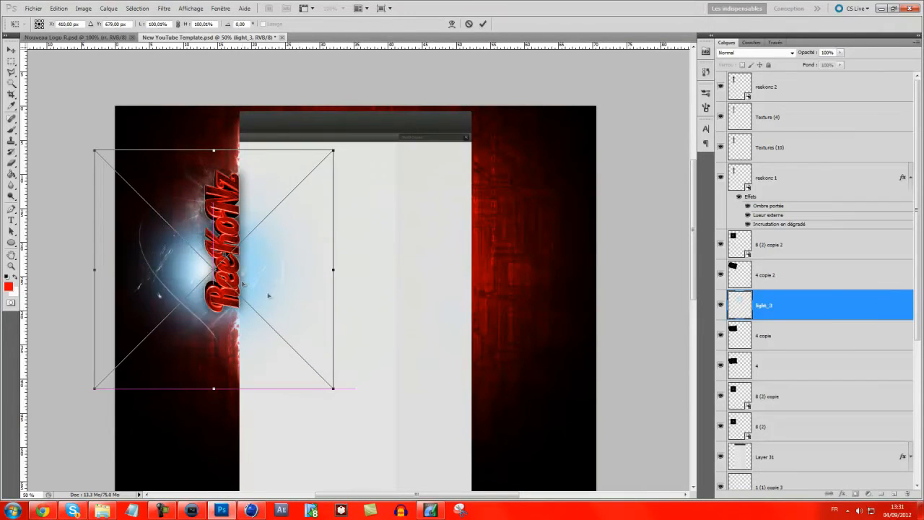
pyautogui.moveTo(413, 412); pyautogui.dragTo(332, 144)
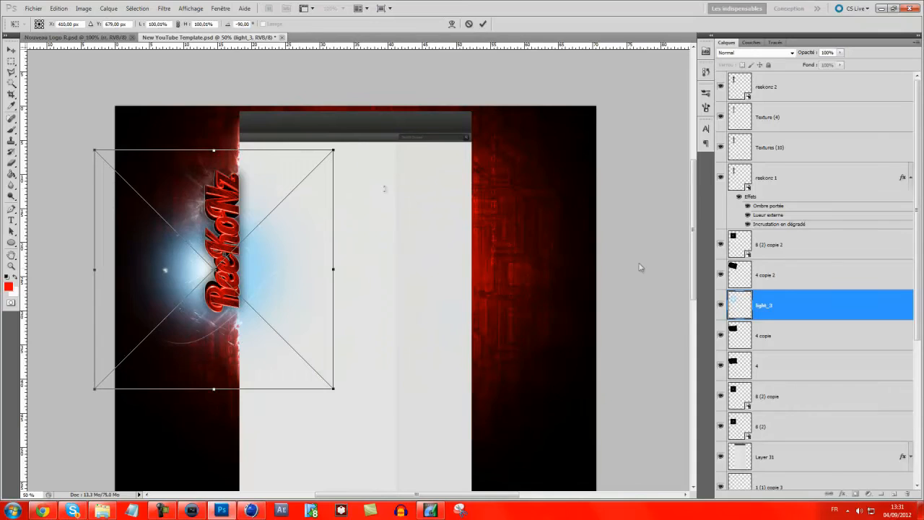
pyautogui.press('Return')
# Place the light_3 layer directly below Layer 31 in the layer order and shift the glow slightly up beside the lettering
pyautogui.scroll(-3, 800, 330)
pyautogui.moveTo(834, 123); pyautogui.dragTo(799, 289)
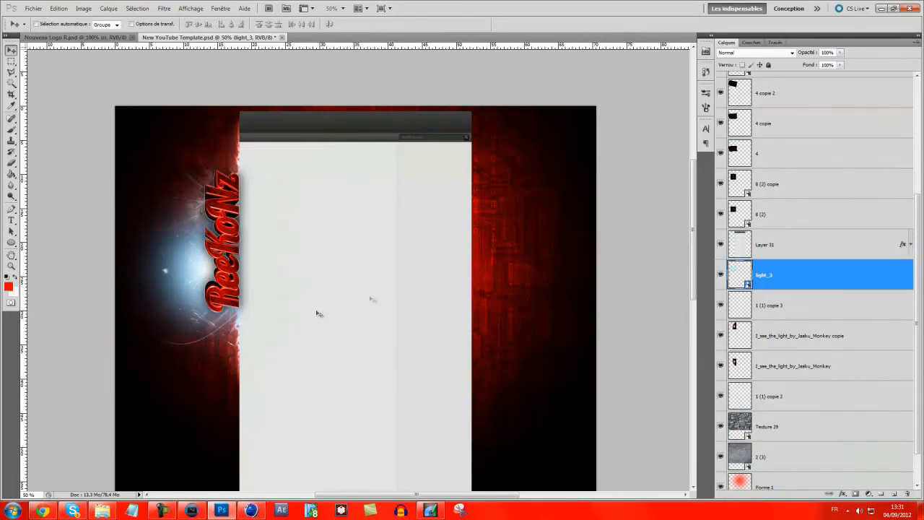
pyautogui.moveTo(187, 274); pyautogui.dragTo(189, 256)
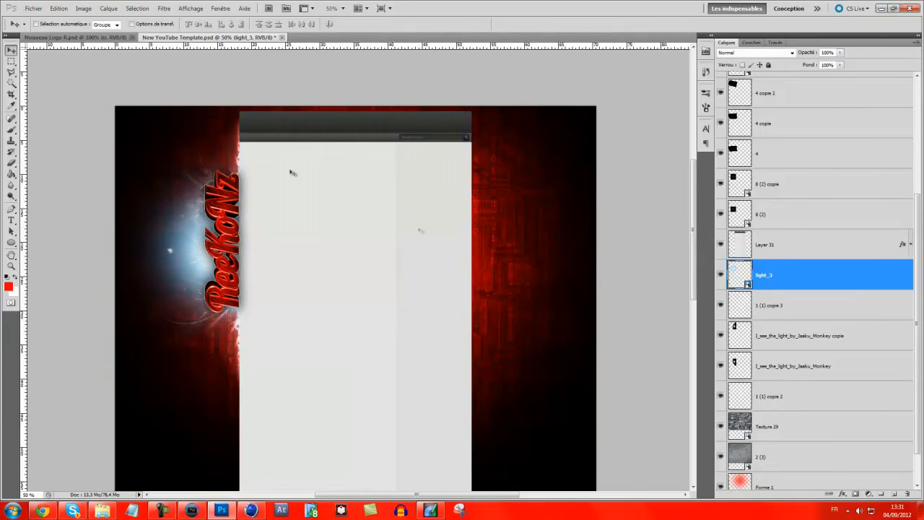
# Rasterize the light_3 layer and shift its hue to +145 with Hue/Saturation
pyautogui.rightClick(804, 279)
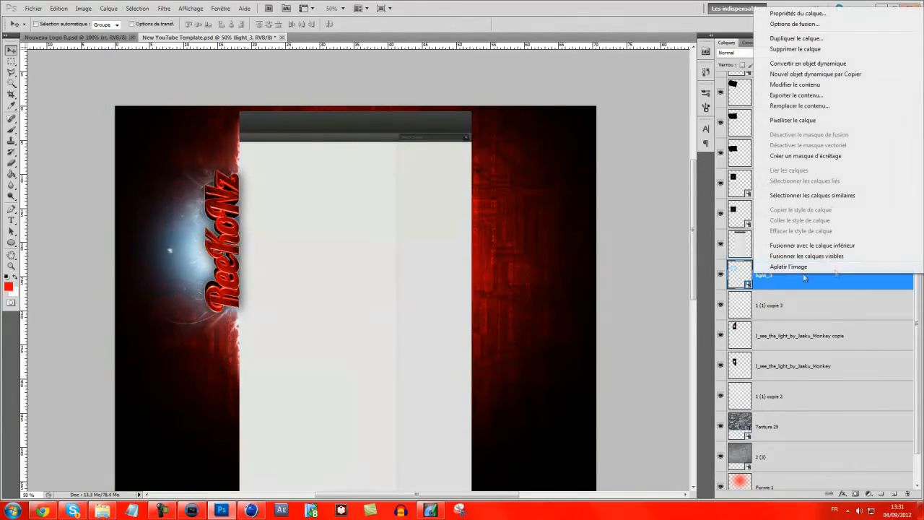
pyautogui.click(804, 122)
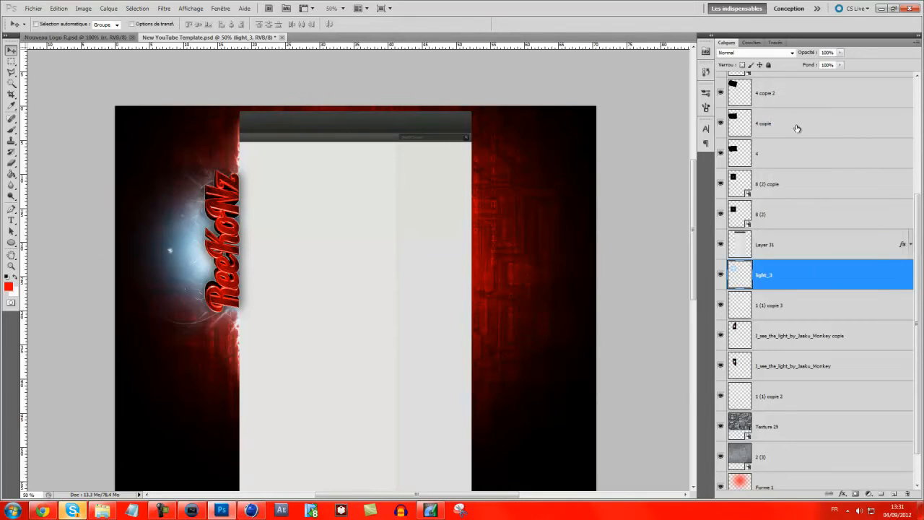
pyautogui.hotkey('ctrl', 'u')
pyautogui.click(163, 511)
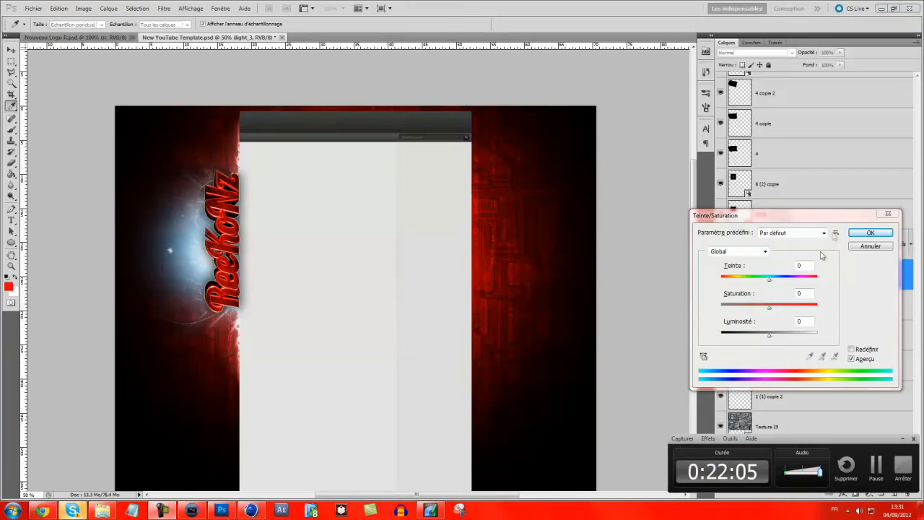
pyautogui.click(903, 440)
pyautogui.moveTo(770, 282); pyautogui.dragTo(814, 282)
pyautogui.write('145')
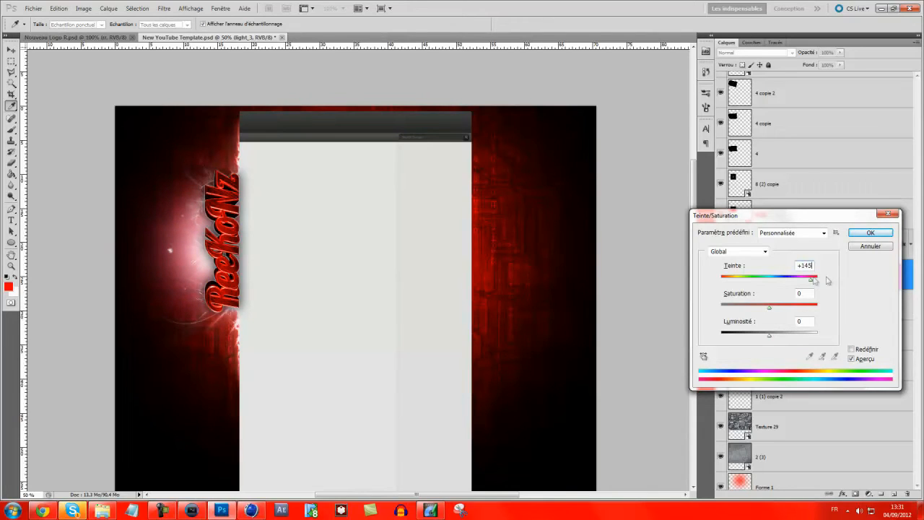
pyautogui.click(871, 233)
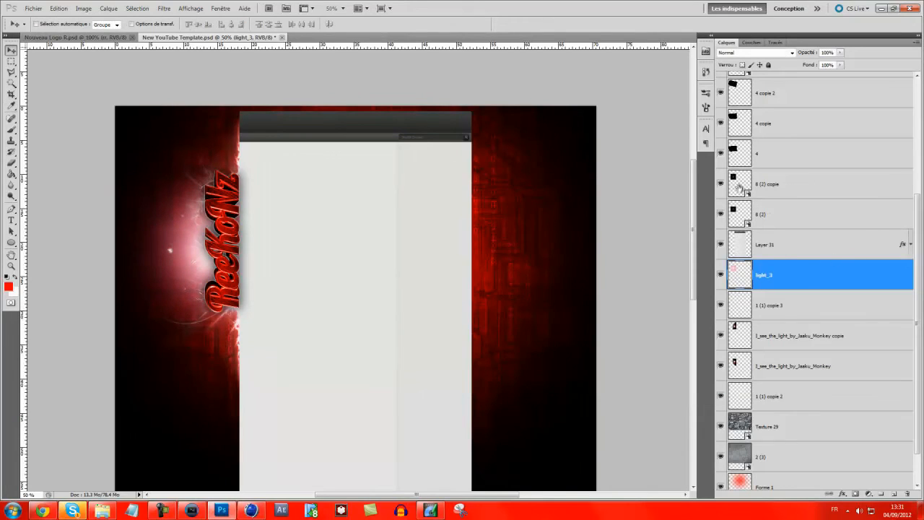
# Try the Couleur blend mode on light_3 and set it back to Normal
pyautogui.click(757, 53)
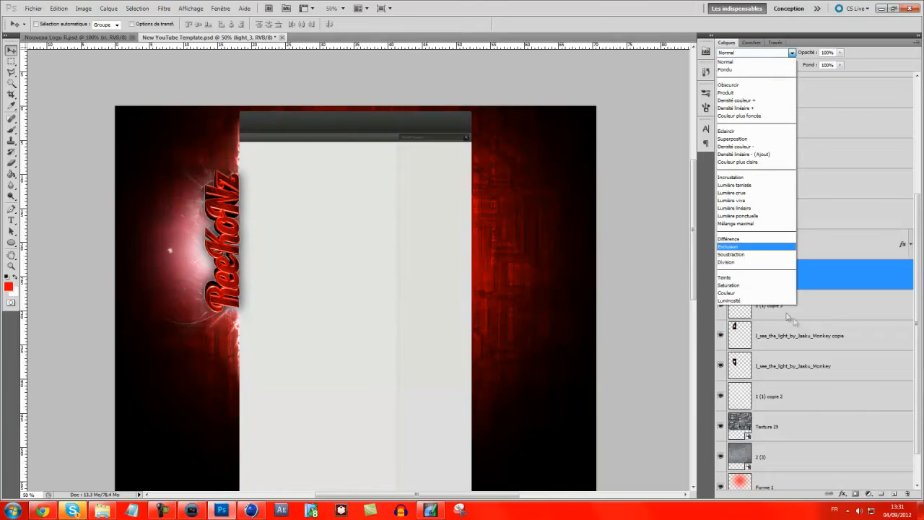
pyautogui.click(752, 290)
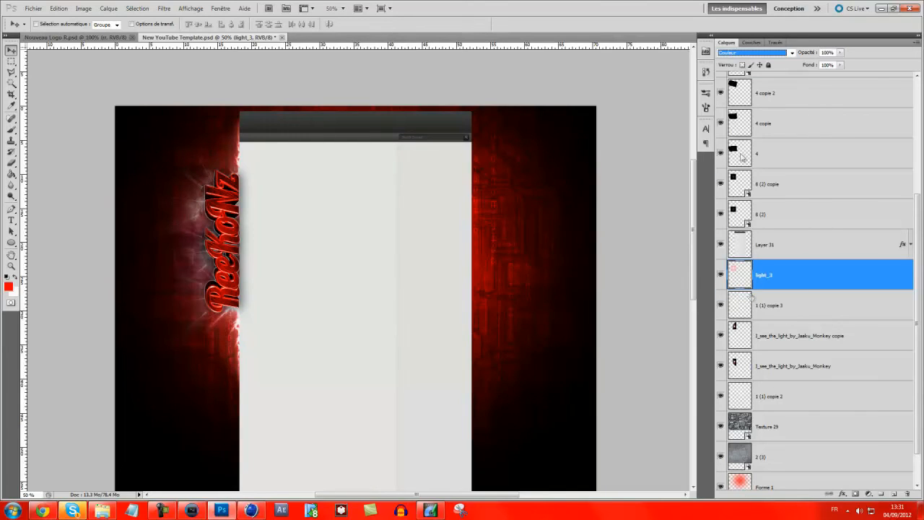
pyautogui.click(734, 55)
pyautogui.click(731, 59)
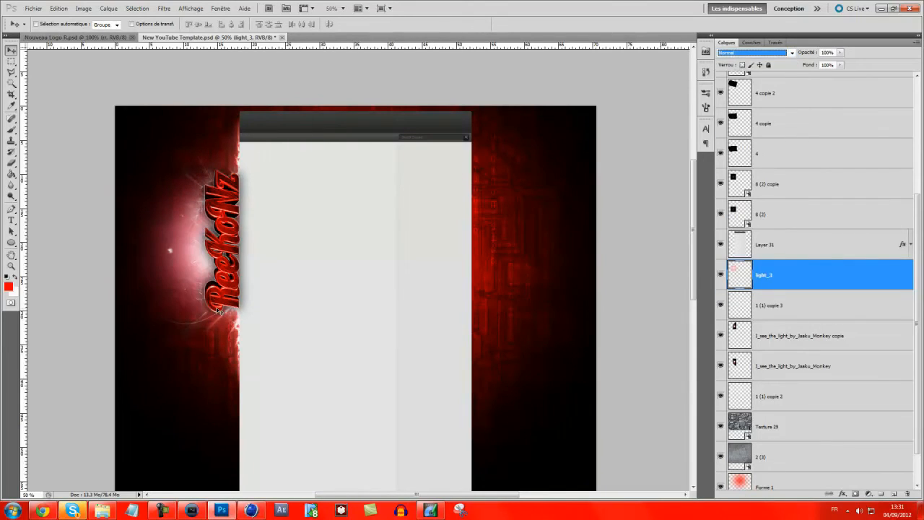
# Add a new layer above light_3 and brush solid red over the glow beside the ReeKoNz lettering
pyautogui.click(896, 494)
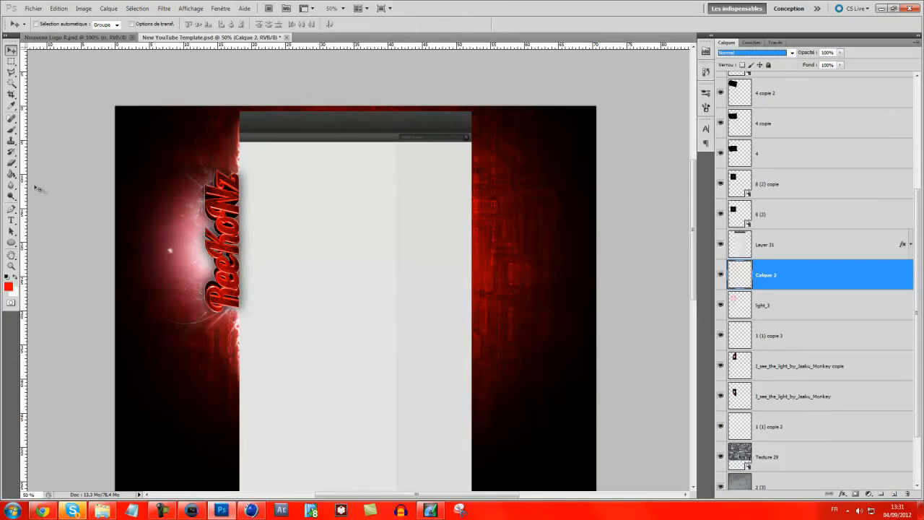
pyautogui.click(11, 130)
pyautogui.moveTo(166, 238)
pyautogui.mouseDown()
pyautogui.moveTo(175, 203)
pyautogui.moveTo(178, 224)
pyautogui.moveTo(206, 169)
pyautogui.moveTo(183, 200)
pyautogui.moveTo(169, 245)
pyautogui.moveTo(175, 269)
pyautogui.moveTo(188, 217)
pyautogui.moveTo(193, 261)
pyautogui.moveTo(197, 197)
pyautogui.mouseUp()
pyautogui.moveTo(177, 278)
pyautogui.mouseDown()
pyautogui.moveTo(195, 305)
pyautogui.moveTo(165, 273)
pyautogui.mouseUp()
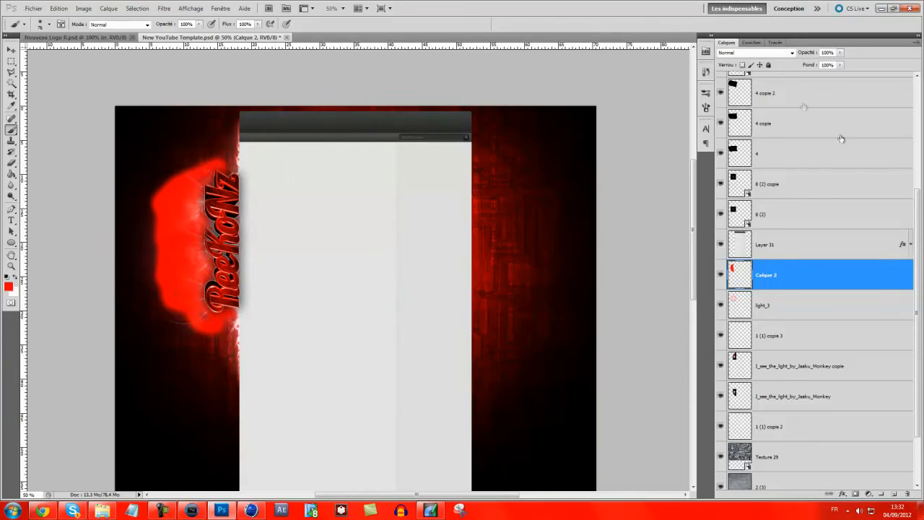
# Set the red painted layer's blend mode to Couleur and its opacity to 58%
pyautogui.click(779, 55)
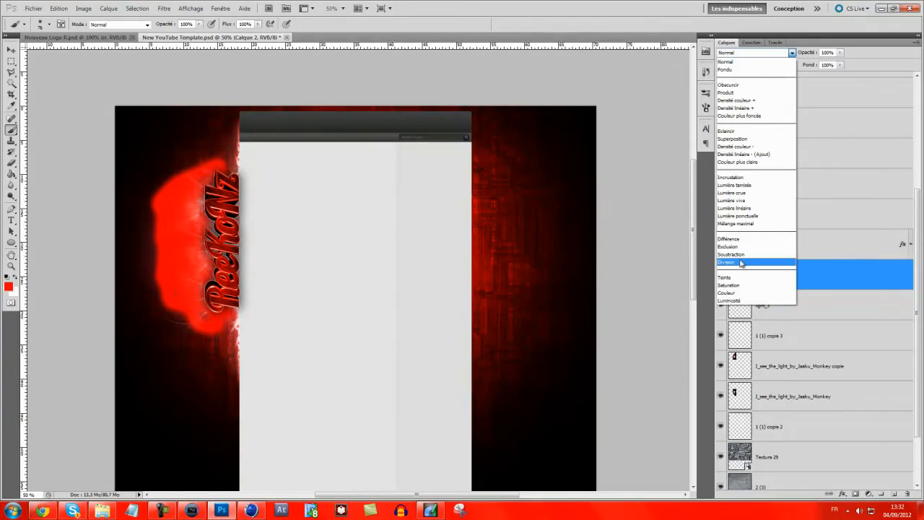
pyautogui.click(731, 296)
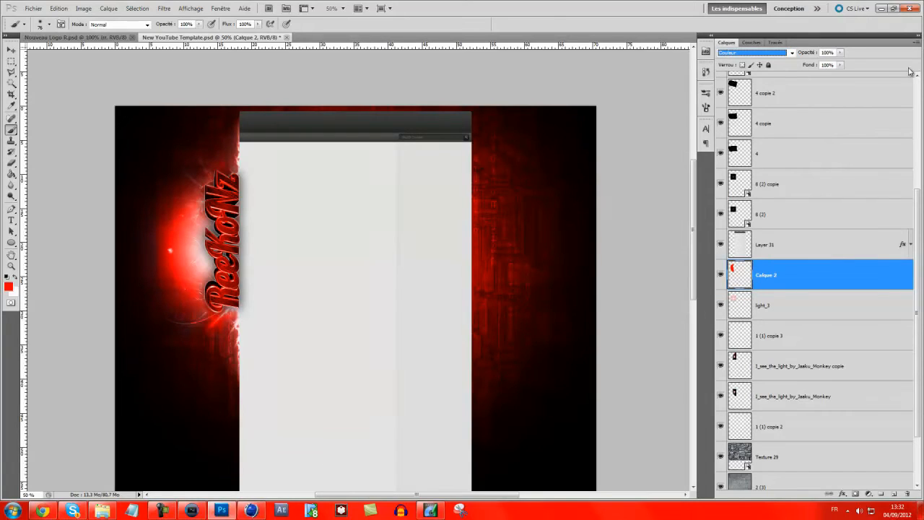
pyautogui.click(841, 53)
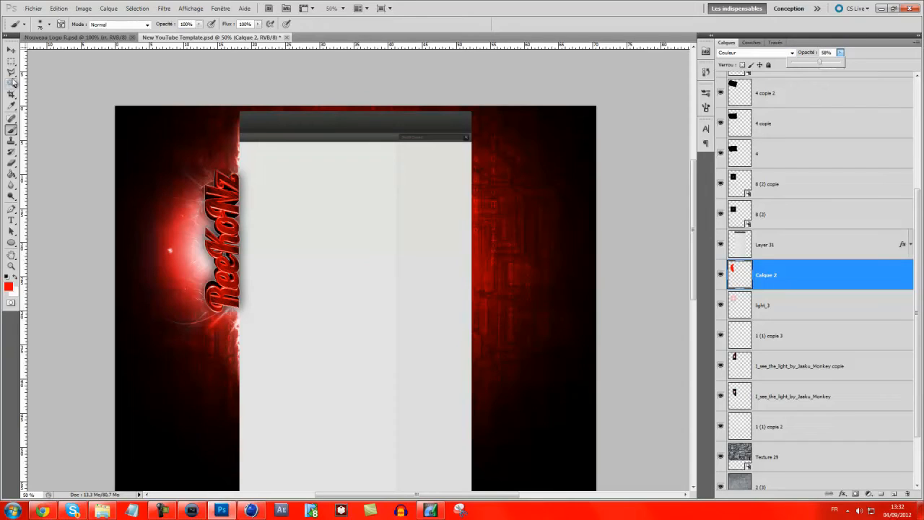
# Erase parts of the red paint's outer edge and delete the painted layer above light_3
pyautogui.press('v')
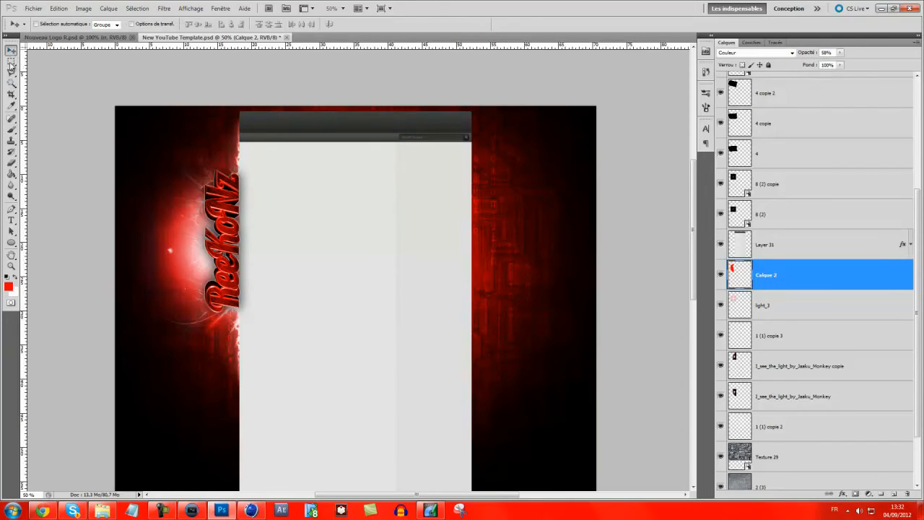
pyautogui.click(11, 165)
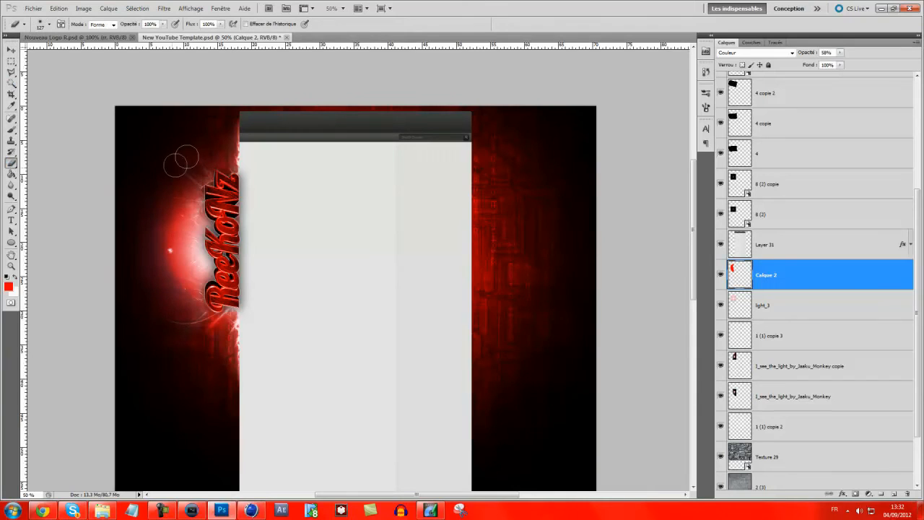
pyautogui.click(786, 309)
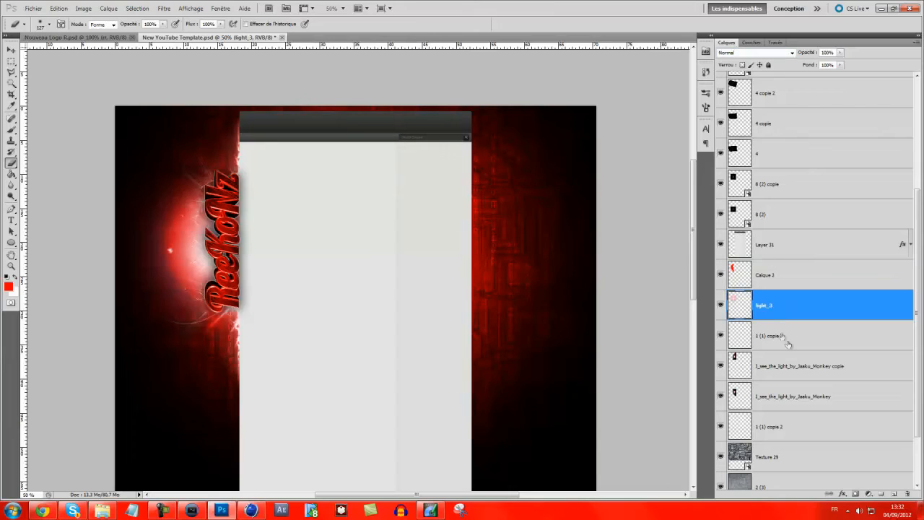
pyautogui.click(765, 274)
pyautogui.press('Delete')
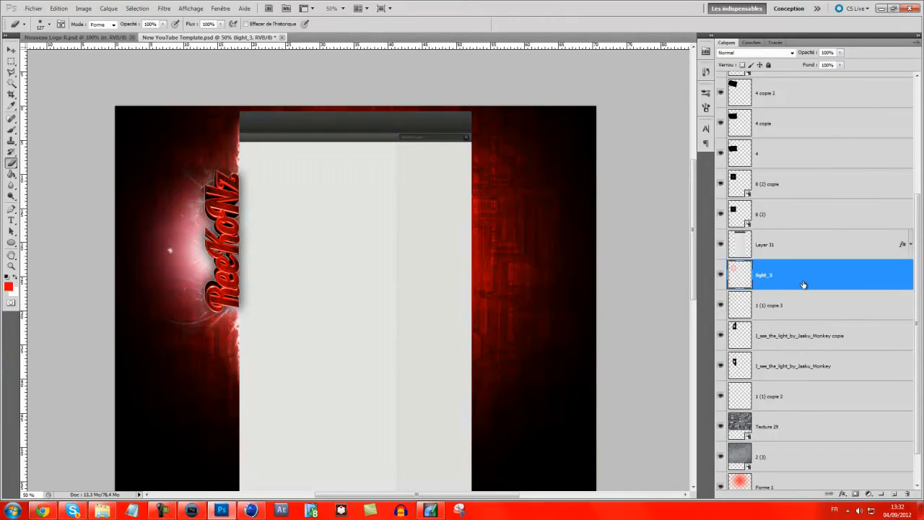
# Shift the light_3 glow's hue slightly from pink toward red and adjust its saturation with Hue/Saturation
pyautogui.hotkey('ctrl', 'u')
pyautogui.moveTo(773, 285); pyautogui.dragTo(777, 283)
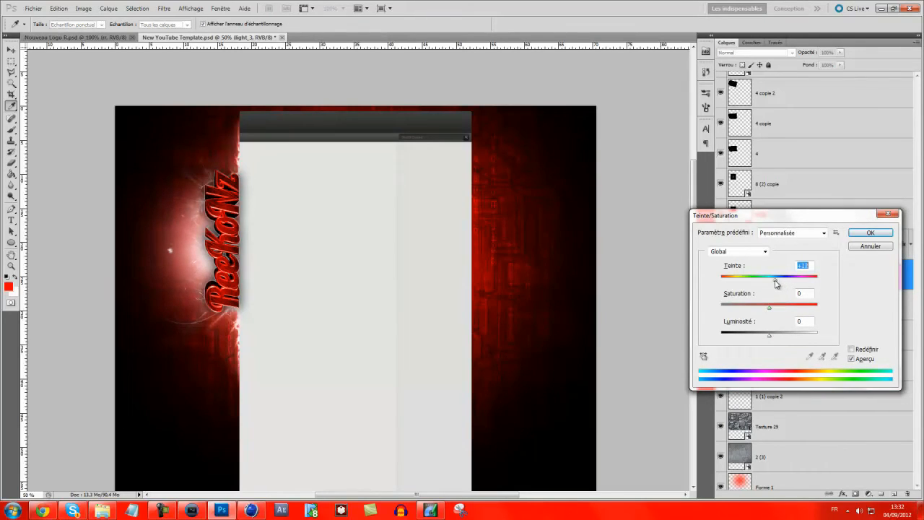
pyautogui.moveTo(776, 310); pyautogui.dragTo(786, 310)
pyautogui.press('Return')
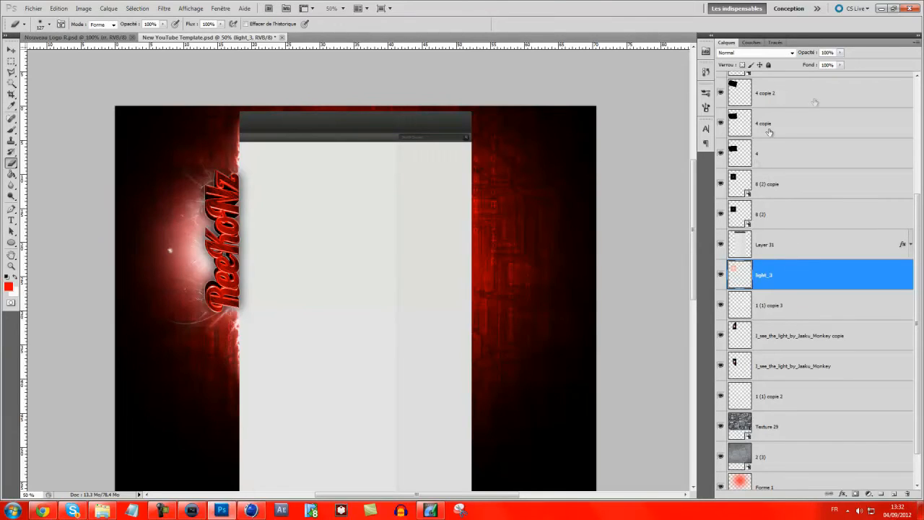
# Move the reekonz 2, Texture (4), Textures (10) and reekonz 1 layers together directly below Layer 31
pyautogui.scroll(-1, 810, 186)
pyautogui.scroll(4, 796, 302)
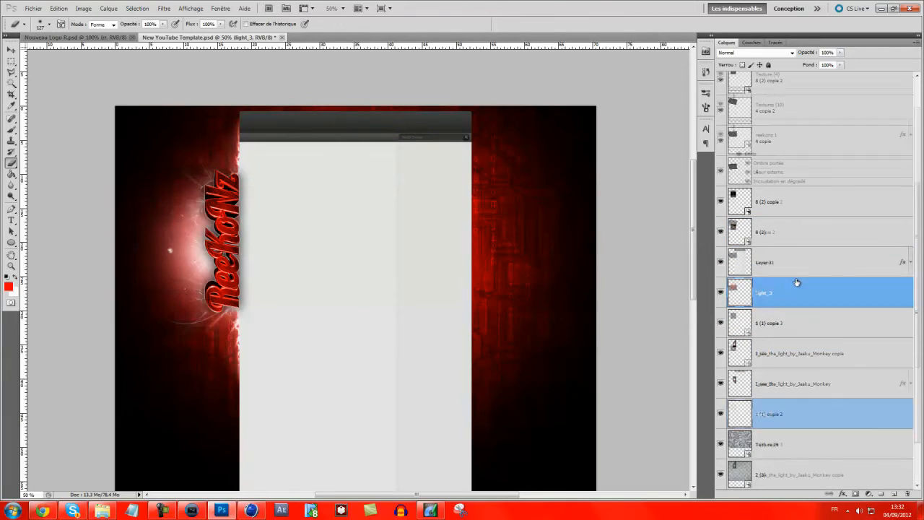
pyautogui.click(806, 176)
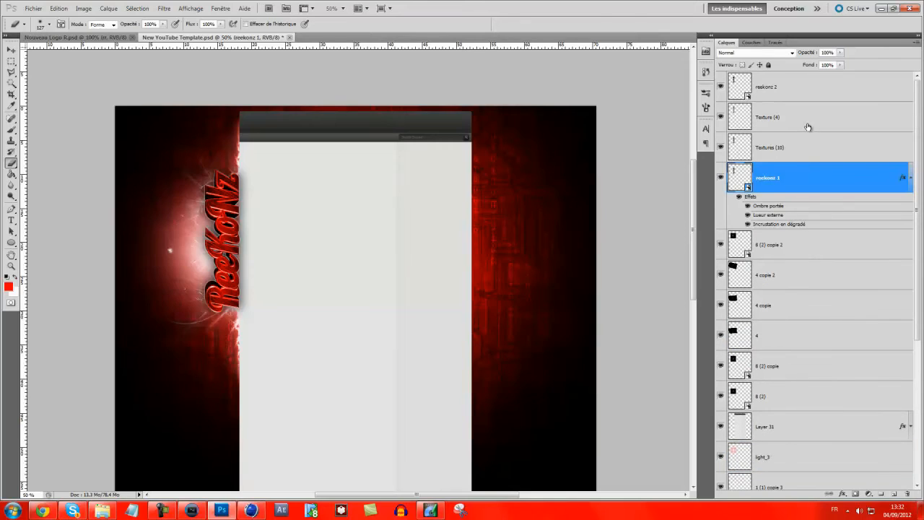
pyautogui.keyDown('shift'); pyautogui.click(807, 124); pyautogui.keyUp('shift')
pyautogui.keyDown('shift'); pyautogui.click(806, 97); pyautogui.keyUp('shift')
pyautogui.scroll(-1, 802, 246)
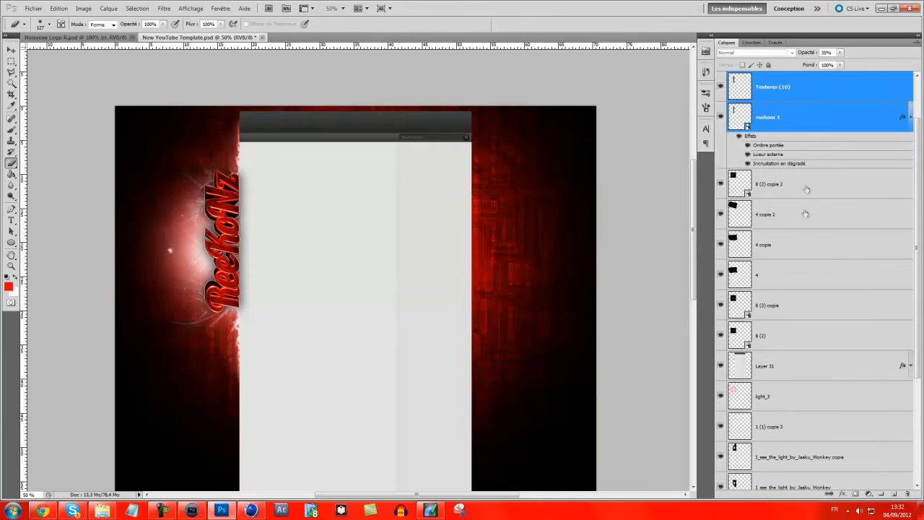
pyautogui.moveTo(808, 137); pyautogui.dragTo(829, 117)
pyautogui.scroll(1, 803, 131)
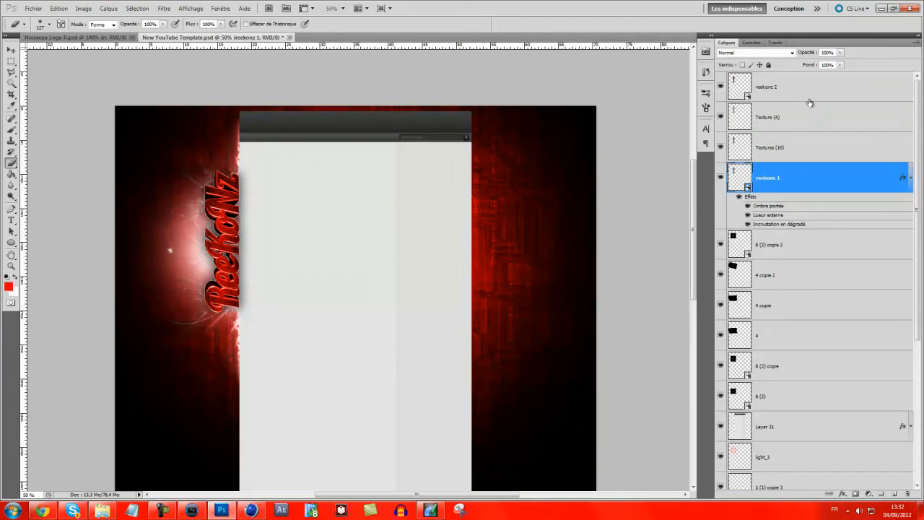
pyautogui.keyDown('shift'); pyautogui.click(810, 87); pyautogui.keyUp('shift')
pyautogui.scroll(-1, 792, 179)
pyautogui.moveTo(786, 124); pyautogui.dragTo(806, 333)
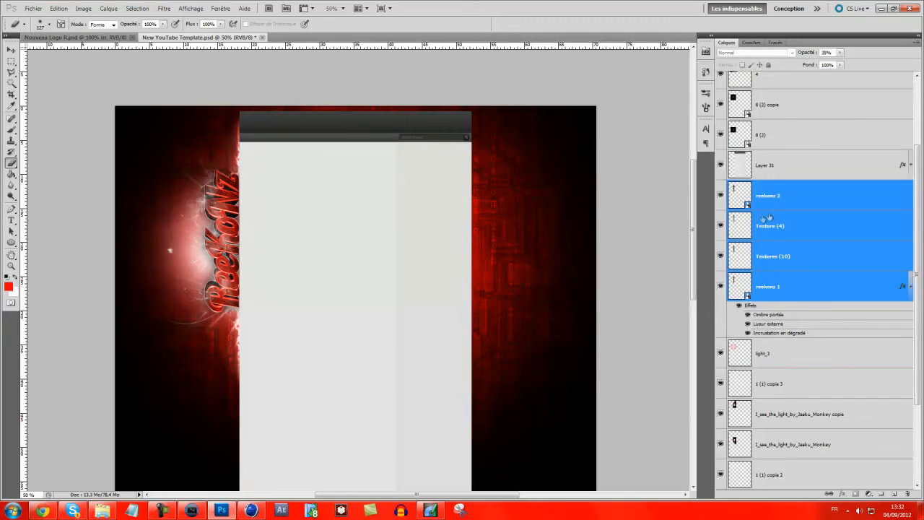
# Move the six layers from 8 (2) copie 2 through 8 (2) together between reekonz 1 and light_3
pyautogui.scroll(2, 816, 161)
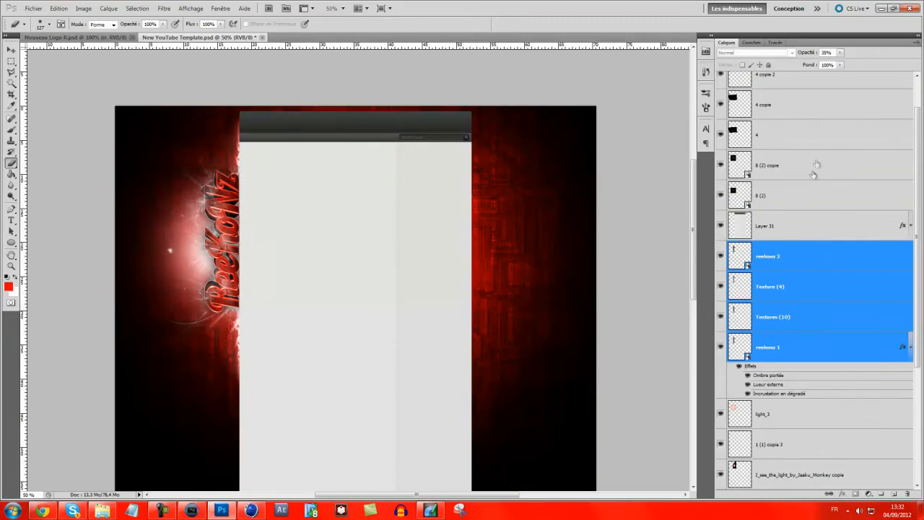
pyautogui.click(809, 200)
pyautogui.scroll(1, 809, 166)
pyautogui.keyDown('shift'); pyautogui.click(815, 97); pyautogui.keyUp('shift')
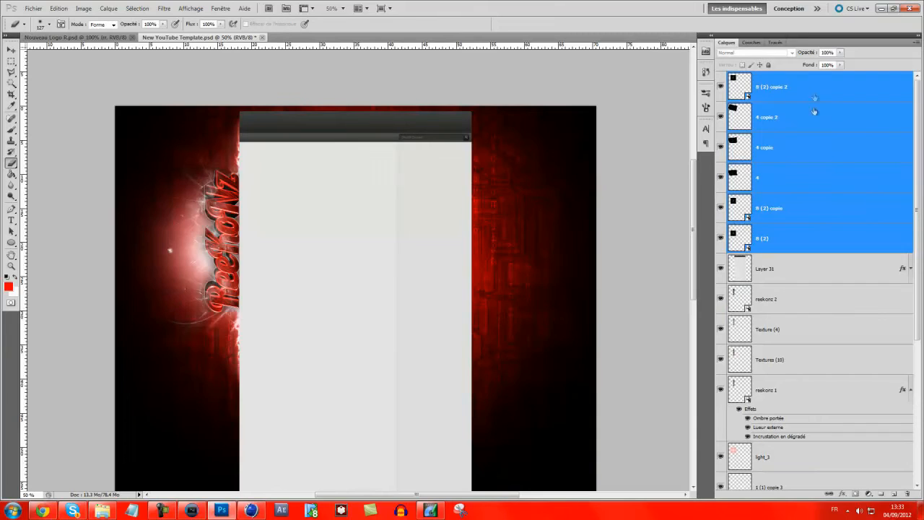
pyautogui.scroll(-2, 823, 262)
pyautogui.moveTo(806, 124); pyautogui.dragTo(798, 309)
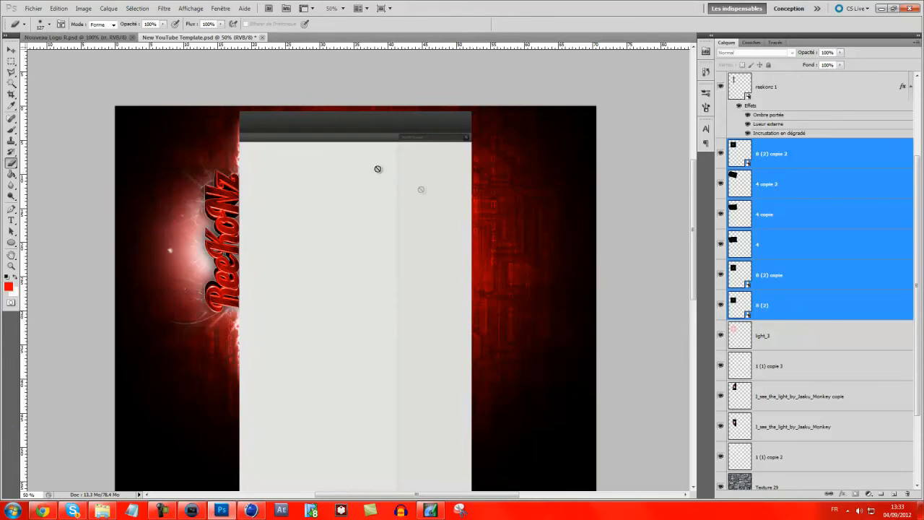
# Import the light_ (21) image from the Lights folder of Pack design !
pyautogui.click(33, 8)
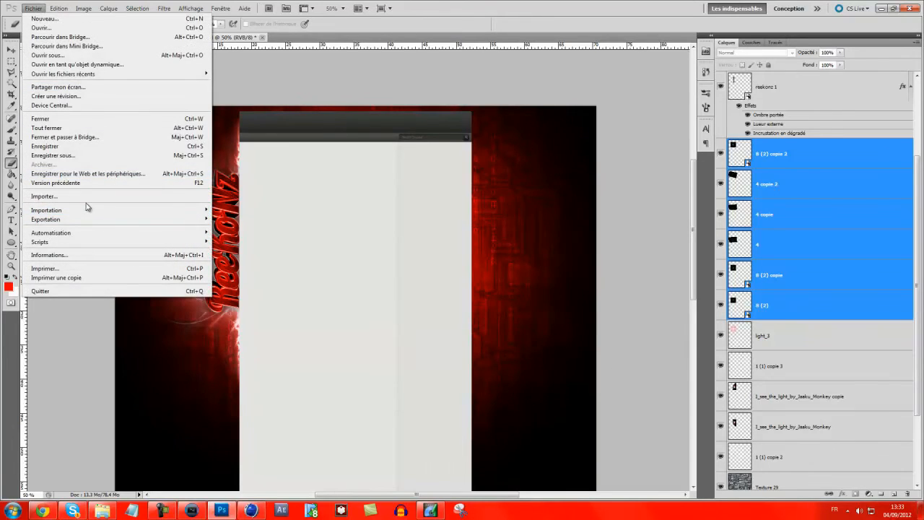
pyautogui.click(85, 196)
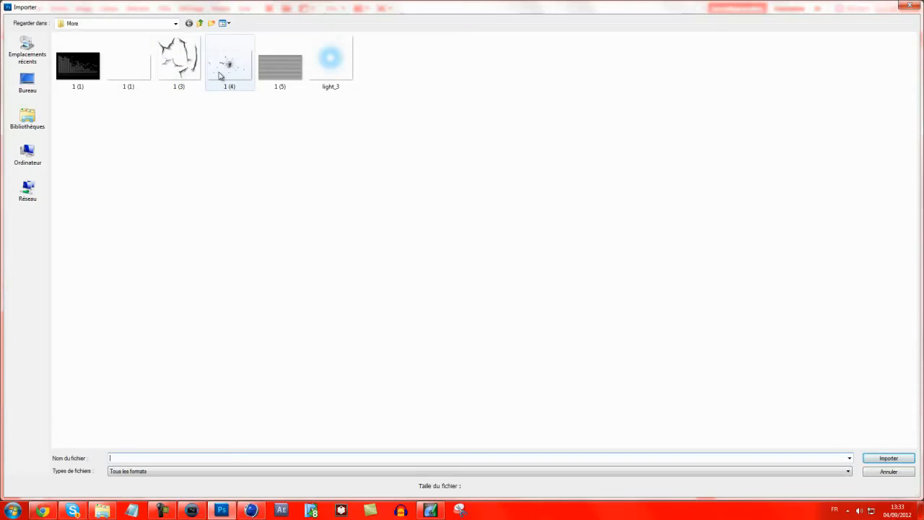
pyautogui.click(201, 23)
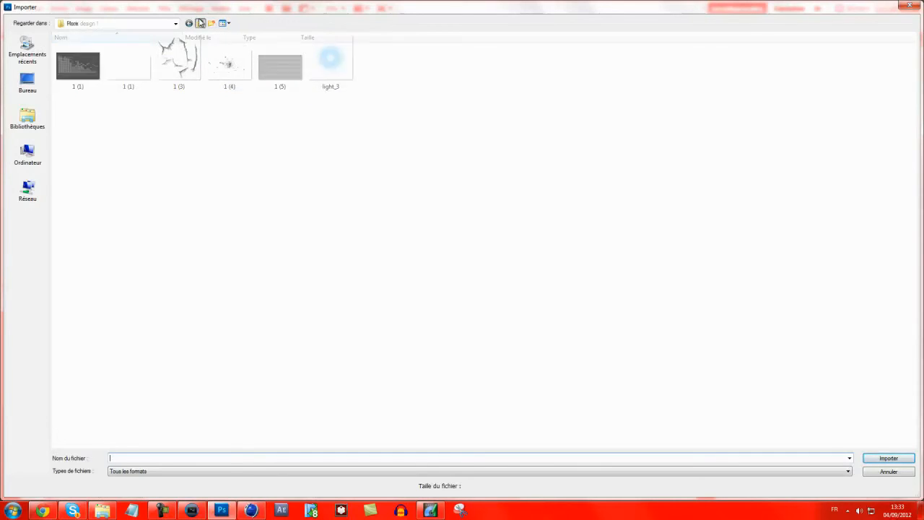
pyautogui.click(132, 113)
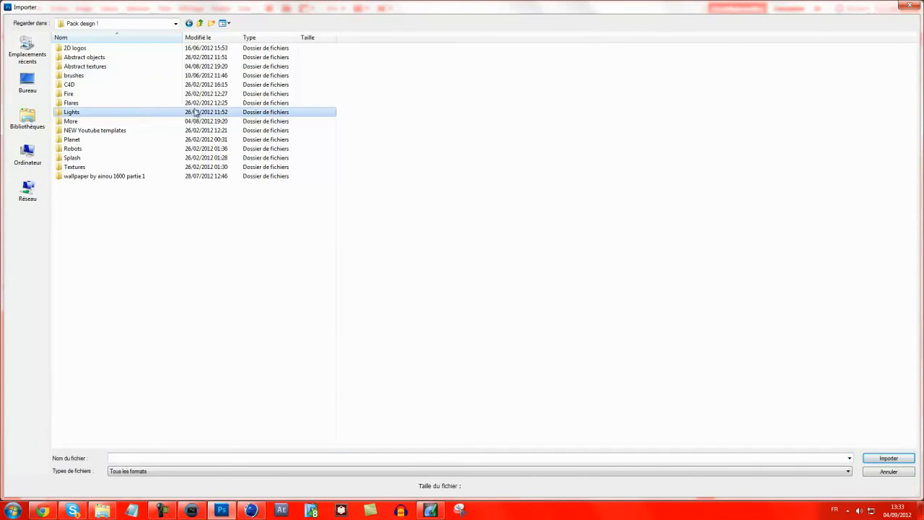
pyautogui.doubleClick(167, 114)
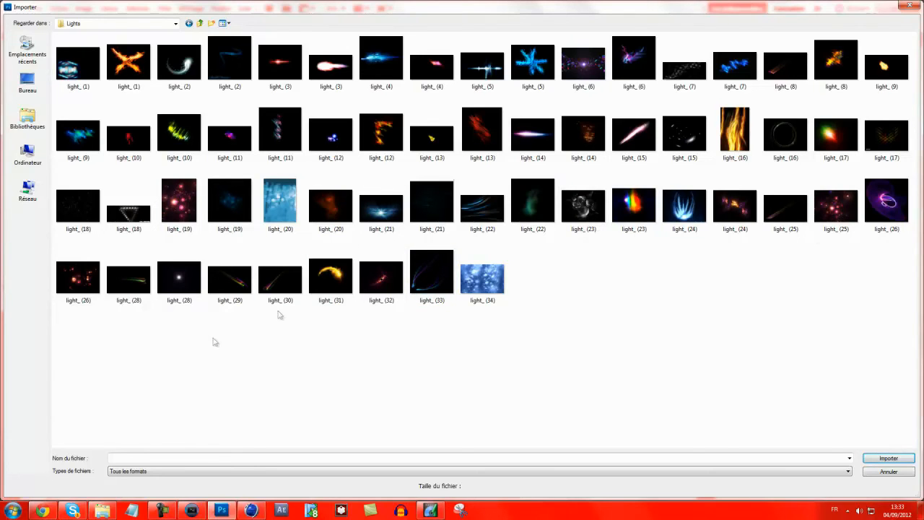
pyautogui.doubleClick(381, 206)
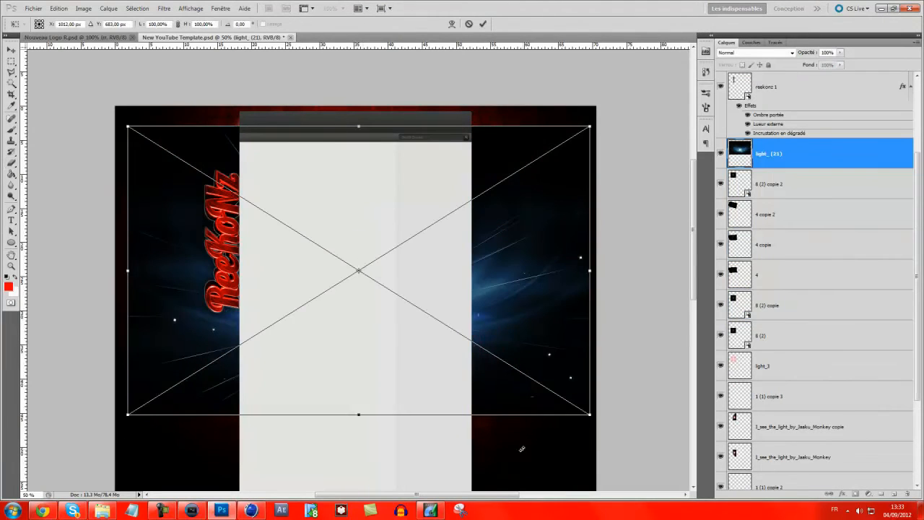
# Rotate the light_ (21) image upright, place it smaller at the page's left edge, and set its blend mode to Superposition
pyautogui.moveTo(592, 128); pyautogui.dragTo(353, 296)
pyautogui.moveTo(435, 439)
pyautogui.mouseDown()
pyautogui.moveTo(419, 289)
pyautogui.moveTo(361, 177)
pyautogui.moveTo(291, 185)
pyautogui.moveTo(302, 184)
pyautogui.mouseUp()
pyautogui.press('Return')
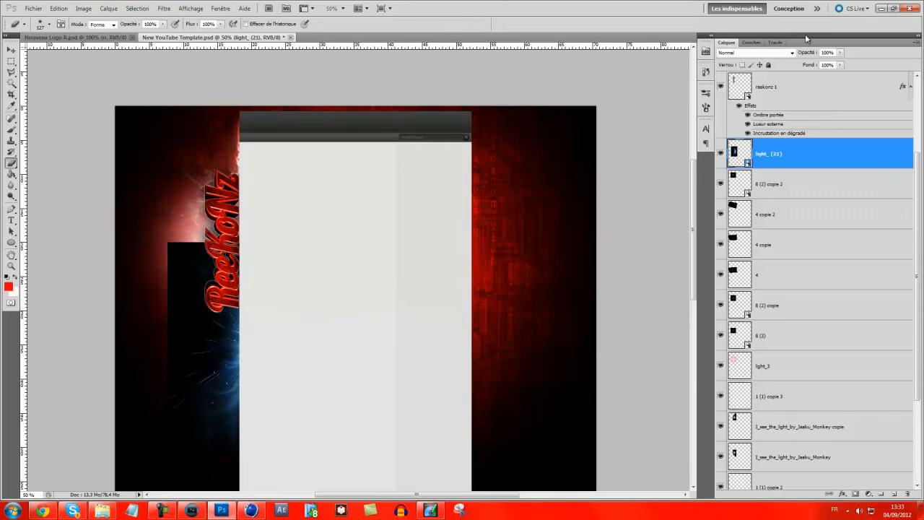
pyautogui.click(754, 52)
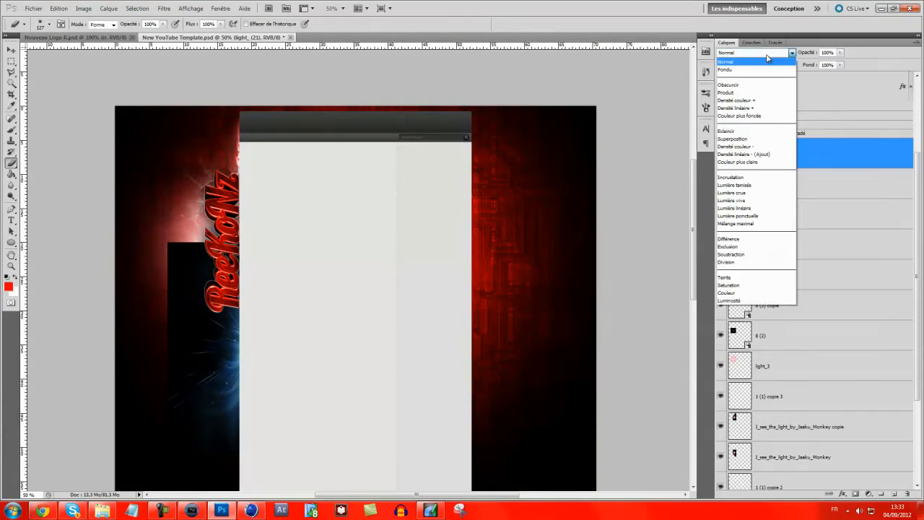
pyautogui.click(751, 142)
# Move the light_ (21) layer directly below Layer 31 and centre its glow on the ReeKoNz lettering at the page edge
pyautogui.click(11, 50)
pyautogui.moveTo(206, 313); pyautogui.dragTo(203, 229)
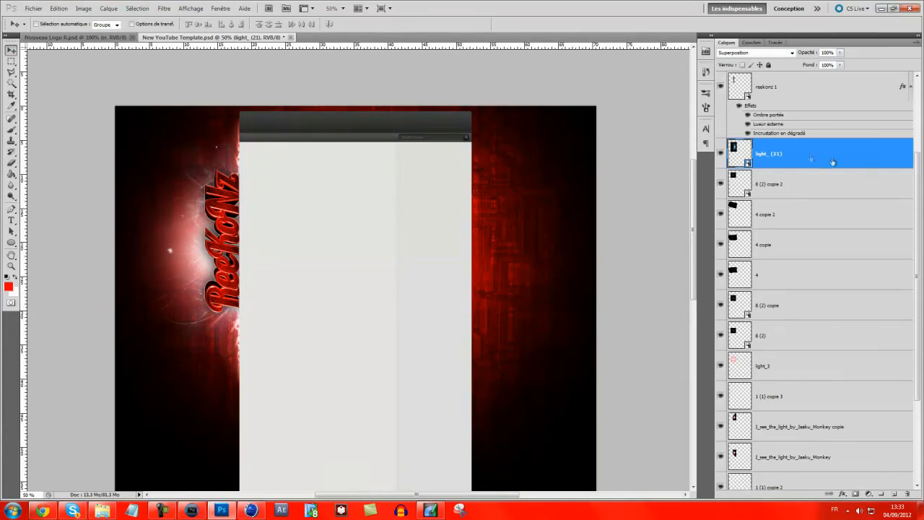
pyautogui.scroll(2, 812, 157)
pyautogui.moveTo(832, 283); pyautogui.dragTo(828, 117)
pyautogui.moveTo(230, 255)
pyautogui.mouseDown()
pyautogui.moveTo(236, 249)
pyautogui.moveTo(224, 272)
pyautogui.mouseUp()
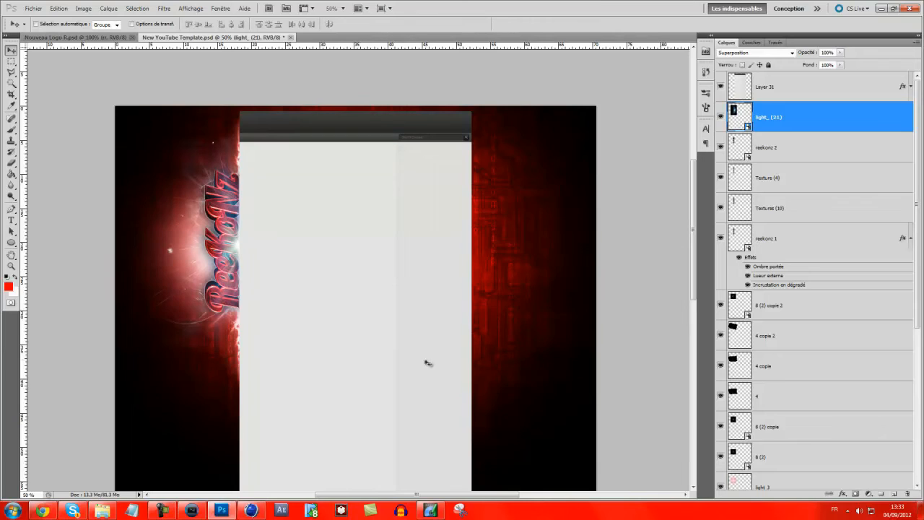
# Rasterize the light_ (21) layer and erase its glow over the ends of the lettering, keeping the bright centre
pyautogui.click(11, 163)
pyautogui.click(166, 318)
pyautogui.press('Escape')
pyautogui.moveTo(203, 316)
pyautogui.mouseDown()
pyautogui.moveTo(245, 338)
pyautogui.moveTo(210, 303)
pyautogui.moveTo(238, 318)
pyautogui.moveTo(249, 162)
pyautogui.moveTo(217, 148)
pyautogui.moveTo(218, 178)
pyautogui.moveTo(200, 199)
pyautogui.moveTo(258, 192)
pyautogui.moveTo(219, 198)
pyautogui.moveTo(265, 216)
pyautogui.mouseUp()
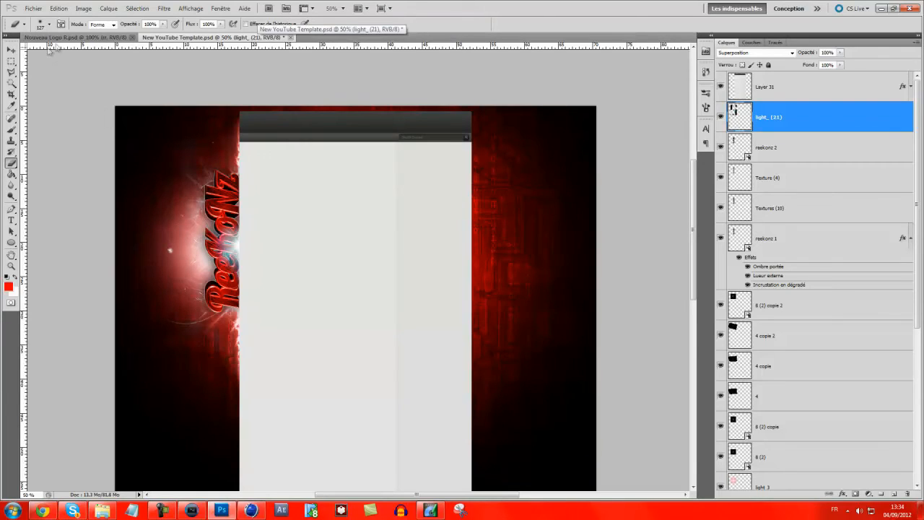
# Import image 8 from folder 3 of Lights Strokes in GFX Pack 1K By Sirs
pyautogui.click(32, 8)
pyautogui.click(43, 195)
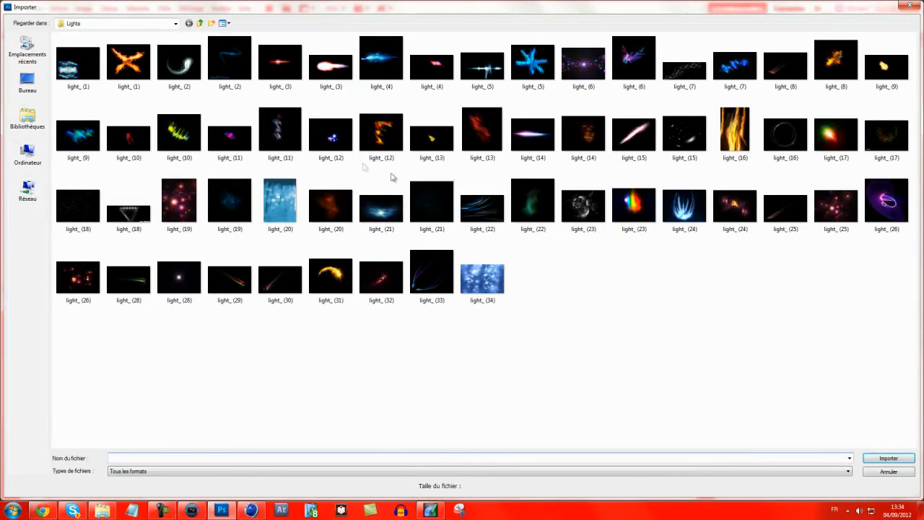
pyautogui.click(201, 26)
pyautogui.click(201, 26)
pyautogui.doubleClick(478, 69)
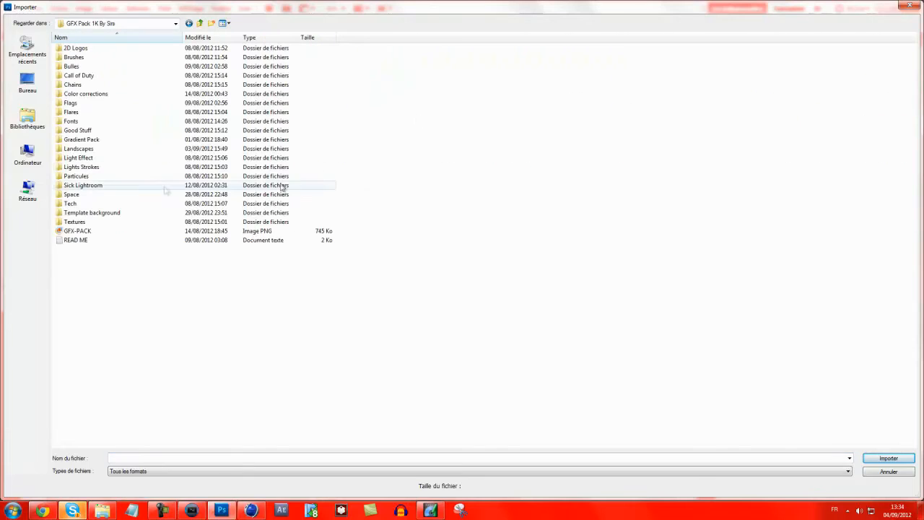
pyautogui.doubleClick(108, 167)
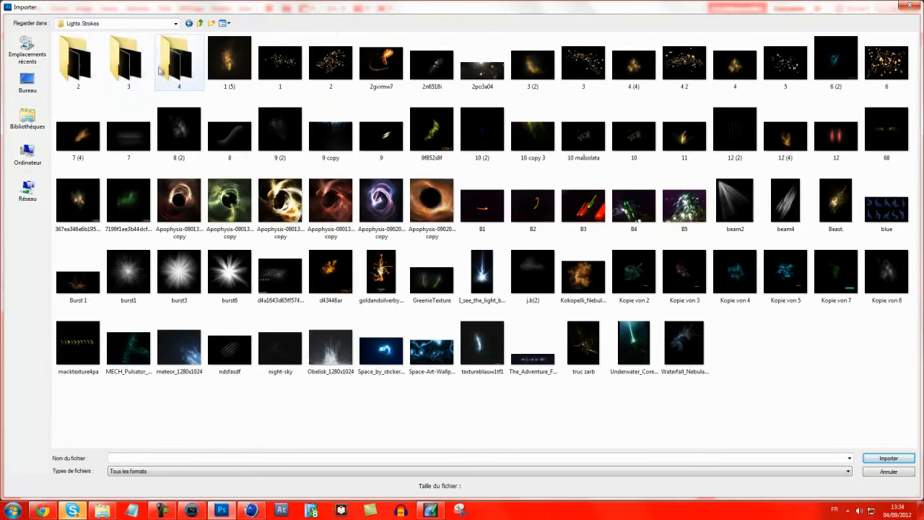
pyautogui.doubleClick(165, 68)
pyautogui.click(200, 23)
pyautogui.doubleClick(130, 68)
pyautogui.doubleClick(432, 65)
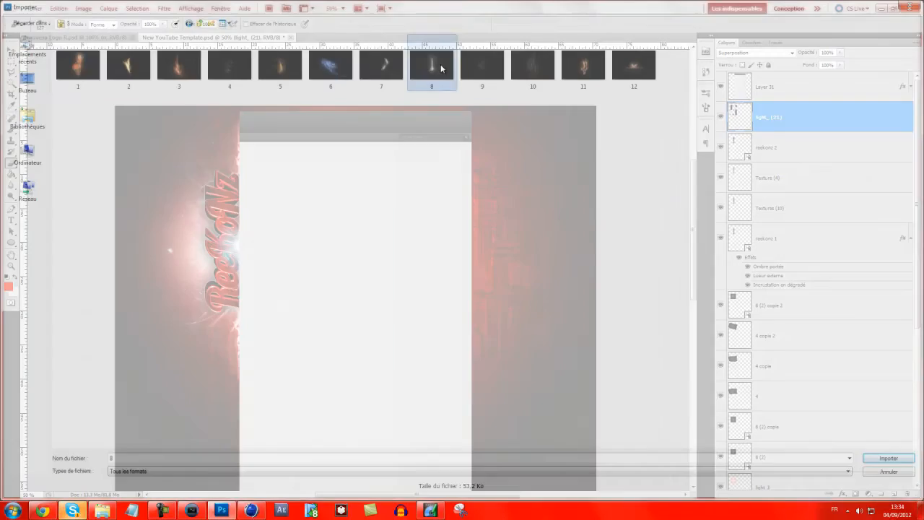
# Rotate image 8 to about -133°, place it below the lettering at the page edge, and set it to Superposition
pyautogui.moveTo(423, 340); pyautogui.dragTo(352, 157)
pyautogui.moveTo(373, 294); pyautogui.dragTo(253, 363)
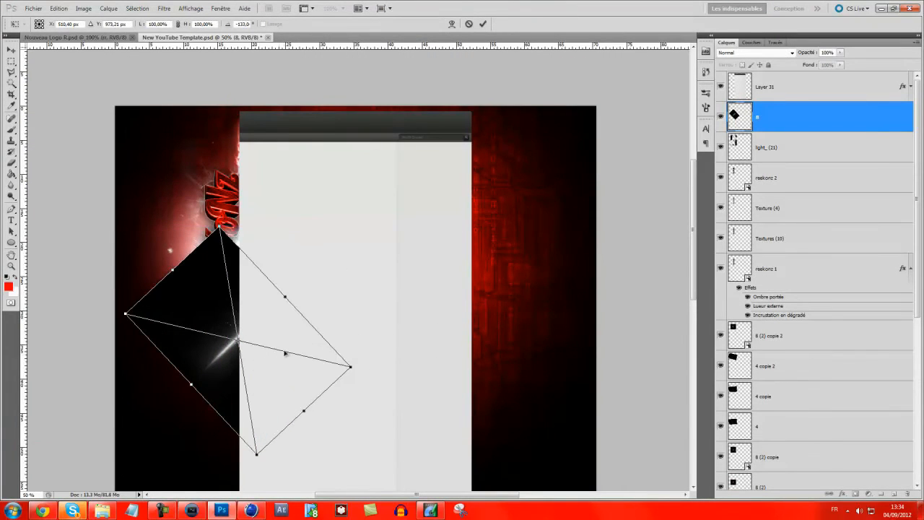
pyautogui.press('Return')
pyautogui.click(791, 53)
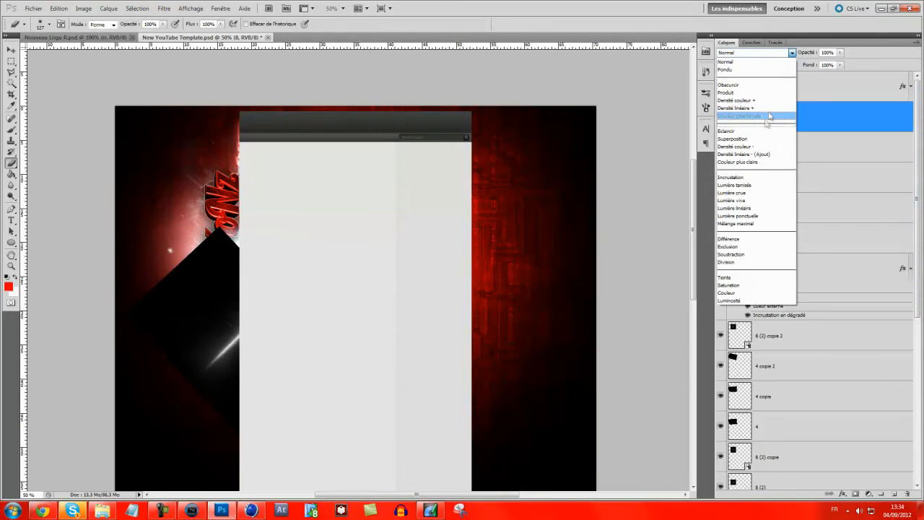
pyautogui.click(748, 128)
# Rasterize layer 8, move it directly below reekonz 1, and position its ray at the lower end of the lettering
pyautogui.click(194, 269)
pyautogui.press('Return')
pyautogui.click(11, 50)
pyautogui.moveTo(232, 369)
pyautogui.mouseDown()
pyautogui.moveTo(197, 355)
pyautogui.moveTo(224, 351)
pyautogui.moveTo(244, 332)
pyautogui.moveTo(207, 338)
pyautogui.mouseUp()
pyautogui.moveTo(829, 121); pyautogui.dragTo(785, 322)
pyautogui.moveTo(252, 314); pyautogui.dragTo(226, 312)
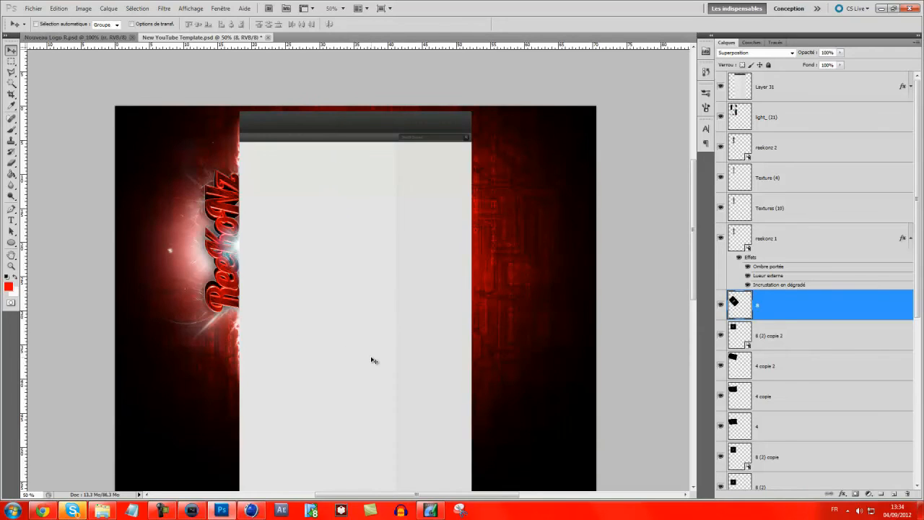
# Duplicate layer 8, flip the copy vertically, and place its ray at the upper end of the lettering
pyautogui.hotkey('ctrl', 'j')
pyautogui.hotkey('ctrl', 't')
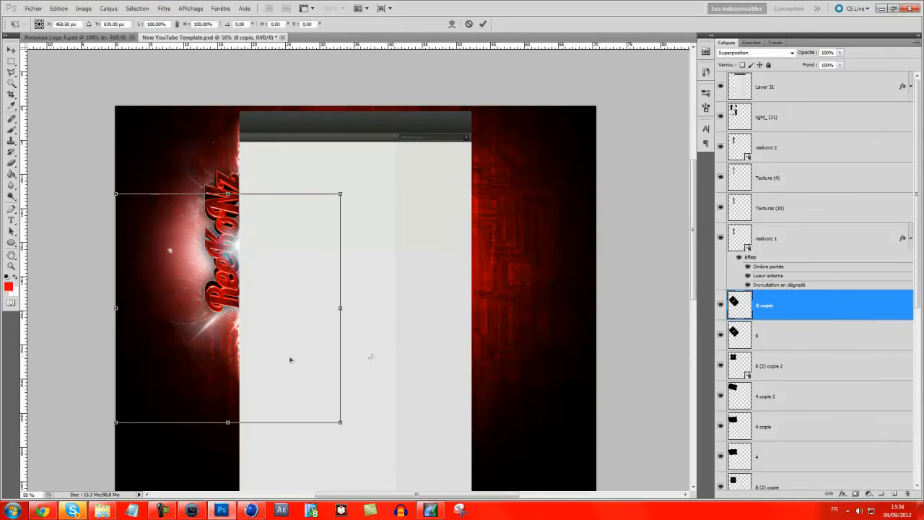
pyautogui.rightClick(370, 356)
pyautogui.click(246, 489)
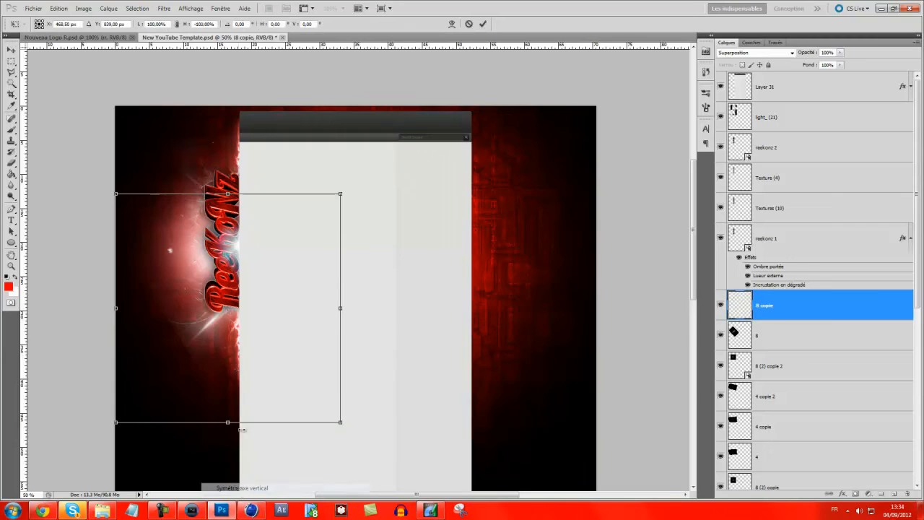
pyautogui.moveTo(249, 324); pyautogui.dragTo(252, 201)
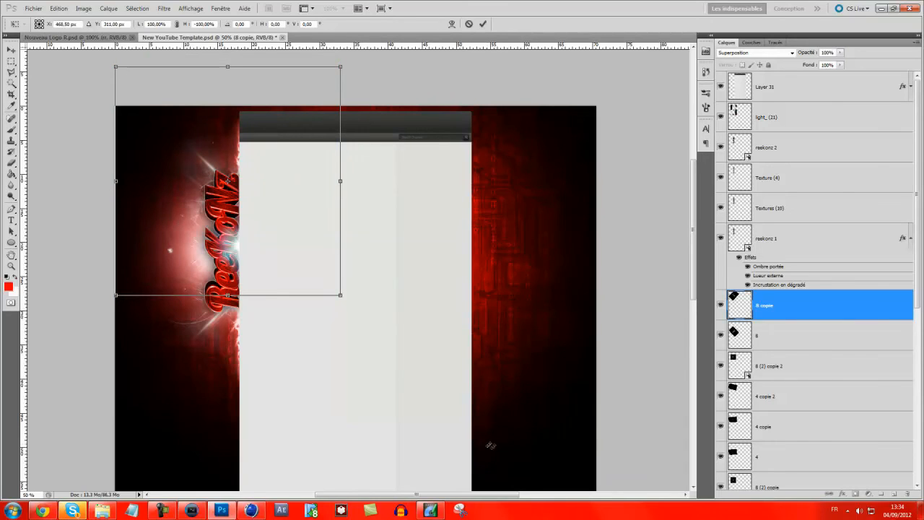
pyautogui.press('Return')
# Align the 8 copie ray with the lower ray using a temporary vertical guide, and remove the guide
pyautogui.moveTo(30, 267); pyautogui.dragTo(84, 278)
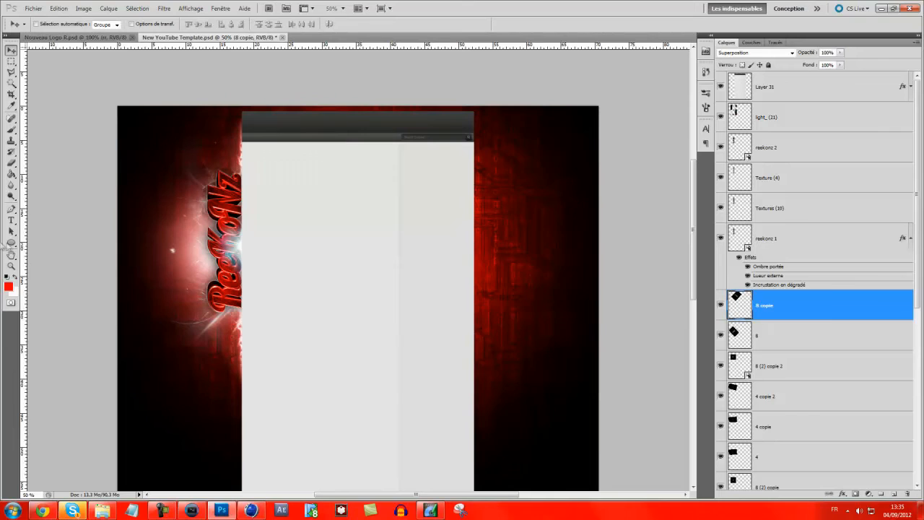
pyautogui.moveTo(23, 247); pyautogui.dragTo(194, 274)
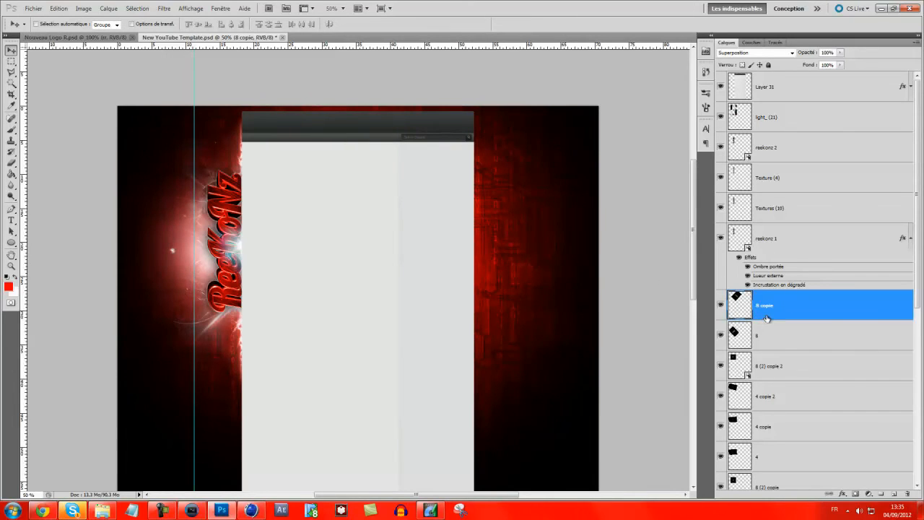
pyautogui.moveTo(244, 217); pyautogui.dragTo(215, 203)
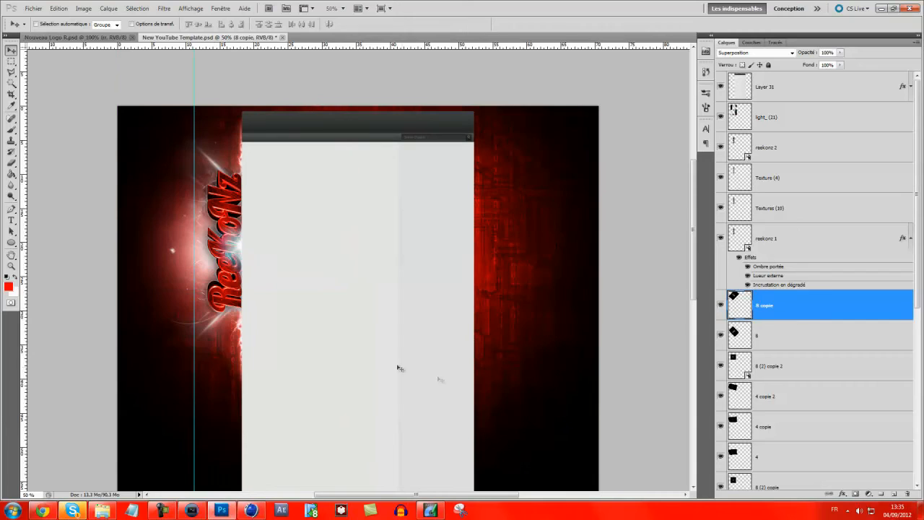
pyautogui.moveTo(195, 232); pyautogui.dragTo(9, 225)
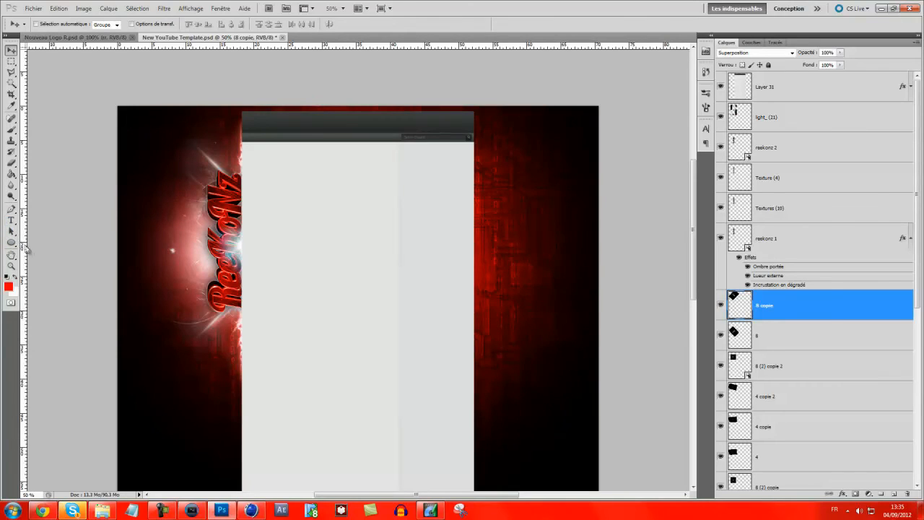
# Duplicate the reekonz 1 layer, clear the copy's layer style, and move it directly below reekonz 1
pyautogui.click(818, 233)
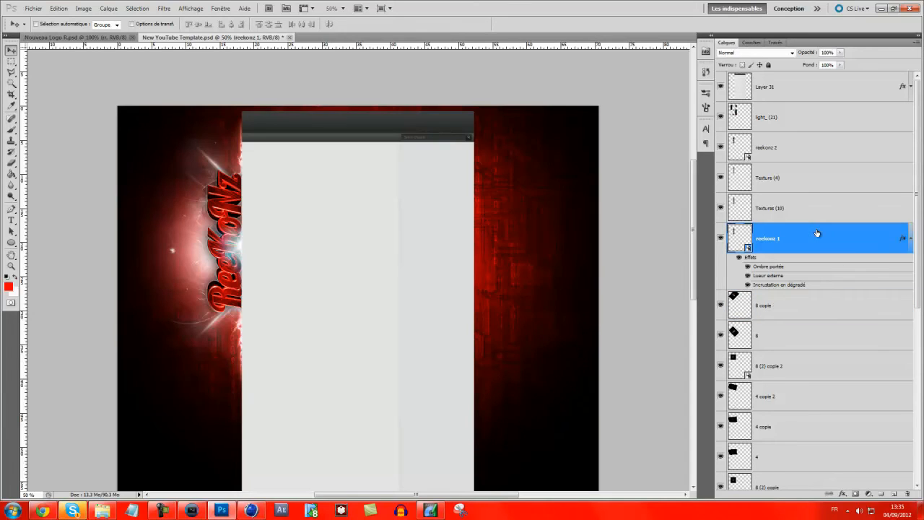
pyautogui.hotkey('ctrl', 'j')
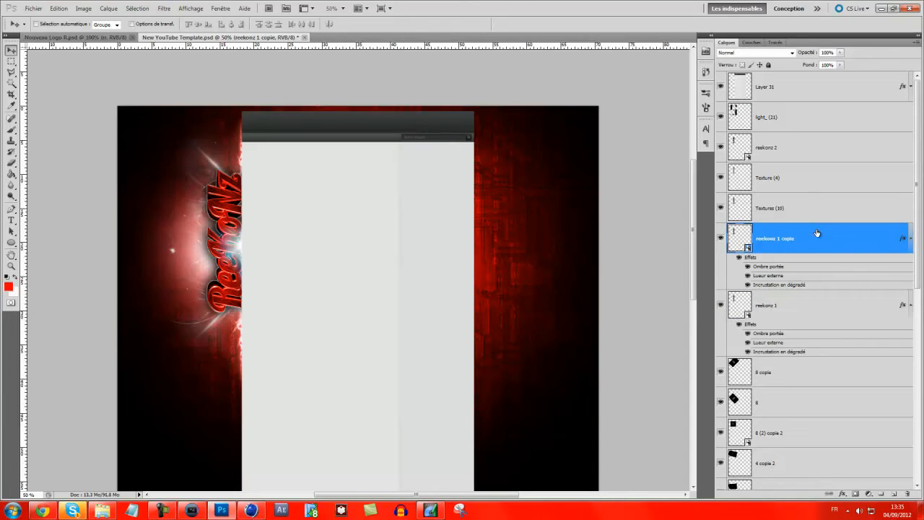
pyautogui.rightClick(905, 239)
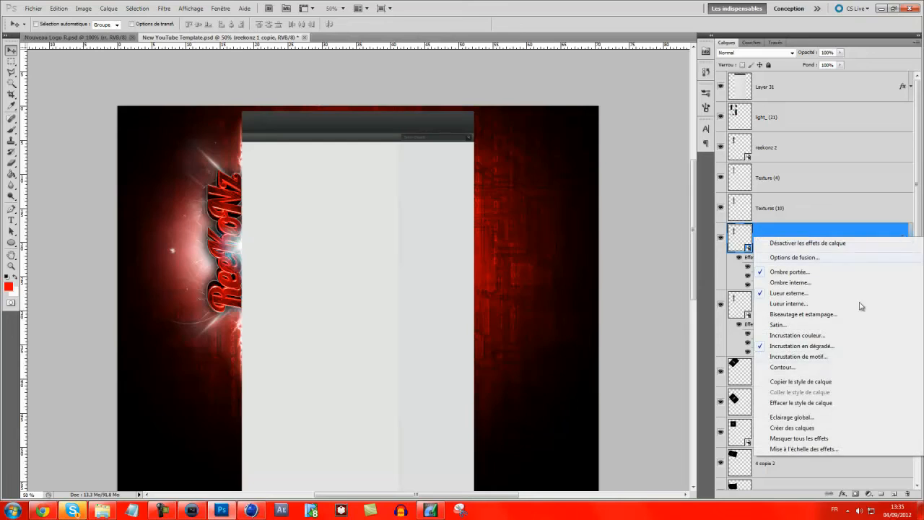
pyautogui.rightClick(778, 229)
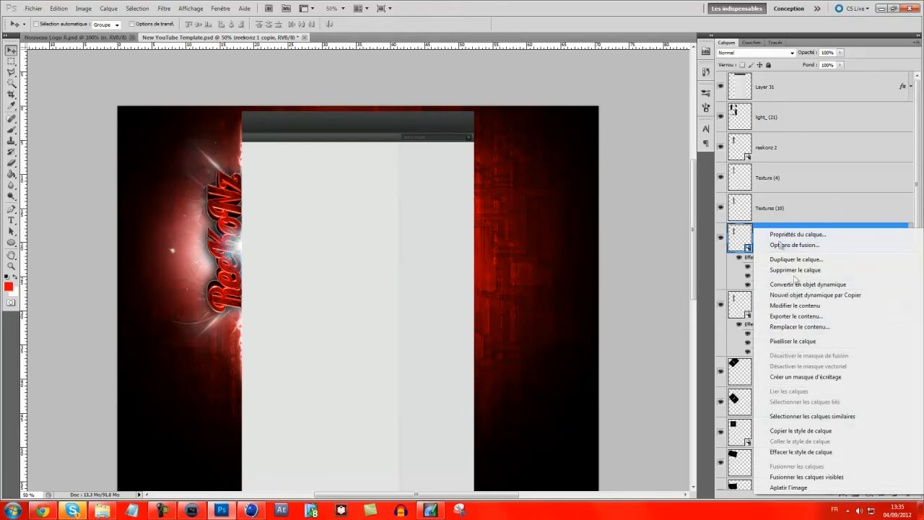
pyautogui.click(817, 451)
pyautogui.moveTo(843, 239); pyautogui.dragTo(808, 310)
# Enlarge the reekonz 1 copie lettering, position it behind the red lettering, and set its opacity to 15%
pyautogui.hotkey('ctrl', 't')
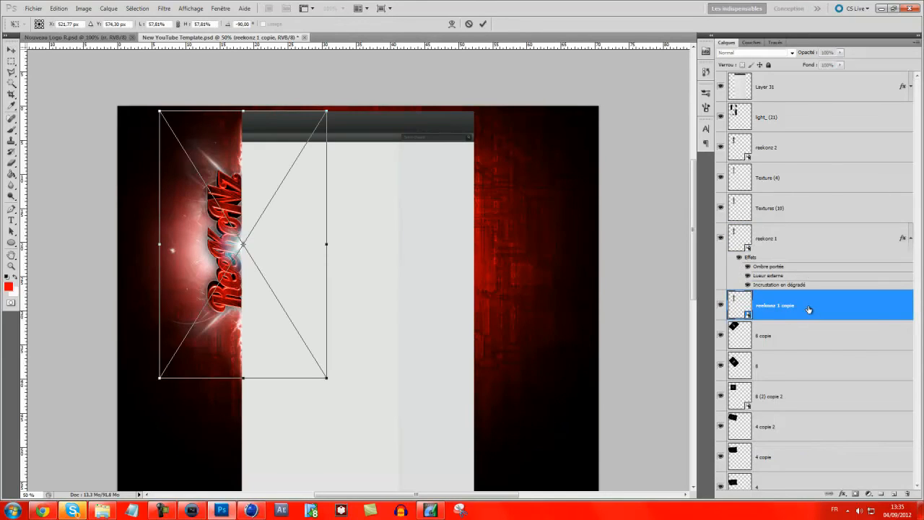
pyautogui.moveTo(154, 381); pyautogui.dragTo(69, 476)
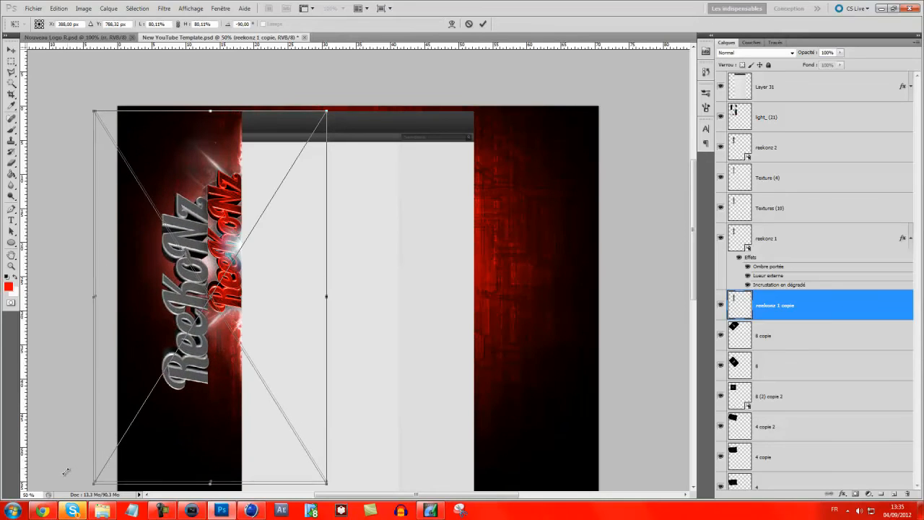
pyautogui.moveTo(93, 111); pyautogui.dragTo(83, 94)
pyautogui.press('Return')
pyautogui.moveTo(185, 249); pyautogui.dragTo(221, 203)
pyautogui.click(839, 53)
pyautogui.moveTo(815, 67); pyautogui.dragTo(813, 66)
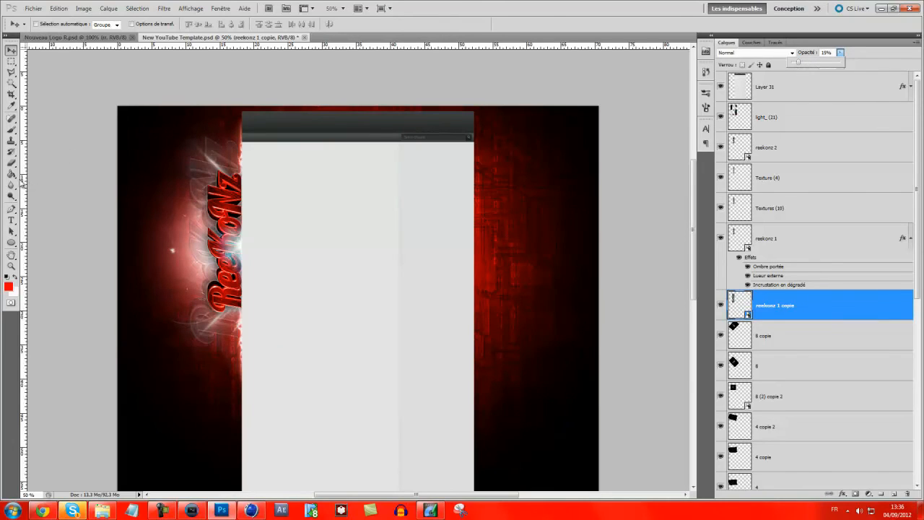
# Rasterize reekonz 1 copie, erase its outer ends around the lettering, and lower its opacity to 5%
pyautogui.click(13, 163)
pyautogui.click(246, 325)
pyautogui.press('Return')
pyautogui.moveTo(242, 323)
pyautogui.mouseDown()
pyautogui.moveTo(206, 348)
pyautogui.moveTo(258, 306)
pyautogui.mouseUp()
pyautogui.moveTo(204, 114)
pyautogui.mouseDown()
pyautogui.moveTo(257, 173)
pyautogui.moveTo(214, 132)
pyautogui.moveTo(237, 166)
pyautogui.moveTo(216, 134)
pyautogui.mouseUp()
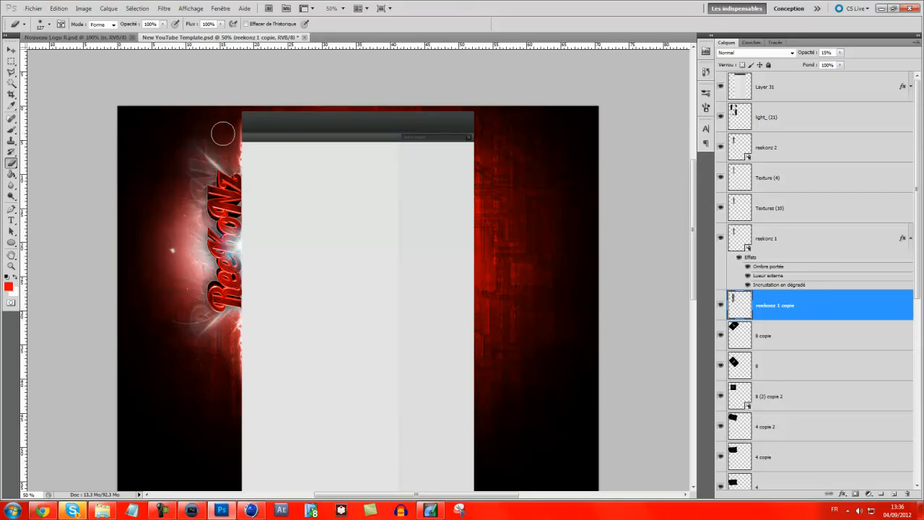
pyautogui.click(841, 53)
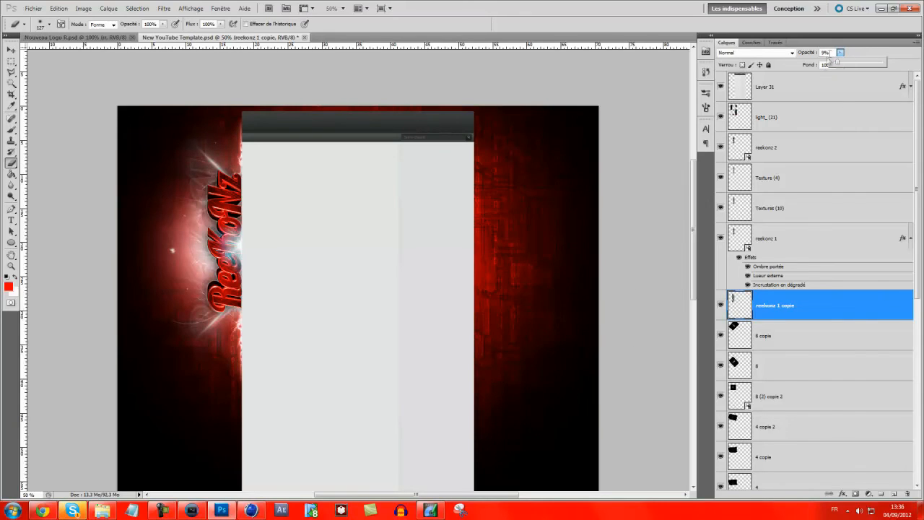
pyautogui.moveTo(833, 52); pyautogui.dragTo(796, 56)
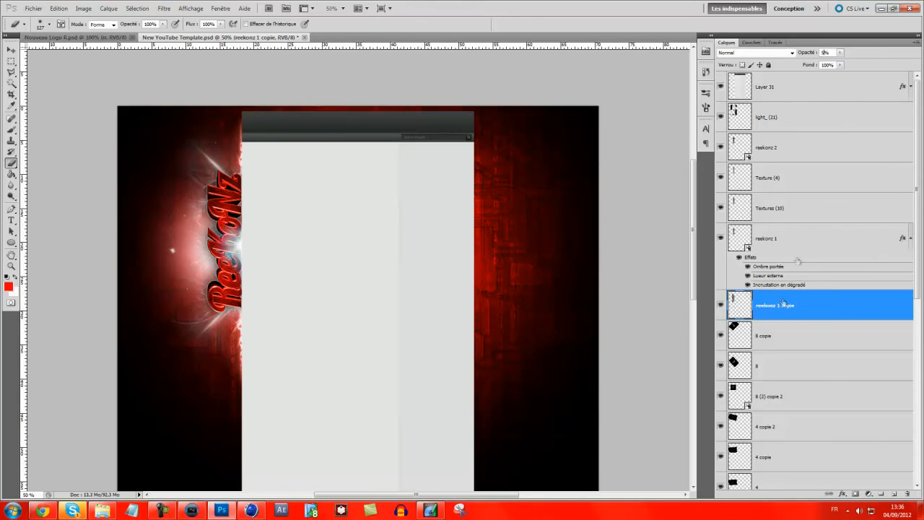
# Move the 1 (1) copie 3 layer directly above 1 (1) copie 2
pyautogui.scroll(-10, 798, 262)
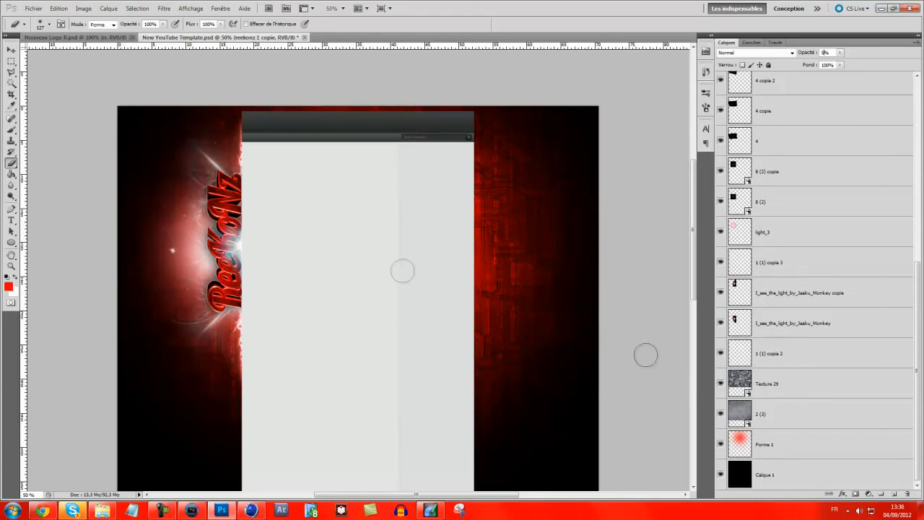
pyautogui.click(810, 362)
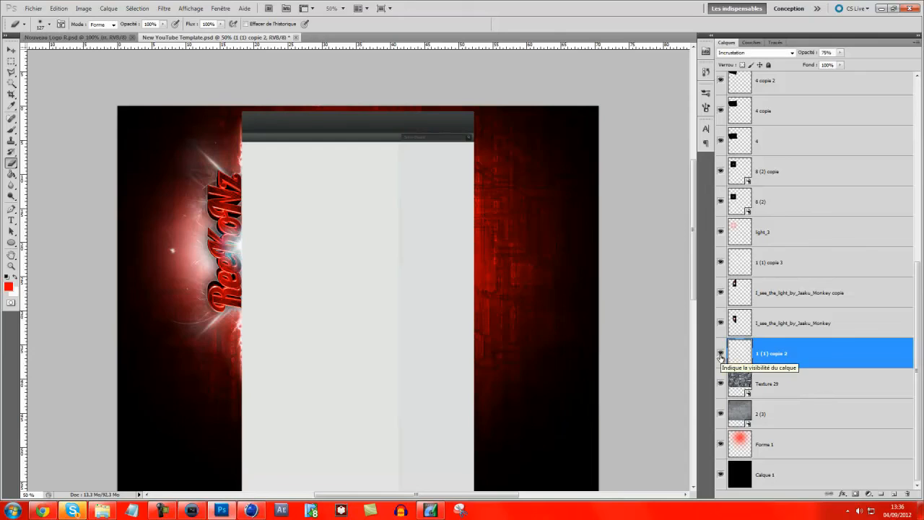
pyautogui.click(806, 323)
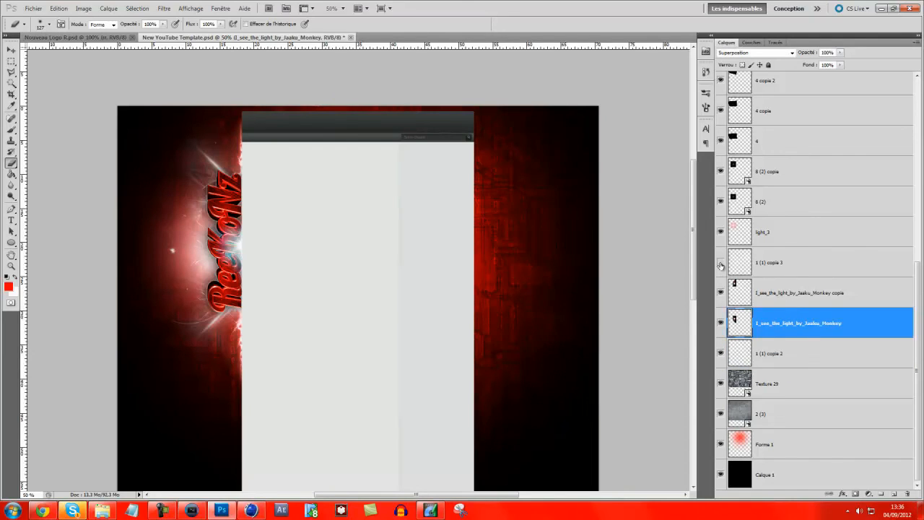
pyautogui.moveTo(794, 267); pyautogui.dragTo(788, 333)
# Compare the design with the light_ (21) layer hidden and shown, and look through the layer stack
pyautogui.scroll(3, 787, 273)
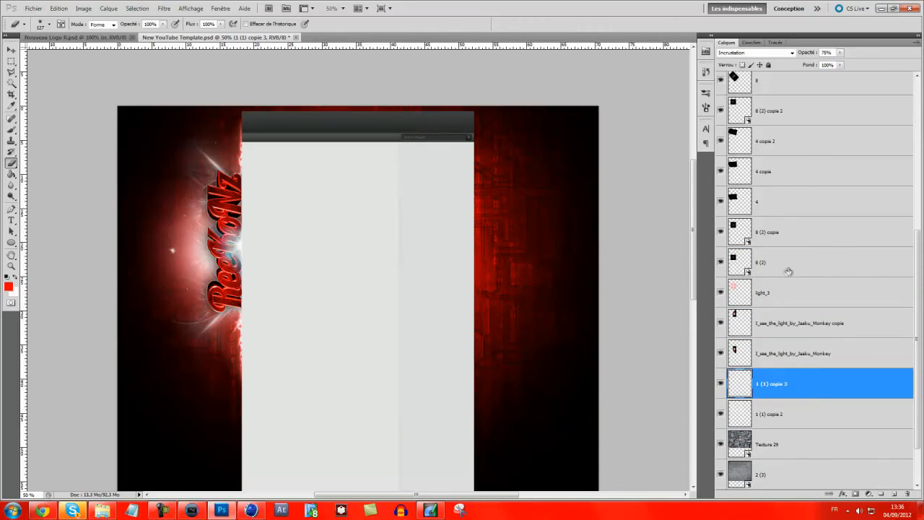
pyautogui.scroll(5, 802, 217)
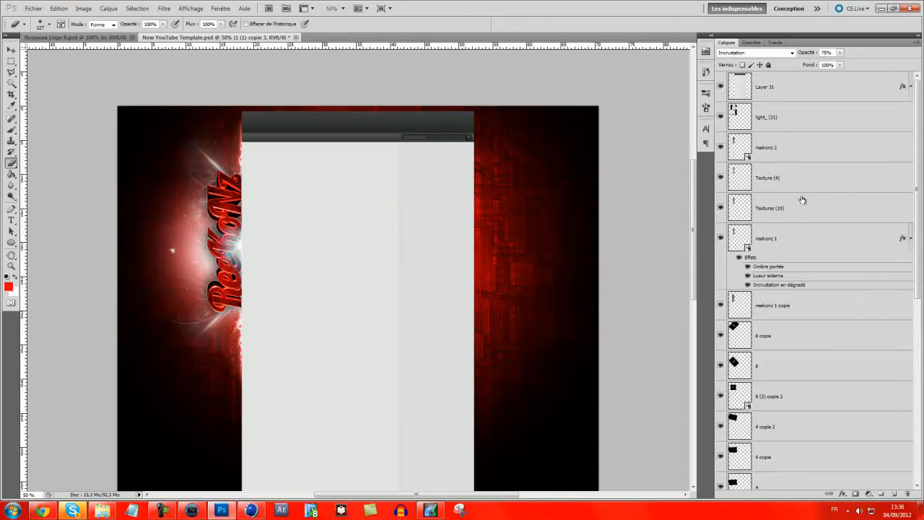
pyautogui.click(721, 117)
pyautogui.click(721, 117)
pyautogui.click(832, 130)
pyautogui.scroll(-10, 838, 181)
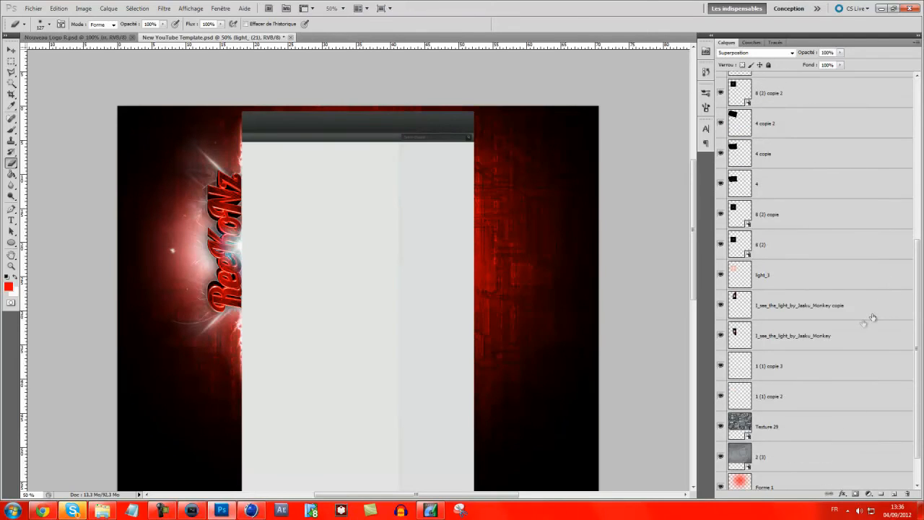
# Duplicate all lettering, texture and light layers from light_ (21) down to I_see_the_light_by_Jaaku_Monkey within New YouTube Template.psd
pyautogui.keyDown('shift'); pyautogui.click(796, 347); pyautogui.keyUp('shift')
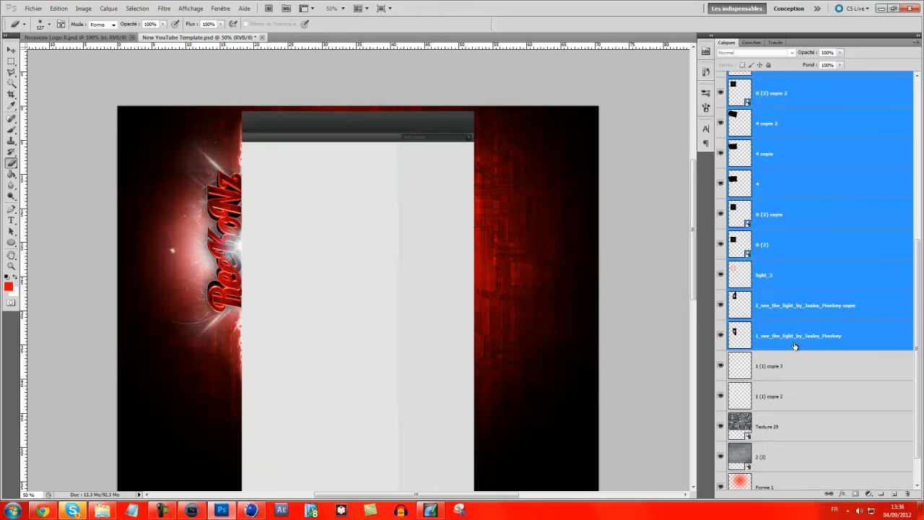
pyautogui.rightClick(795, 346)
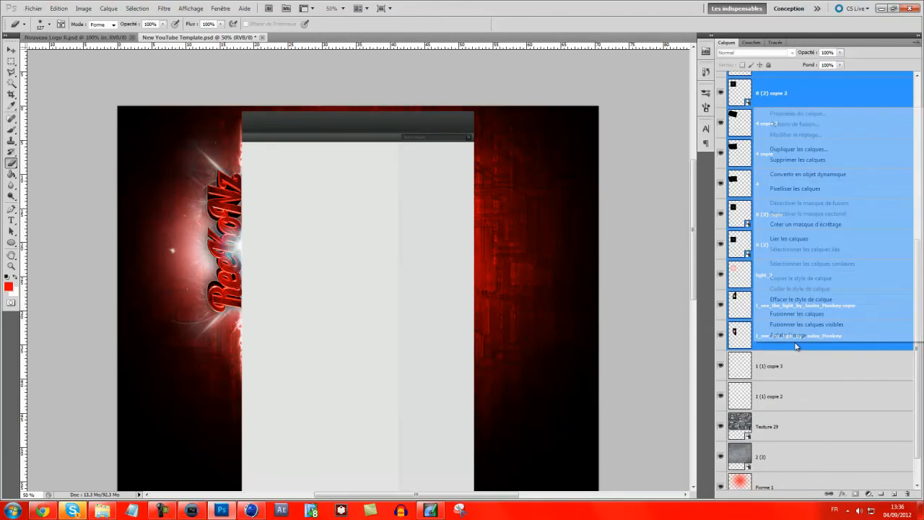
pyautogui.click(787, 147)
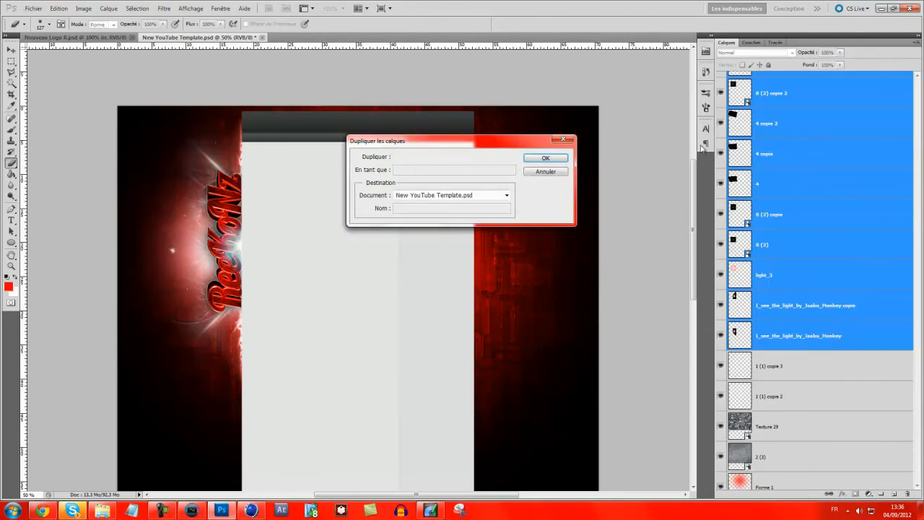
pyautogui.click(546, 158)
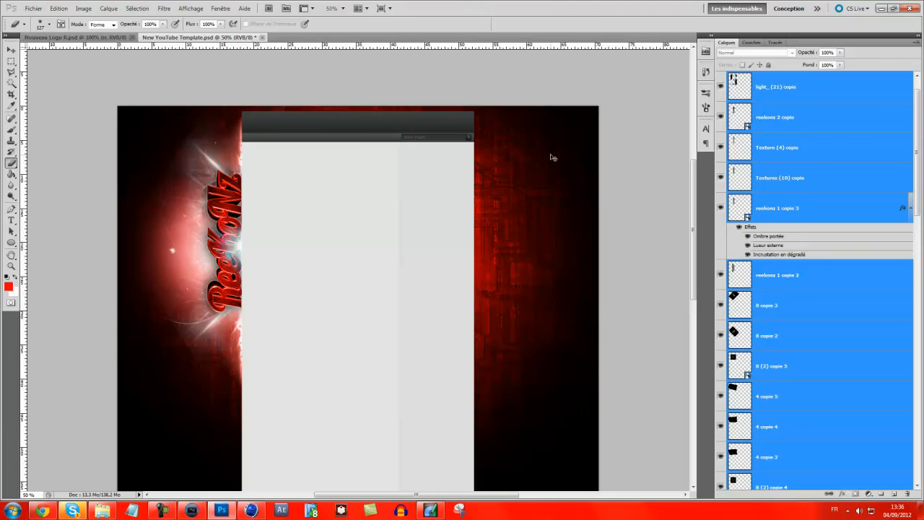
# Rotate the duplicated layers 180° and place them against the page template's right edge, opposite the original lettering
pyautogui.hotkey('ctrl', 't')
pyautogui.rightClick(165, 397)
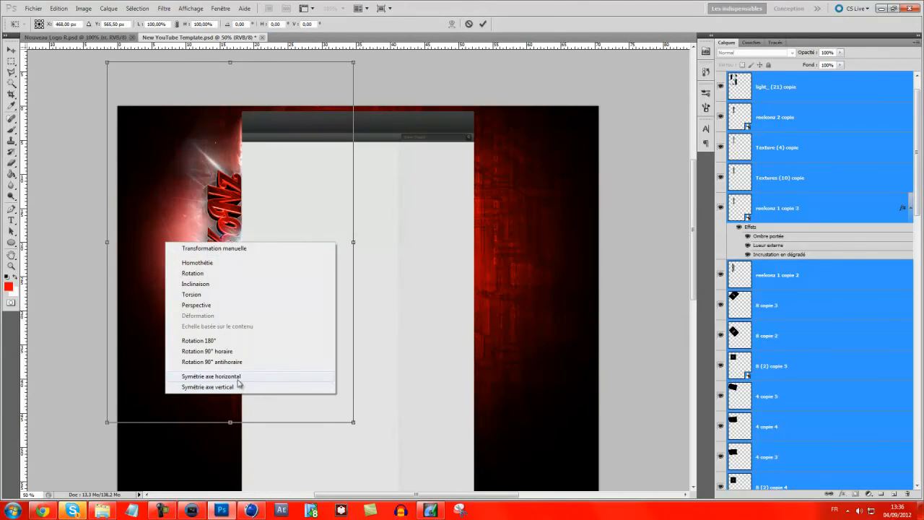
pyautogui.click(202, 374)
pyautogui.moveTo(203, 294); pyautogui.dragTo(464, 298)
pyautogui.rightClick(463, 299)
pyautogui.click(505, 435)
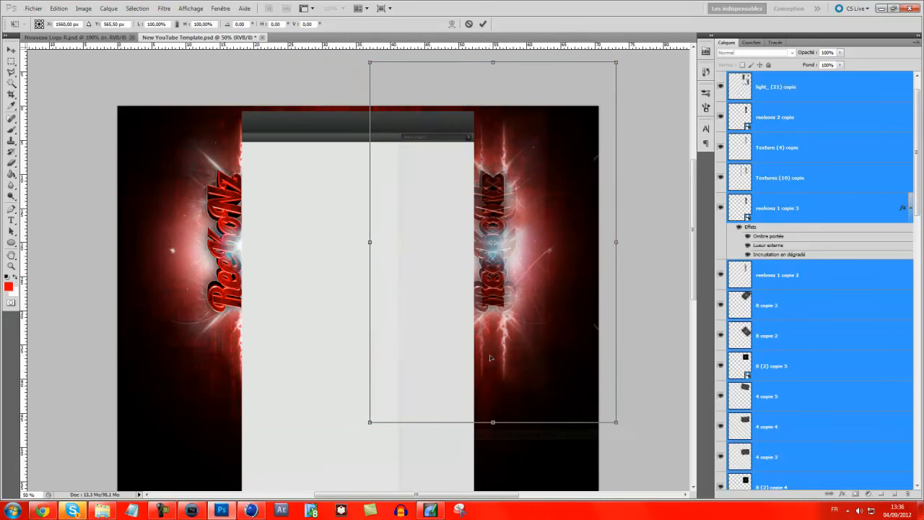
pyautogui.rightClick(489, 359)
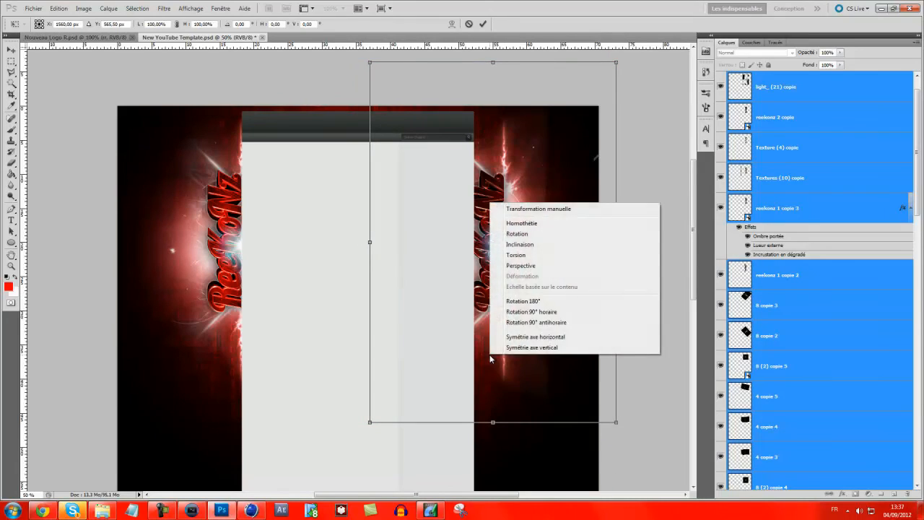
pyautogui.click(533, 301)
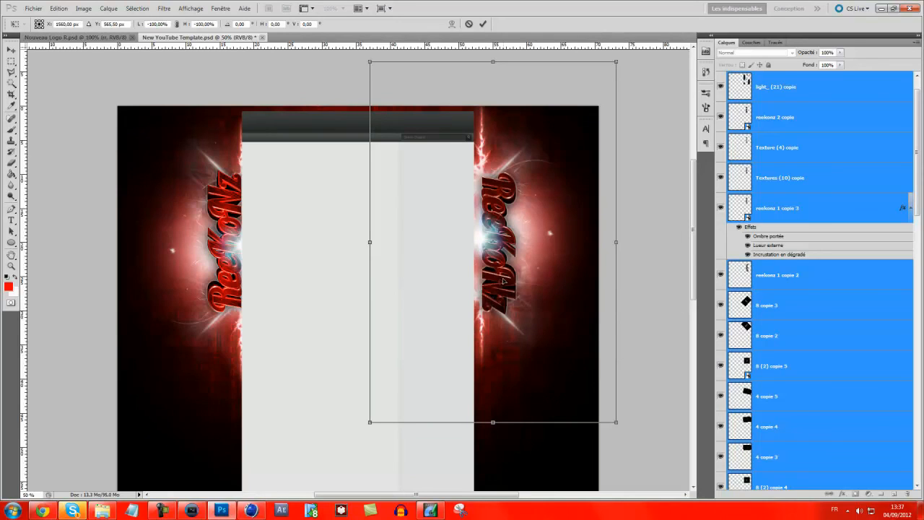
pyautogui.moveTo(504, 280); pyautogui.dragTo(496, 282)
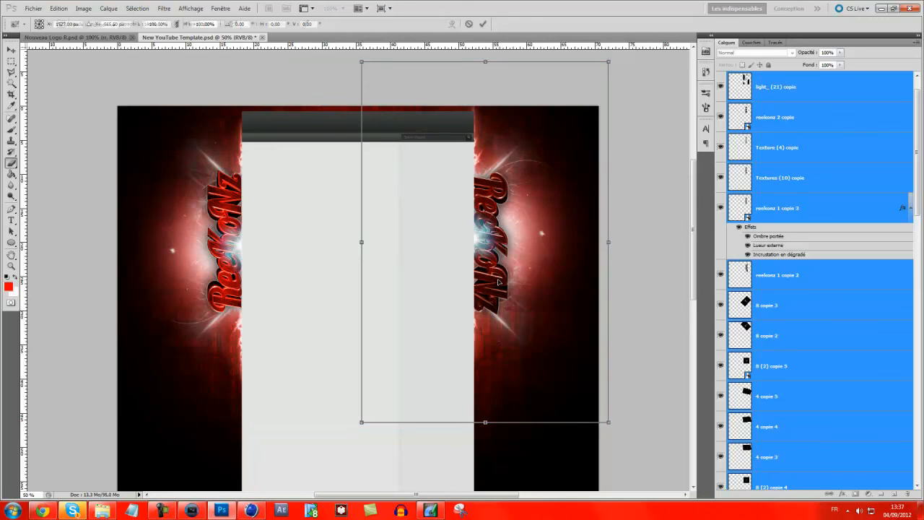
pyautogui.press('Return')
# Shift the rotated copies slightly down so their central glow lines up with the one on the opposite side
pyautogui.press('b')
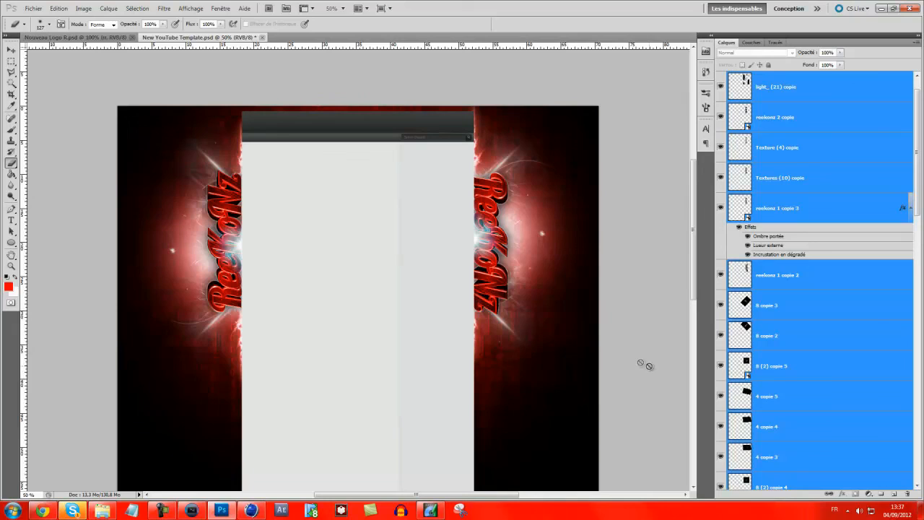
pyautogui.click(11, 49)
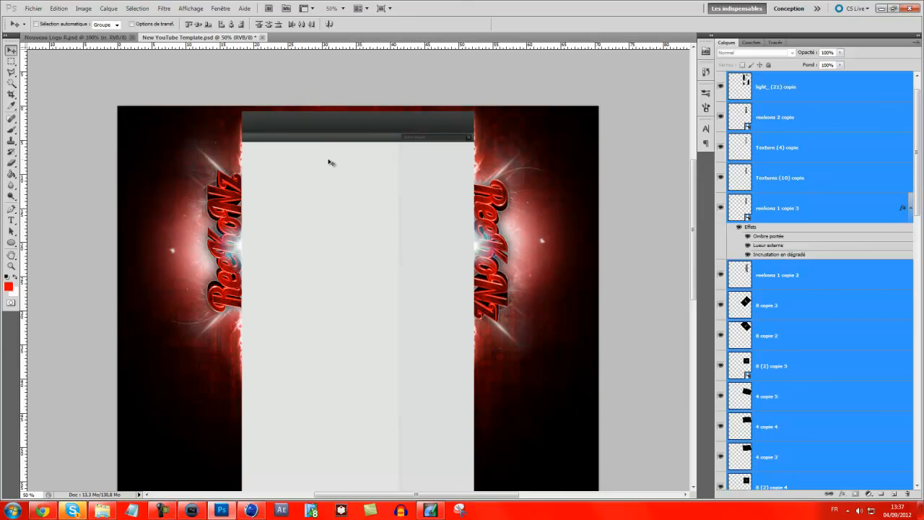
pyautogui.moveTo(249, 48); pyautogui.dragTo(333, 48)
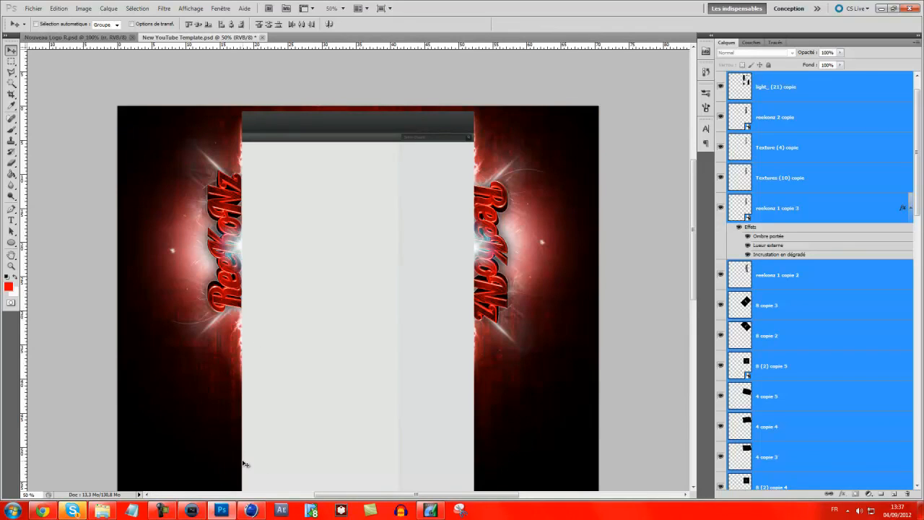
pyautogui.click(34, 9)
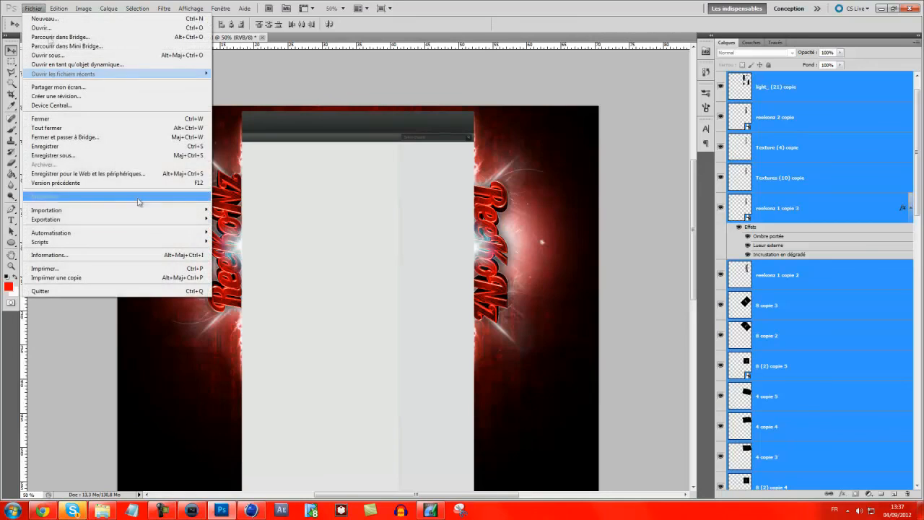
pyautogui.click(341, 42)
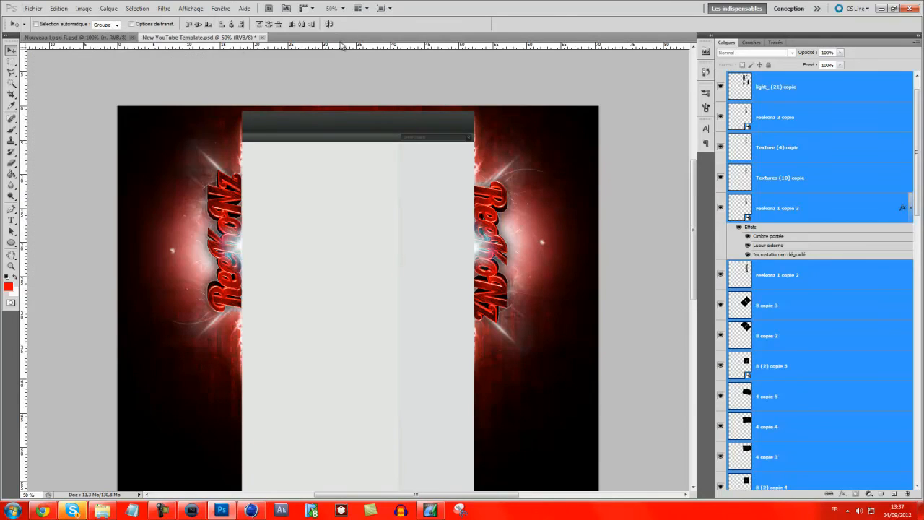
# Copy the Texture (18), Textures (10) and rr layers from Nouveau Logo R.psd into New YouTube Template.psd, below the original lettering
pyautogui.click(107, 38)
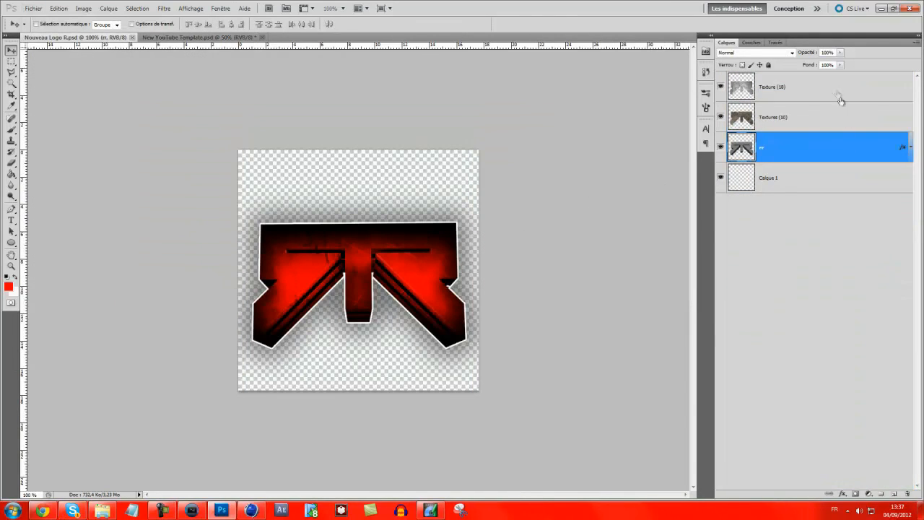
pyautogui.keyDown('shift'); pyautogui.click(787, 190); pyautogui.keyUp('shift')
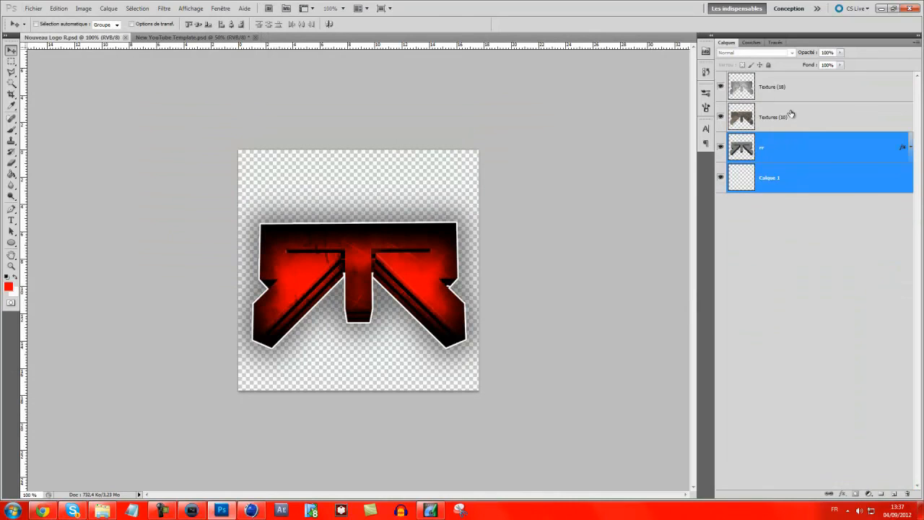
pyautogui.keyDown('shift'); pyautogui.click(793, 91); pyautogui.keyUp('shift')
pyautogui.moveTo(354, 270); pyautogui.dragTo(182, 359)
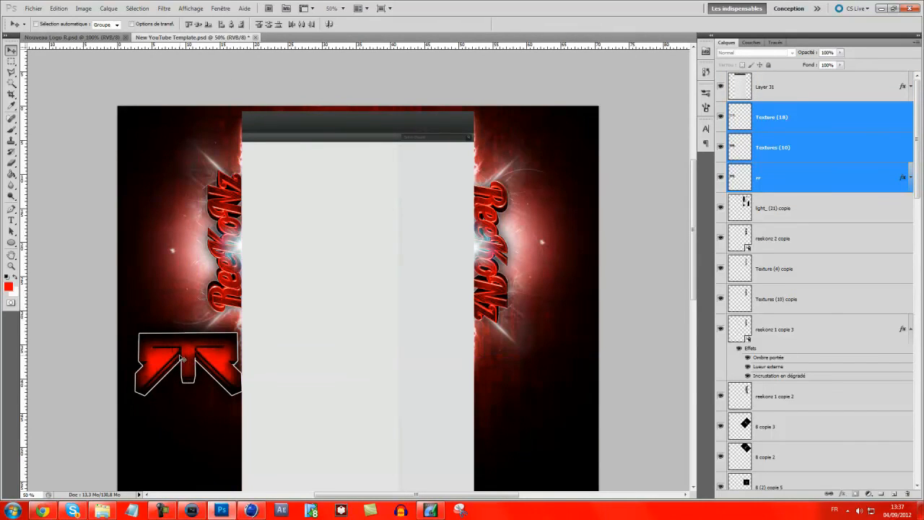
# Shrink the copied logo, rotate it -90°, and place it just above the original ReeKoNz lettering
pyautogui.hotkey('ctrl', 't')
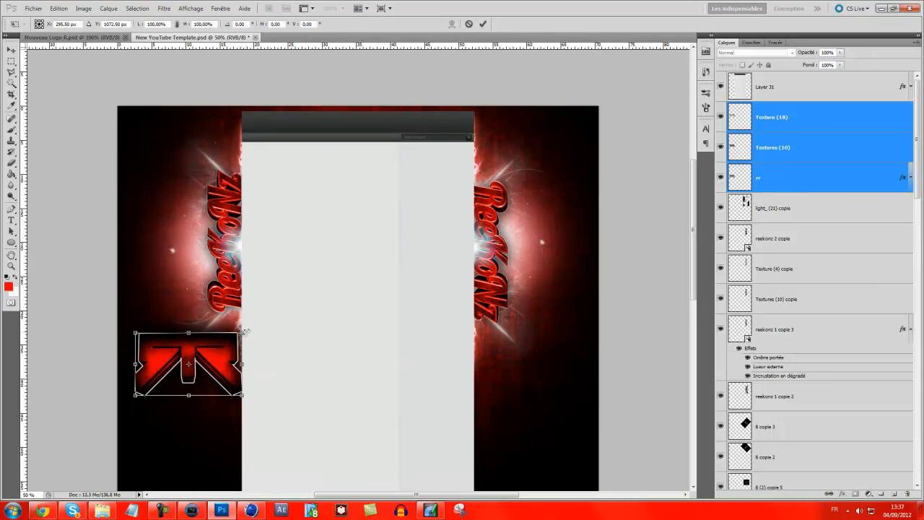
pyautogui.moveTo(241, 333); pyautogui.dragTo(226, 144)
pyautogui.press('Return')
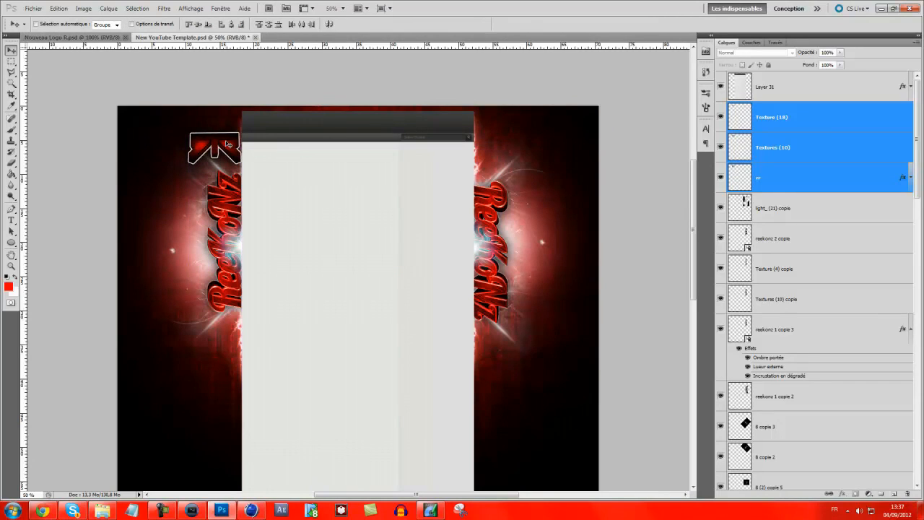
pyautogui.hotkey('ctrl', 't')
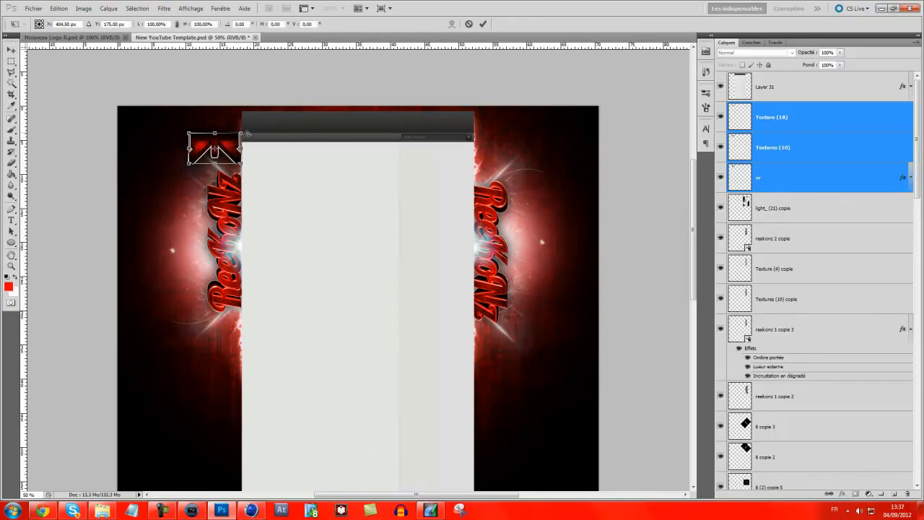
pyautogui.moveTo(241, 134); pyautogui.dragTo(236, 113)
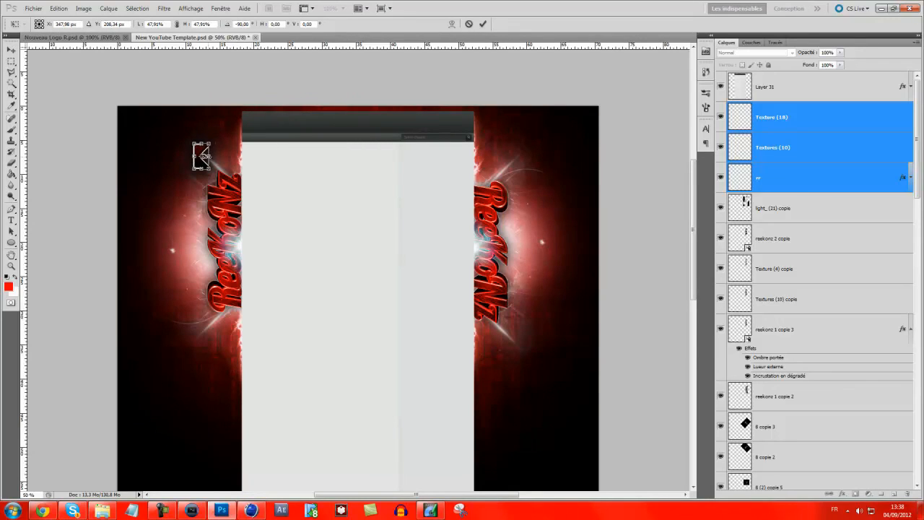
pyautogui.press('Return')
pyautogui.moveTo(203, 153); pyautogui.dragTo(224, 155)
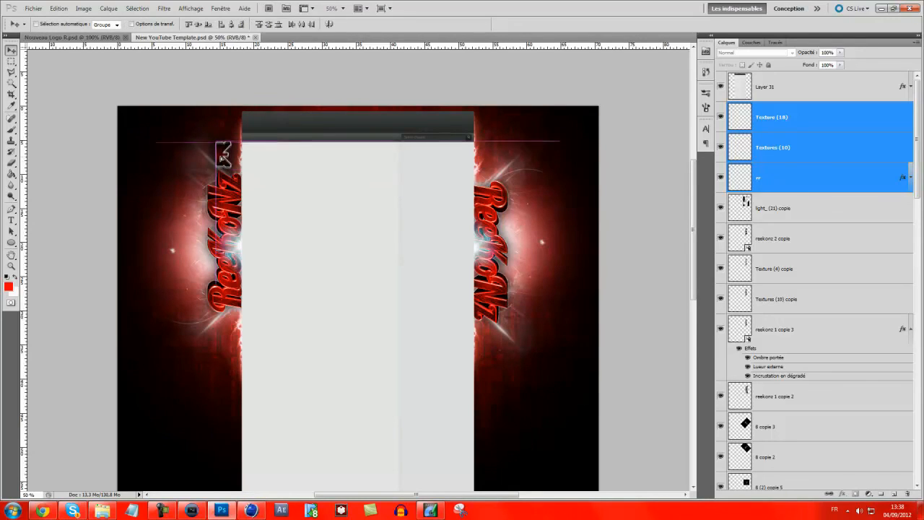
# Open the rr layer's style settings and compare the logo with its stroke turned off and on
pyautogui.click(889, 184)
pyautogui.doubleClick(889, 184)
pyautogui.click(504, 398)
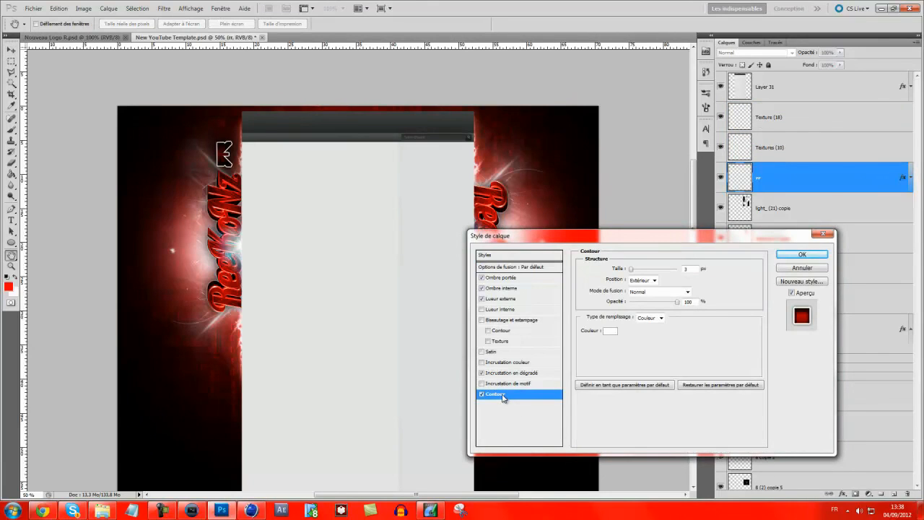
pyautogui.click(502, 397)
pyautogui.click(482, 395)
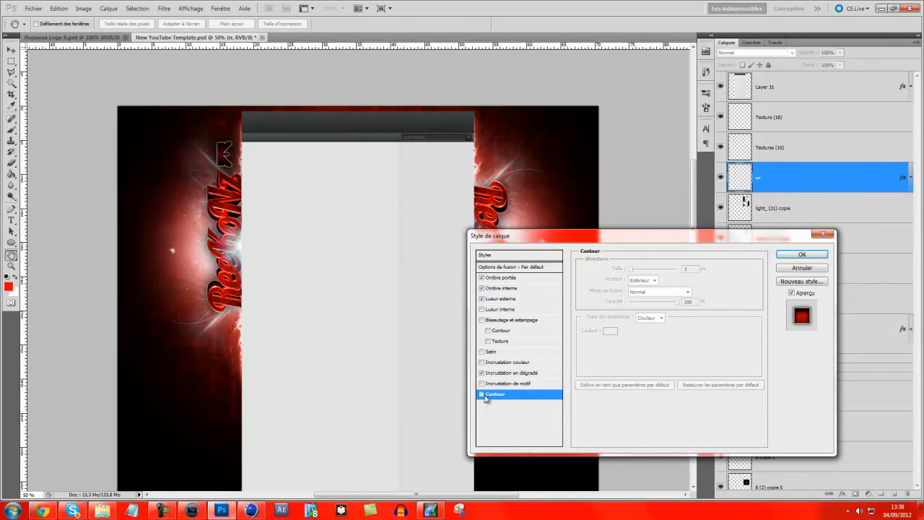
pyautogui.click(482, 394)
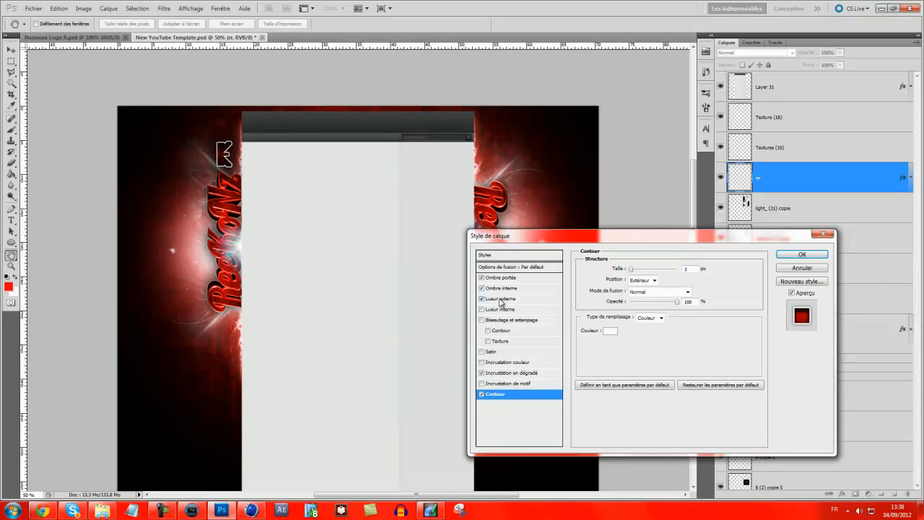
# Set the rr layer's outer glow to a 1 px size with a gradient fill, and disable its stroke
pyautogui.click(500, 299)
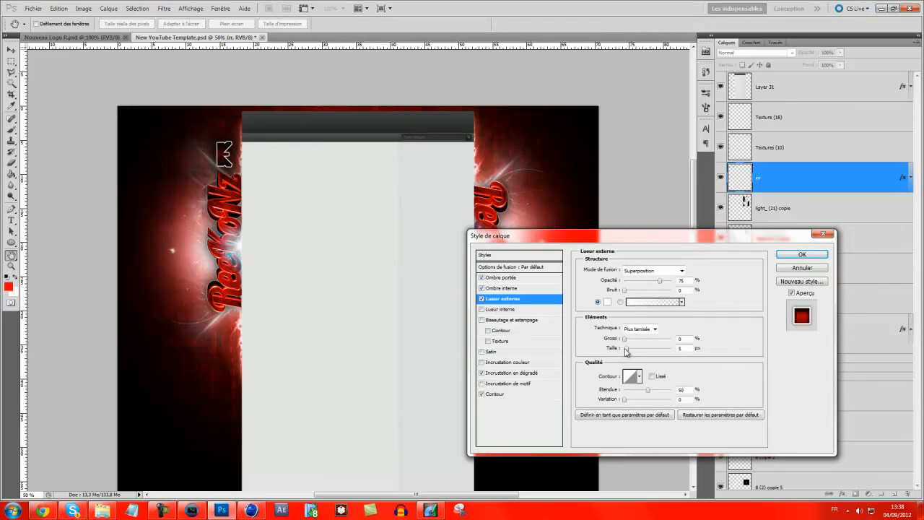
pyautogui.click(482, 298)
pyautogui.click(481, 298)
pyautogui.click(482, 289)
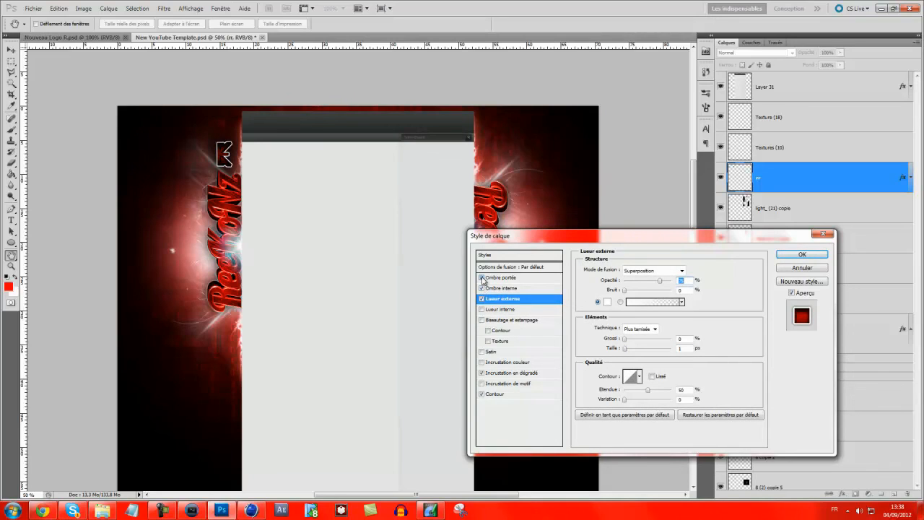
pyautogui.click(482, 394)
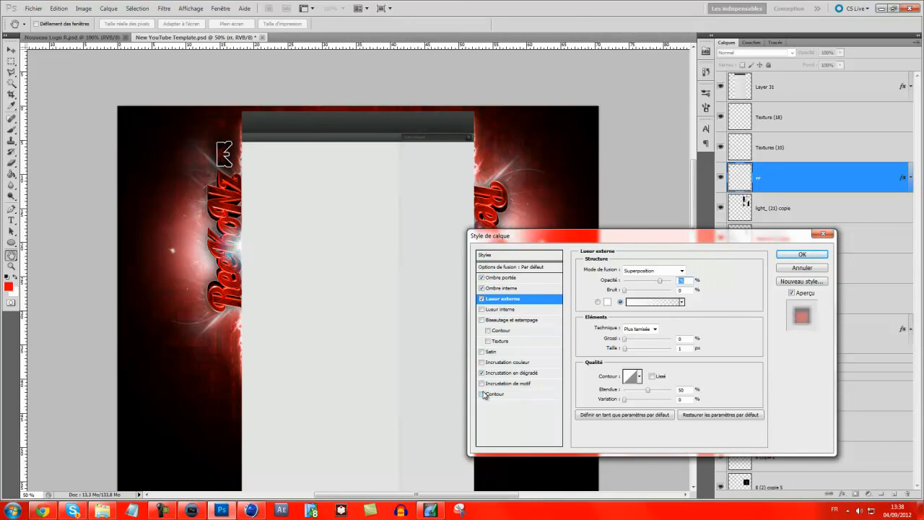
pyautogui.click(481, 298)
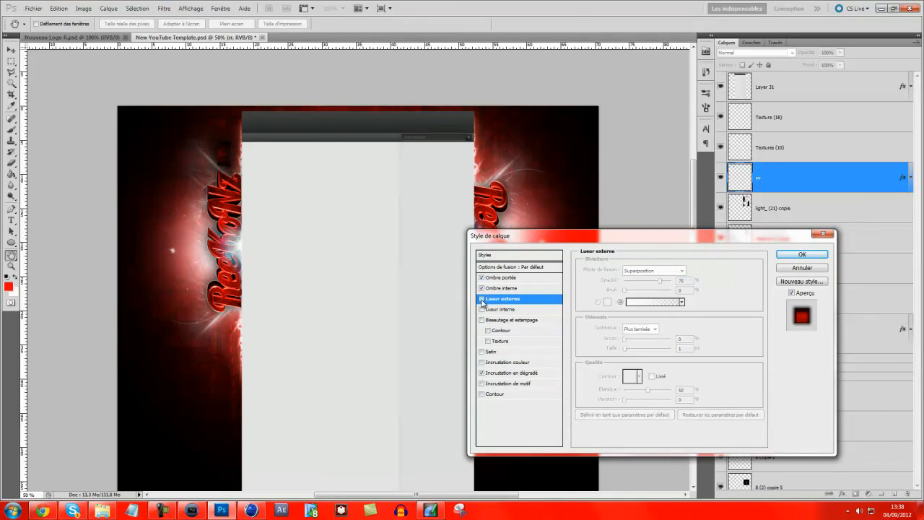
pyautogui.click(482, 298)
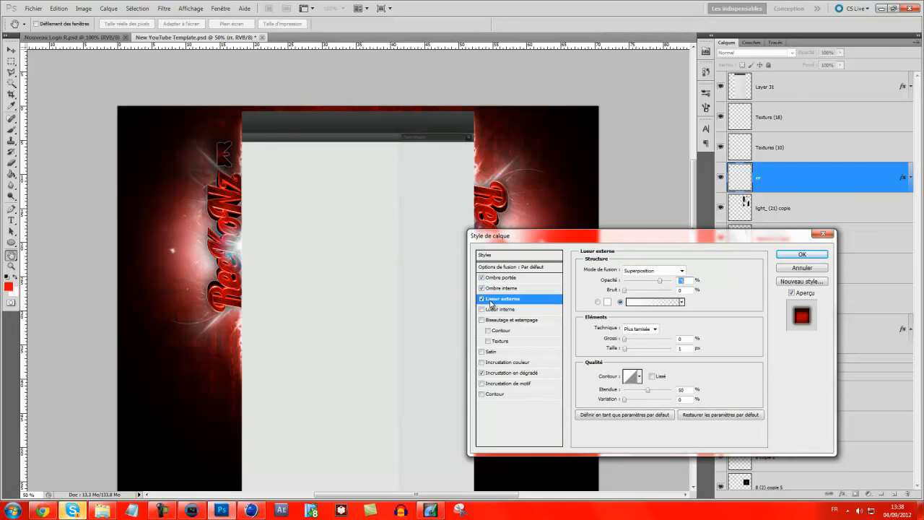
# Adjust the rr layer's gradient overlay and apply the layer style
pyautogui.click(510, 373)
pyautogui.moveTo(660, 331); pyautogui.dragTo(682, 332)
pyautogui.press('Return')
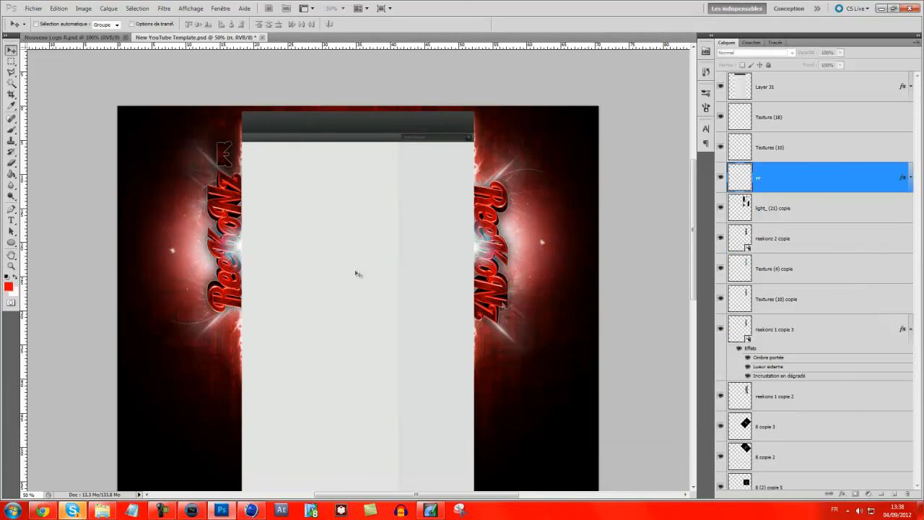
# Delete the logo's Texture (18), Textures (10) and rr layers from the template document
pyautogui.keyDown('shift'); pyautogui.click(814, 120); pyautogui.keyUp('shift')
pyautogui.moveTo(228, 164); pyautogui.dragTo(235, 164)
pyautogui.press('Delete')
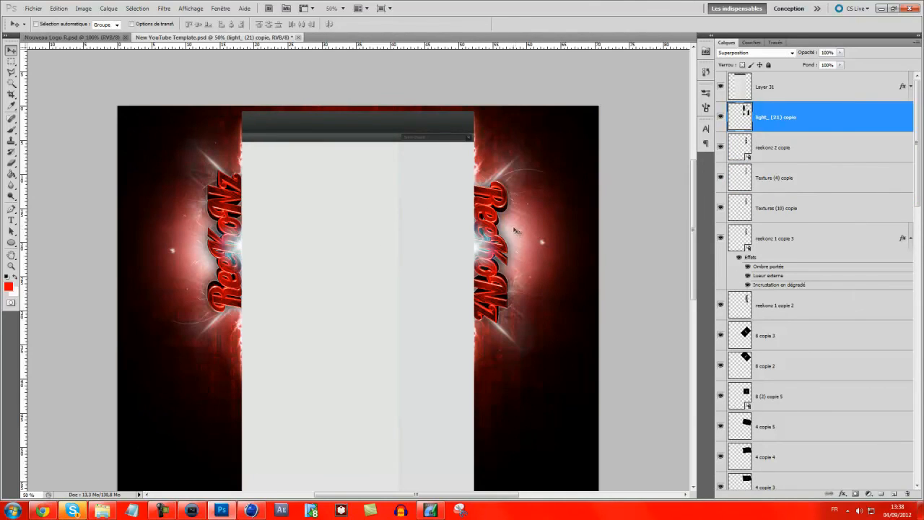
pyautogui.scroll(-1, 405, 432)
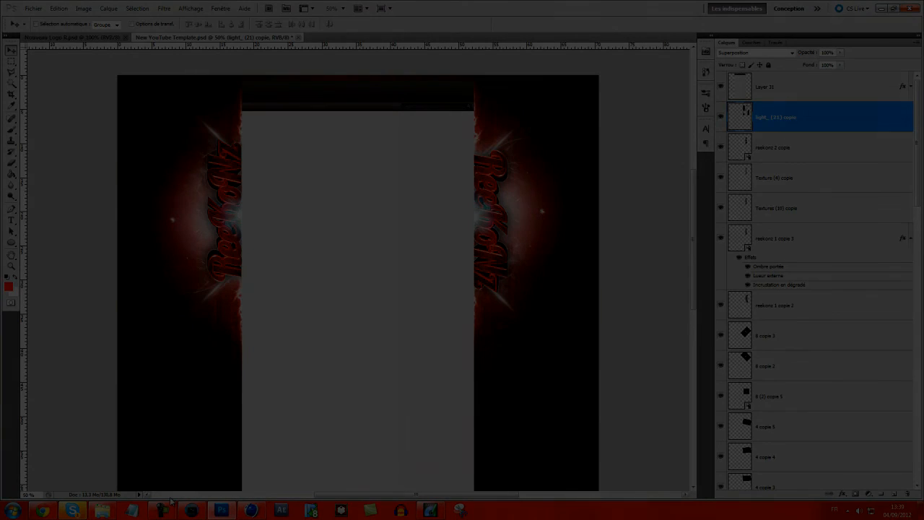
pyautogui.moveTo(162, 511)
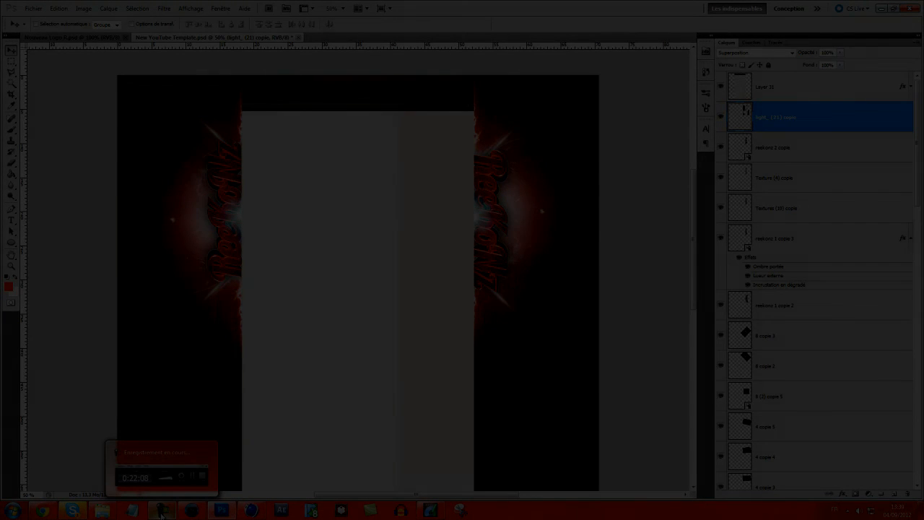
pyautogui.click(162, 511)
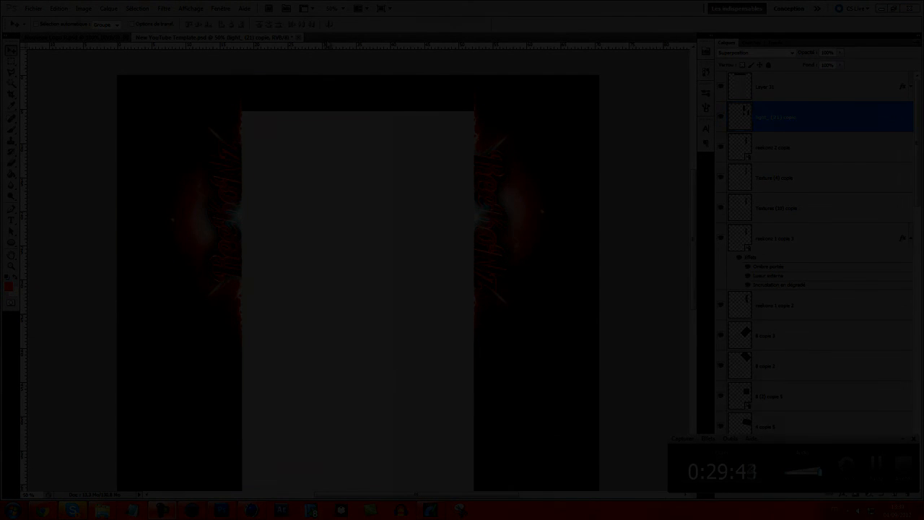